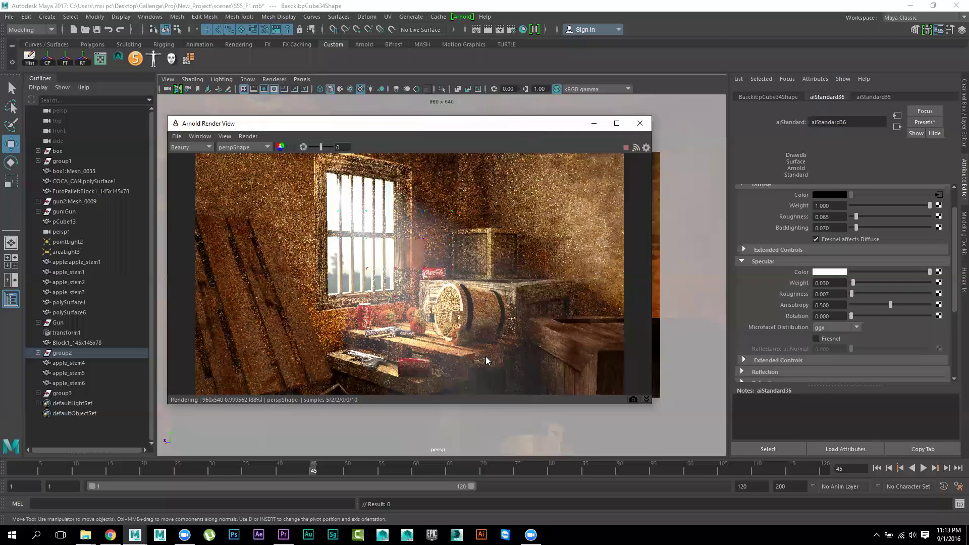
Step: Zoom into the in-progress Arnold render and shift the Render View window slightly right
{"action": "scroll", "coordinate": [486, 361], "scroll_direction": "up", "scroll_amount": 3}
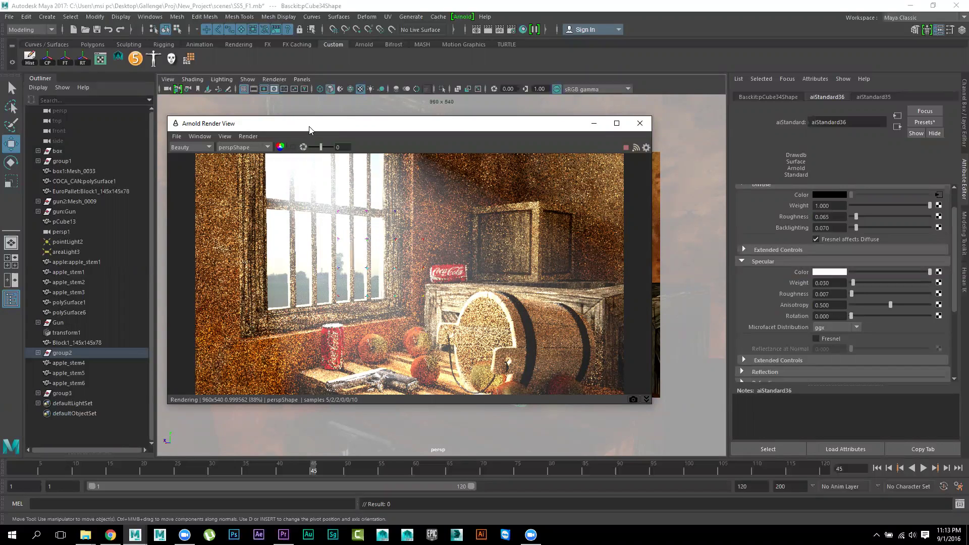
{"action": "left_click_drag", "start_coordinate": [309, 129], "coordinate": [350, 129]}
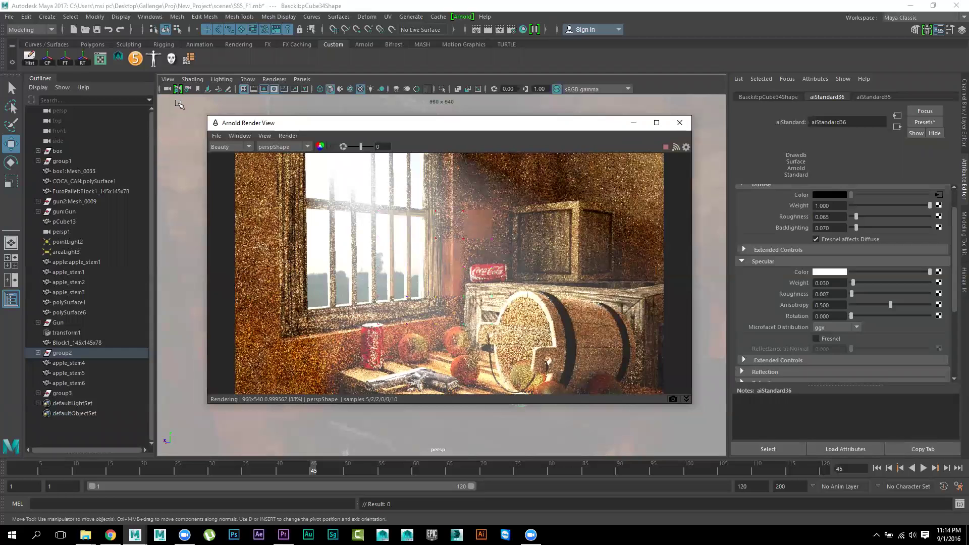
Step: Browse File > Recent Files, then return to the Parmil_01 scene's Arnold render
{"action": "left_click", "coordinate": [9, 18]}
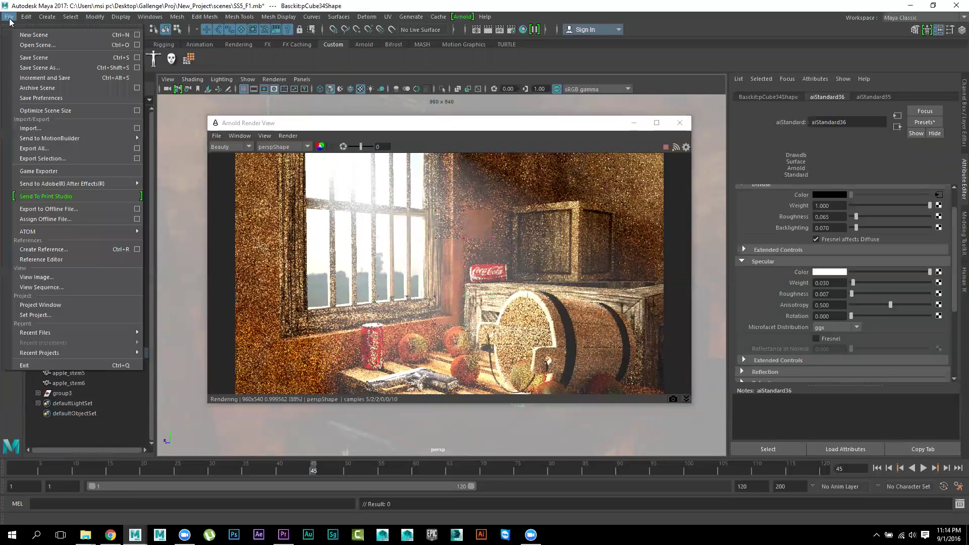
{"action": "mouse_move", "coordinate": [95, 334]}
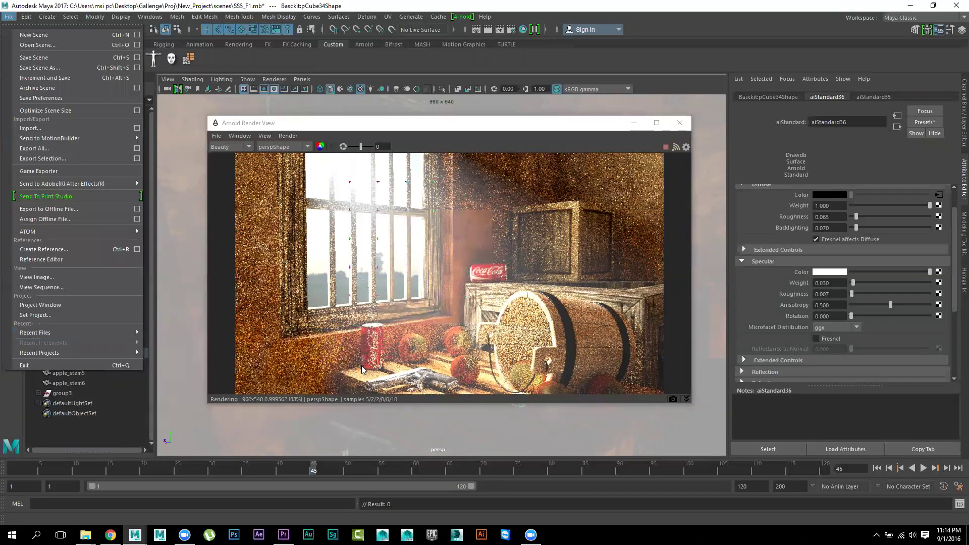
{"action": "left_click", "coordinate": [40, 8]}
{"action": "left_click", "coordinate": [7, 15]}
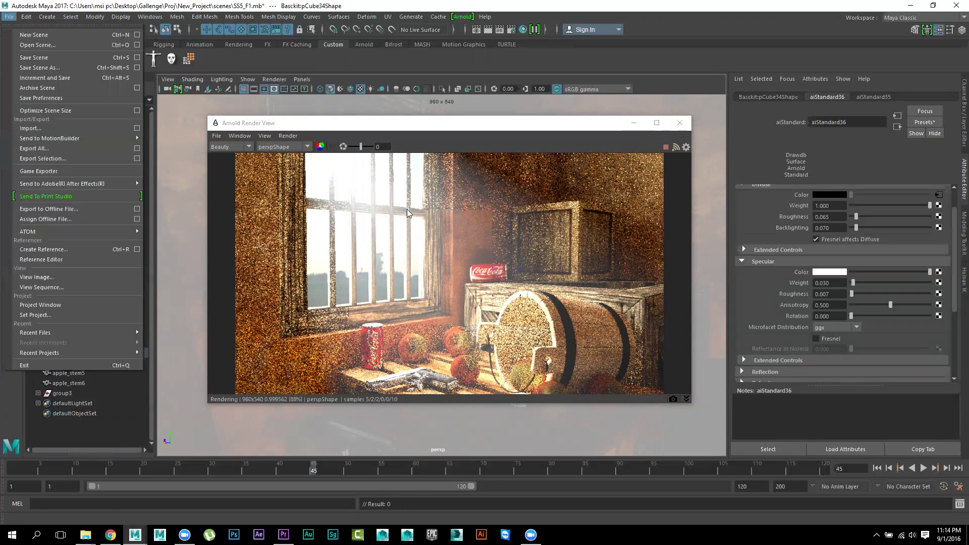
{"action": "left_click", "coordinate": [439, 130]}
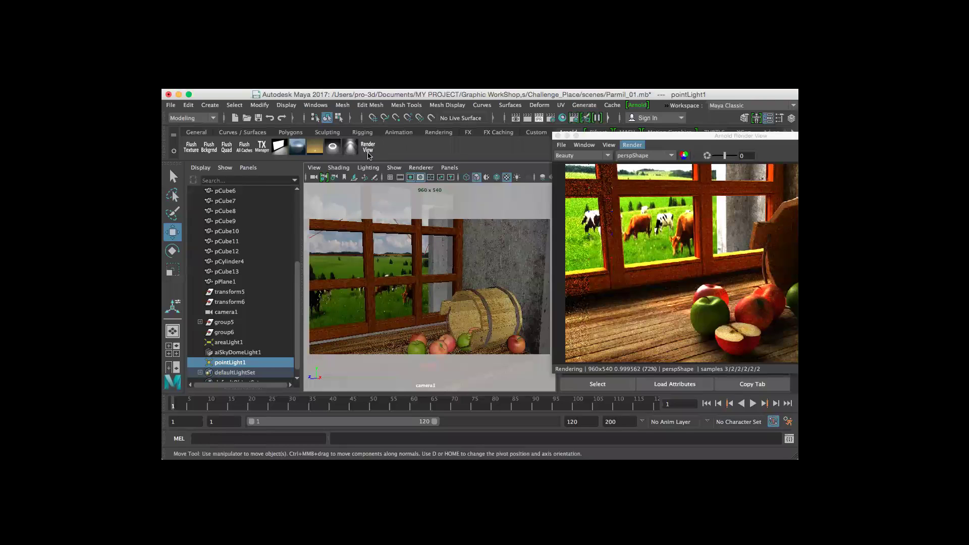
Step: Start a fresh Arnold render and shift the Render View window to uncover the viewport
{"action": "left_click", "coordinate": [364, 154]}
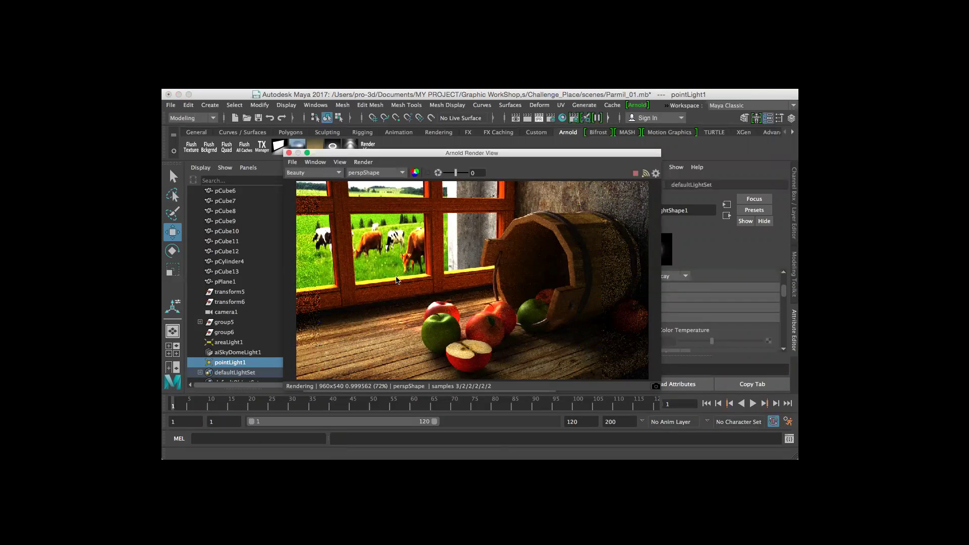
{"action": "left_click_drag", "start_coordinate": [402, 154], "coordinate": [606, 149]}
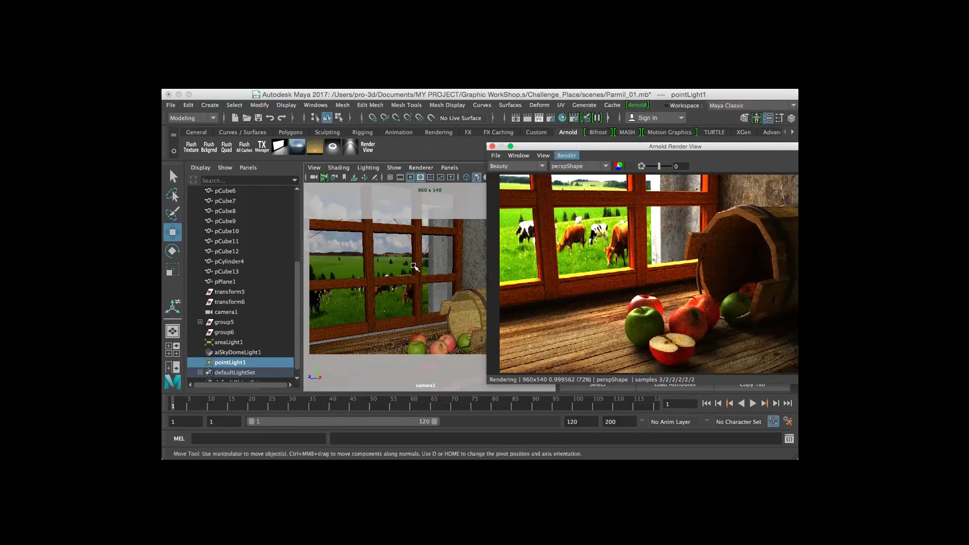
{"action": "left_click_drag", "start_coordinate": [608, 148], "coordinate": [663, 145]}
Step: Tumble and dolly the viewport camera in close on the window bars
{"action": "left_click_drag", "start_coordinate": [387, 263], "coordinate": [410, 297], "text": "alt"}
{"action": "middle_click_drag", "start_coordinate": [407, 283], "coordinate": [434, 289], "text": "alt"}
{"action": "mouse_move", "coordinate": [435, 289]}
{"action": "left_mouse_down", "text": "alt"}
{"action": "mouse_move", "coordinate": [459, 290]}
{"action": "mouse_move", "coordinate": [415, 275]}
{"action": "mouse_move", "coordinate": [428, 271]}
{"action": "left_mouse_up", "text": "alt"}
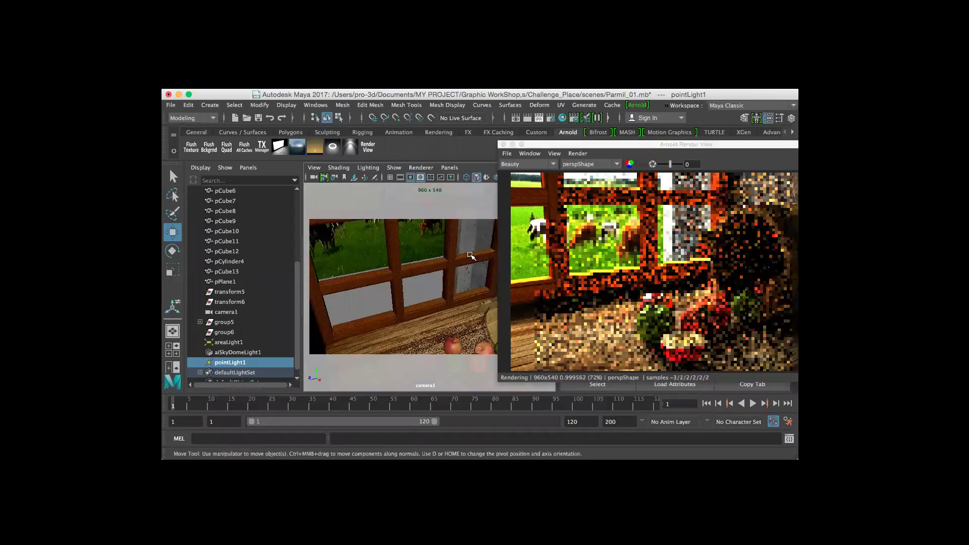
Step: Select the left vertical window post, shift it along X, then undo the move
{"action": "left_click", "coordinate": [465, 260]}
{"action": "middle_click_drag", "start_coordinate": [429, 258], "coordinate": [383, 262], "text": "alt"}
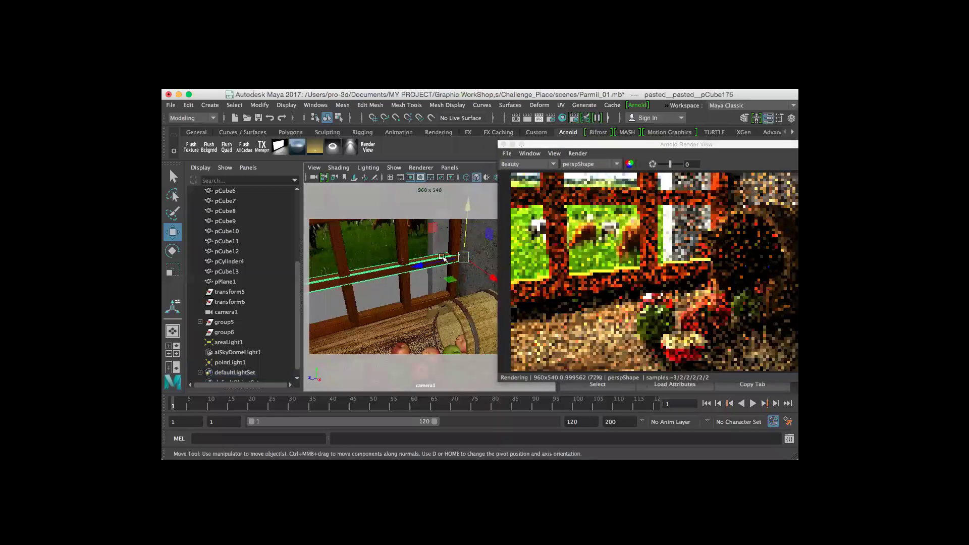
{"action": "left_click", "coordinate": [406, 252], "text": "shift"}
{"action": "left_click", "coordinate": [341, 255]}
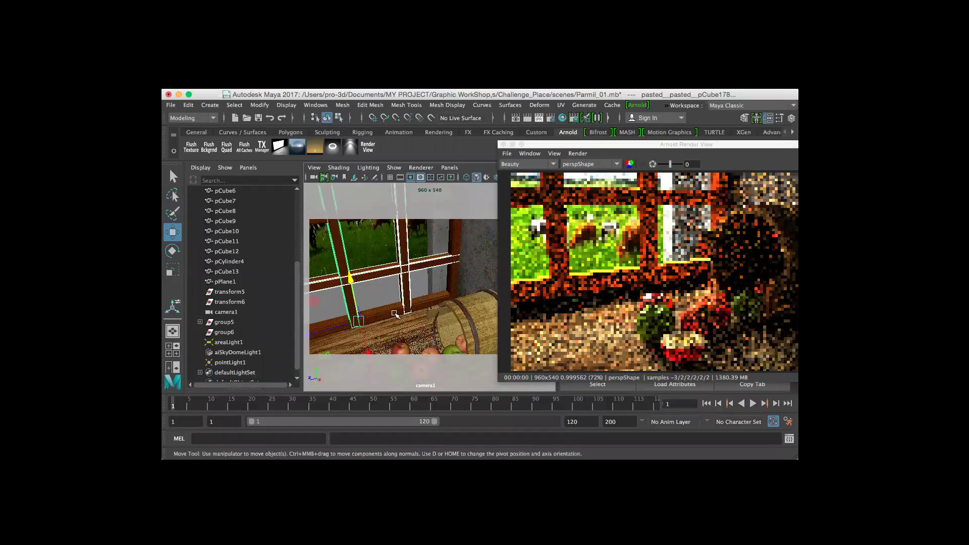
{"action": "left_click_drag", "start_coordinate": [369, 337], "coordinate": [382, 355]}
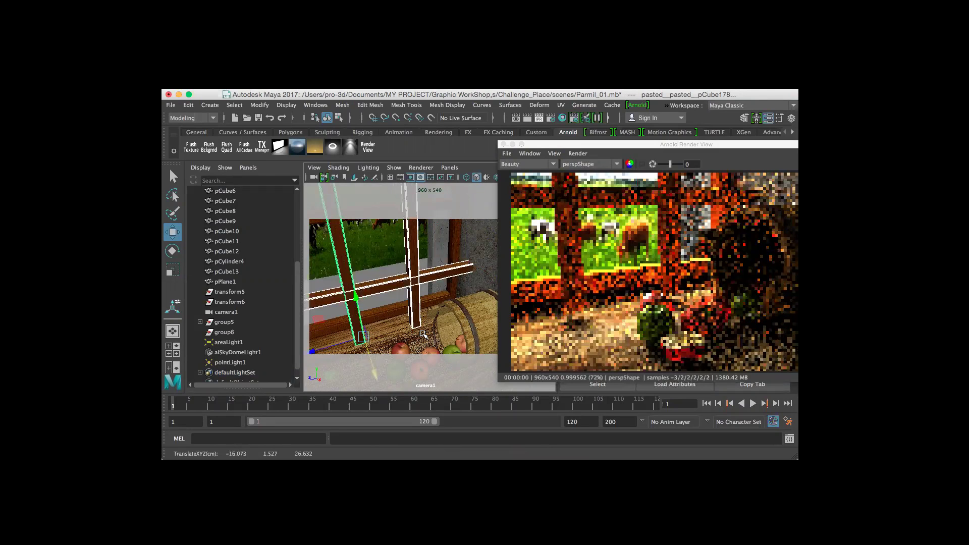
{"action": "left_click_drag", "start_coordinate": [647, 146], "coordinate": [625, 135]}
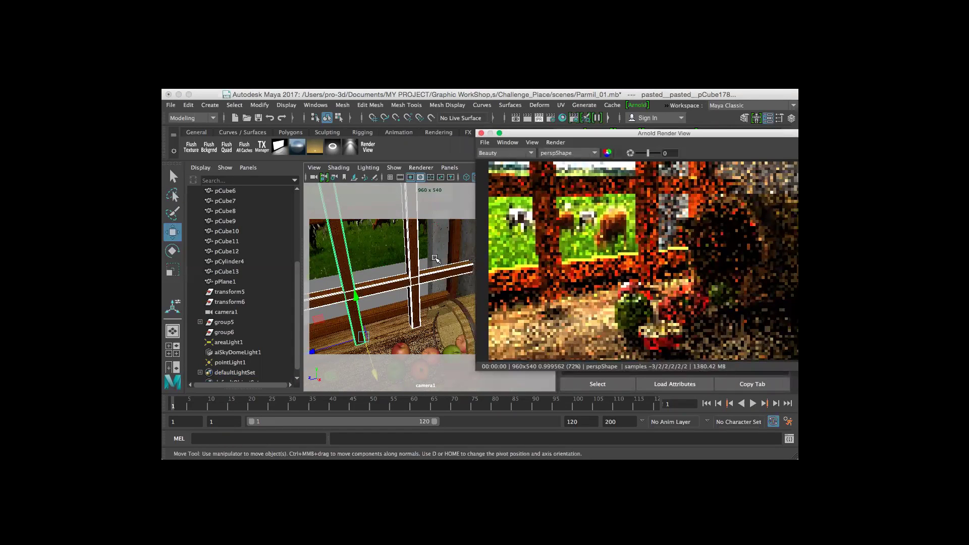
{"action": "key", "text": "z"}
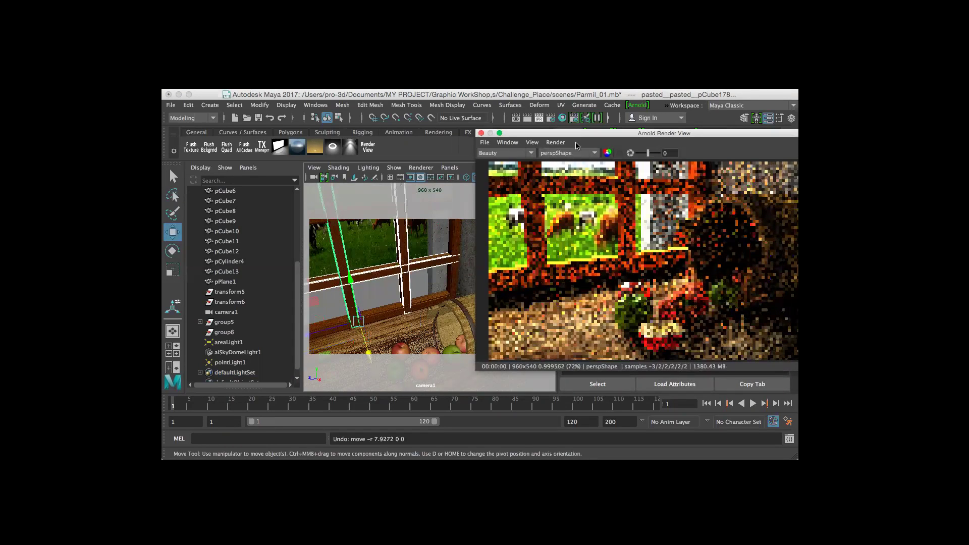
Step: Move the window-frame pieces along X to -14.320, keeping the render window clear
{"action": "left_click_drag", "start_coordinate": [520, 132], "coordinate": [295, 131]}
{"action": "left_click_drag", "start_coordinate": [384, 134], "coordinate": [409, 121]}
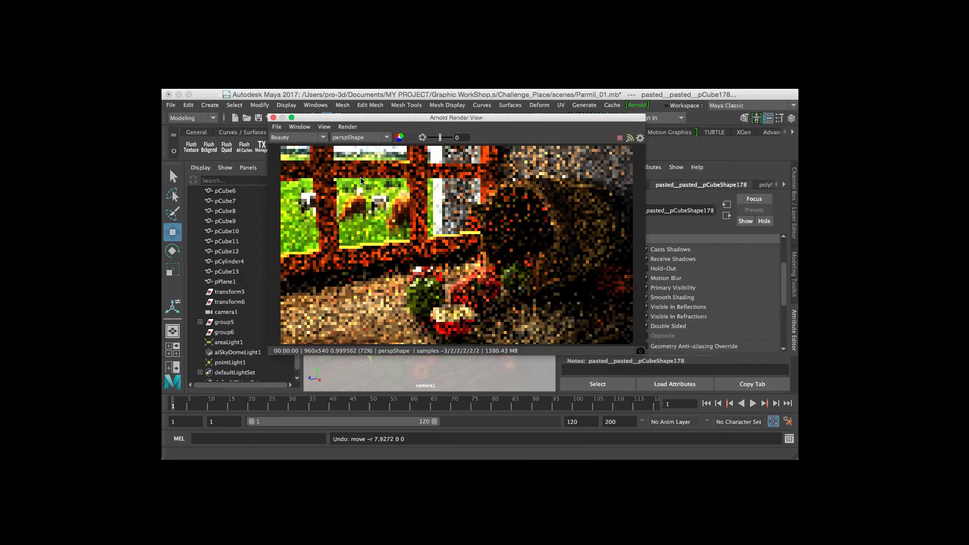
{"action": "left_click_drag", "start_coordinate": [400, 118], "coordinate": [577, 123]}
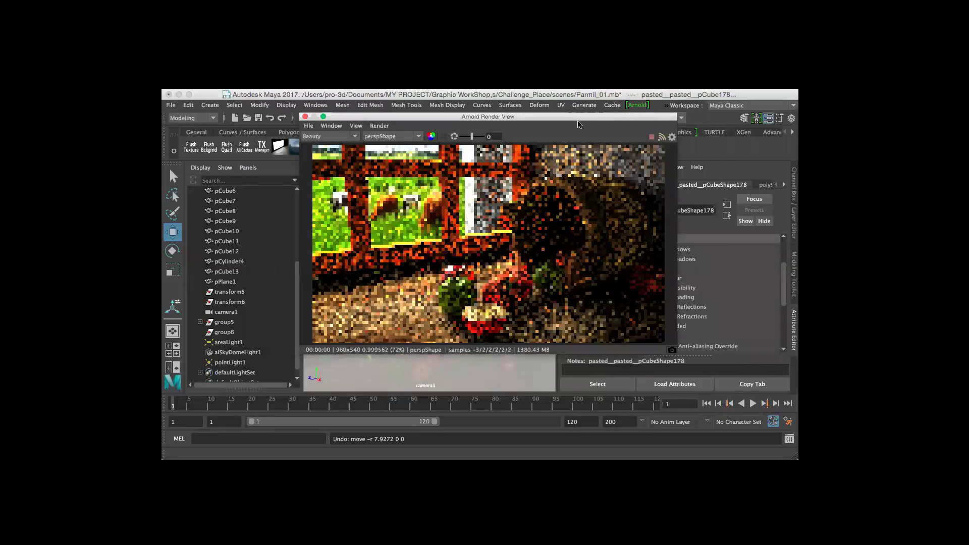
{"action": "left_click_drag", "start_coordinate": [364, 335], "coordinate": [378, 356]}
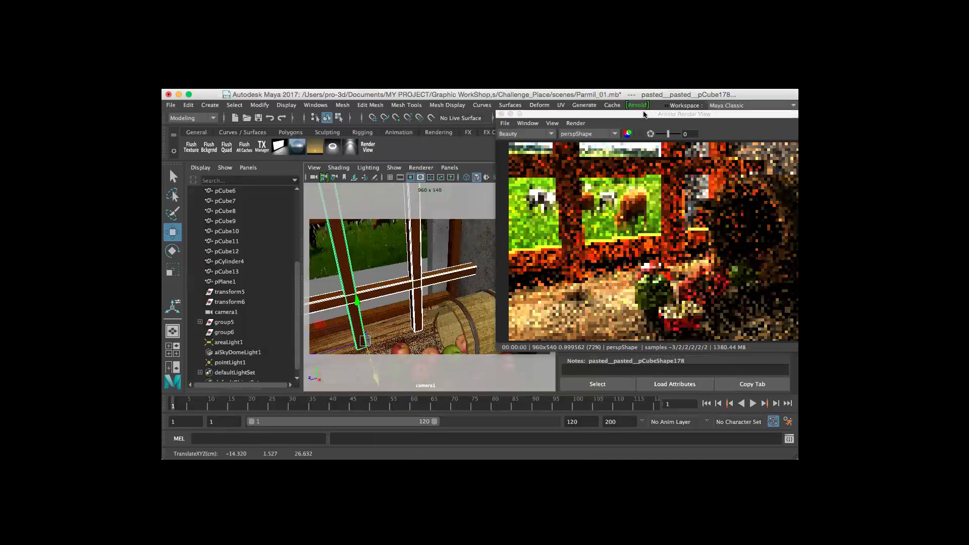
{"action": "left_click_drag", "start_coordinate": [644, 116], "coordinate": [358, 100]}
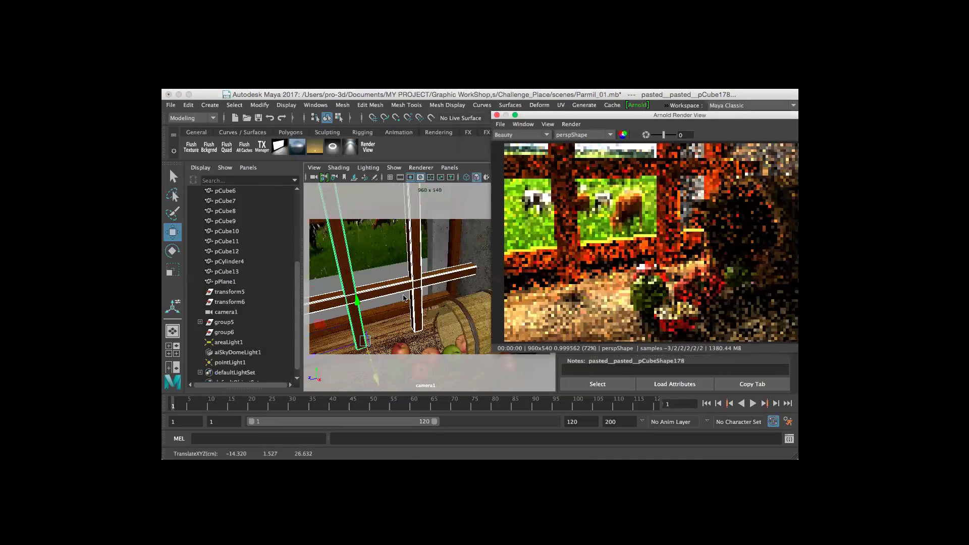
Step: Select areaLight1 and review its Arnold attributes, including exposure 18
{"action": "left_click", "coordinate": [232, 344]}
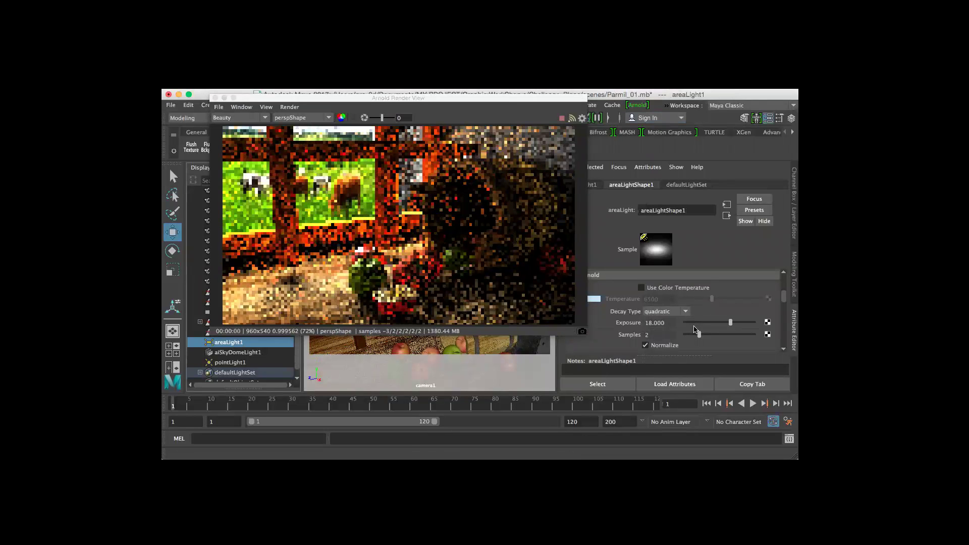
{"action": "scroll", "coordinate": [694, 329], "scroll_direction": "down", "scroll_amount": 5}
{"action": "scroll", "coordinate": [694, 330], "scroll_direction": "down", "scroll_amount": 1}
{"action": "scroll", "coordinate": [695, 329], "scroll_direction": "down", "scroll_amount": 6}
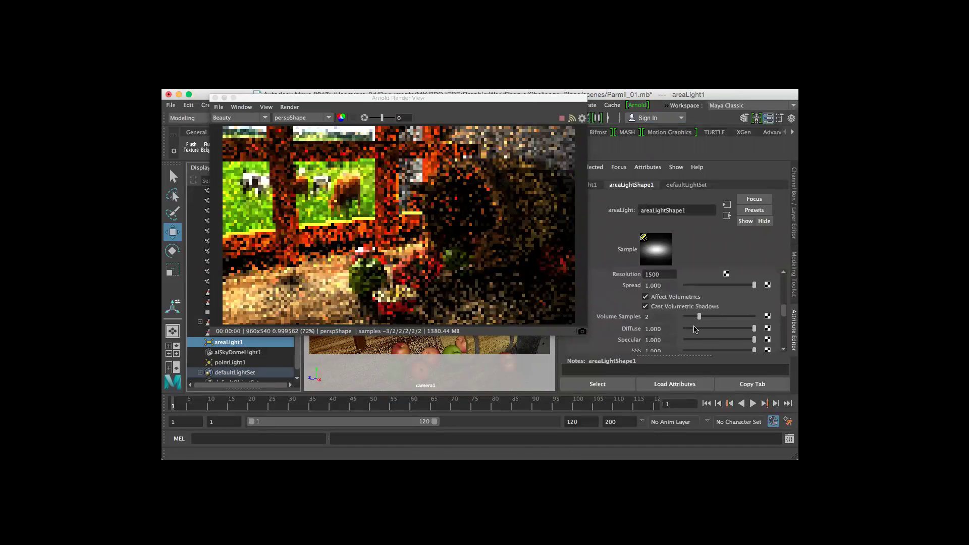
{"action": "scroll", "coordinate": [695, 330], "scroll_direction": "down", "scroll_amount": 1}
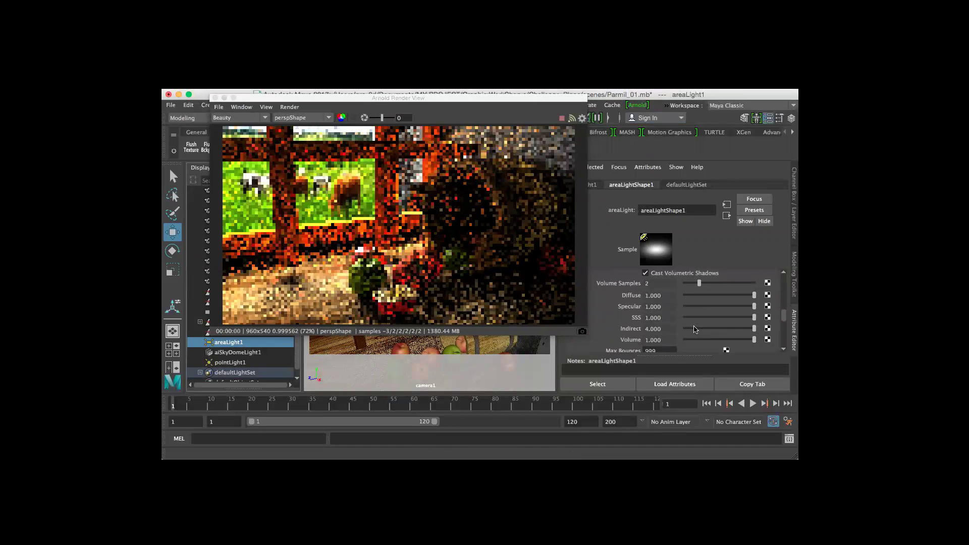
Step: Refresh the Arnold render from the Render View's Render menu
{"action": "left_click", "coordinate": [283, 107]}
{"action": "left_click", "coordinate": [293, 136]}
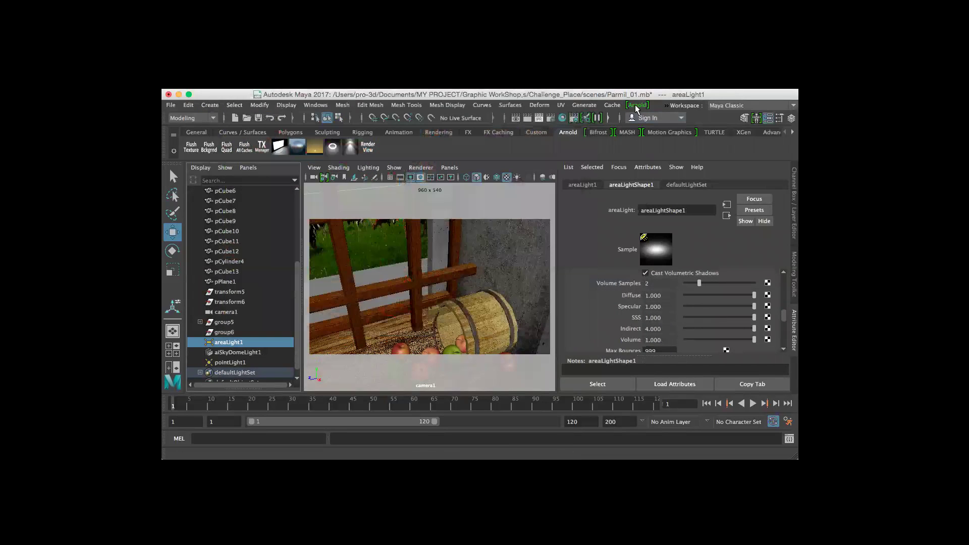
{"action": "left_click", "coordinate": [641, 118]}
{"action": "left_click", "coordinate": [639, 121]}
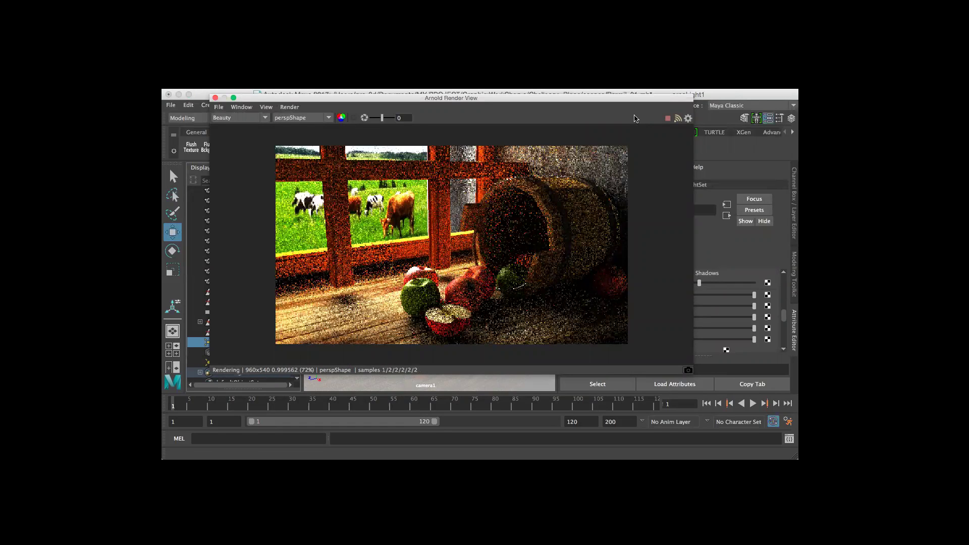
Step: Move the Arnold Render View aside to uncover the viewport and undo the last action
{"action": "left_click_drag", "start_coordinate": [665, 97], "coordinate": [695, 111]}
{"action": "left_click_drag", "start_coordinate": [695, 111], "coordinate": [700, 122]}
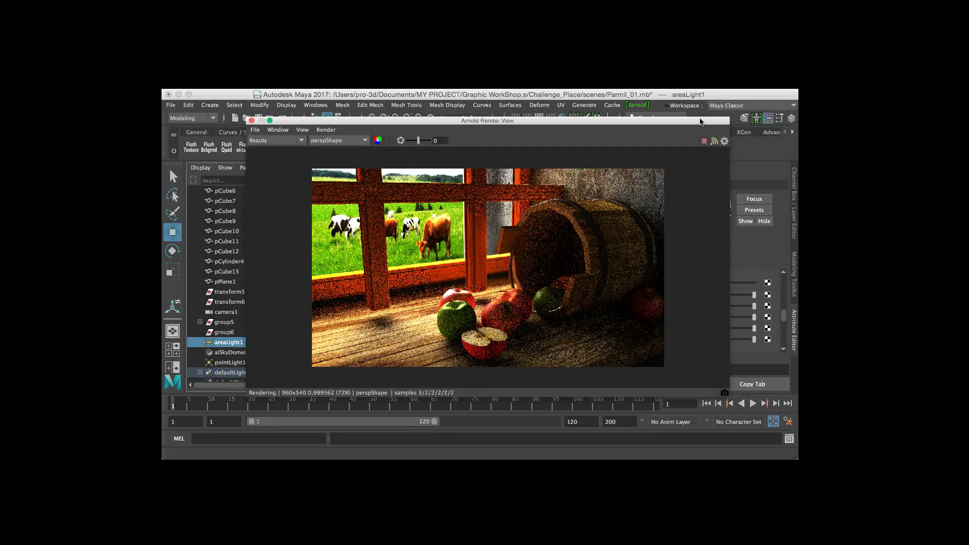
{"action": "left_click_drag", "start_coordinate": [309, 121], "coordinate": [599, 185]}
{"action": "left_click", "coordinate": [392, 281]}
{"action": "key", "text": "ctrl+z"}
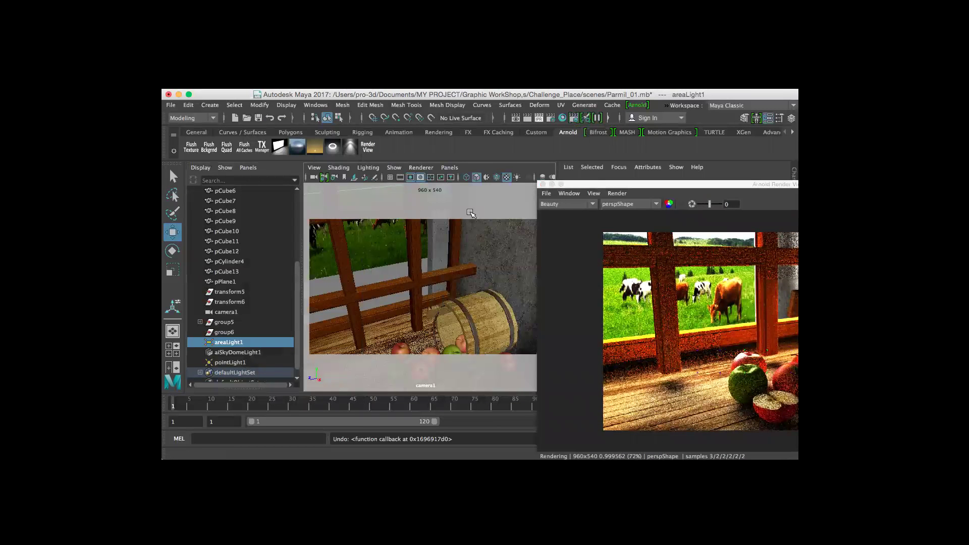
Step: Undo the window-frame move and orbit the view around the window and walls
{"action": "left_click", "coordinate": [330, 232]}
{"action": "key", "text": "ctrl+z"}
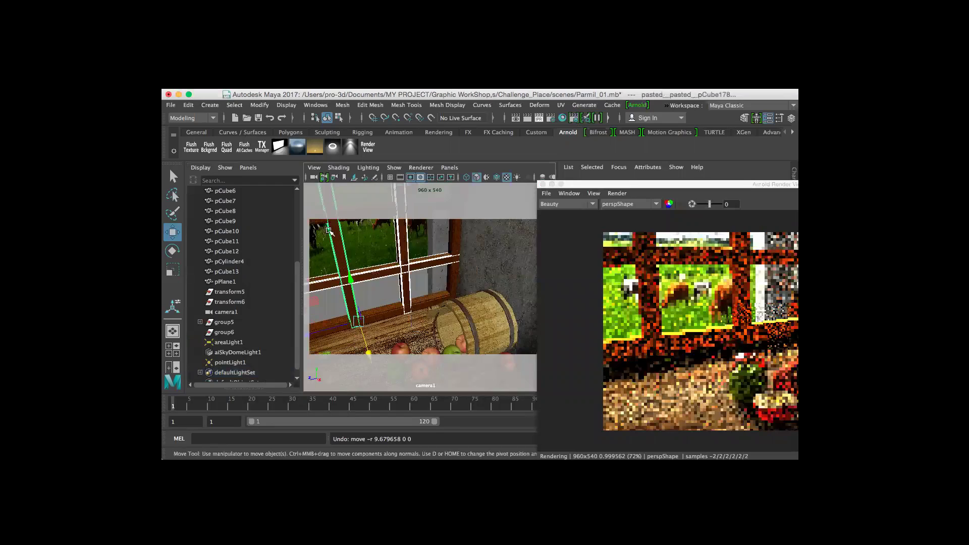
{"action": "scroll", "coordinate": [492, 273], "scroll_direction": "down", "scroll_amount": 5}
{"action": "left_click_drag", "start_coordinate": [413, 256], "coordinate": [497, 248], "text": "alt"}
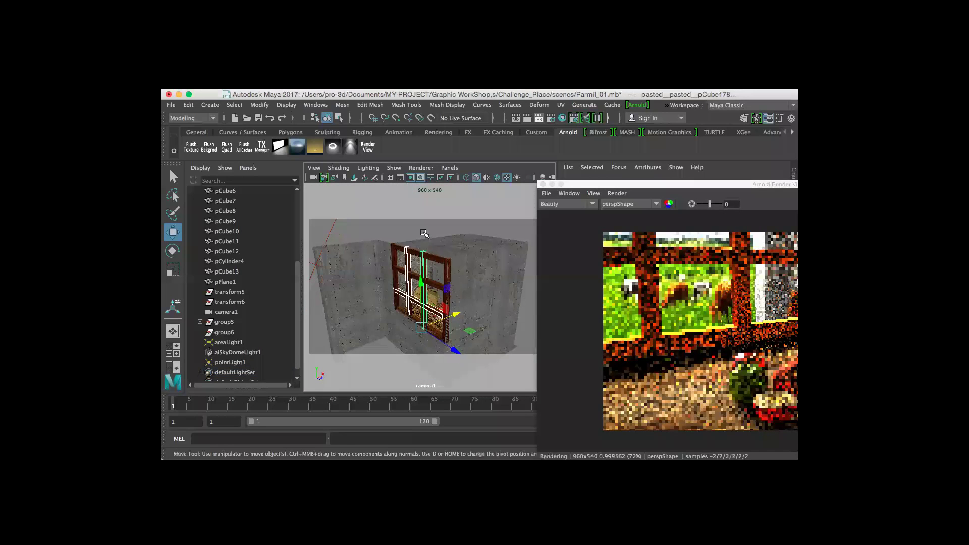
Step: Select aiSkyDomeLight1 and bring up the Create > Lights submenu of light types
{"action": "left_click", "coordinate": [238, 353]}
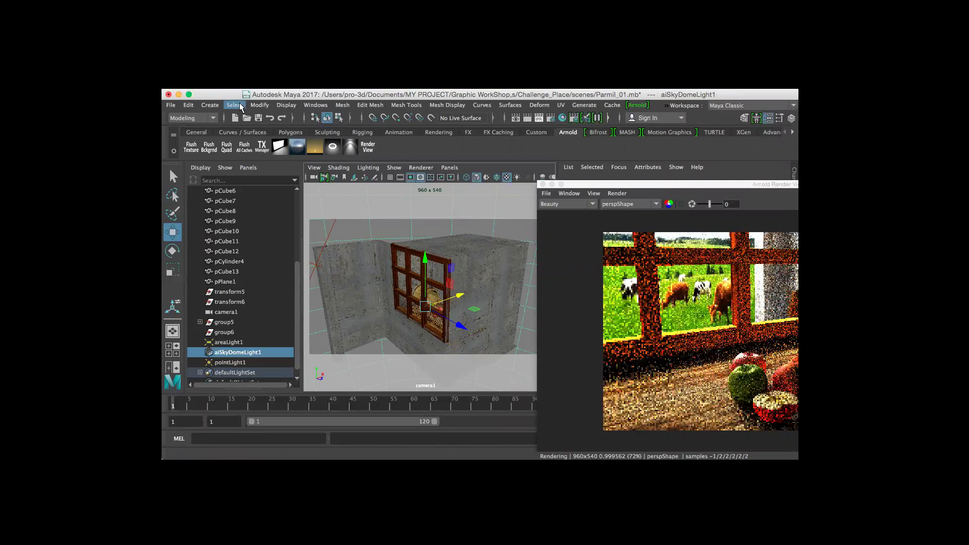
{"action": "left_click", "coordinate": [235, 105]}
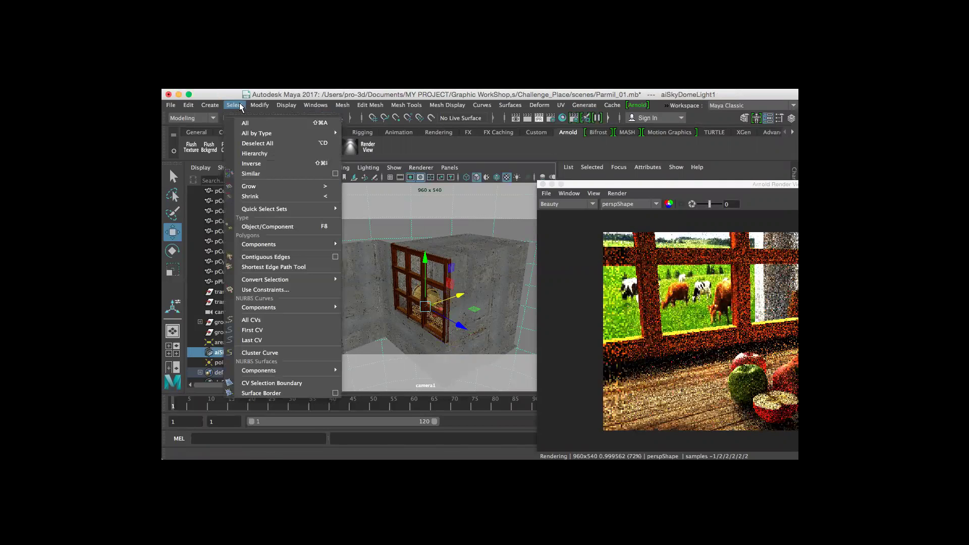
{"action": "mouse_move", "coordinate": [212, 109]}
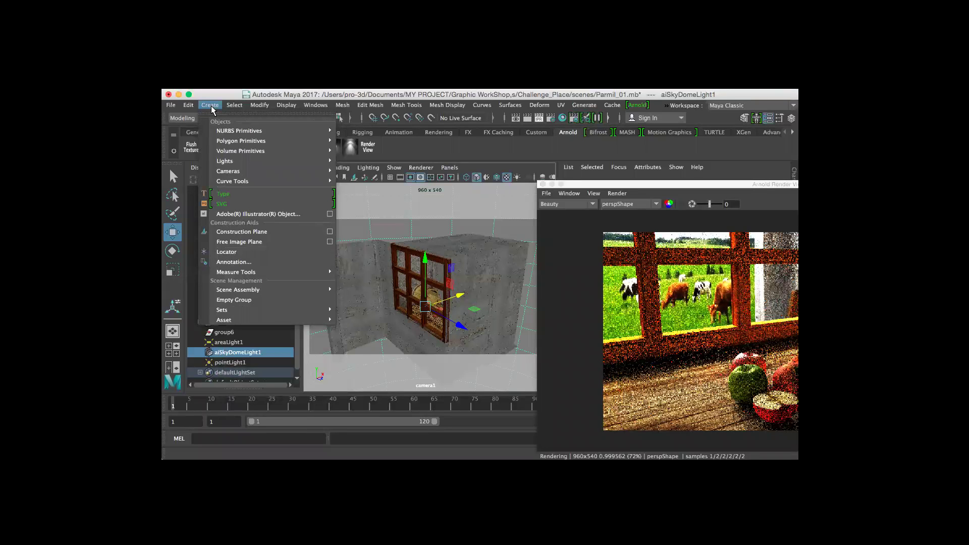
{"action": "mouse_move", "coordinate": [247, 160]}
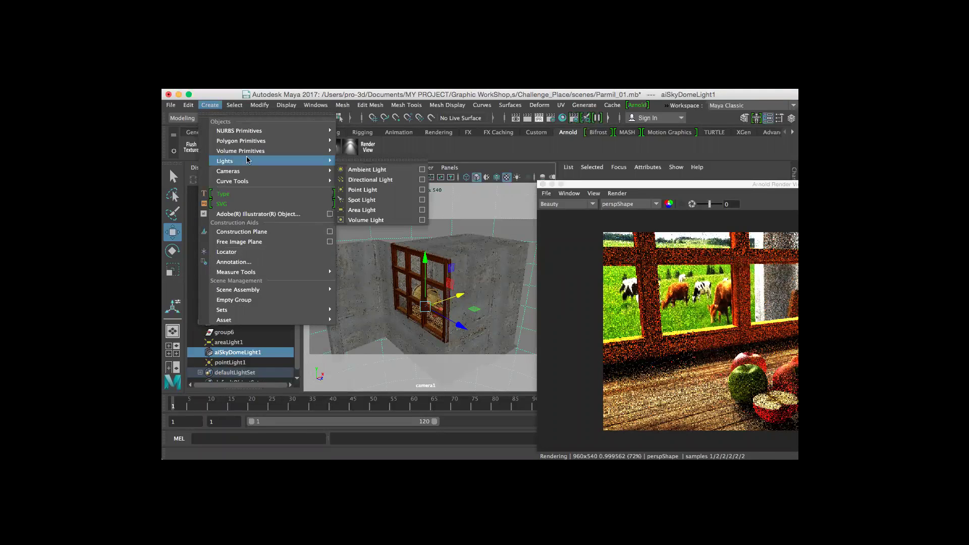
Step: Add point light pointLight2 near the window wall and shrink the render preview beside it
{"action": "left_click", "coordinate": [387, 191]}
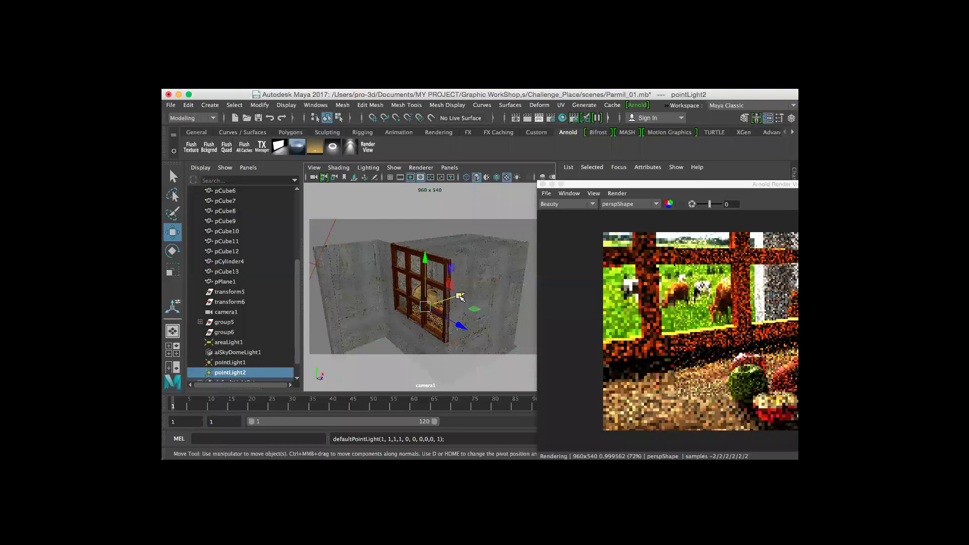
{"action": "left_click_drag", "start_coordinate": [449, 299], "coordinate": [375, 235]}
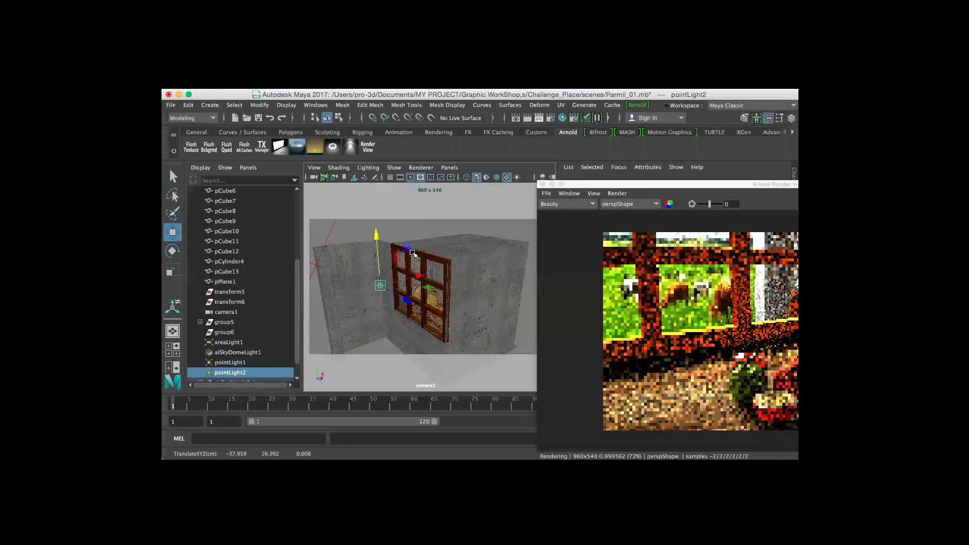
{"action": "left_click_drag", "start_coordinate": [446, 275], "coordinate": [485, 273], "text": "alt"}
{"action": "scroll", "coordinate": [400, 304], "scroll_direction": "up", "scroll_amount": 10}
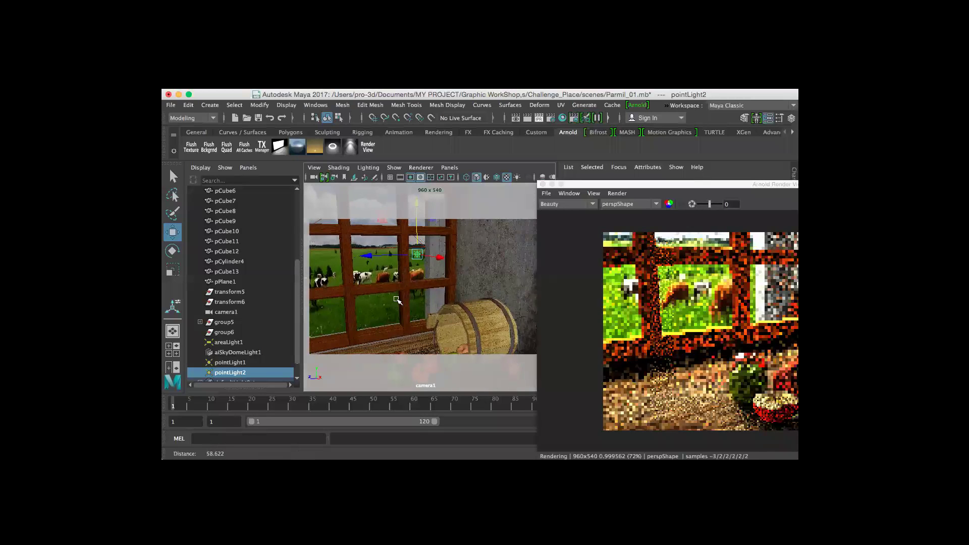
{"action": "scroll", "coordinate": [407, 279], "scroll_direction": "down", "scroll_amount": 1}
{"action": "key", "text": "bracketleft"}
{"action": "key", "text": "bracketleft"}
{"action": "key", "text": "bracketleft"}
{"action": "left_click_drag", "start_coordinate": [689, 183], "coordinate": [422, 146]}
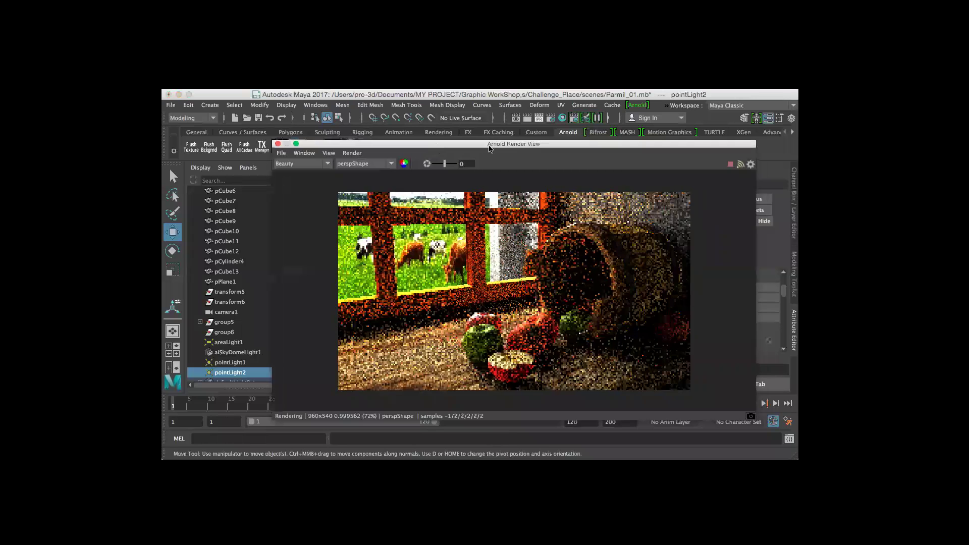
{"action": "left_click_drag", "start_coordinate": [413, 166], "coordinate": [482, 216]}
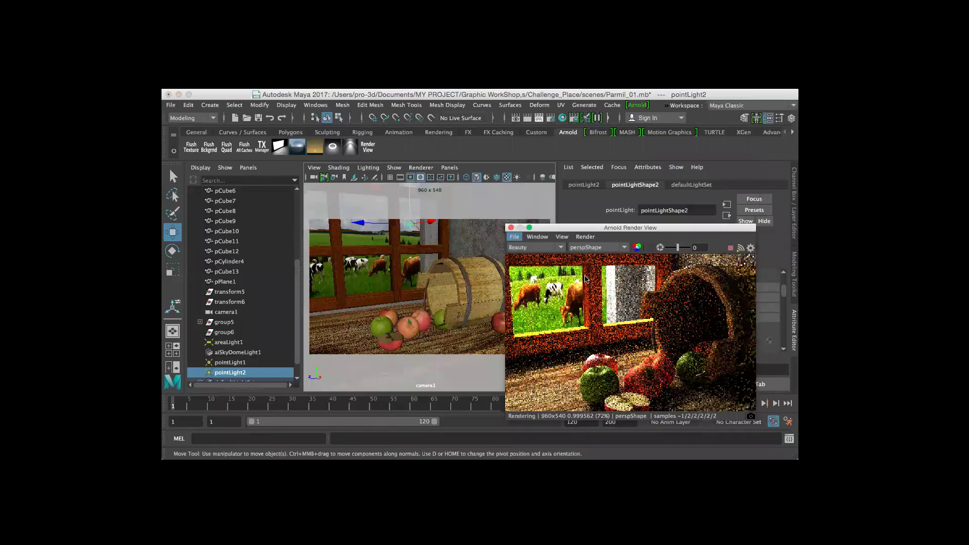
Step: Review pointLight2's Arnold attributes, then delete areaLight1 so the render darkens
{"action": "left_click_drag", "start_coordinate": [642, 227], "coordinate": [372, 327]}
{"action": "left_click_drag", "start_coordinate": [368, 260], "coordinate": [327, 235], "text": "alt"}
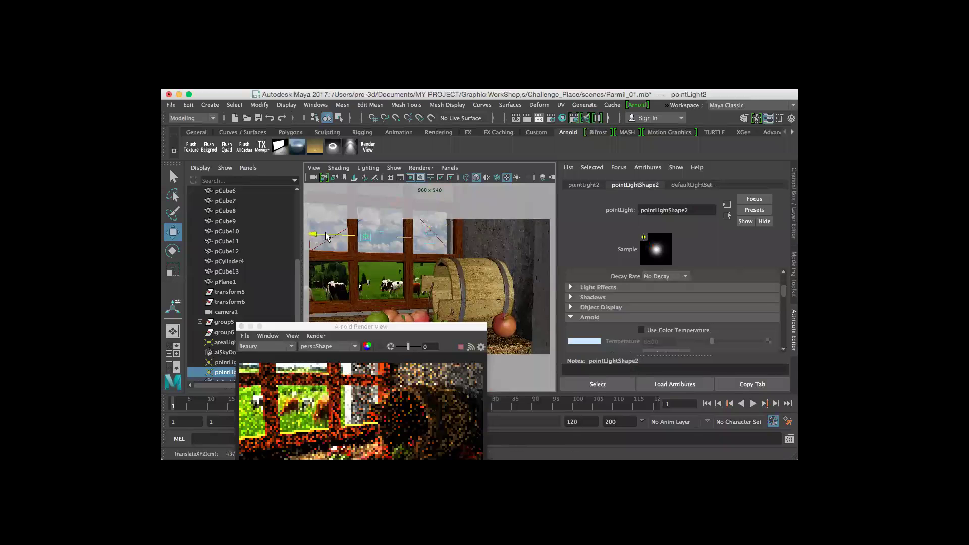
{"action": "left_click_drag", "start_coordinate": [375, 185], "coordinate": [466, 275], "text": "alt"}
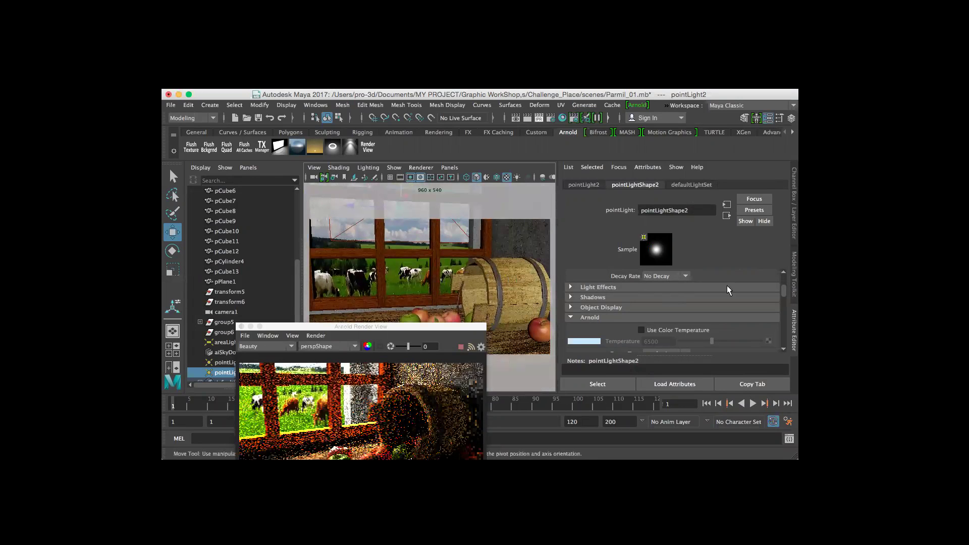
{"action": "mouse_move", "coordinate": [782, 291]}
{"action": "left_mouse_down"}
{"action": "mouse_move", "coordinate": [785, 279]}
{"action": "mouse_move", "coordinate": [788, 306]}
{"action": "left_mouse_up"}
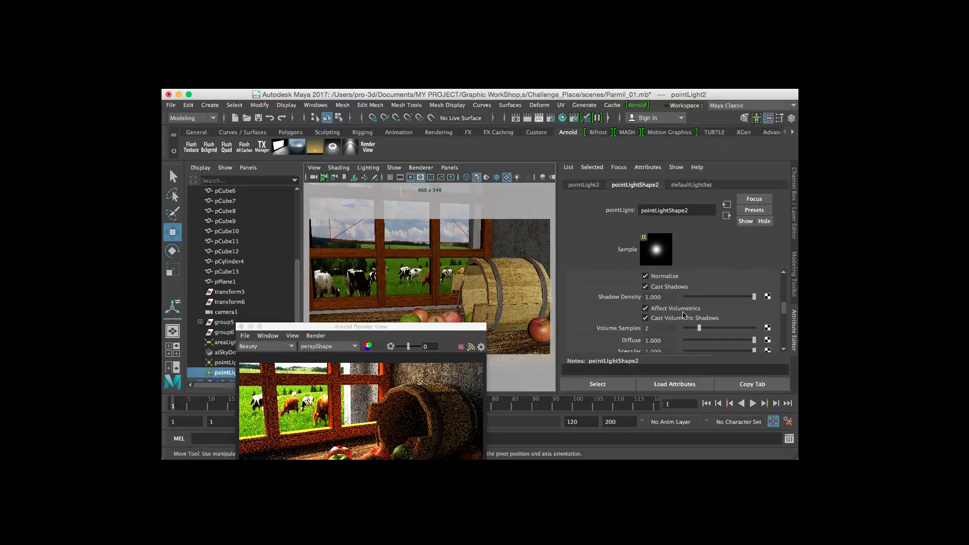
{"action": "key", "text": "Delete"}
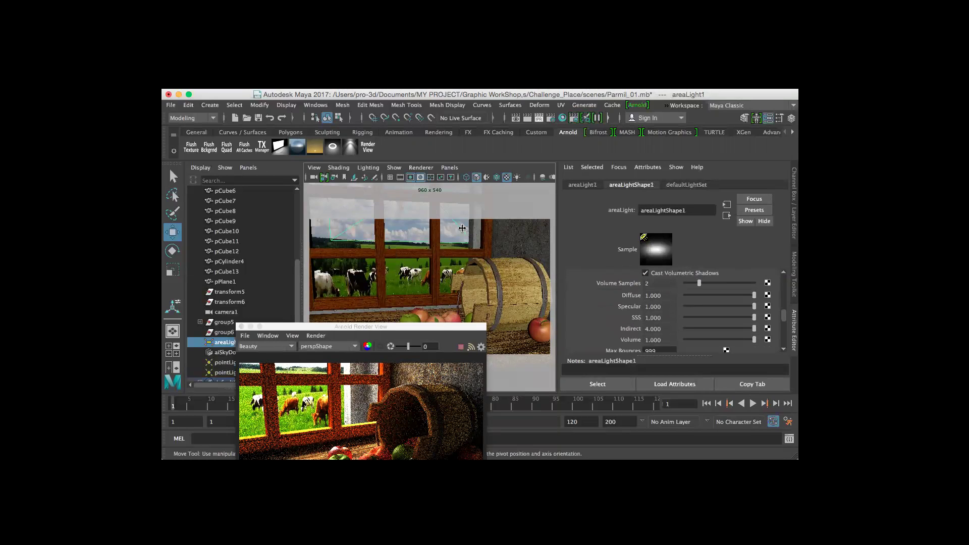
{"action": "left_click_drag", "start_coordinate": [377, 328], "coordinate": [482, 188]}
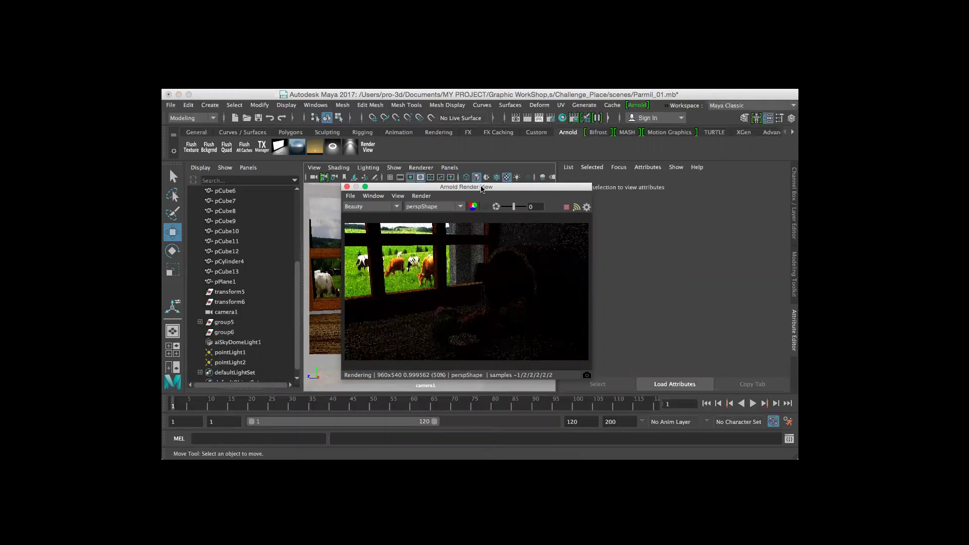
Step: Restore areaLight1, then delete aiSkyDomeLight1 and undo to bring it back
{"action": "left_click_drag", "start_coordinate": [479, 187], "coordinate": [462, 346]}
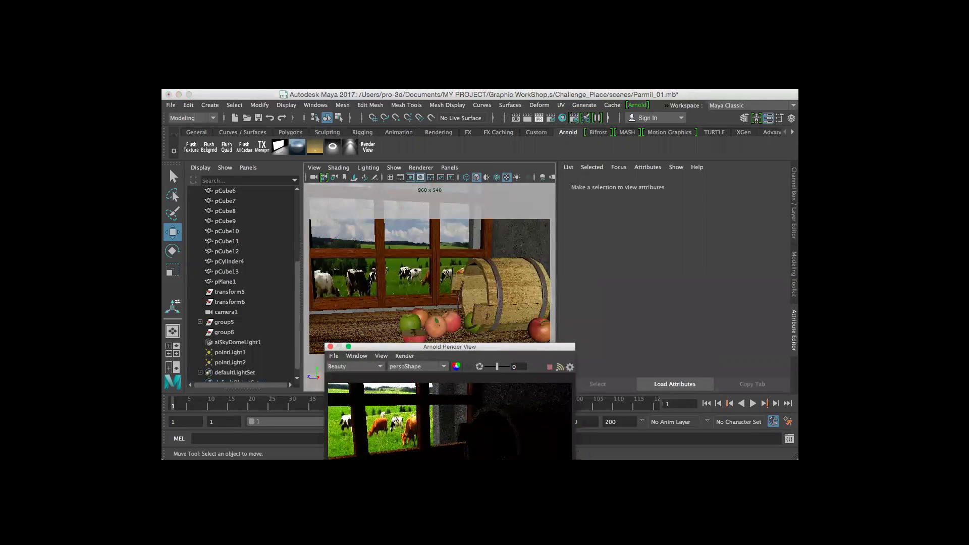
{"action": "key", "text": "super+z"}
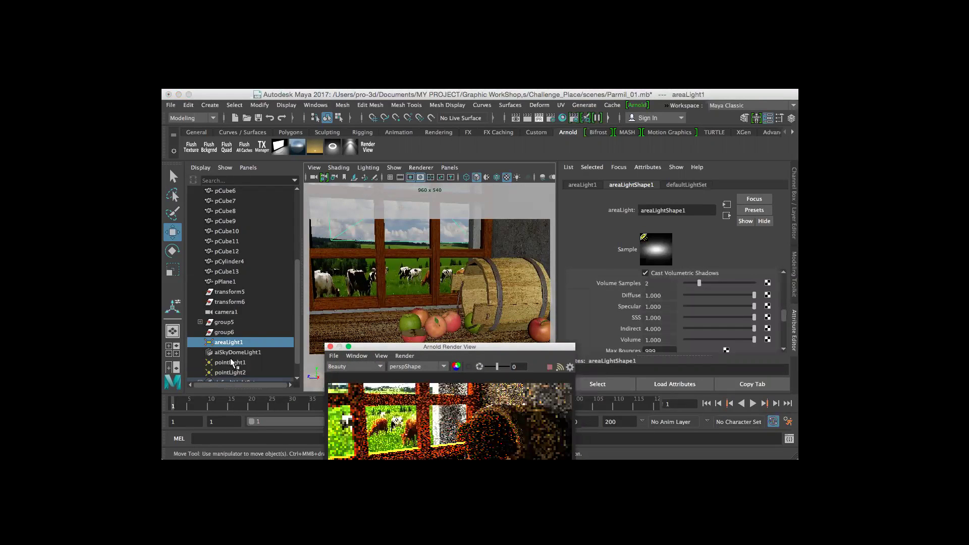
{"action": "left_click", "coordinate": [236, 352]}
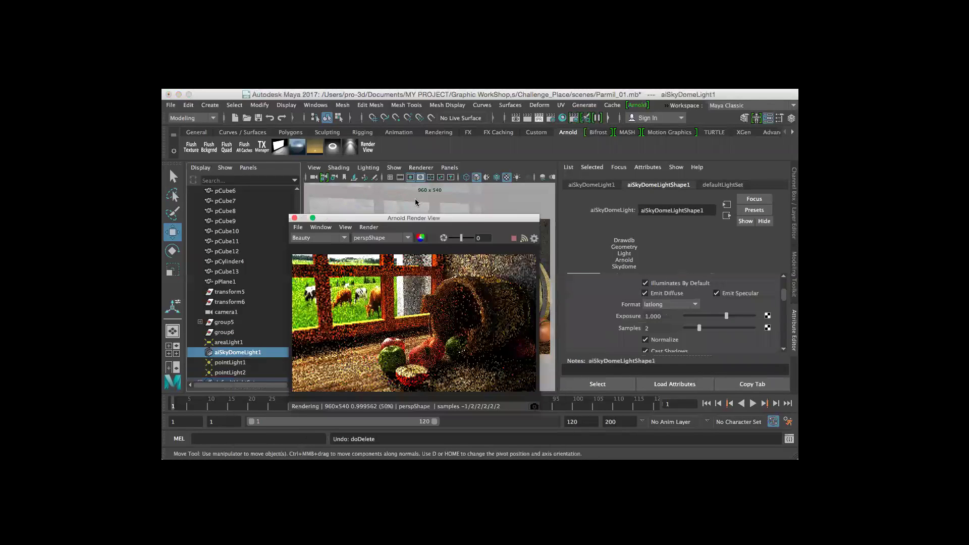
{"action": "key", "text": "Delete"}
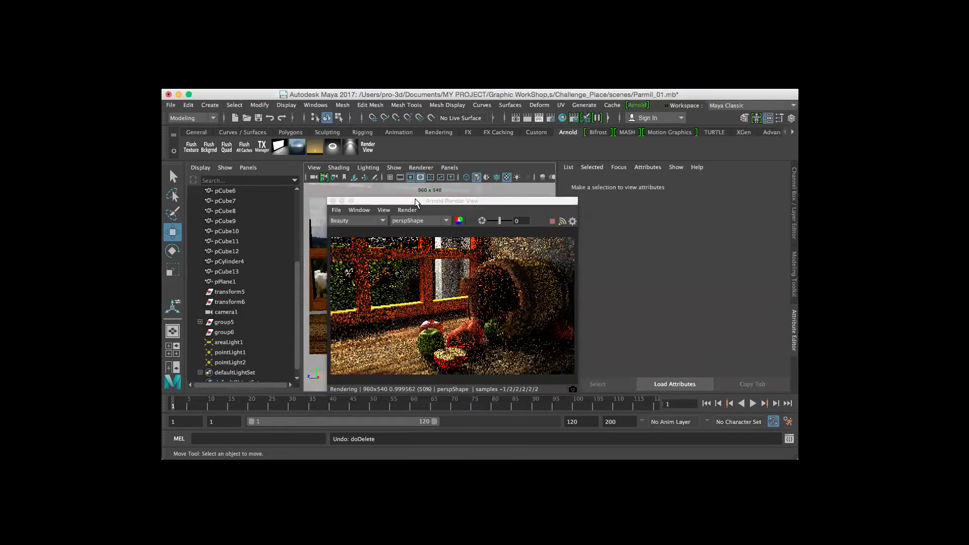
{"action": "key", "text": "ctrl+z"}
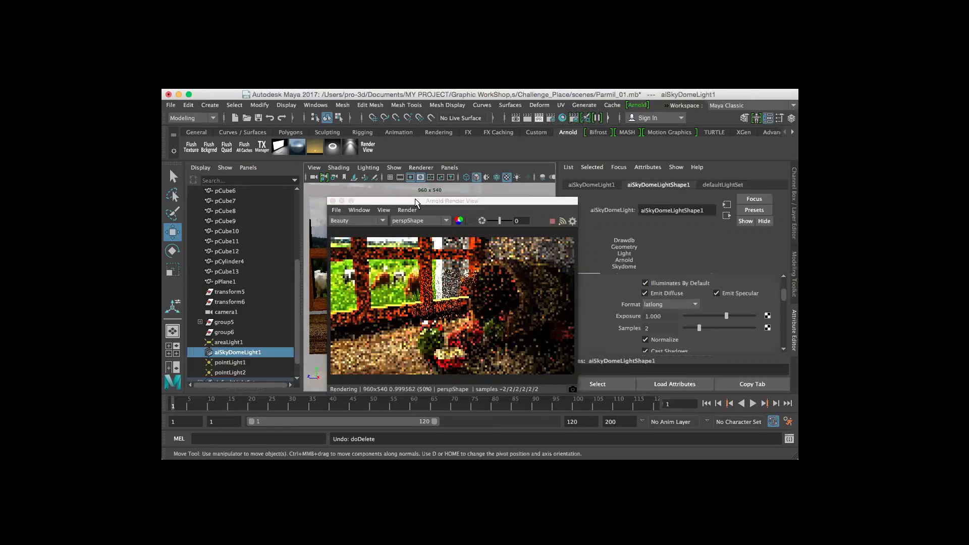
Step: Select pointLight1, then pointLight2, in the Outliner and move the render preview aside
{"action": "left_click", "coordinate": [241, 364]}
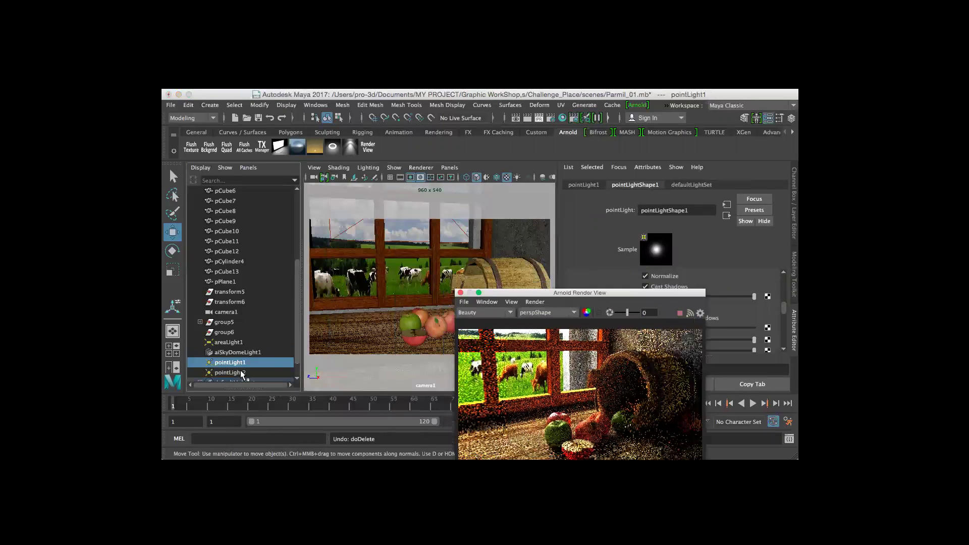
{"action": "key", "text": "Down"}
{"action": "left_click_drag", "start_coordinate": [529, 300], "coordinate": [316, 172]}
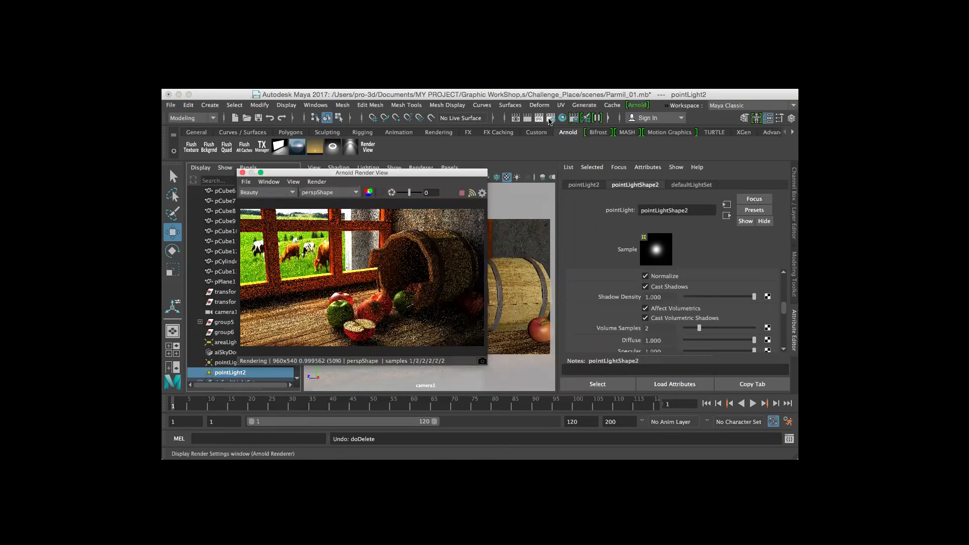
Step: Expand pointLight2's shadow settings and look through them in the Attribute Editor
{"action": "scroll", "coordinate": [677, 340], "scroll_direction": "down", "scroll_amount": 3}
{"action": "scroll", "coordinate": [677, 341], "scroll_direction": "up", "scroll_amount": 5}
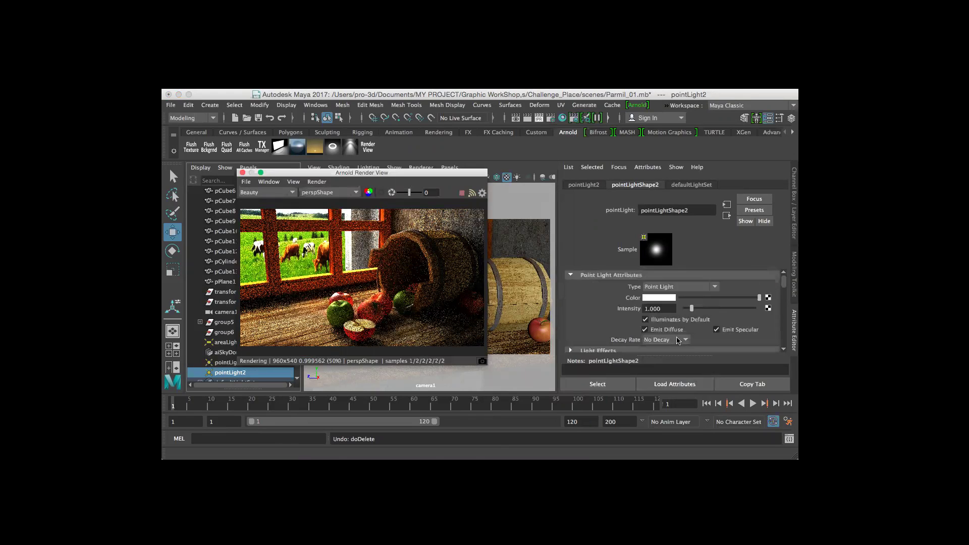
{"action": "scroll", "coordinate": [677, 341], "scroll_direction": "up", "scroll_amount": 2}
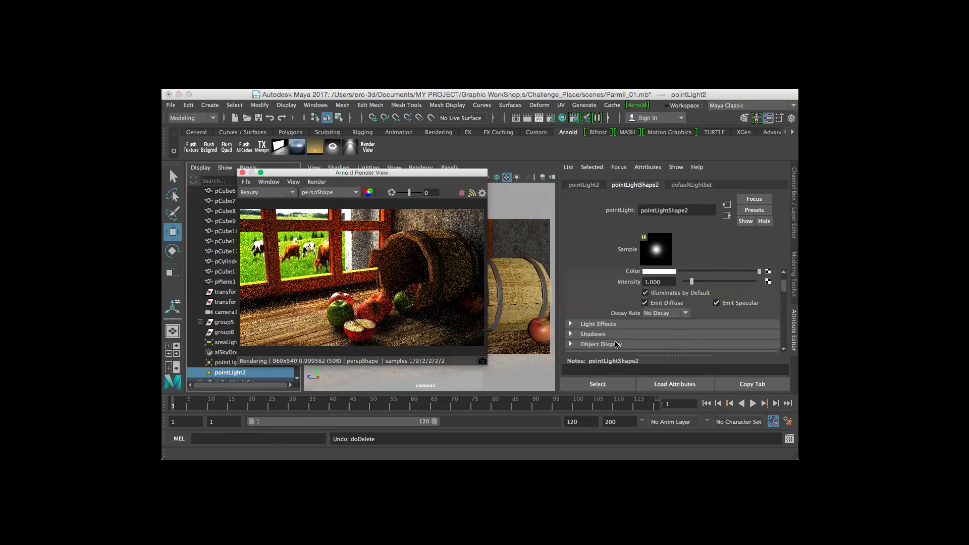
{"action": "left_click", "coordinate": [570, 335]}
{"action": "scroll", "coordinate": [665, 318], "scroll_direction": "down", "scroll_amount": 5}
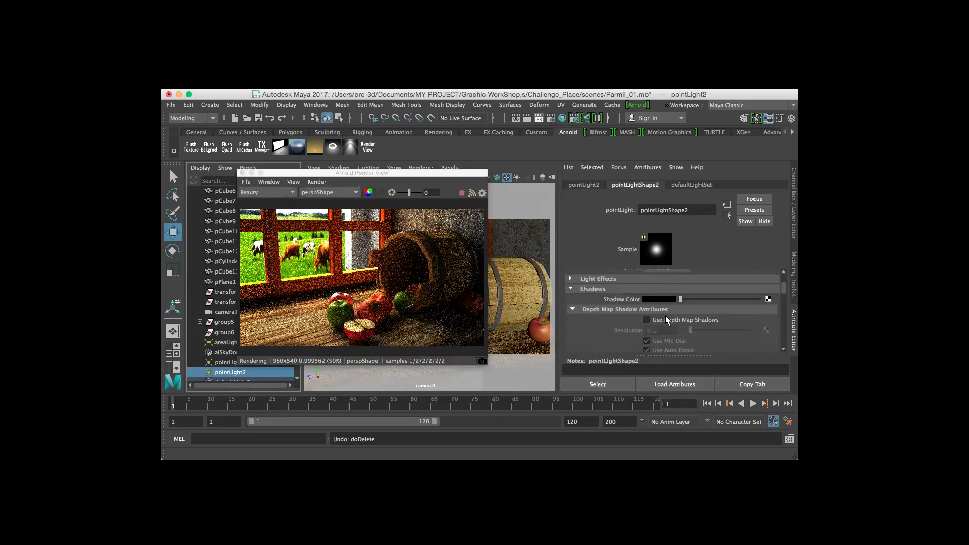
{"action": "scroll", "coordinate": [665, 317], "scroll_direction": "down", "scroll_amount": 5}
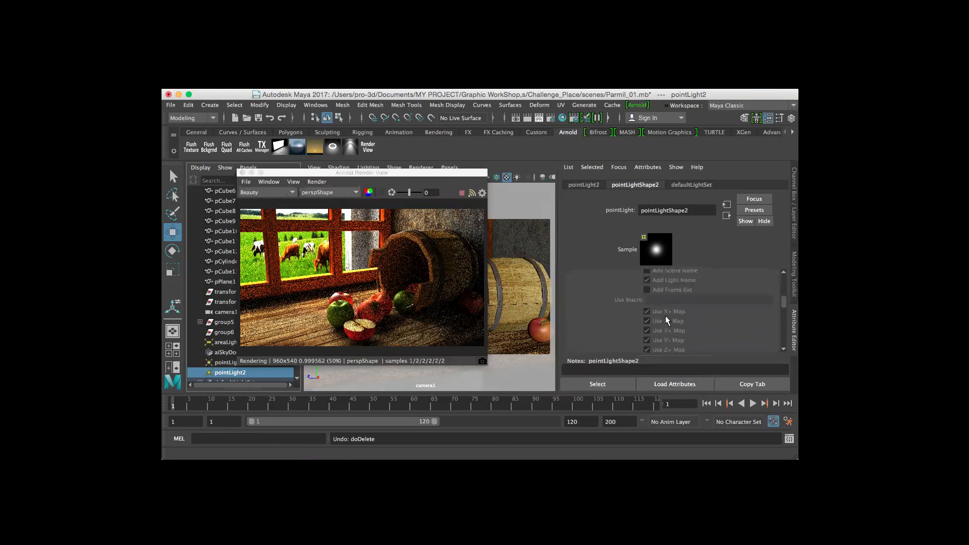
{"action": "scroll", "coordinate": [665, 316], "scroll_direction": "up", "scroll_amount": 2}
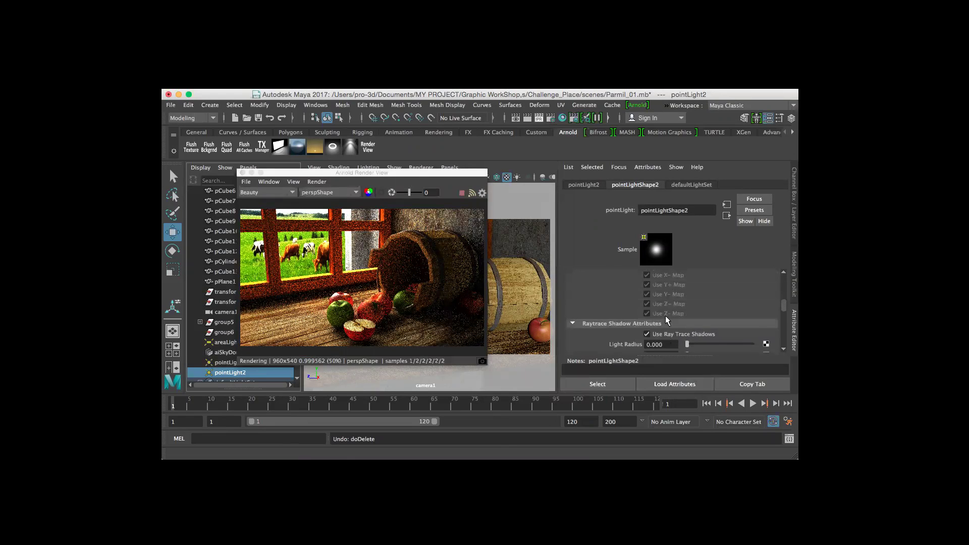
{"action": "scroll", "coordinate": [665, 316], "scroll_direction": "down", "scroll_amount": 2}
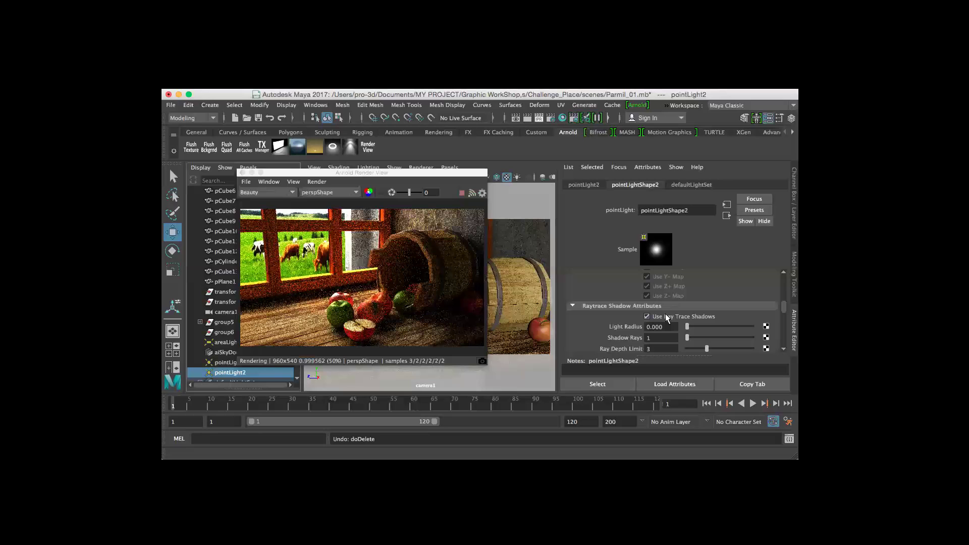
{"action": "scroll", "coordinate": [667, 317], "scroll_direction": "up", "scroll_amount": 3}
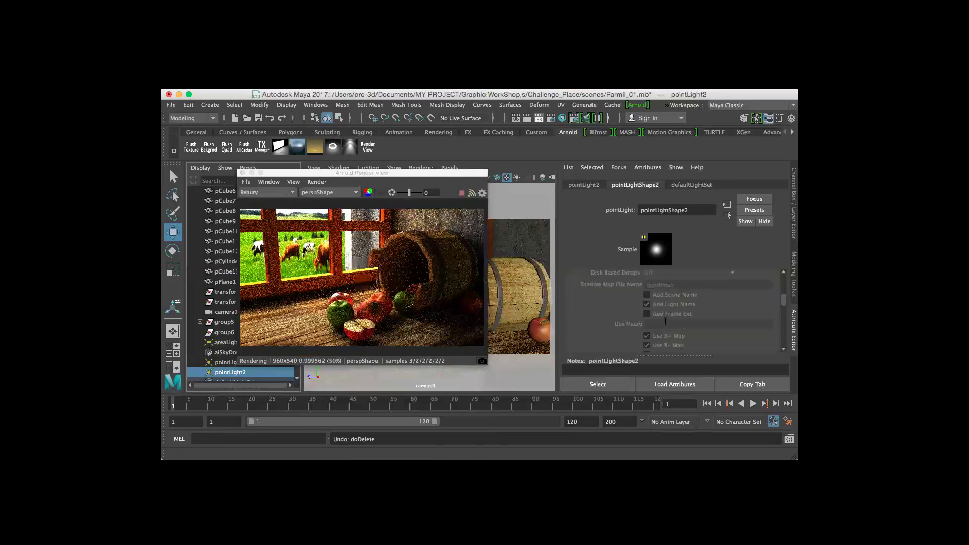
{"action": "scroll", "coordinate": [666, 327], "scroll_direction": "up", "scroll_amount": 4}
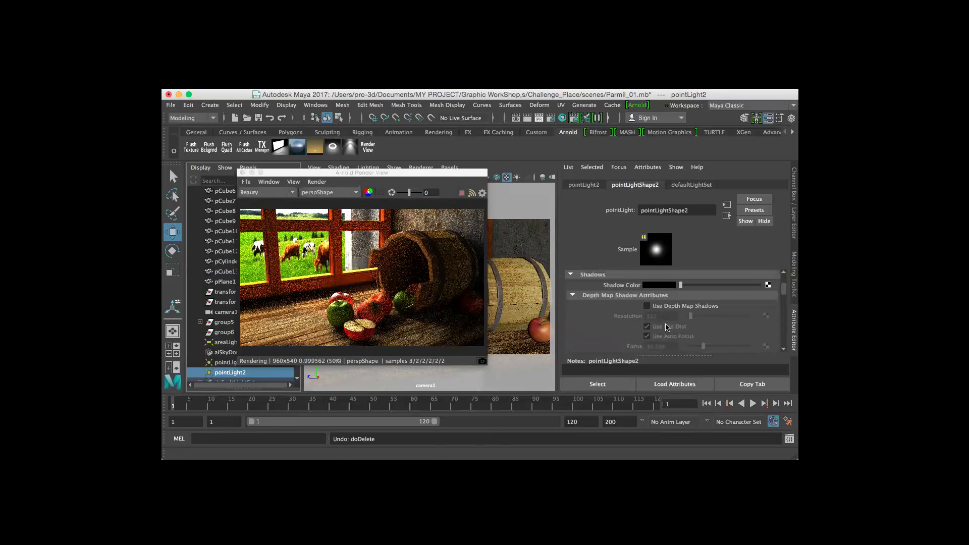
{"action": "scroll", "coordinate": [667, 327], "scroll_direction": "up", "scroll_amount": 2}
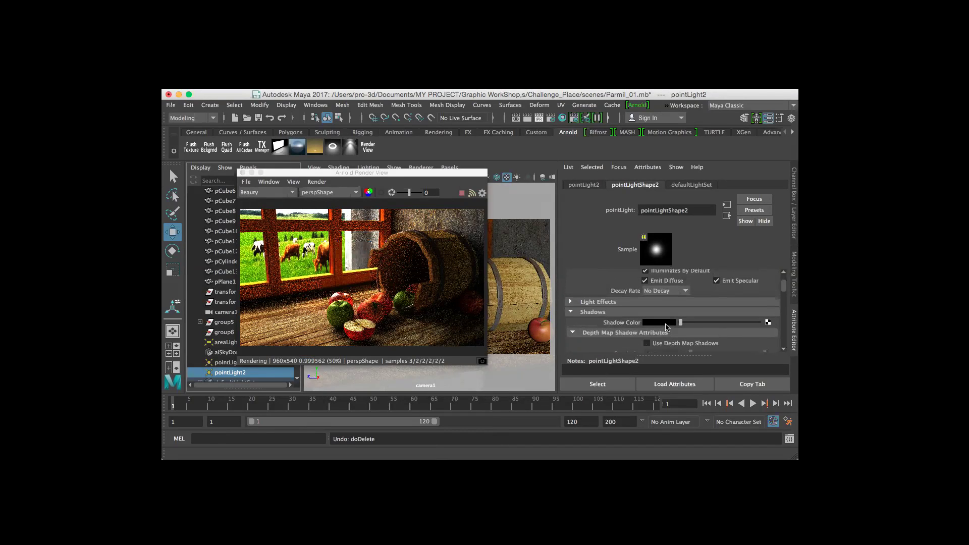
Step: Try Linear, then Quadratic decay on pointLight2, return to No Decay, and briefly expand Light Effects
{"action": "left_click", "coordinate": [669, 291]}
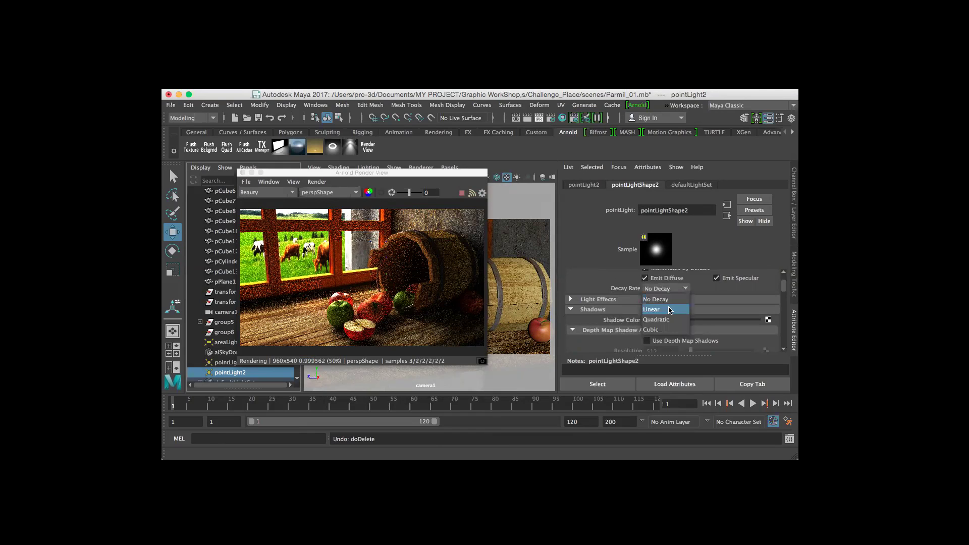
{"action": "left_click", "coordinate": [669, 309]}
{"action": "left_click", "coordinate": [667, 288]}
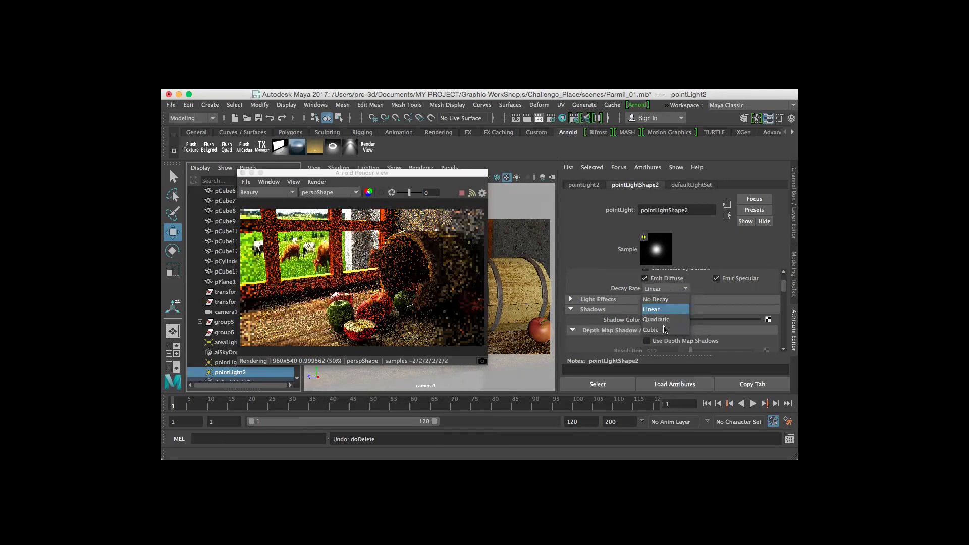
{"action": "left_click", "coordinate": [664, 319]}
{"action": "left_click", "coordinate": [658, 287]}
{"action": "left_click", "coordinate": [675, 301]}
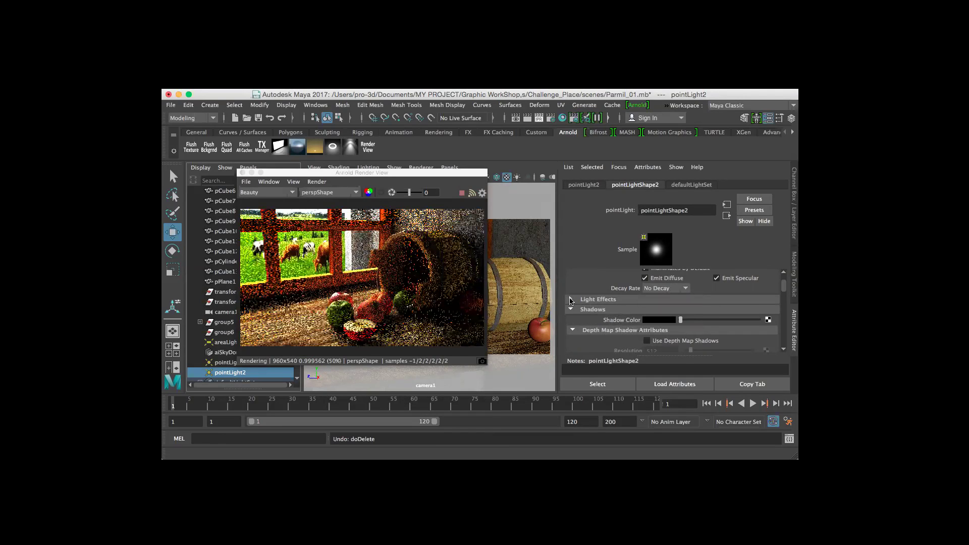
{"action": "left_click", "coordinate": [571, 299]}
{"action": "left_click", "coordinate": [571, 299]}
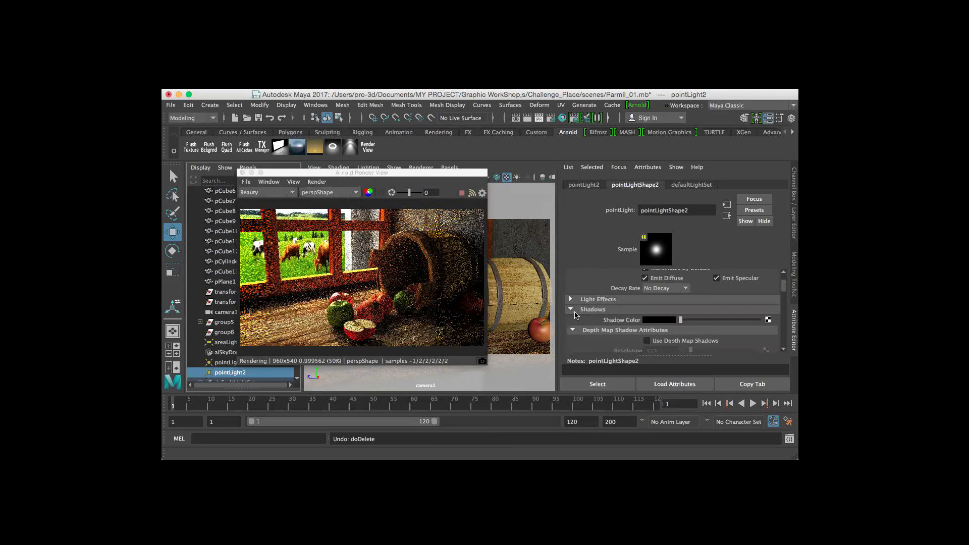
{"action": "scroll", "coordinate": [598, 320], "scroll_direction": "down", "scroll_amount": 2}
{"action": "left_click", "coordinate": [647, 312]}
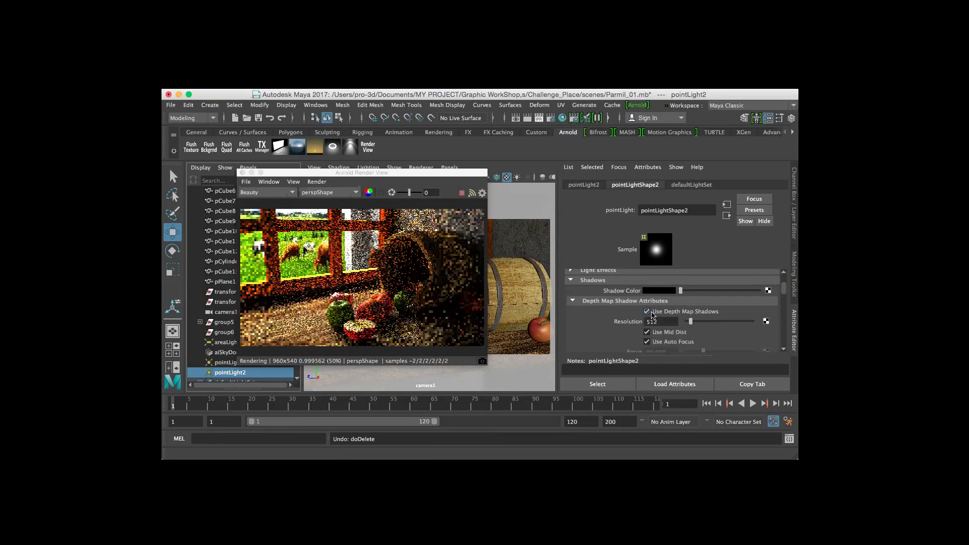
{"action": "left_click_drag", "start_coordinate": [691, 321], "coordinate": [735, 322]}
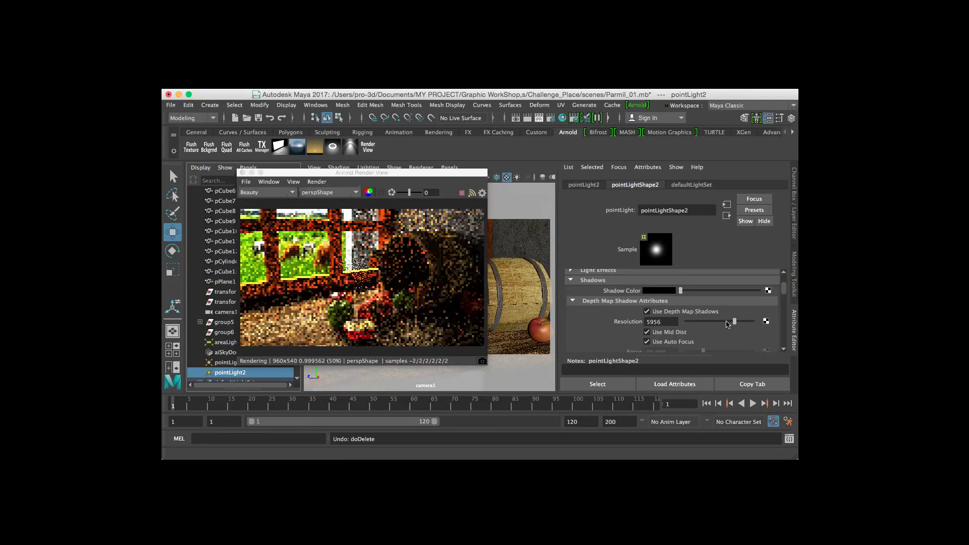
{"action": "key", "text": "ctrl+z"}
{"action": "key", "text": "ctrl+z"}
{"action": "scroll", "coordinate": [706, 329], "scroll_direction": "down", "scroll_amount": 5}
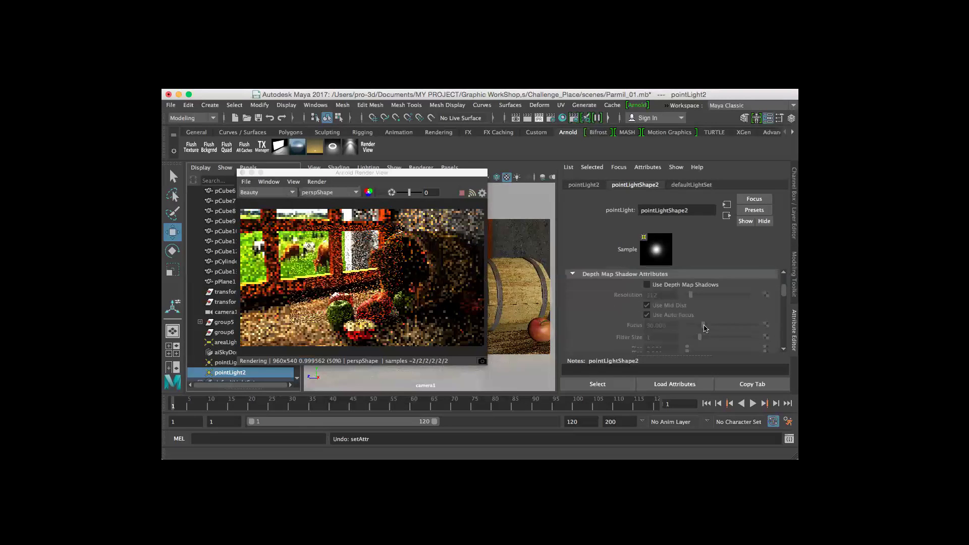
{"action": "scroll", "coordinate": [705, 326], "scroll_direction": "down", "scroll_amount": 6}
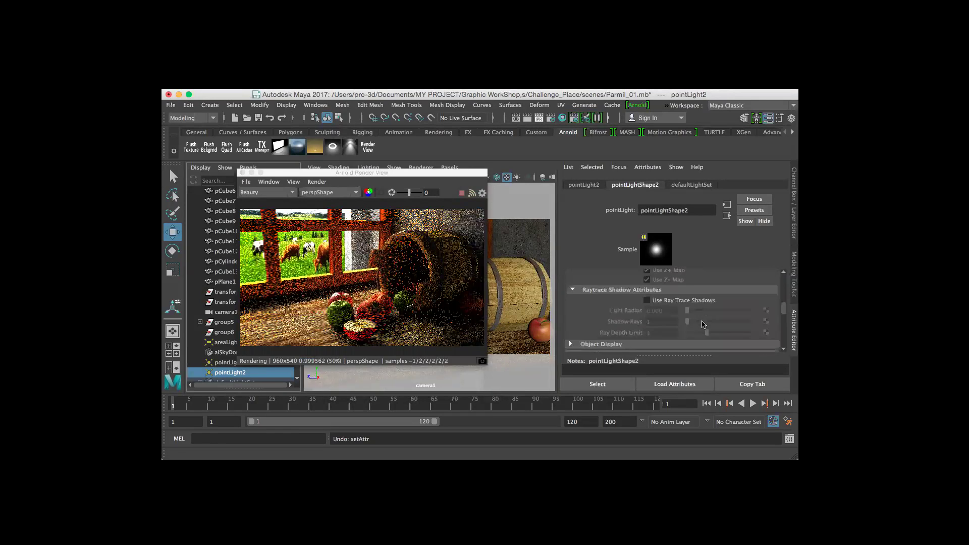
{"action": "scroll", "coordinate": [702, 326], "scroll_direction": "down", "scroll_amount": 3}
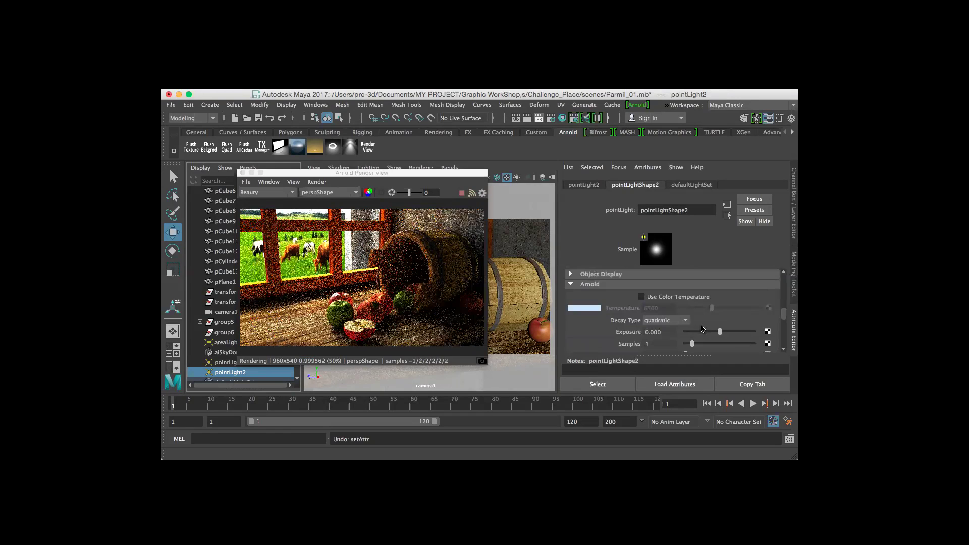
{"action": "scroll", "coordinate": [658, 331], "scroll_direction": "down", "scroll_amount": 5}
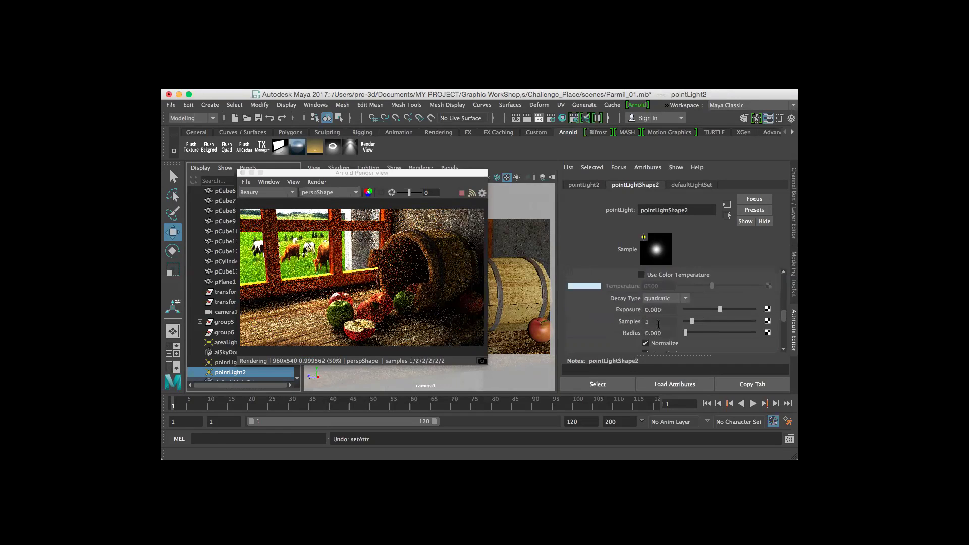
{"action": "scroll", "coordinate": [659, 324], "scroll_direction": "down", "scroll_amount": 1}
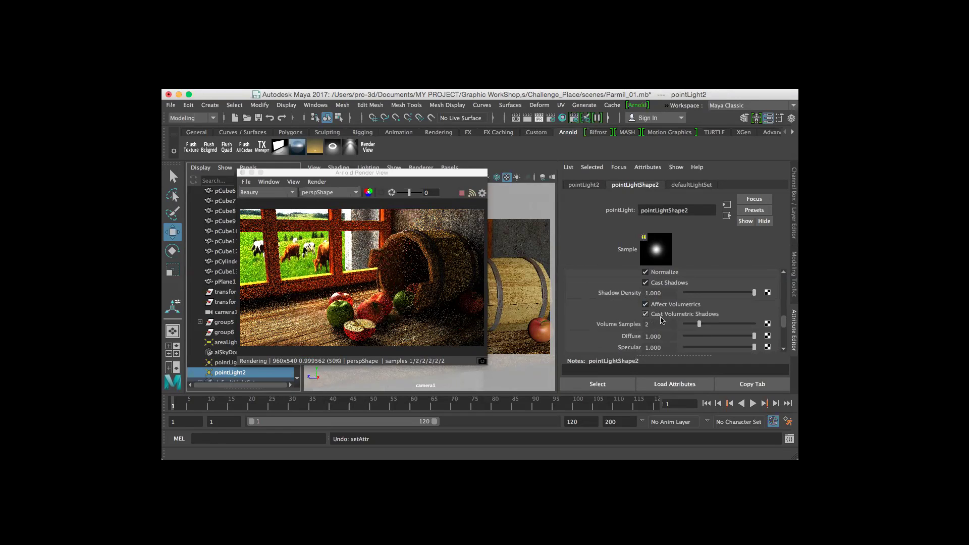
{"action": "scroll", "coordinate": [687, 323], "scroll_direction": "up", "scroll_amount": 5}
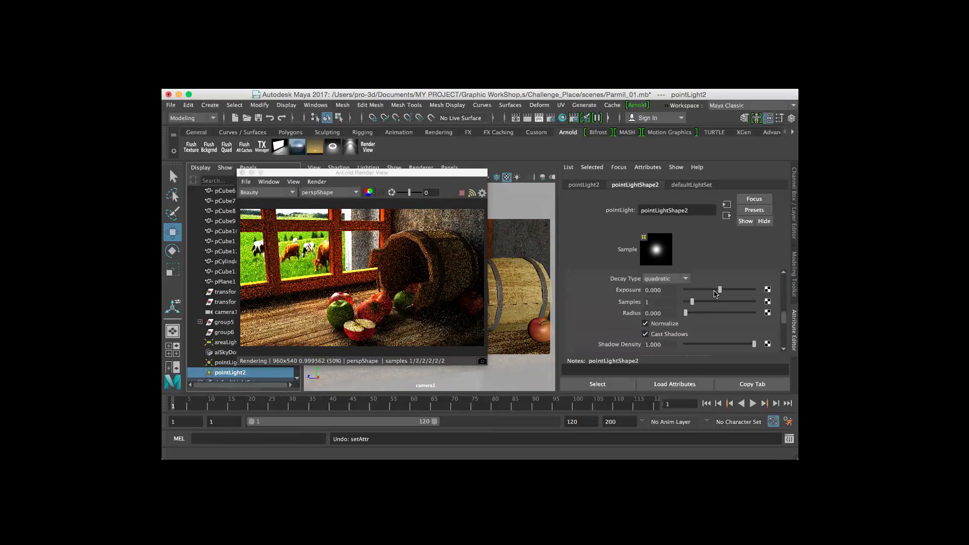
{"action": "left_click_drag", "start_coordinate": [721, 290], "coordinate": [744, 291]}
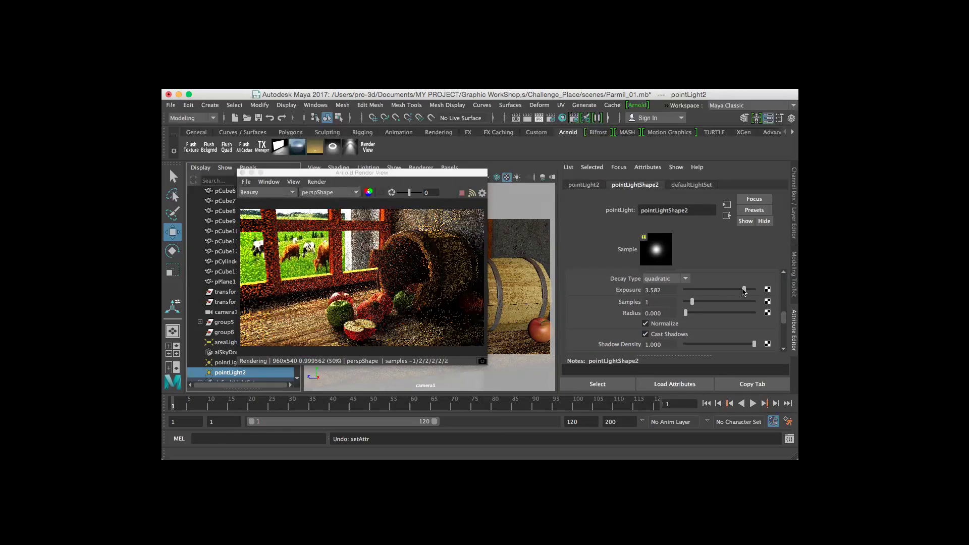
{"action": "key", "text": "super+z"}
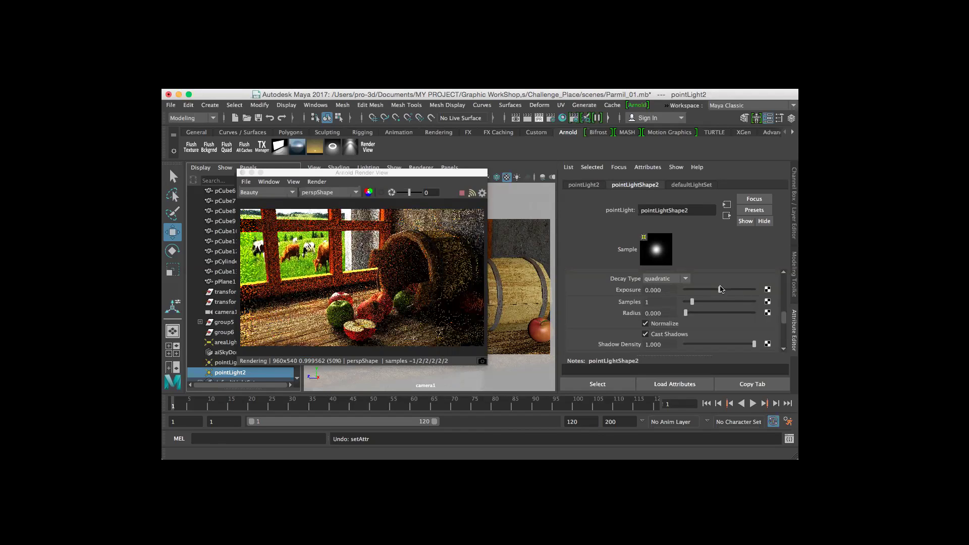
{"action": "scroll", "coordinate": [721, 298], "scroll_direction": "down", "scroll_amount": 3}
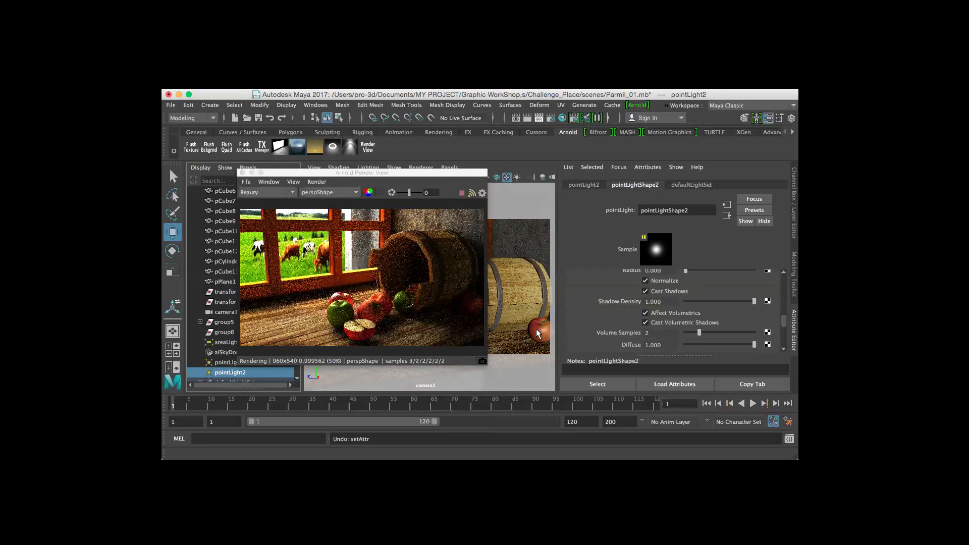
Step: Move the Arnold Render View to the right and tumble camera1 close to the window frame
{"action": "left_click", "coordinate": [323, 182]}
{"action": "left_click_drag", "start_coordinate": [326, 173], "coordinate": [680, 196]}
{"action": "key", "text": "space"}
{"action": "left_click_drag", "start_coordinate": [356, 245], "coordinate": [463, 260], "text": "alt"}
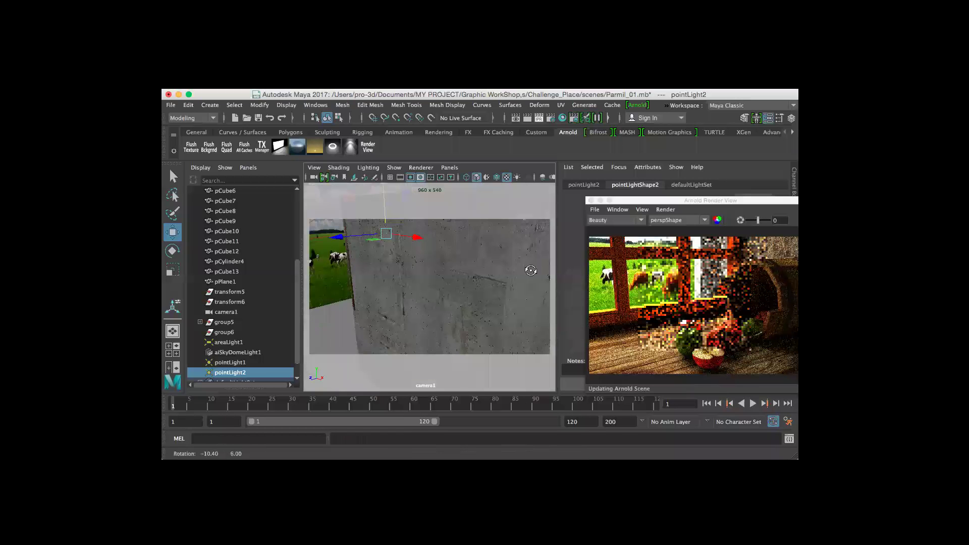
{"action": "mouse_move", "coordinate": [463, 259]}
{"action": "right_mouse_down", "text": "alt"}
{"action": "mouse_move", "coordinate": [534, 348]}
{"action": "mouse_move", "coordinate": [507, 307]}
{"action": "mouse_move", "coordinate": [450, 265]}
{"action": "right_mouse_up", "text": "alt"}
{"action": "left_click_drag", "start_coordinate": [451, 264], "coordinate": [351, 203], "text": "alt"}
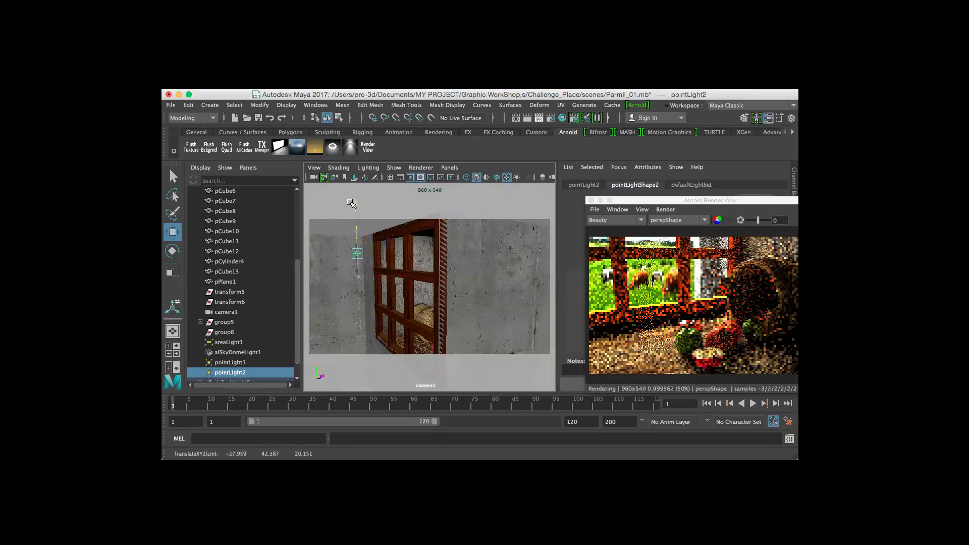
Step: Nudge pointLight2 left to TranslateX -39.184 and reframe camera1 on the window, barrel and apples
{"action": "left_click_drag", "start_coordinate": [401, 254], "coordinate": [331, 268]}
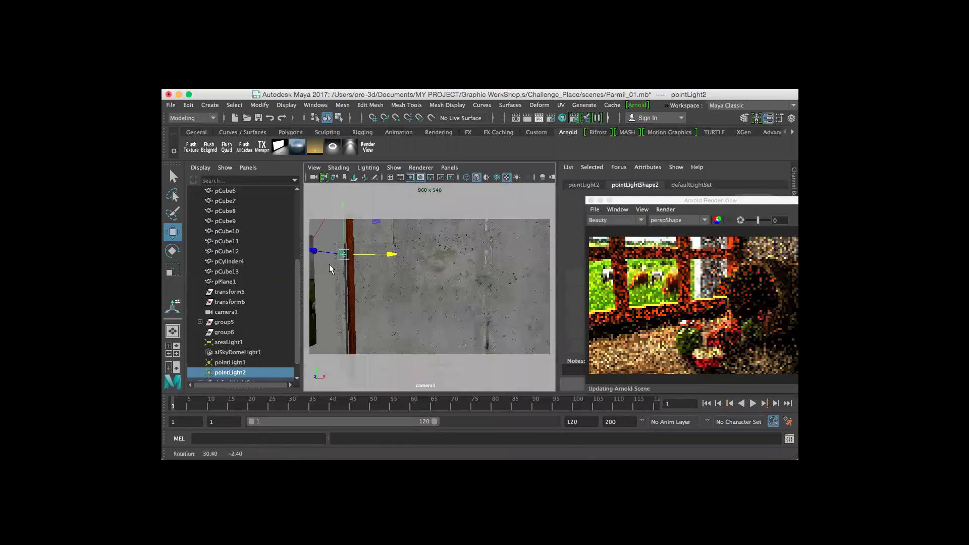
{"action": "left_click_drag", "start_coordinate": [435, 285], "coordinate": [396, 286], "text": "alt"}
{"action": "left_click_drag", "start_coordinate": [459, 317], "coordinate": [412, 302], "text": "alt"}
{"action": "mouse_move", "coordinate": [412, 301]}
{"action": "right_mouse_down", "text": "alt"}
{"action": "mouse_move", "coordinate": [430, 303]}
{"action": "mouse_move", "coordinate": [420, 305]}
{"action": "right_mouse_up", "text": "alt"}
{"action": "middle_click_drag", "start_coordinate": [429, 357], "coordinate": [420, 309], "text": "alt"}
{"action": "left_click_drag", "start_coordinate": [420, 310], "coordinate": [511, 314], "text": "alt"}
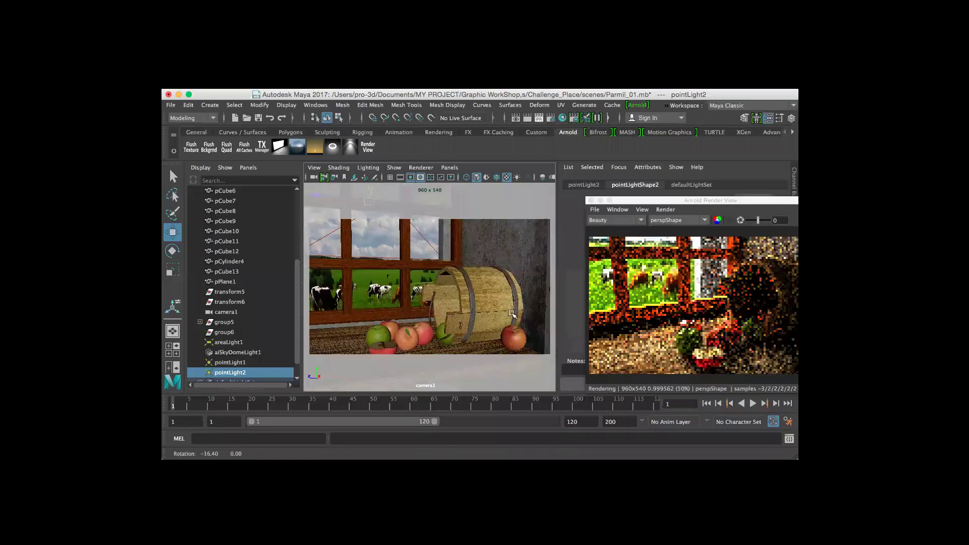
{"action": "middle_click_drag", "start_coordinate": [512, 314], "coordinate": [510, 295], "text": "alt"}
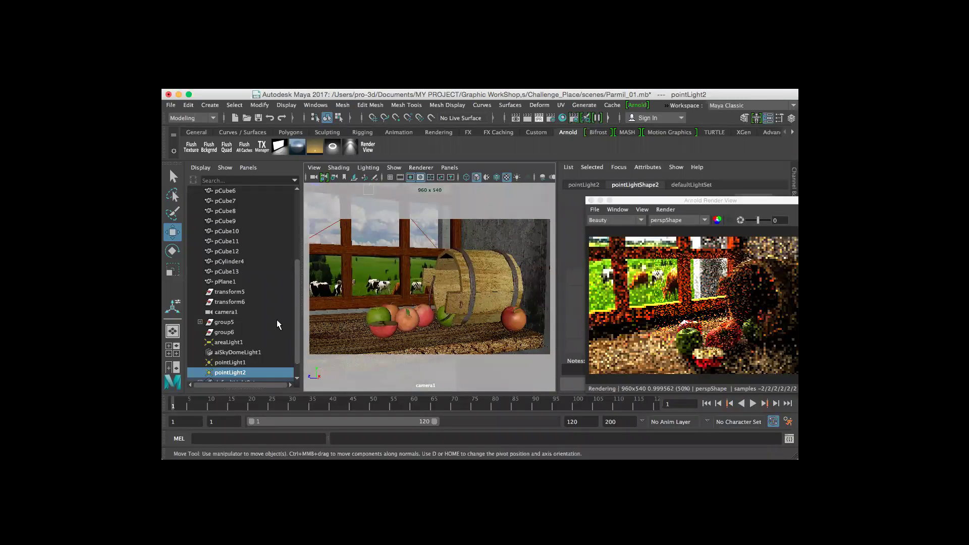
{"action": "scroll", "coordinate": [264, 328], "scroll_direction": "down", "scroll_amount": 2}
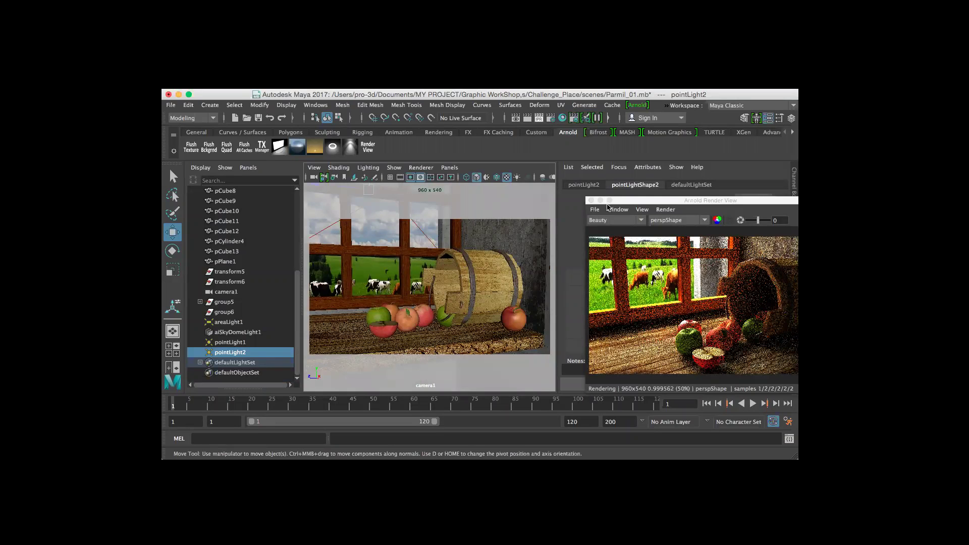
Step: Move the render preview aside and save the scene as Parmil_01.mb
{"action": "left_click_drag", "start_coordinate": [367, 164], "coordinate": [297, 153]}
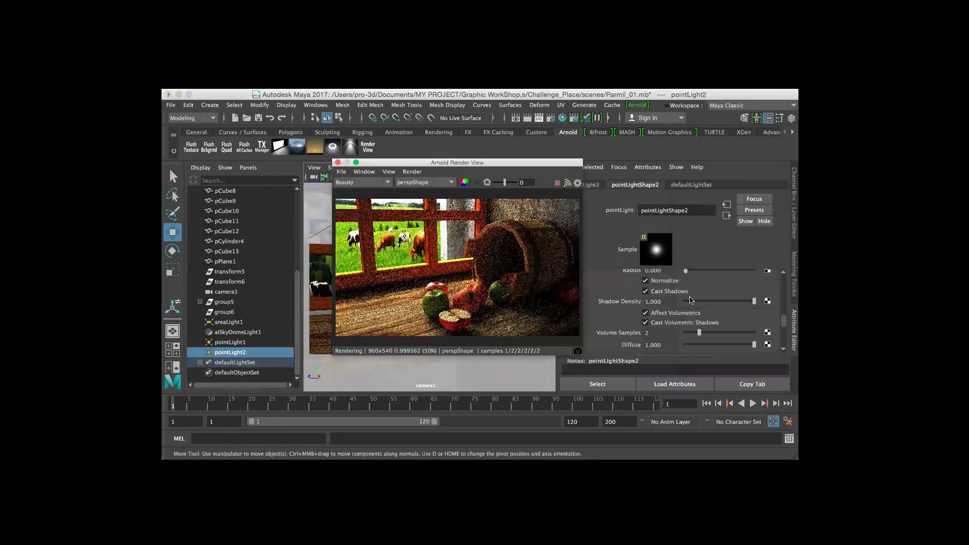
{"action": "scroll", "coordinate": [691, 300], "scroll_direction": "up", "scroll_amount": 5}
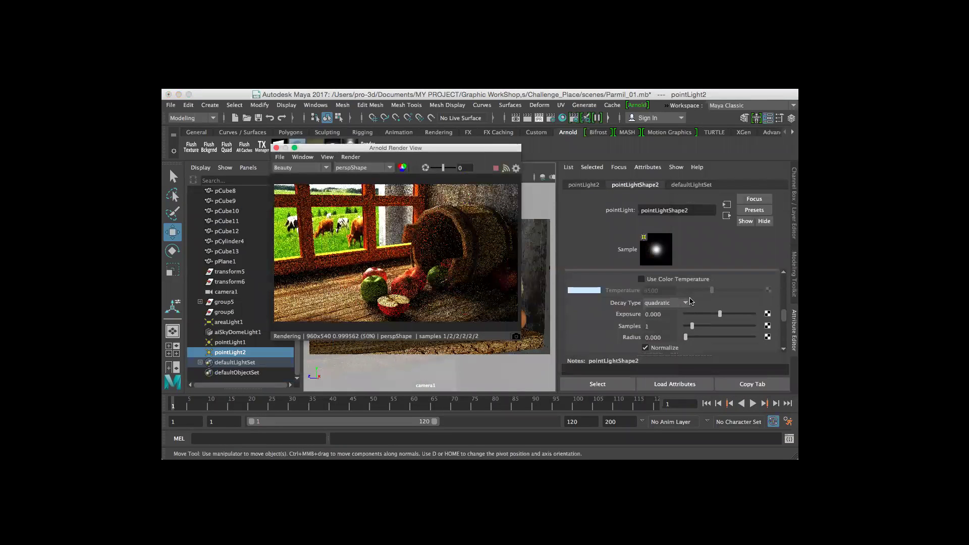
{"action": "key", "text": "super+s"}
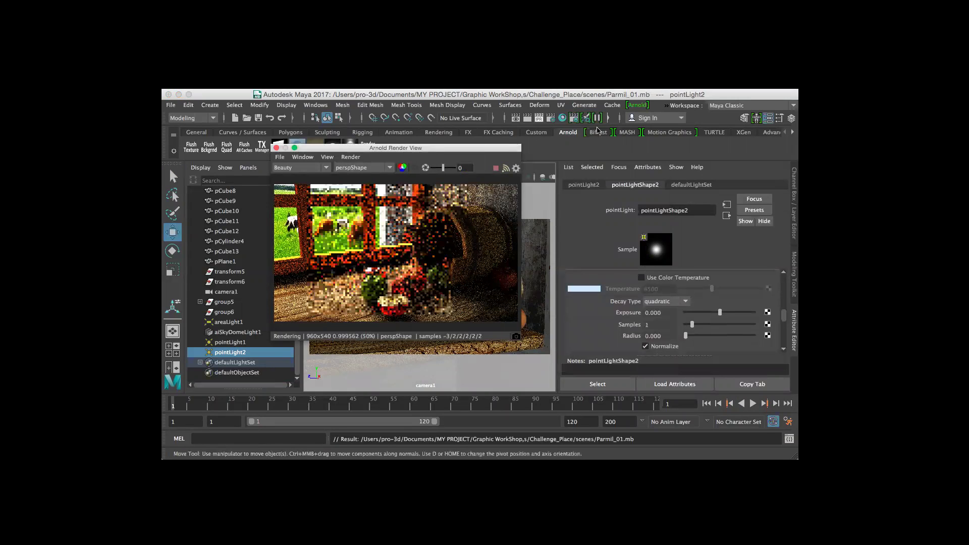
Step: In Arnold Render Settings, expand Environment and list the Atmosphere choices aiFog and aiVolumeScattering
{"action": "left_click", "coordinate": [552, 119]}
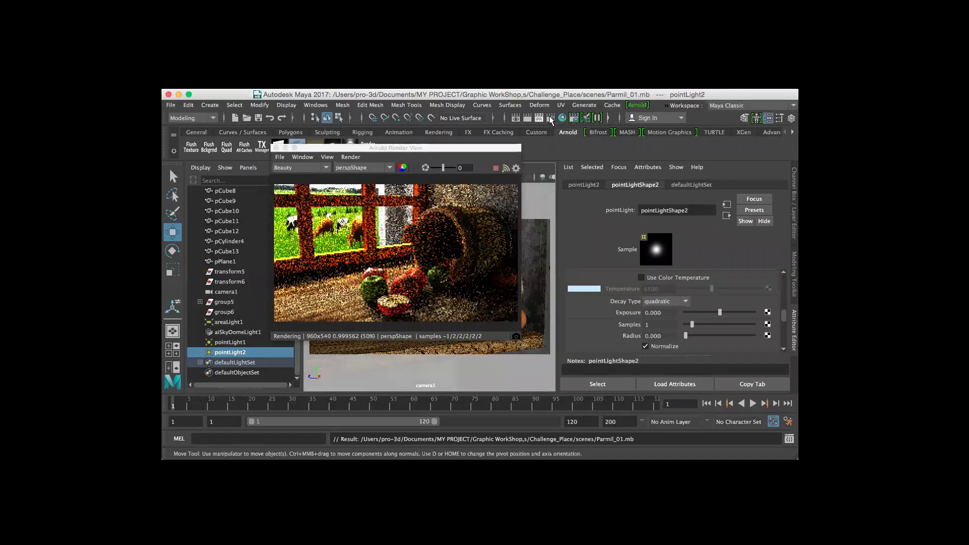
{"action": "left_click", "coordinate": [551, 118]}
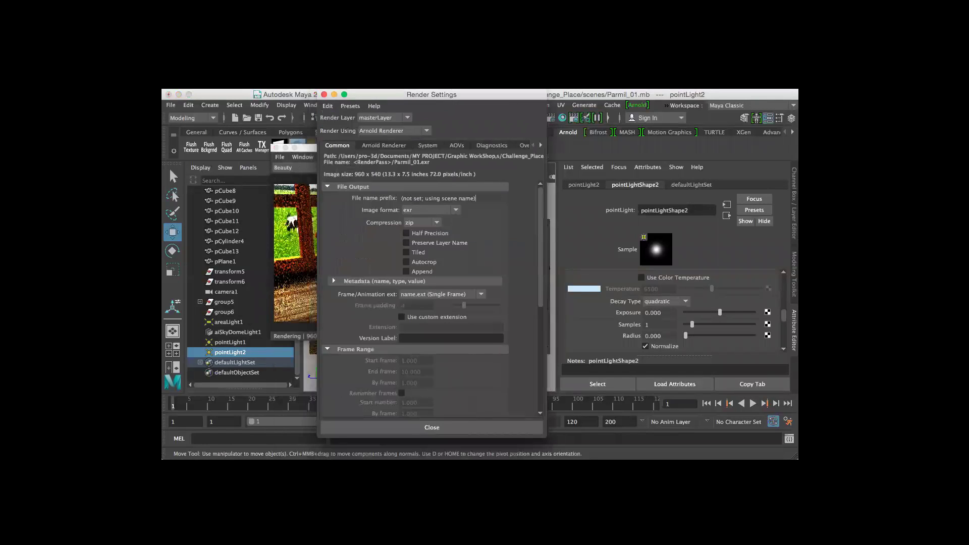
{"action": "scroll", "coordinate": [538, 205], "scroll_direction": "down", "scroll_amount": 3}
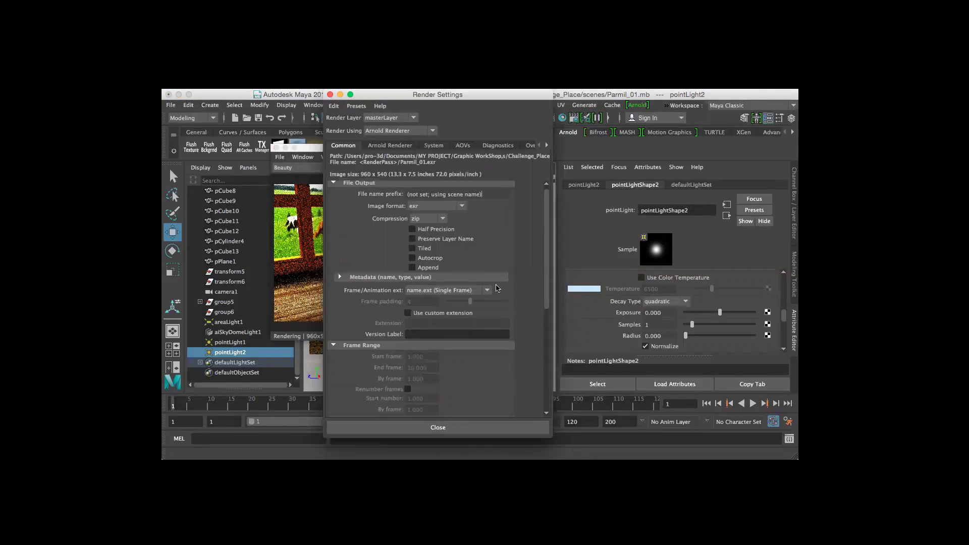
{"action": "left_click", "coordinate": [387, 146]}
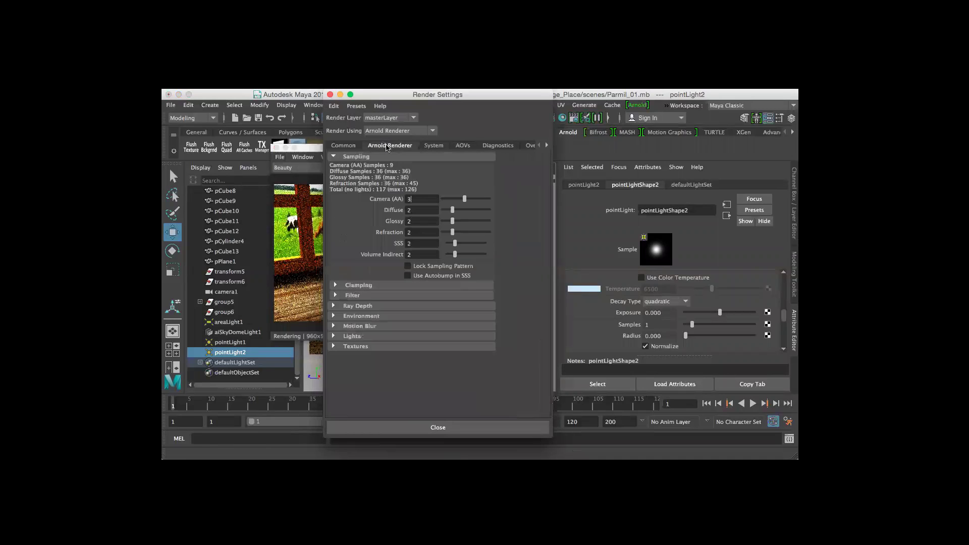
{"action": "left_click", "coordinate": [334, 316]}
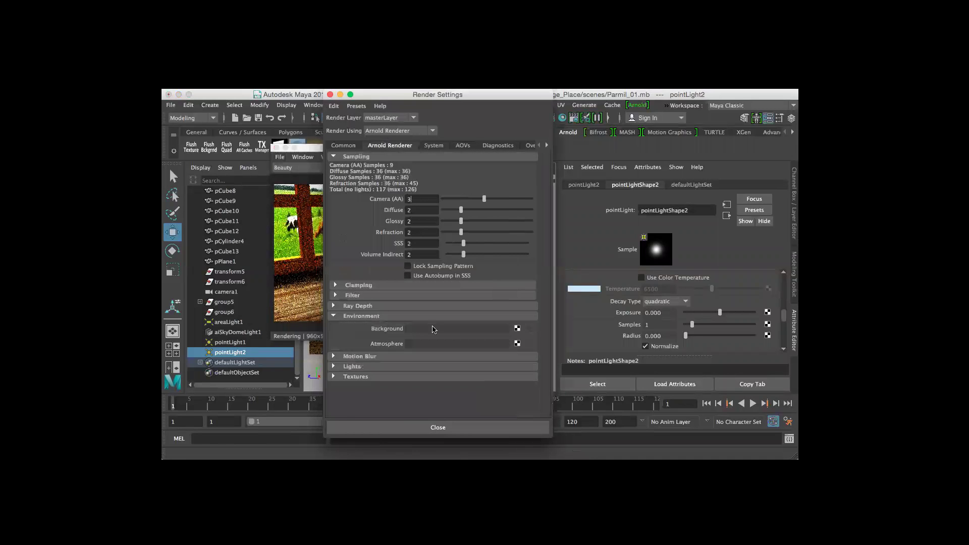
{"action": "left_click", "coordinate": [517, 345]}
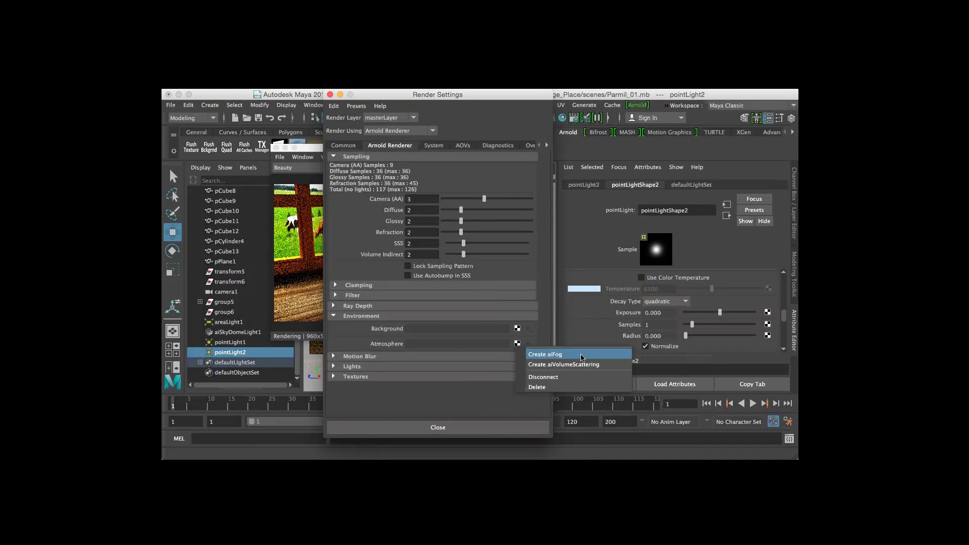
Step: Set the atmosphere to aiVolumeScattering, raise Volume ray depth to 4, and select pointLight2
{"action": "left_click", "coordinate": [598, 364]}
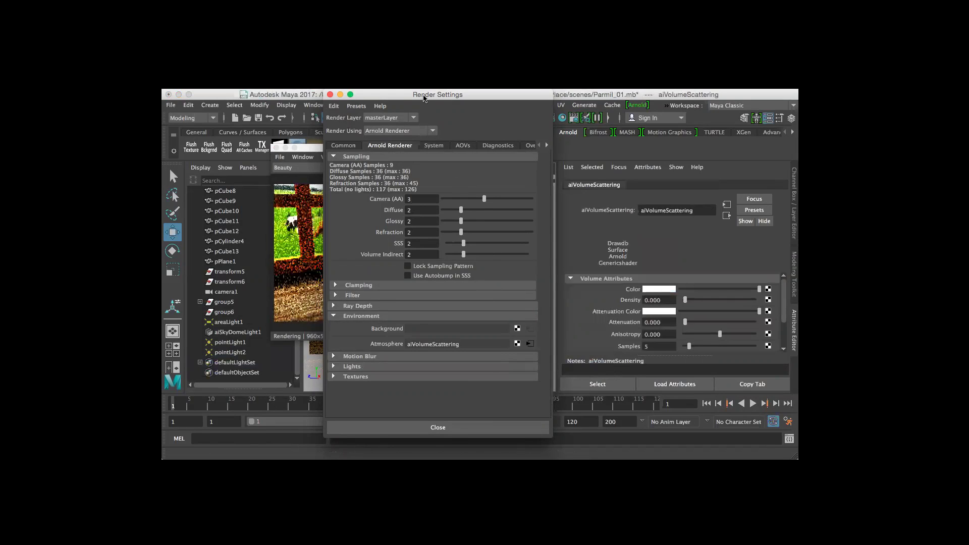
{"action": "left_click_drag", "start_coordinate": [597, 114], "coordinate": [630, 121]}
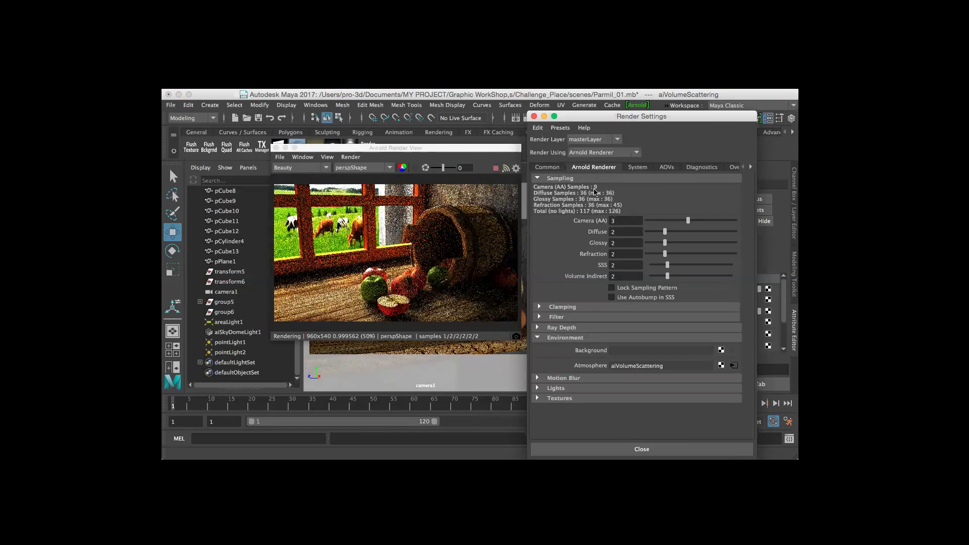
{"action": "left_click", "coordinate": [538, 327]}
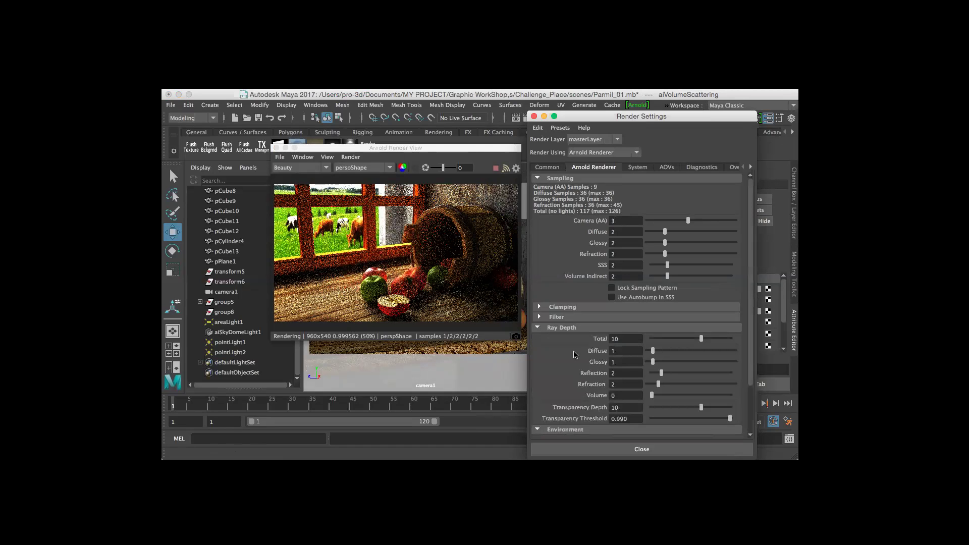
{"action": "scroll", "coordinate": [643, 354], "scroll_direction": "down", "scroll_amount": 3}
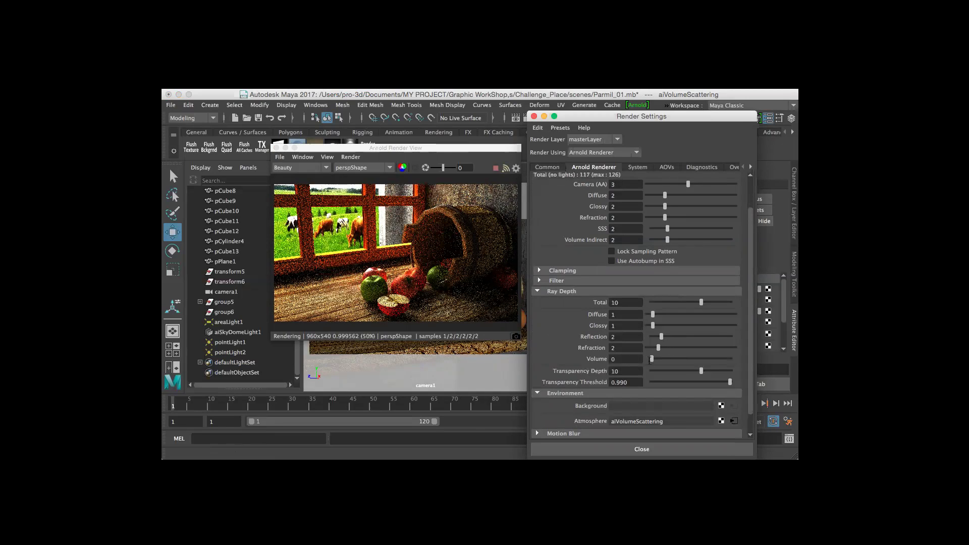
{"action": "double_click", "coordinate": [629, 361]}
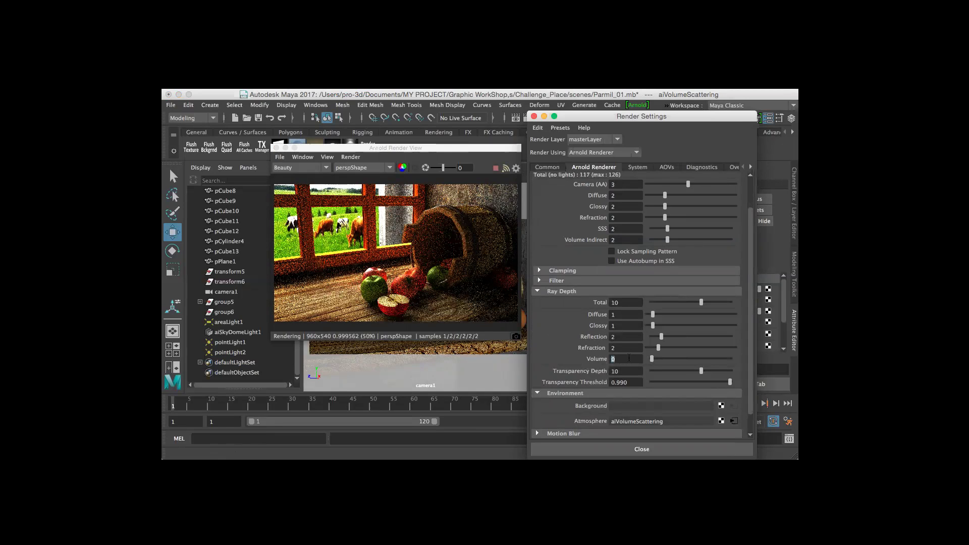
{"action": "type", "text": "4"}
{"action": "key", "text": "Return"}
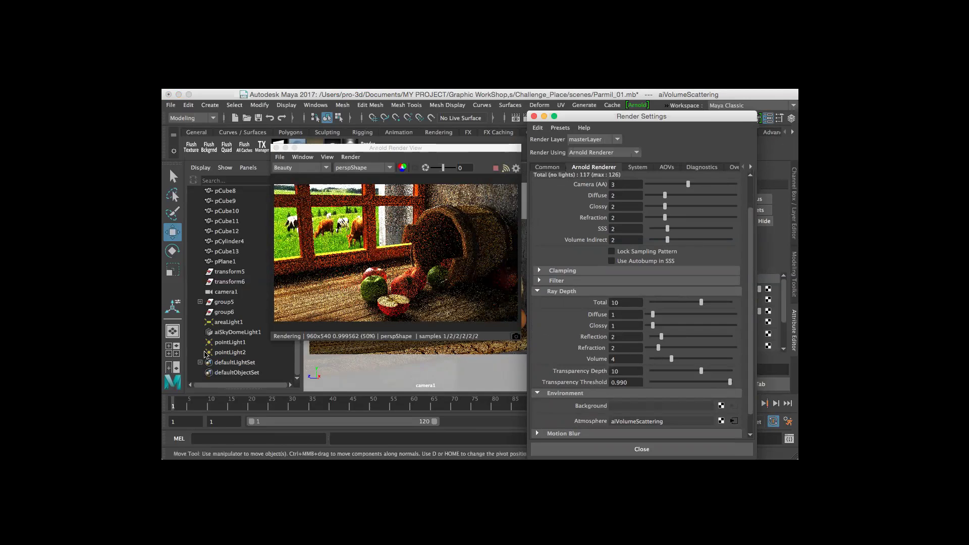
{"action": "left_click", "coordinate": [224, 353]}
{"action": "left_click_drag", "start_coordinate": [582, 118], "coordinate": [307, 106]}
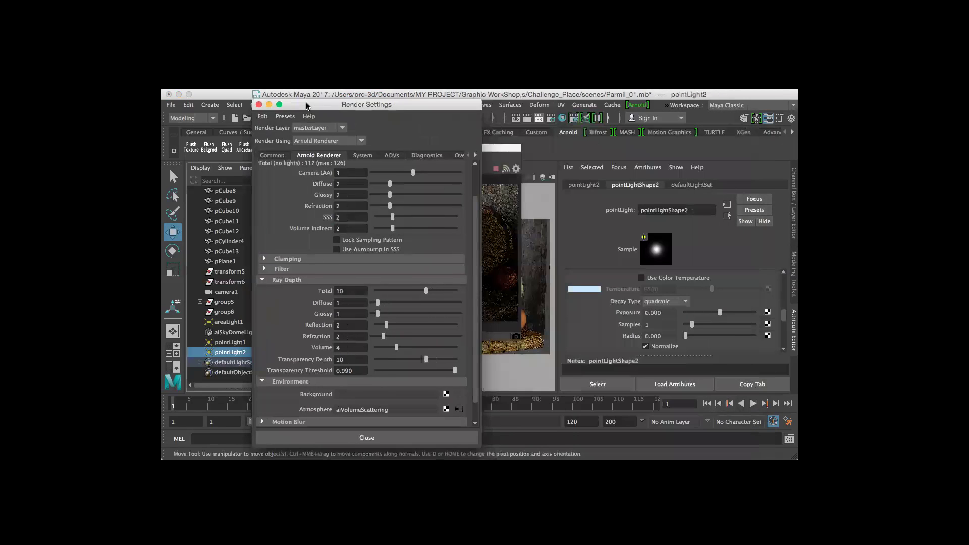
Step: Close Render Settings and review pointLight2's volumetric attributes: Volume Samples 2, Max Bounces 999
{"action": "left_click", "coordinate": [259, 105]}
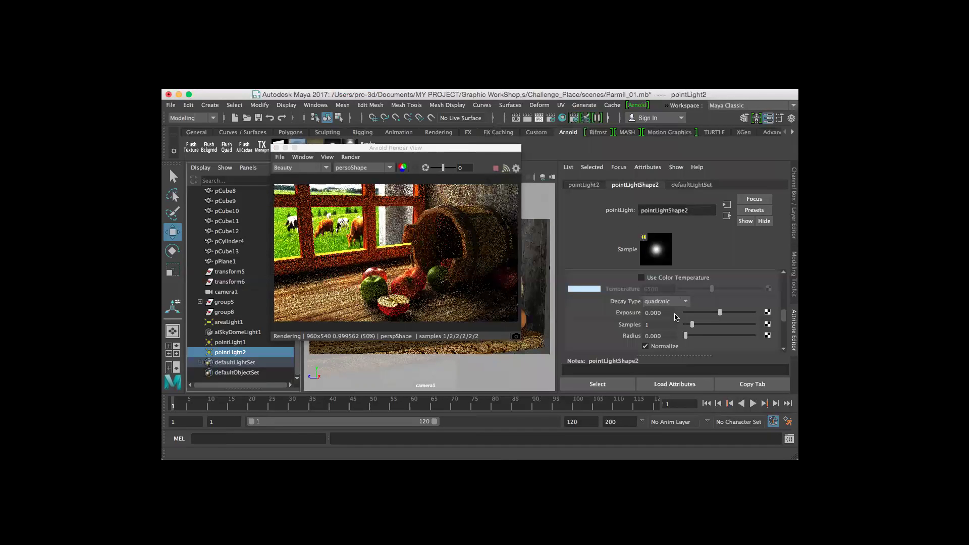
{"action": "scroll", "coordinate": [677, 317], "scroll_direction": "down", "scroll_amount": 3}
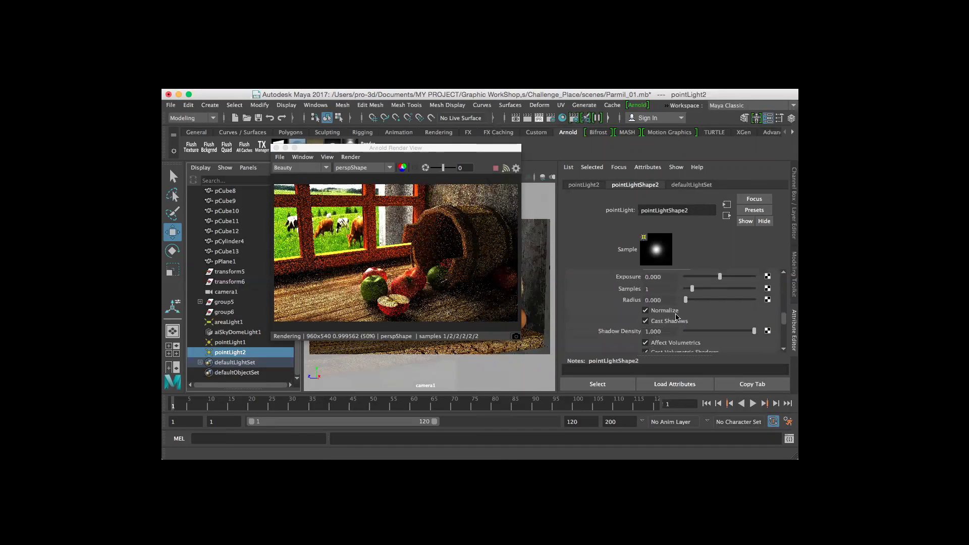
{"action": "scroll", "coordinate": [677, 317], "scroll_direction": "down", "scroll_amount": 6}
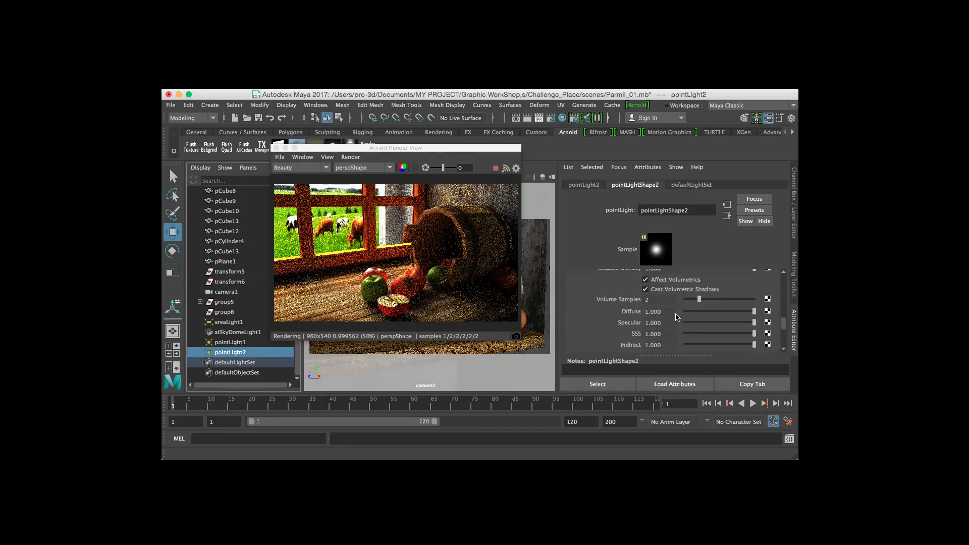
{"action": "scroll", "coordinate": [677, 316], "scroll_direction": "up", "scroll_amount": 4}
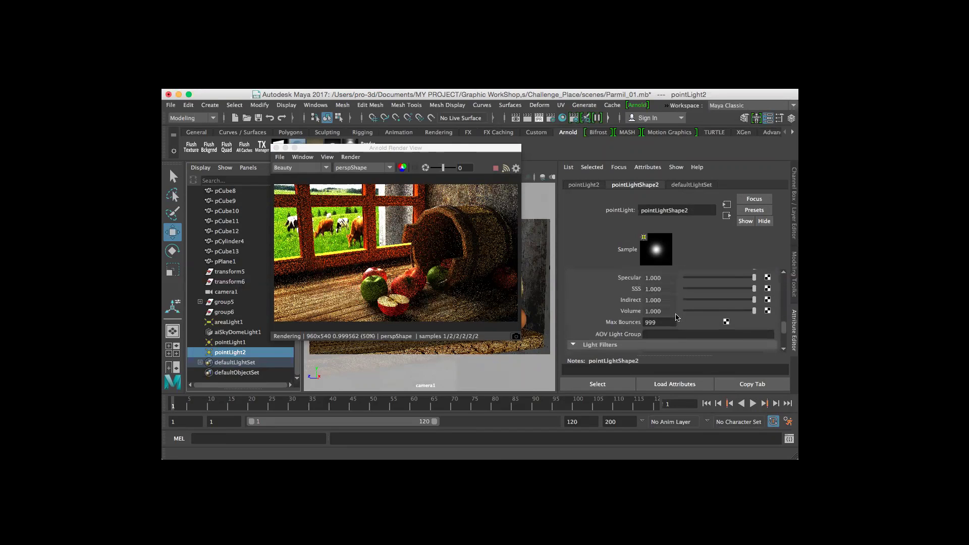
{"action": "scroll", "coordinate": [677, 316], "scroll_direction": "down", "scroll_amount": 6}
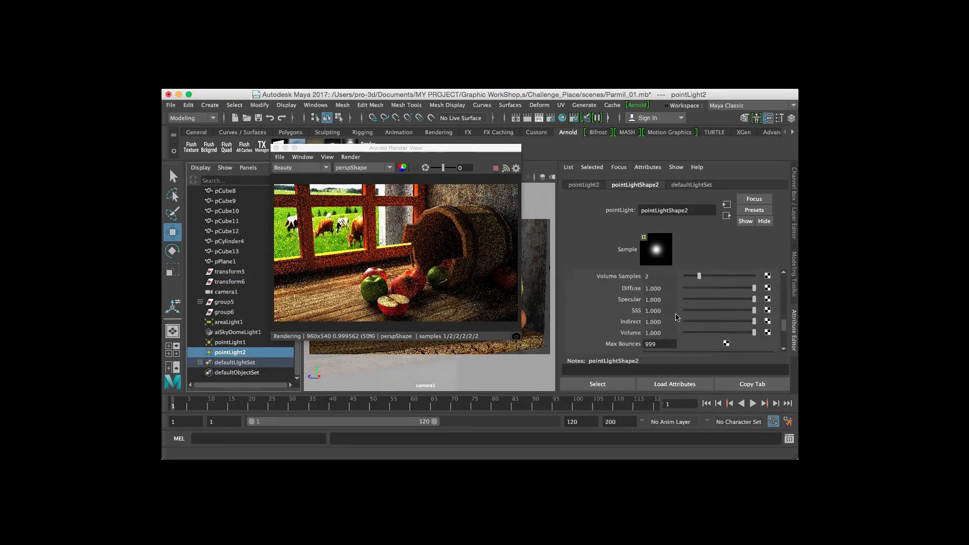
{"action": "scroll", "coordinate": [677, 316], "scroll_direction": "up", "scroll_amount": 2}
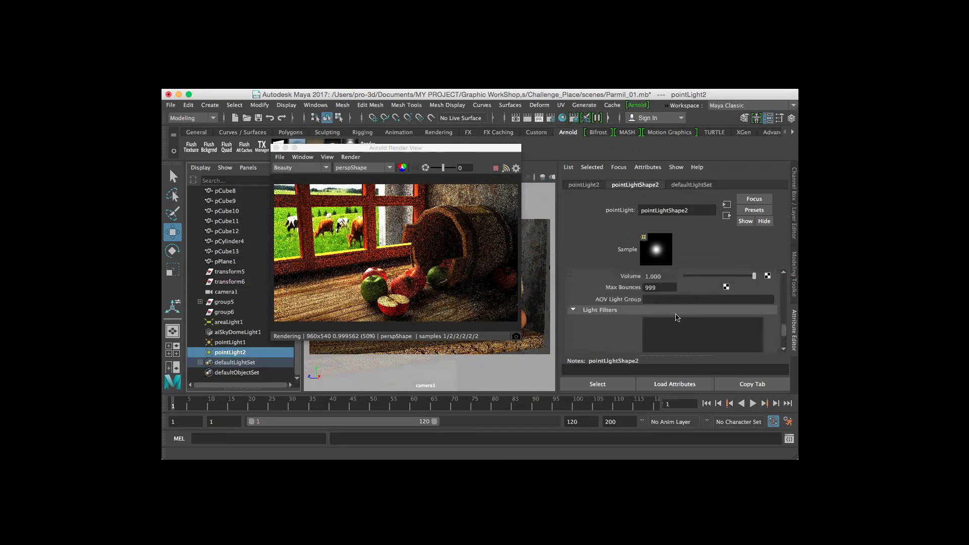
{"action": "scroll", "coordinate": [677, 317], "scroll_direction": "down", "scroll_amount": 4}
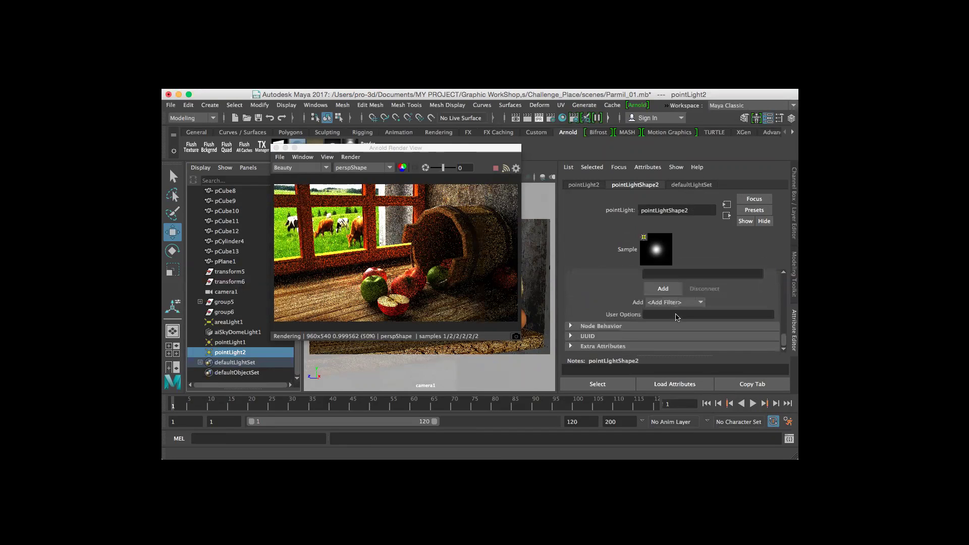
{"action": "scroll", "coordinate": [677, 317], "scroll_direction": "up", "scroll_amount": 5}
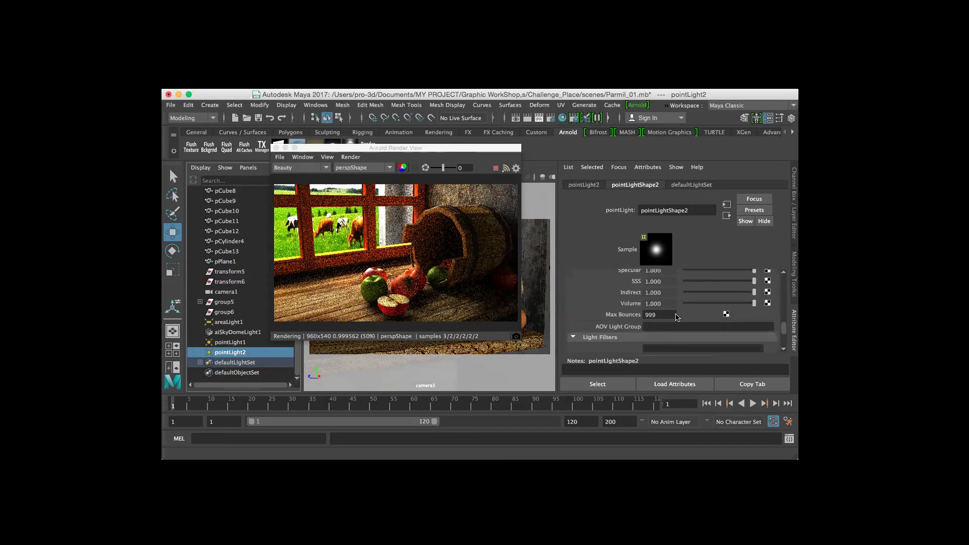
{"action": "scroll", "coordinate": [677, 317], "scroll_direction": "up", "scroll_amount": 2}
Step: Reopen Render Settings and bring up aiVolumeScattering's attributes (Density 0.000, Anisotropy 0.000, Samples 5)
{"action": "left_click", "coordinate": [551, 119]}
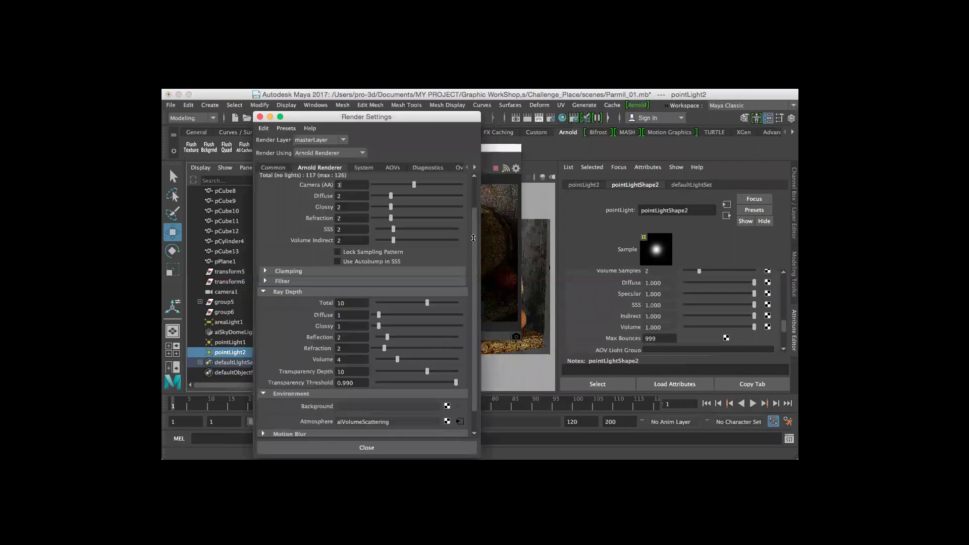
{"action": "left_click_drag", "start_coordinate": [454, 116], "coordinate": [494, 95]}
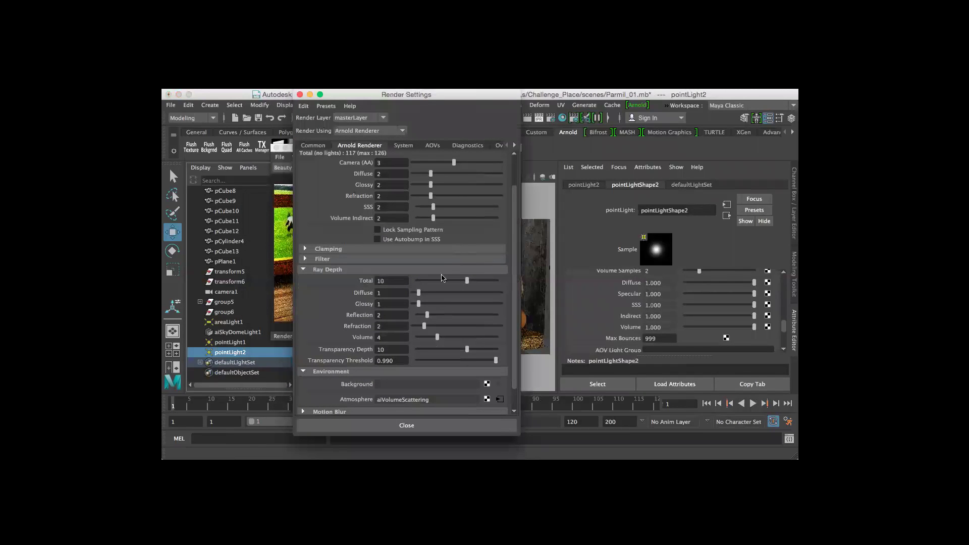
{"action": "mouse_move", "coordinate": [515, 272]}
{"action": "left_mouse_down"}
{"action": "mouse_move", "coordinate": [515, 283]}
{"action": "mouse_move", "coordinate": [515, 267]}
{"action": "left_mouse_up"}
{"action": "scroll", "coordinate": [391, 348], "scroll_direction": "down", "scroll_amount": 2}
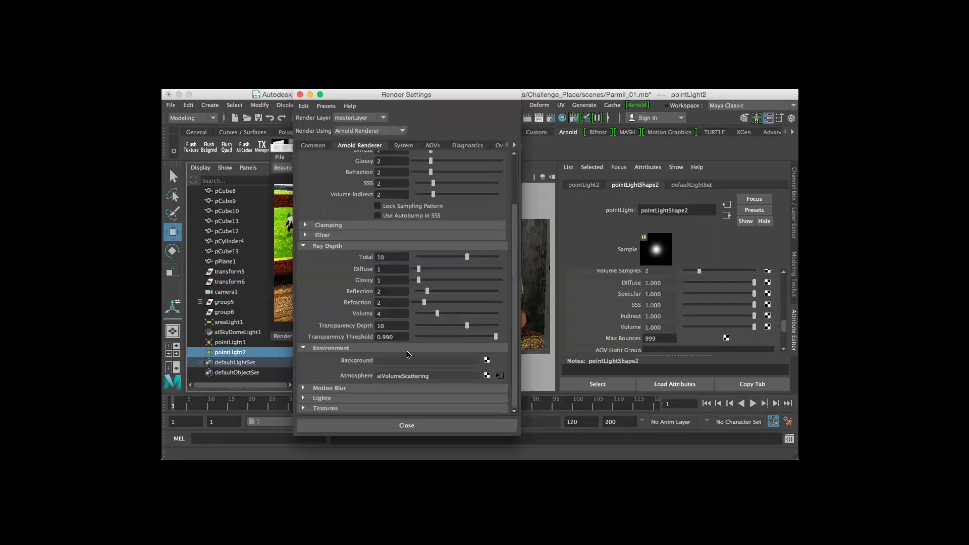
{"action": "left_click", "coordinate": [487, 376]}
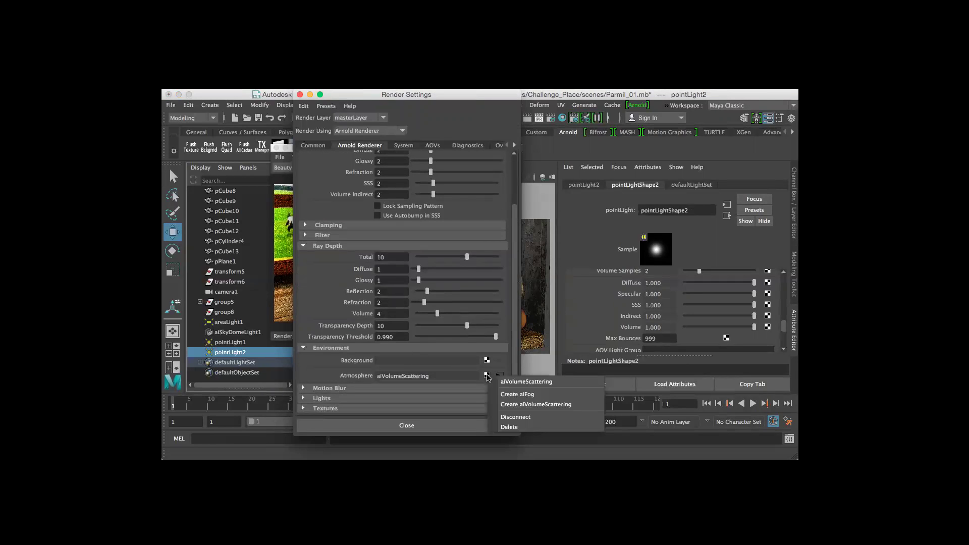
{"action": "left_click", "coordinate": [497, 369]}
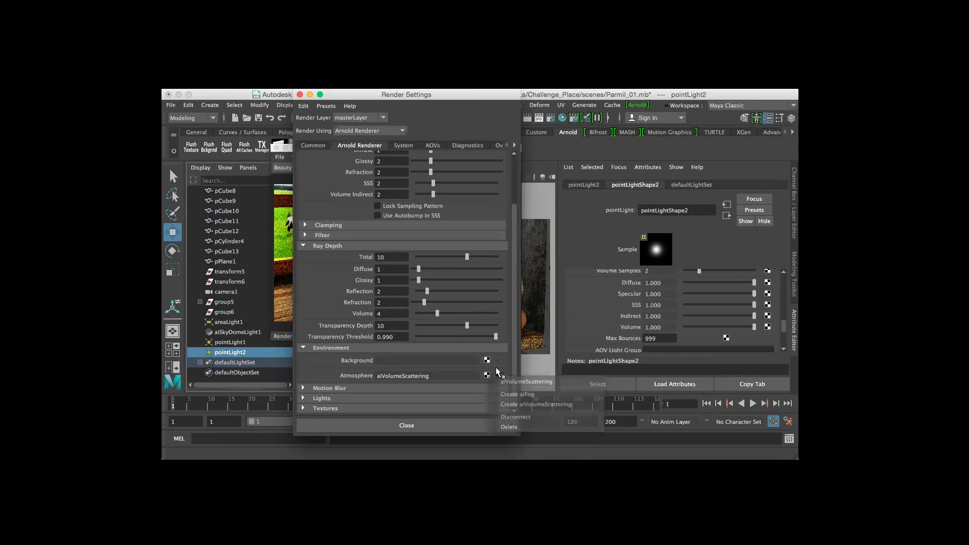
{"action": "left_click", "coordinate": [499, 375]}
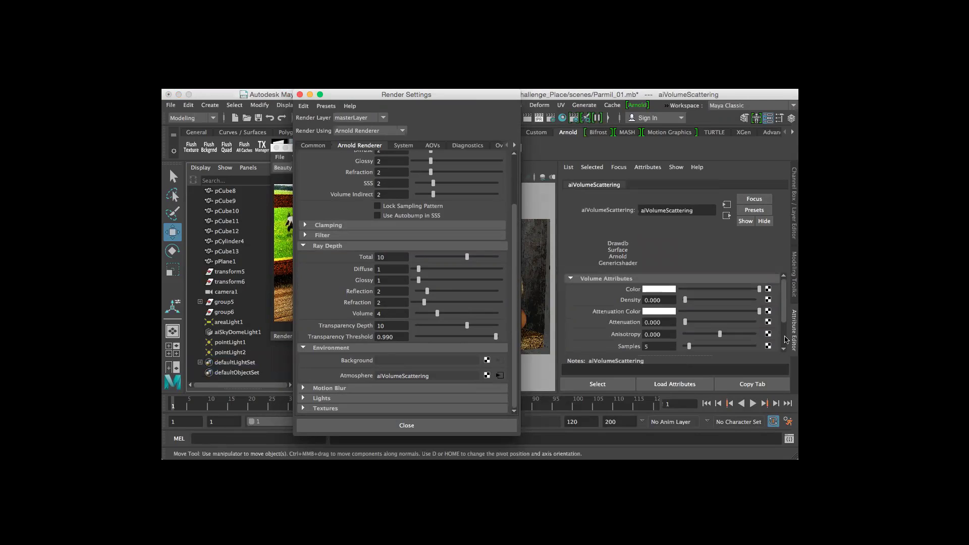
Step: Set aiVolumeScattering Density to 0.5, close Render Settings, then lower Density to 0.010
{"action": "left_click", "coordinate": [665, 300]}
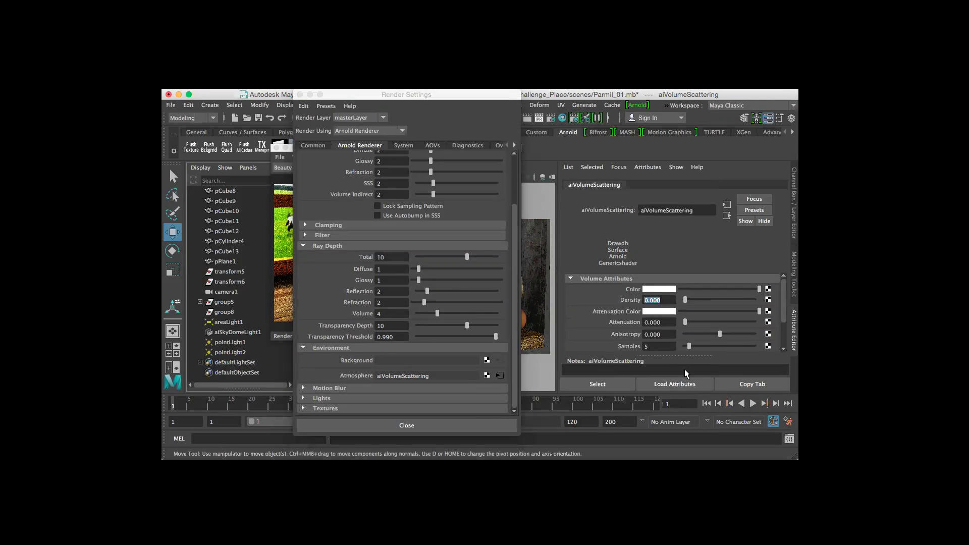
{"action": "type", "text": "0.5"}
{"action": "key", "text": "Return"}
{"action": "left_click_drag", "start_coordinate": [437, 96], "coordinate": [468, 342]}
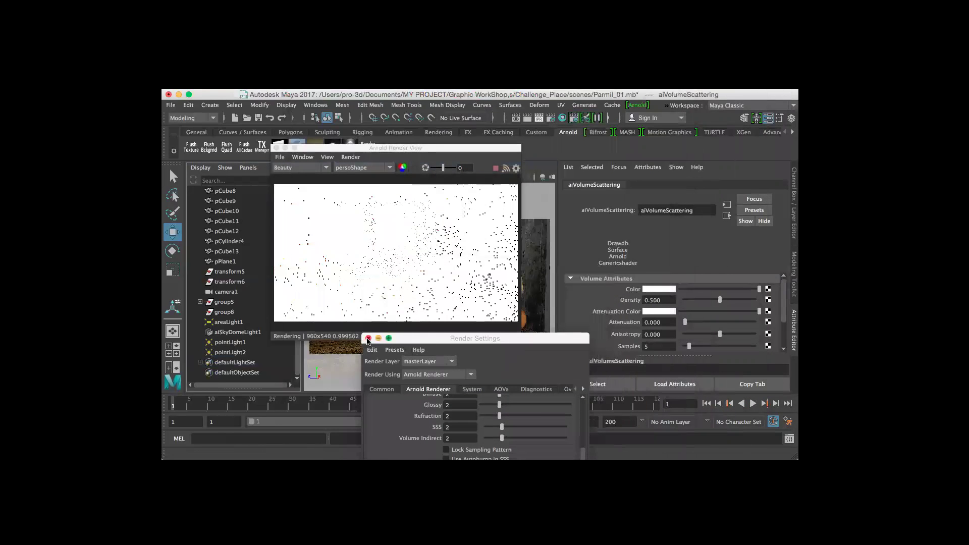
{"action": "left_click", "coordinate": [368, 338]}
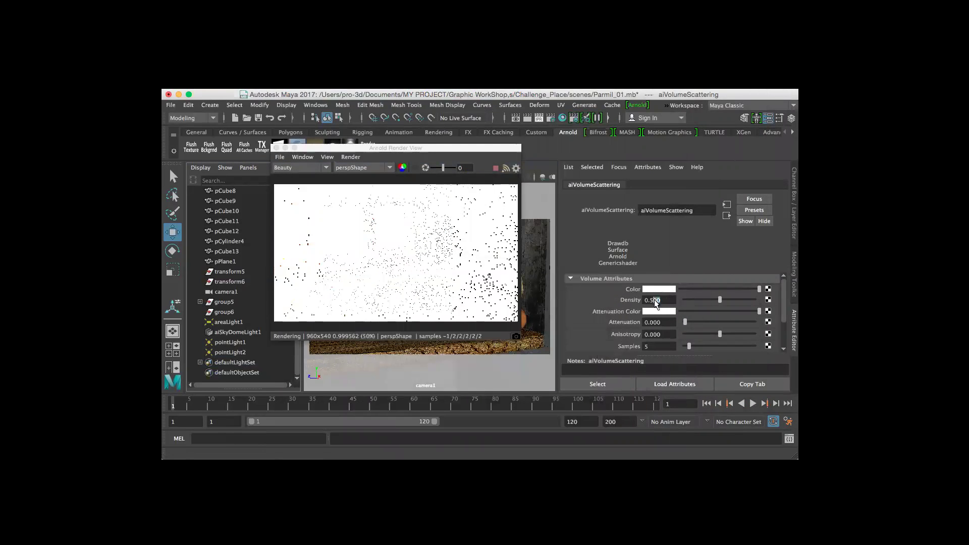
{"action": "type", "text": "10"}
{"action": "key", "text": "Return"}
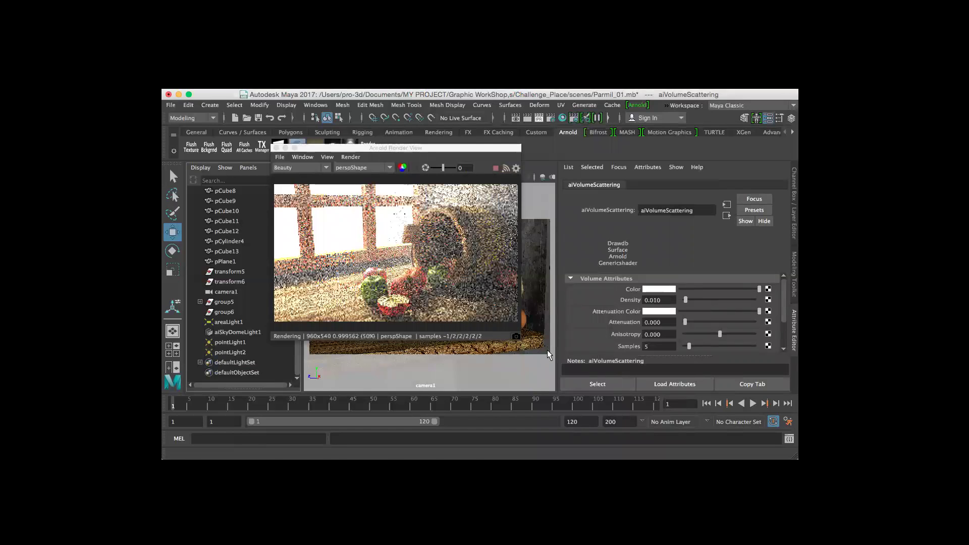
Step: Enlarge and reposition the Arnold Render View to see the hazy room
{"action": "left_click_drag", "start_coordinate": [573, 362], "coordinate": [623, 393]}
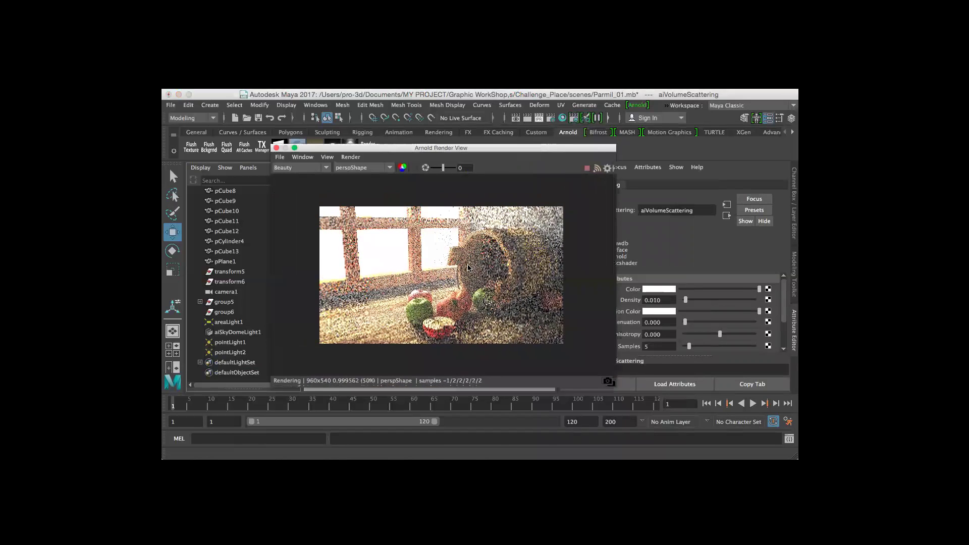
{"action": "scroll", "coordinate": [475, 311], "scroll_direction": "up", "scroll_amount": 1}
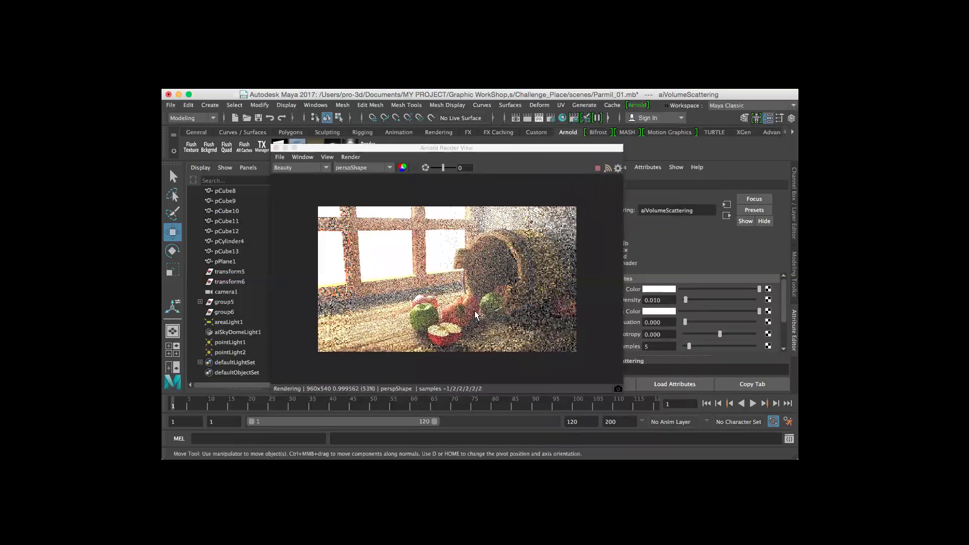
{"action": "scroll", "coordinate": [453, 309], "scroll_direction": "up", "scroll_amount": 1}
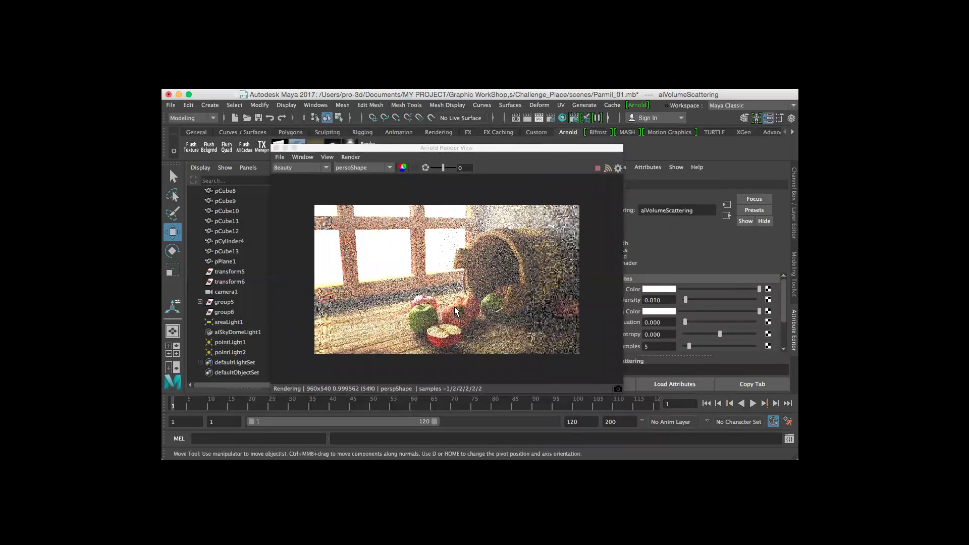
{"action": "left_click_drag", "start_coordinate": [486, 148], "coordinate": [499, 129]}
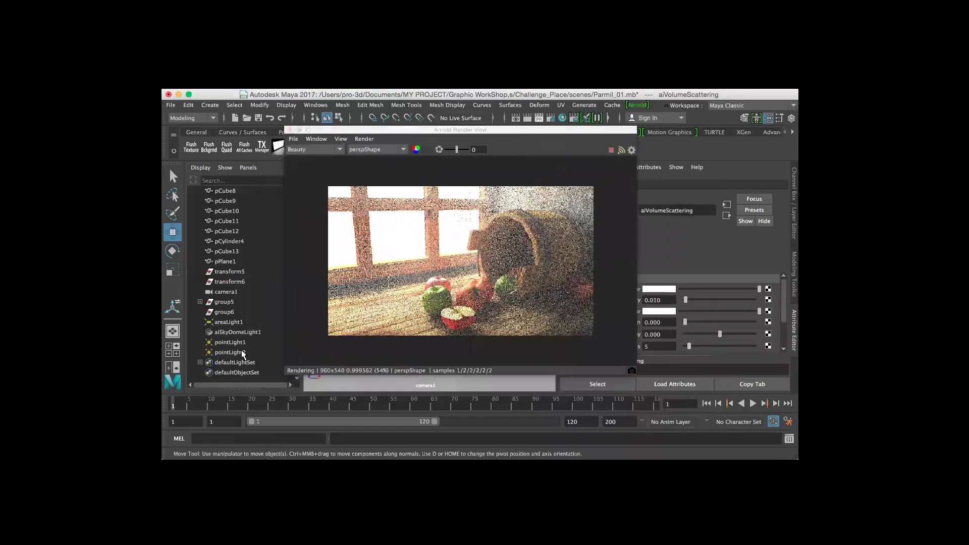
Step: Select pointLight2 and lower its Intensity from 1.000 to 0.5, then to 0.2
{"action": "left_click", "coordinate": [242, 353]}
{"action": "left_click_drag", "start_coordinate": [430, 126], "coordinate": [335, 119]}
{"action": "scroll", "coordinate": [701, 306], "scroll_direction": "up", "scroll_amount": 5}
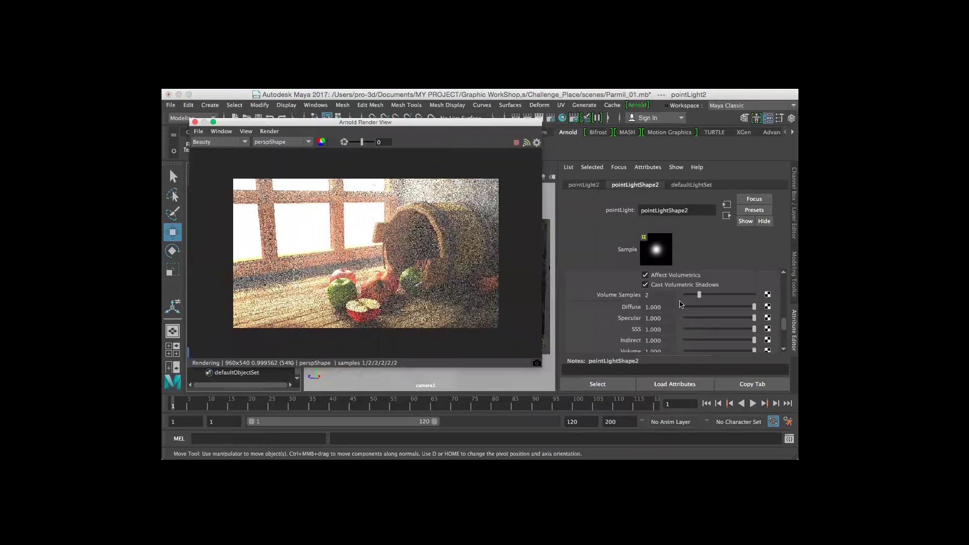
{"action": "scroll", "coordinate": [702, 306], "scroll_direction": "up", "scroll_amount": 4}
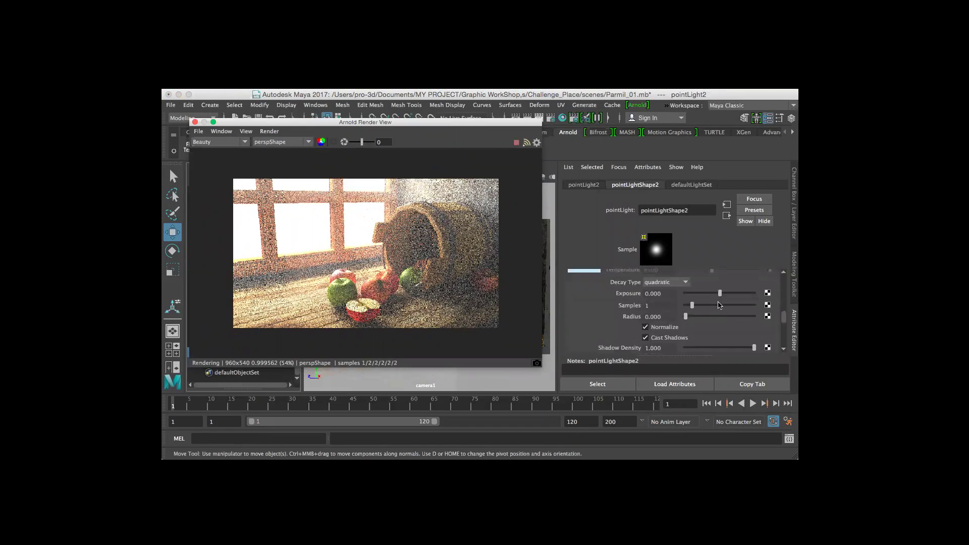
{"action": "scroll", "coordinate": [720, 305], "scroll_direction": "down", "scroll_amount": 4}
{"action": "scroll", "coordinate": [720, 304], "scroll_direction": "up", "scroll_amount": 5}
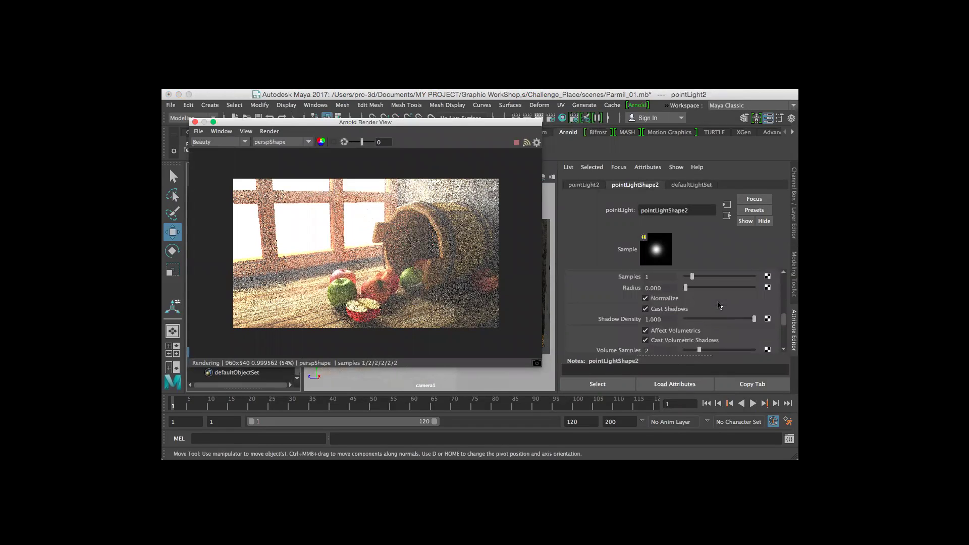
{"action": "scroll", "coordinate": [720, 305], "scroll_direction": "down", "scroll_amount": 15}
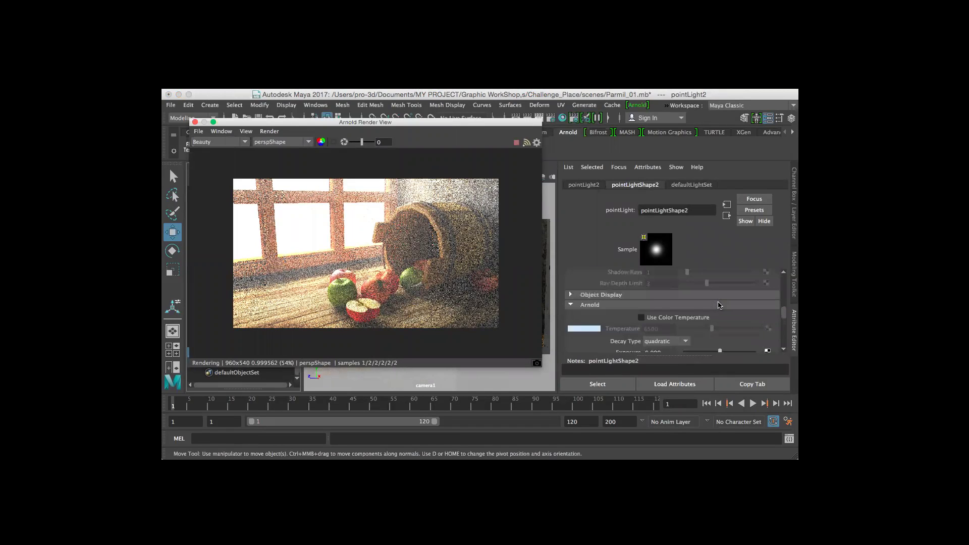
{"action": "scroll", "coordinate": [720, 305], "scroll_direction": "up", "scroll_amount": 15}
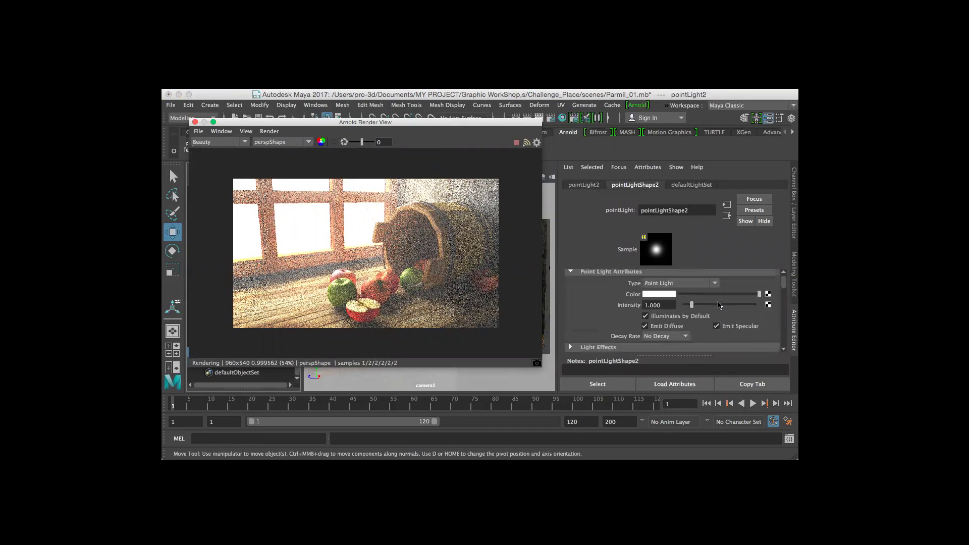
{"action": "left_click_drag", "start_coordinate": [668, 310], "coordinate": [652, 311]}
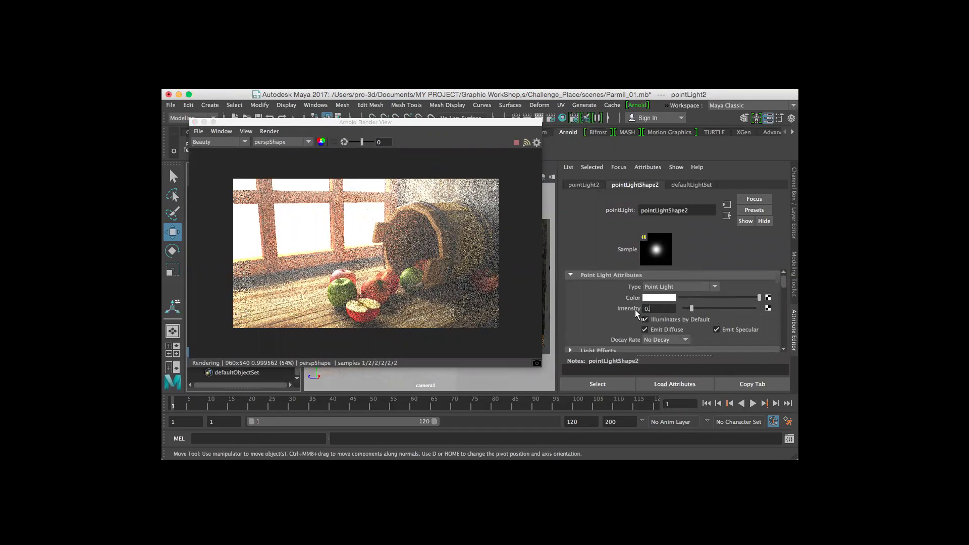
{"action": "type", "text": "0.5"}
{"action": "key", "text": "Return"}
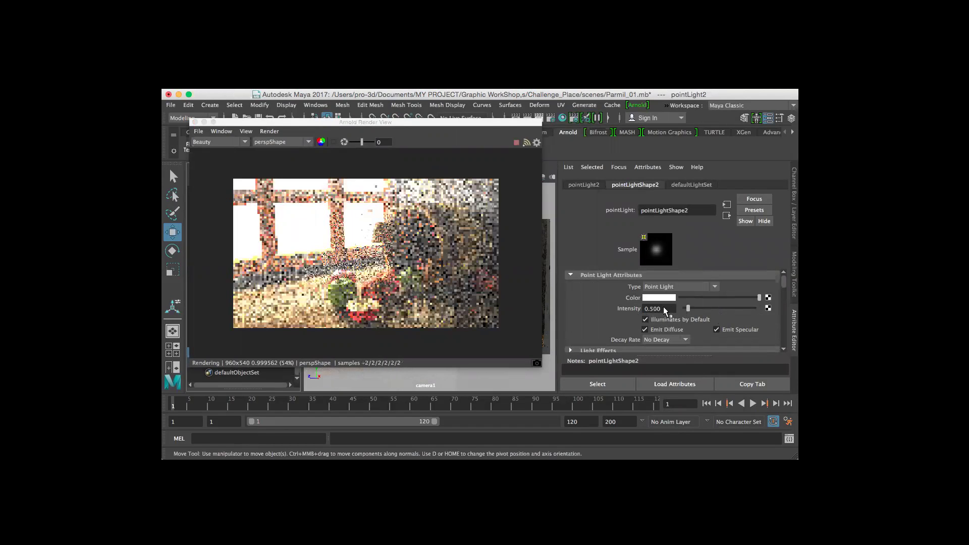
{"action": "left_click_drag", "start_coordinate": [661, 309], "coordinate": [651, 310]}
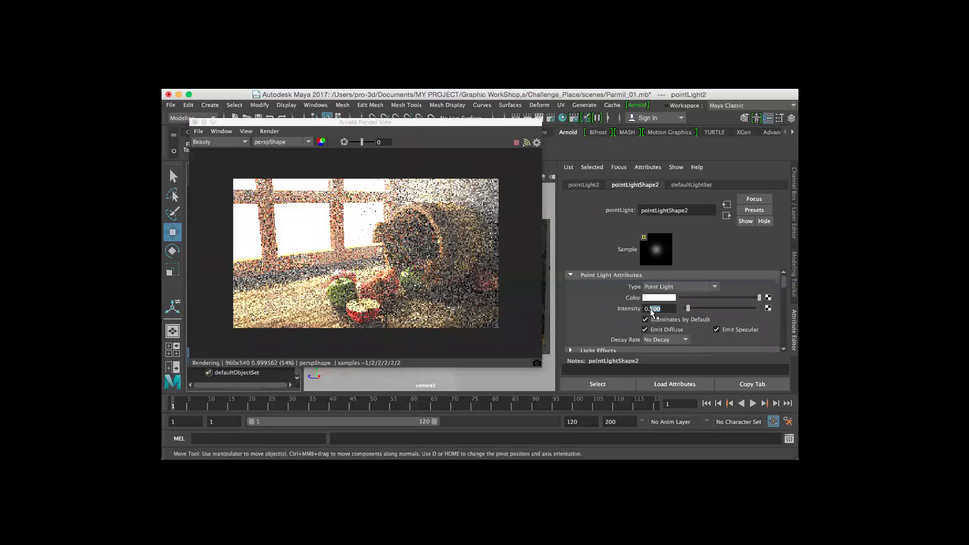
{"action": "type", "text": "2"}
{"action": "key", "text": "Return"}
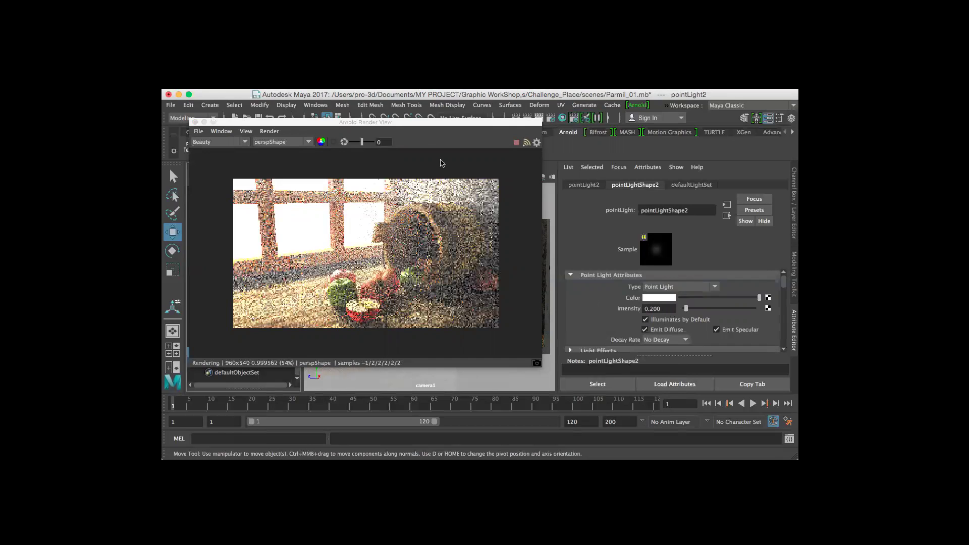
{"action": "left_click_drag", "start_coordinate": [366, 122], "coordinate": [612, 93]}
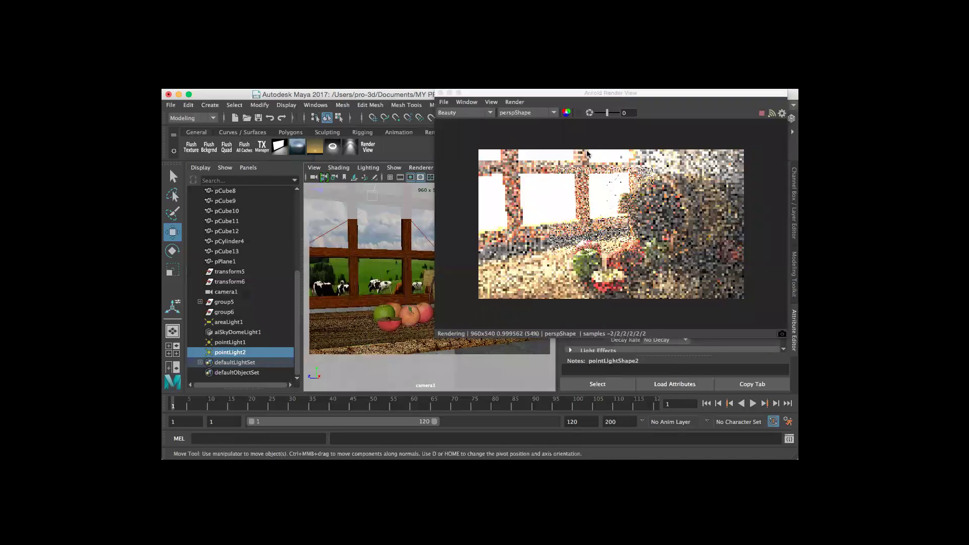
{"action": "left_click_drag", "start_coordinate": [612, 94], "coordinate": [390, 99]}
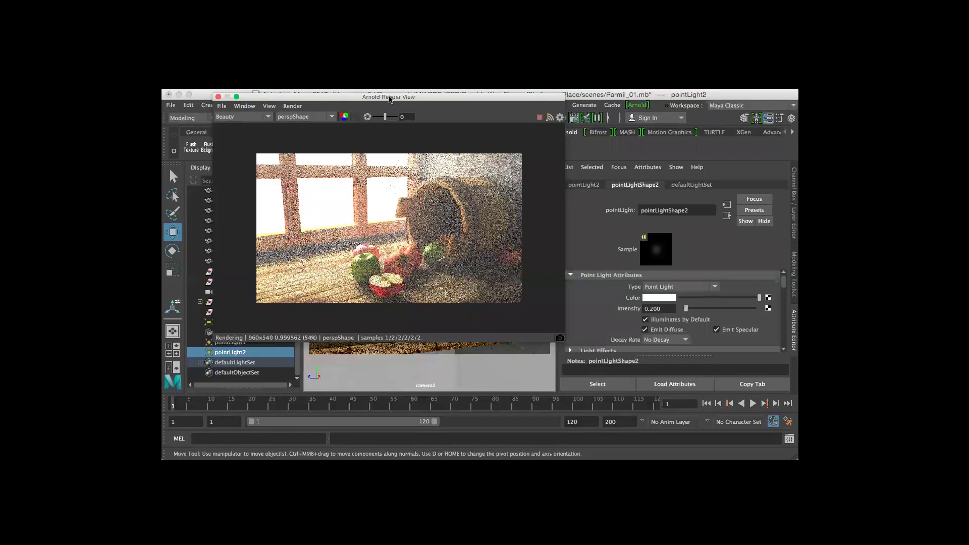
{"action": "double_click", "coordinate": [656, 309]}
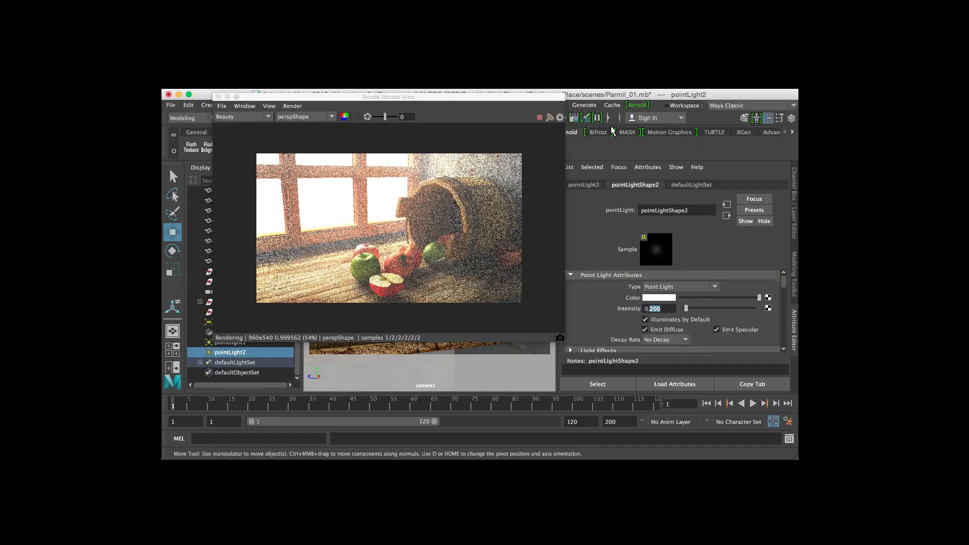
Step: Scroll to pointLight2's Arnold attributes and set its Volume contribution to 0.5
{"action": "left_click_drag", "start_coordinate": [536, 98], "coordinate": [531, 97]}
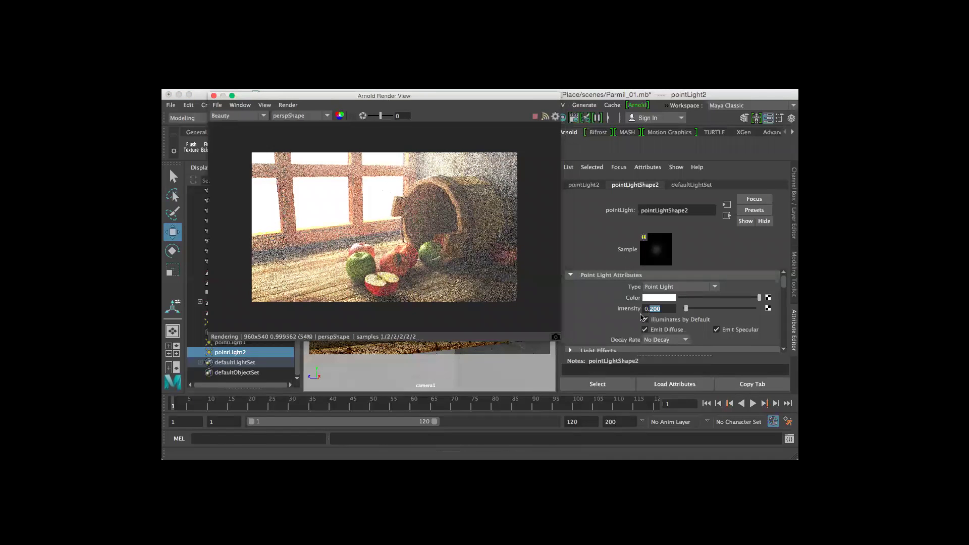
{"action": "scroll", "coordinate": [640, 317], "scroll_direction": "down", "scroll_amount": 2}
{"action": "scroll", "coordinate": [638, 317], "scroll_direction": "down", "scroll_amount": 5}
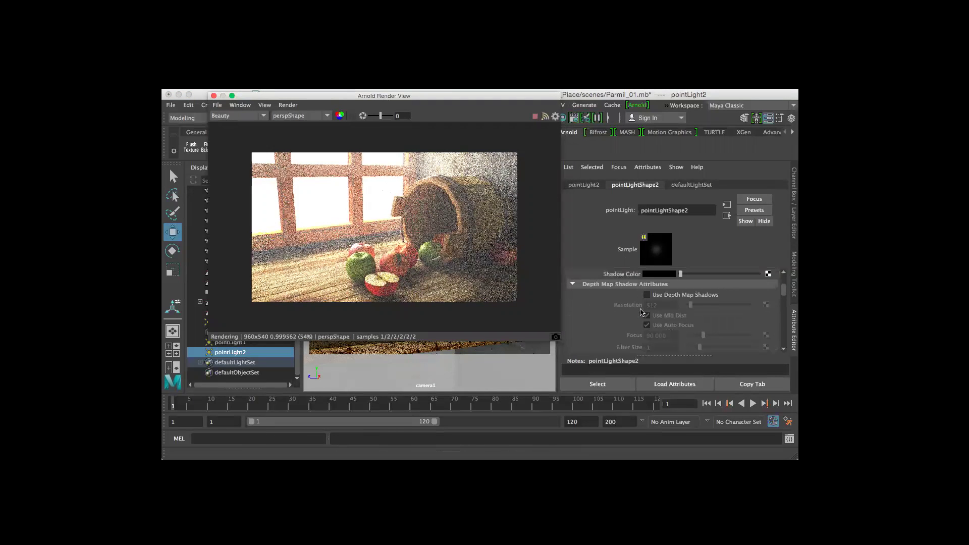
{"action": "scroll", "coordinate": [641, 309], "scroll_direction": "down", "scroll_amount": 5}
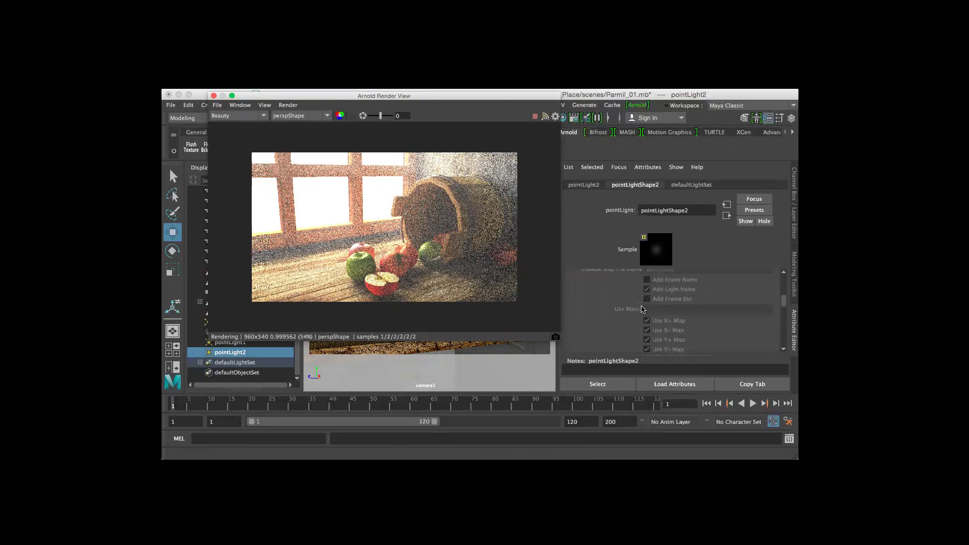
{"action": "scroll", "coordinate": [642, 309], "scroll_direction": "down", "scroll_amount": 5}
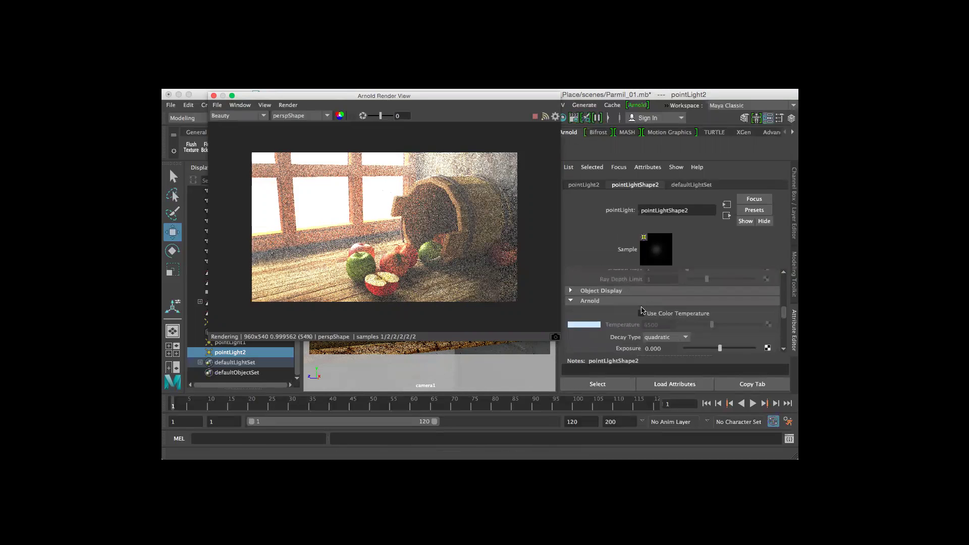
{"action": "scroll", "coordinate": [634, 315], "scroll_direction": "down", "scroll_amount": 3}
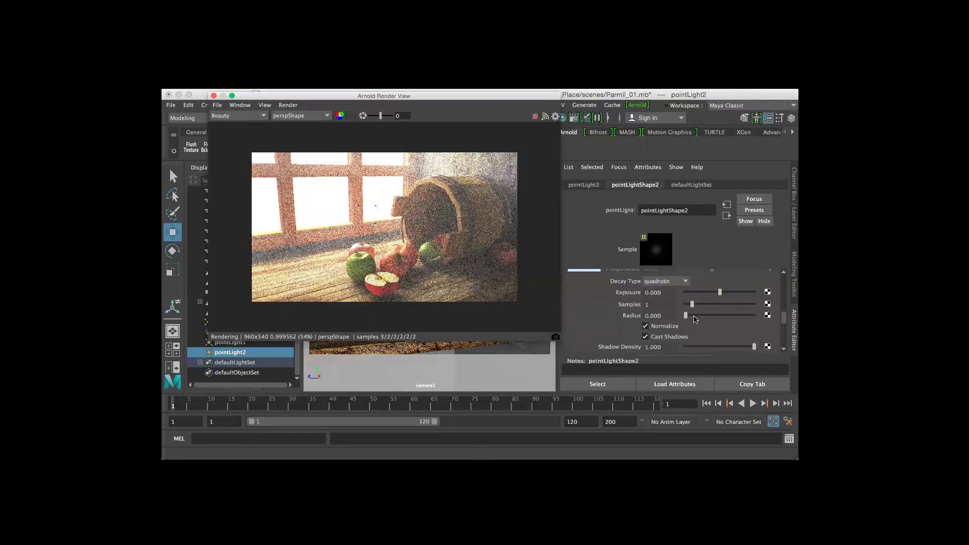
{"action": "scroll", "coordinate": [695, 319], "scroll_direction": "down", "scroll_amount": 3}
{"action": "scroll", "coordinate": [694, 319], "scroll_direction": "down", "scroll_amount": 3}
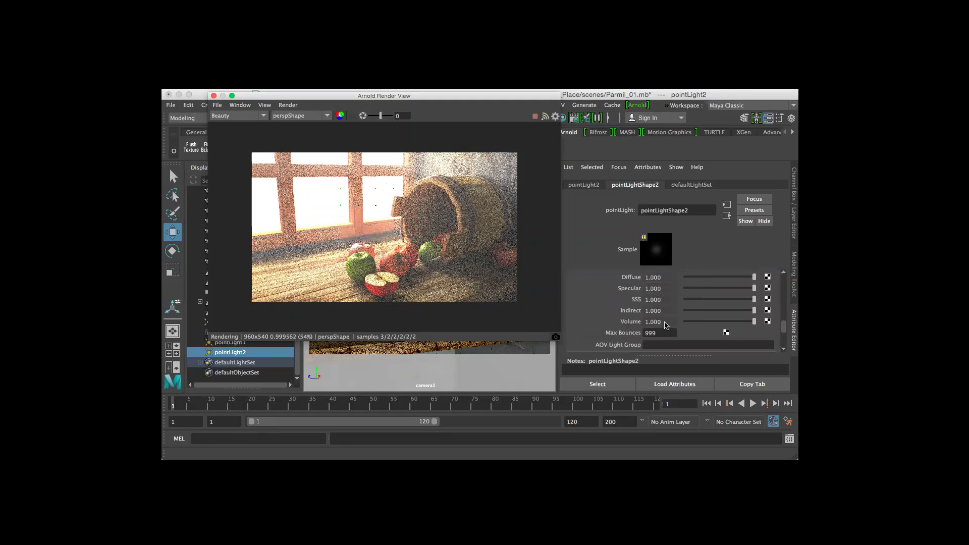
{"action": "left_click_drag", "start_coordinate": [665, 324], "coordinate": [647, 323]}
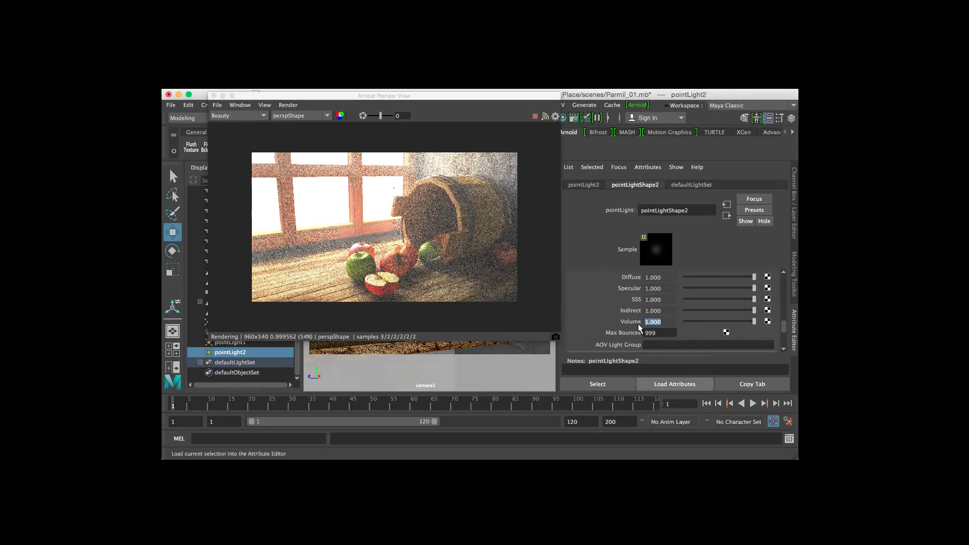
{"action": "key", "text": "Return"}
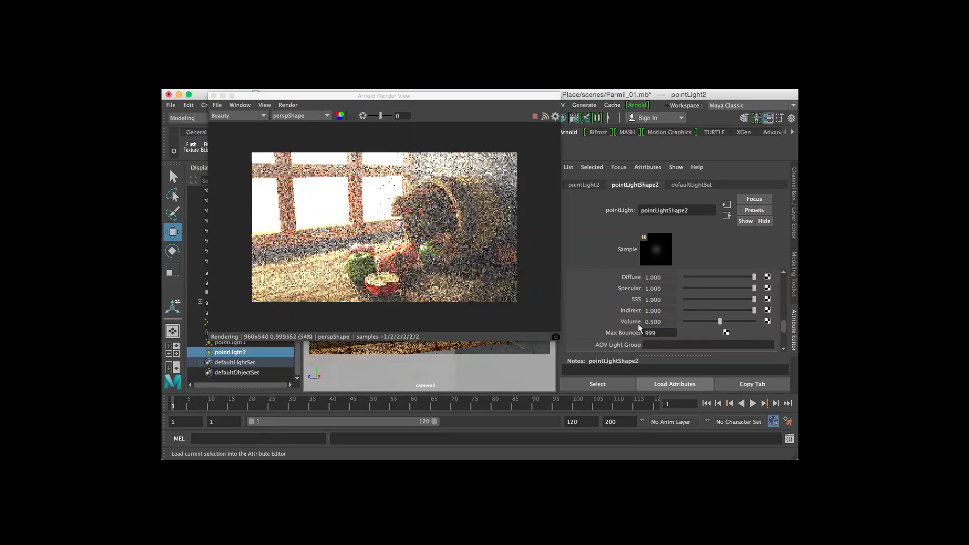
Step: Lower pointLight2's Volume contribution further to 0.1 and move the render preview aside
{"action": "left_click_drag", "start_coordinate": [663, 322], "coordinate": [652, 322]}
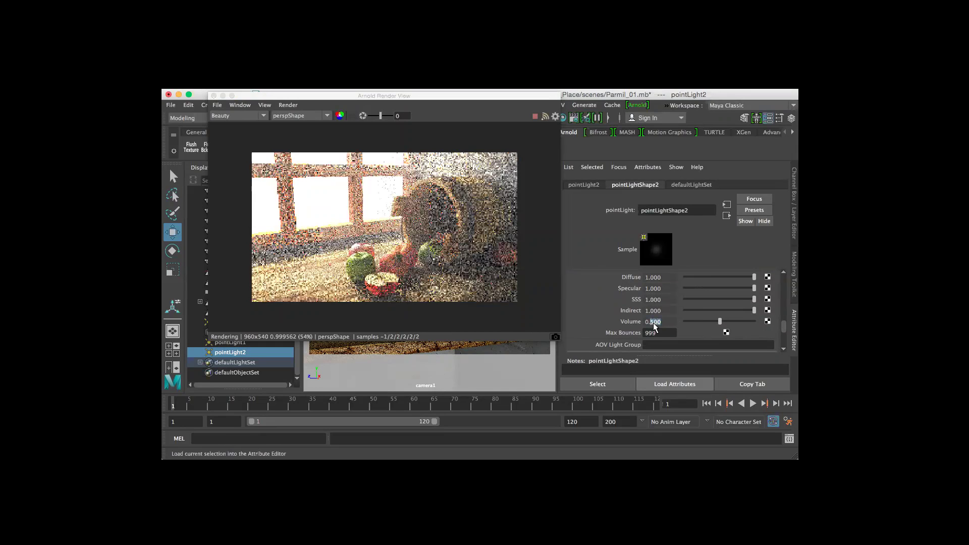
{"action": "type", "text": "1"}
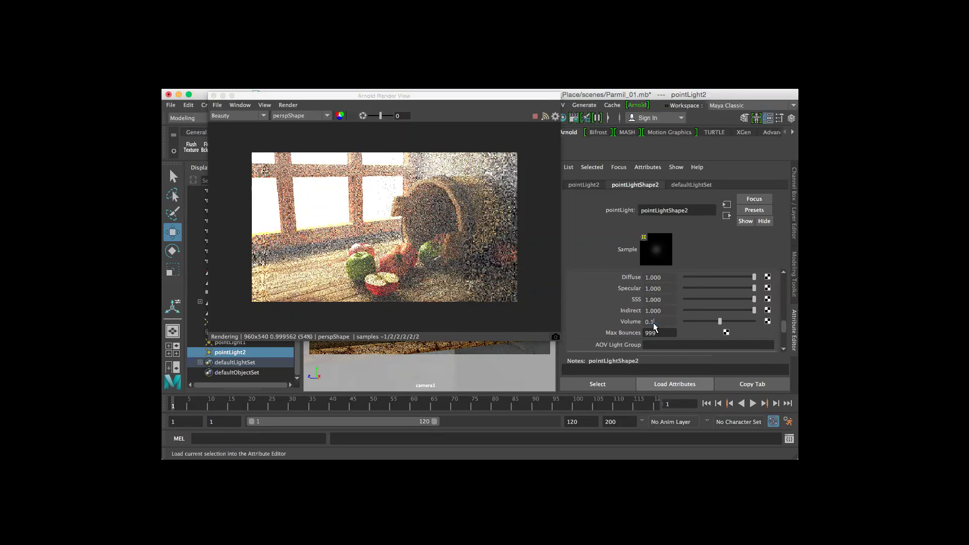
{"action": "key", "text": "Return"}
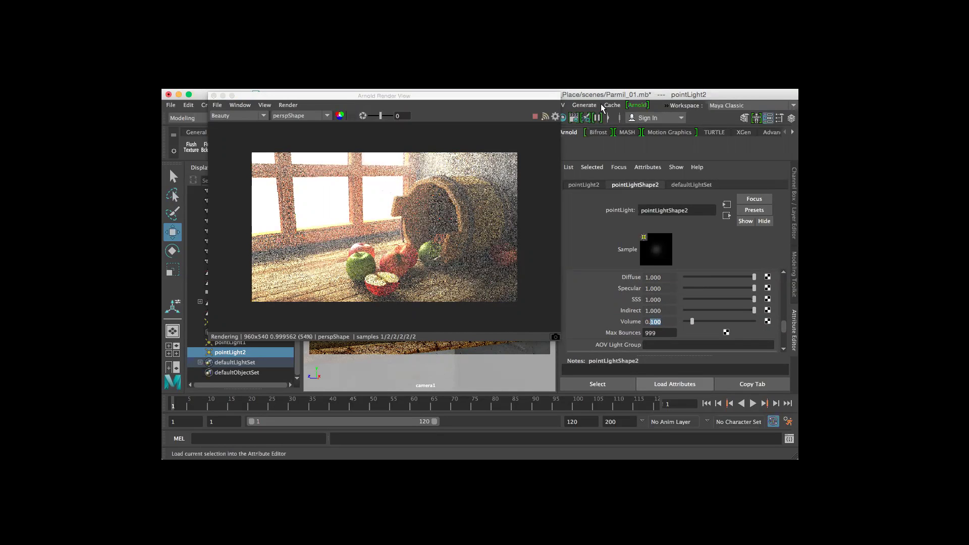
{"action": "left_click_drag", "start_coordinate": [545, 96], "coordinate": [517, 133]}
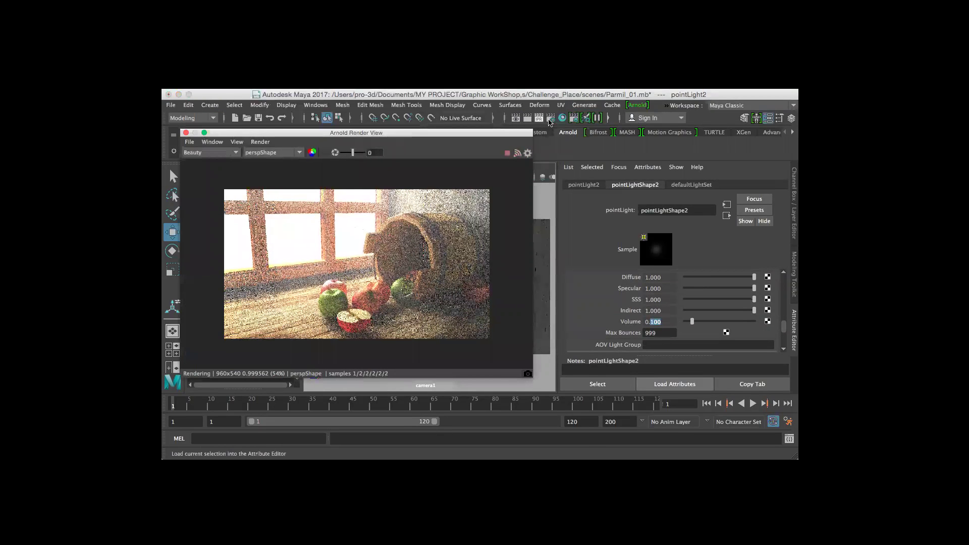
{"action": "left_click", "coordinate": [551, 117]}
Step: Open the aiVolumeScattering attributes, set Density to 0.001, and close Render Settings
{"action": "scroll", "coordinate": [578, 403], "scroll_direction": "down", "scroll_amount": 1}
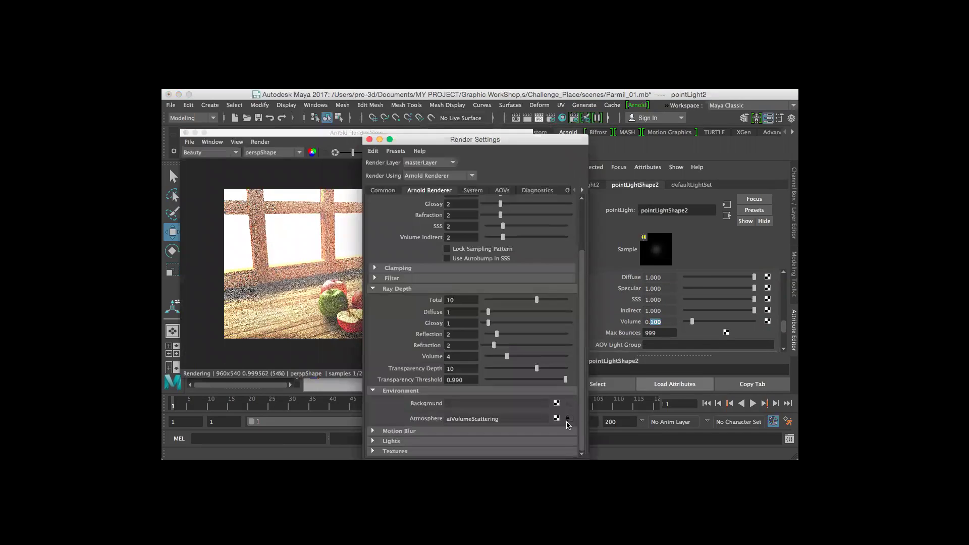
{"action": "left_click", "coordinate": [570, 418]}
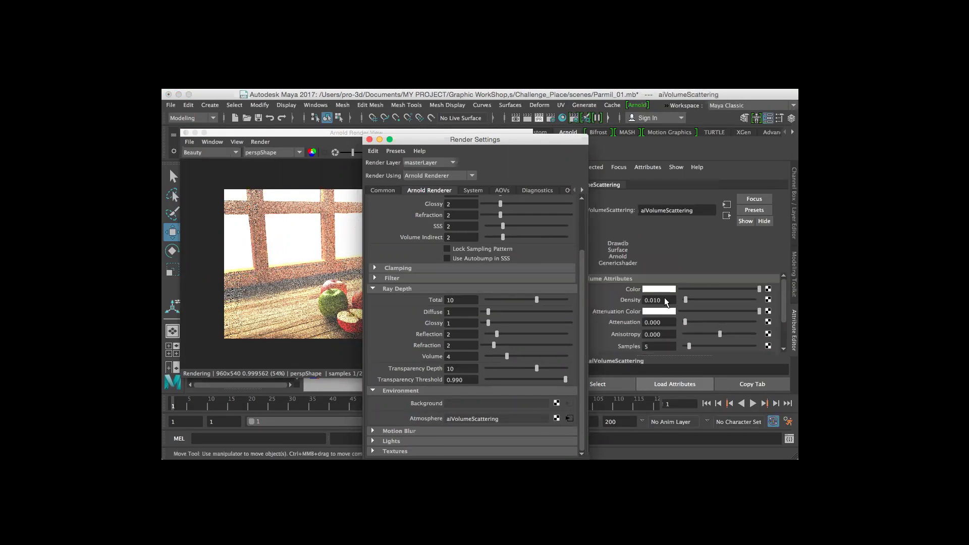
{"action": "left_click", "coordinate": [655, 301]}
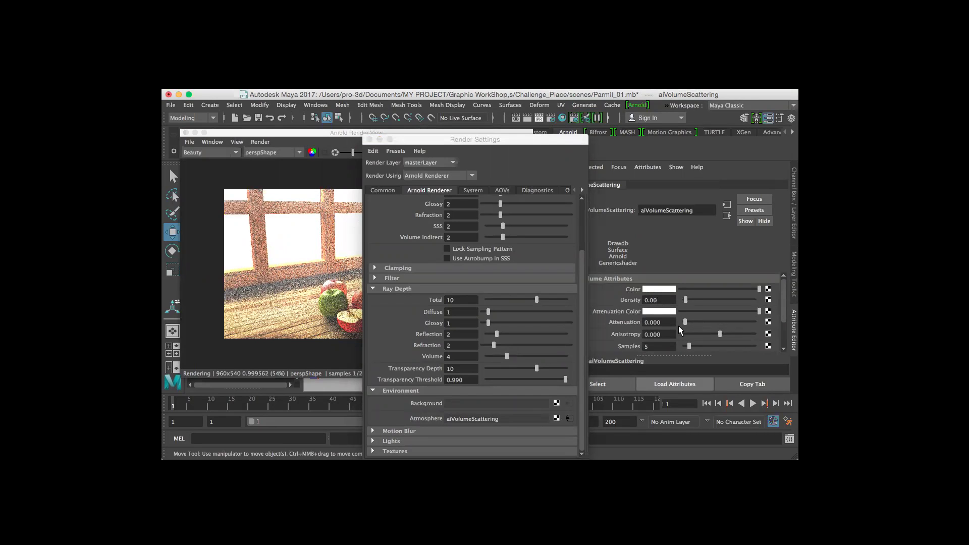
{"action": "type", "text": "0.001"}
{"action": "key", "text": "Return"}
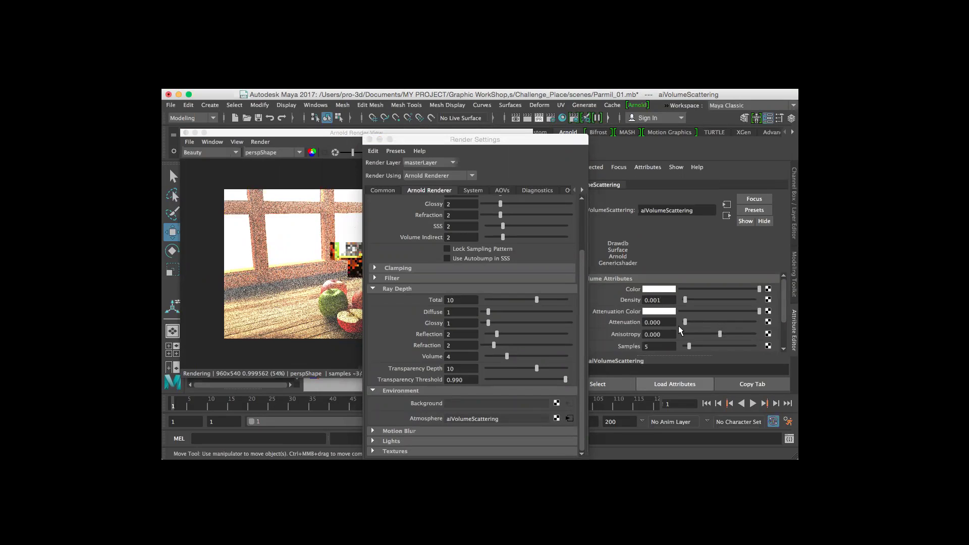
{"action": "left_click_drag", "start_coordinate": [413, 145], "coordinate": [458, 121]}
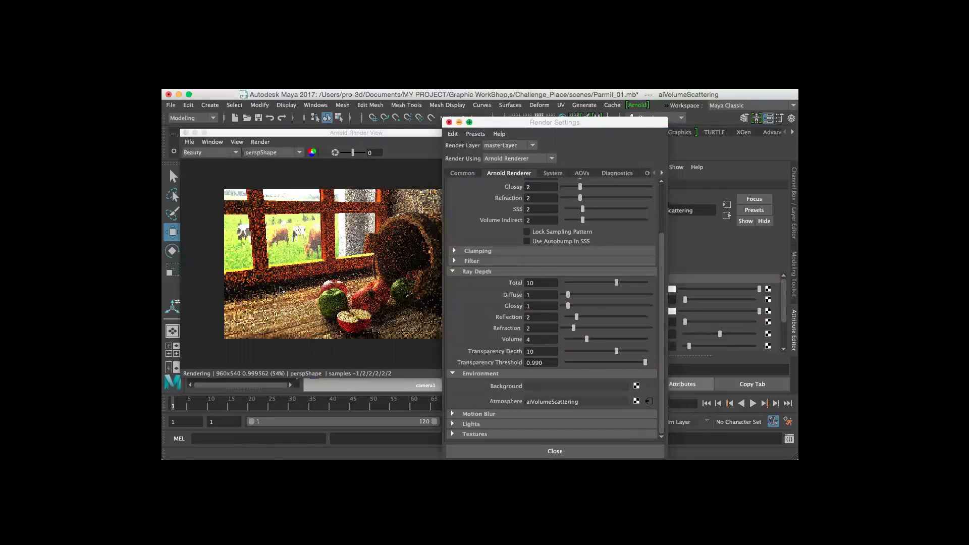
{"action": "left_click", "coordinate": [448, 122]}
{"action": "left_click_drag", "start_coordinate": [333, 132], "coordinate": [393, 124]}
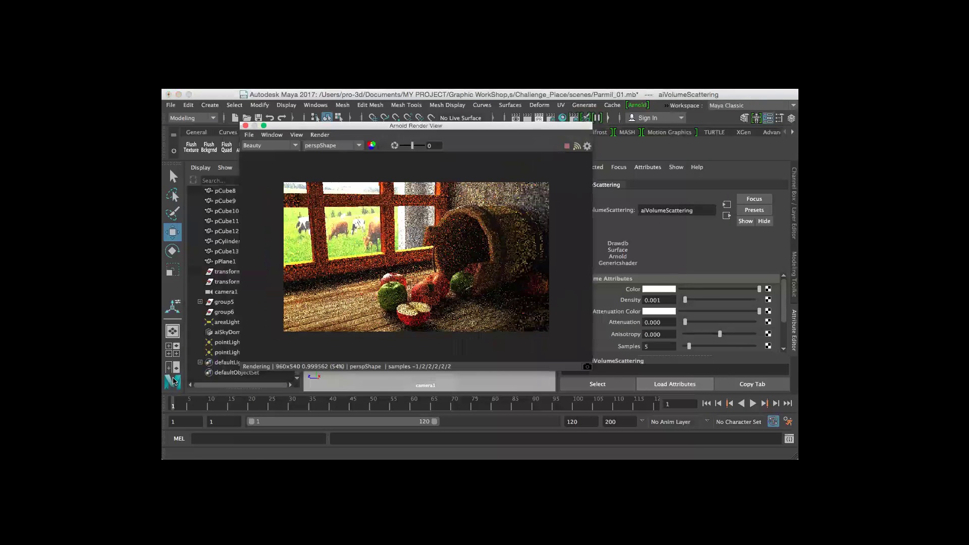
Step: Raise pointLight2's Arnold volume contribution through 0.5, 0.8 and 1 up to 4
{"action": "left_click", "coordinate": [225, 353]}
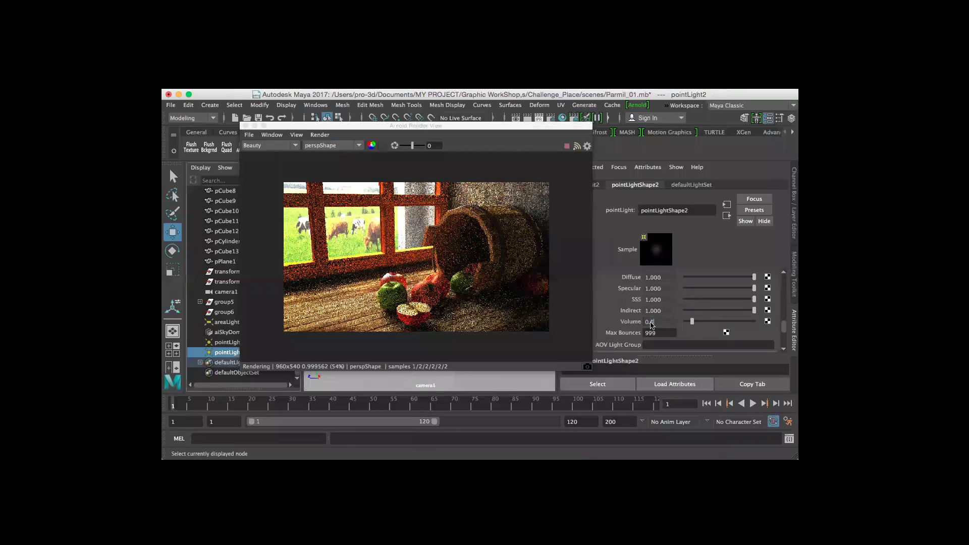
{"action": "key", "text": "Return"}
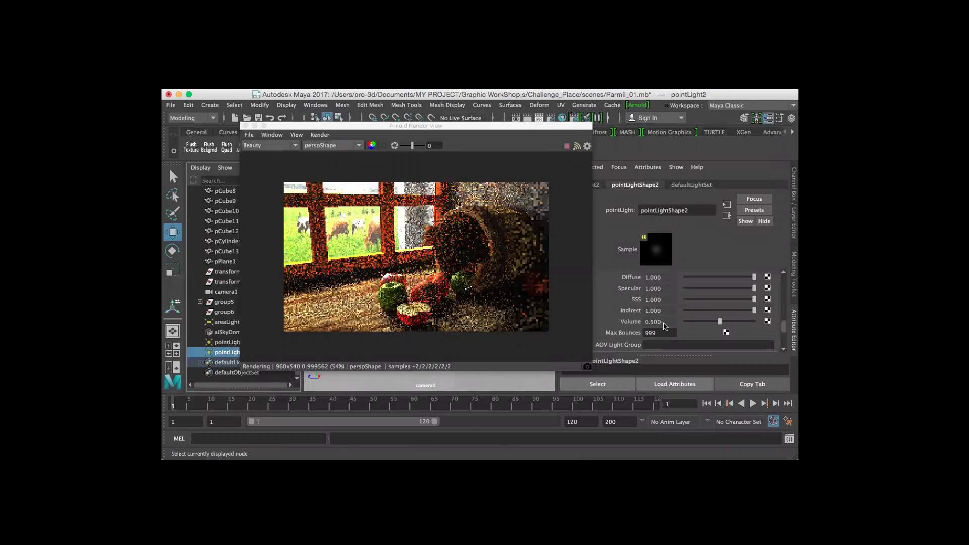
{"action": "double_click", "coordinate": [653, 324]}
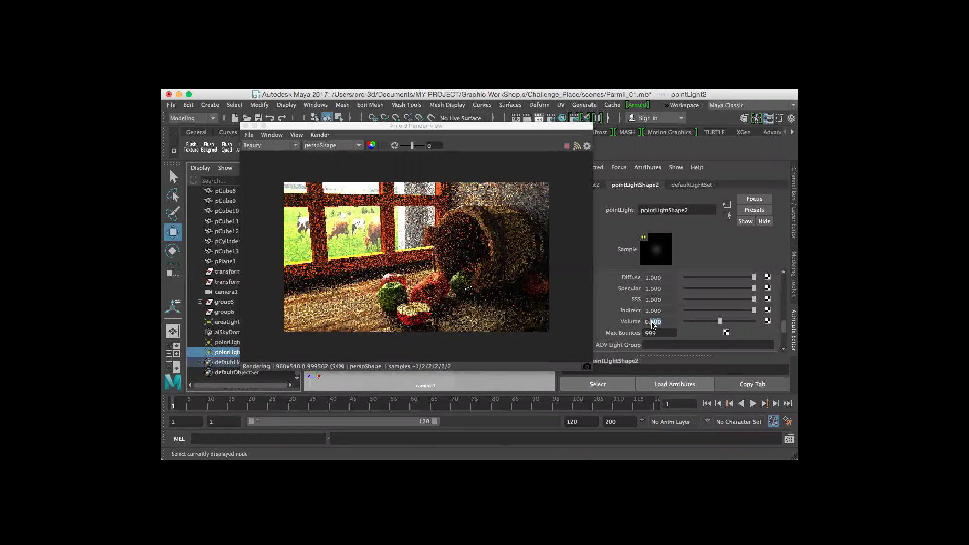
{"action": "type", "text": "8"}
{"action": "key", "text": "Return"}
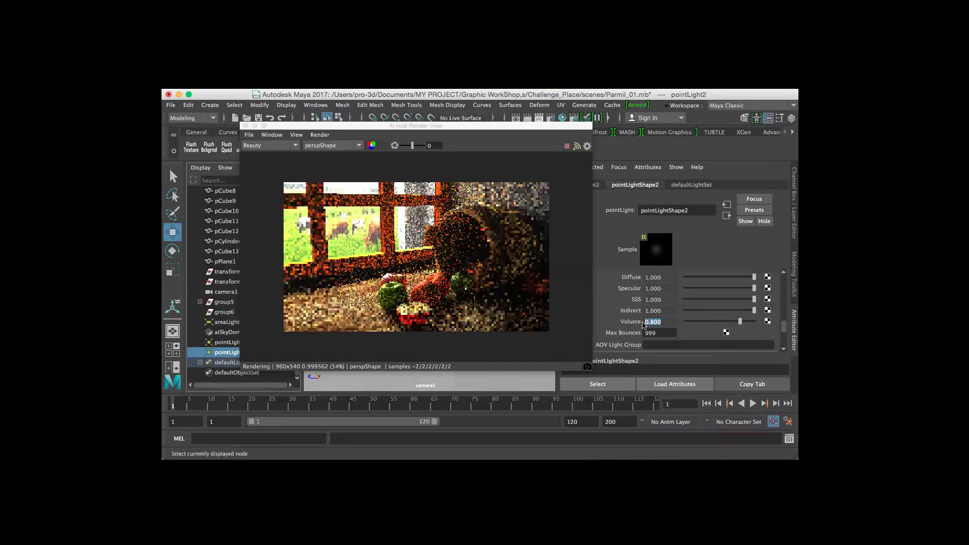
{"action": "type", "text": "1"}
{"action": "key", "text": "Return"}
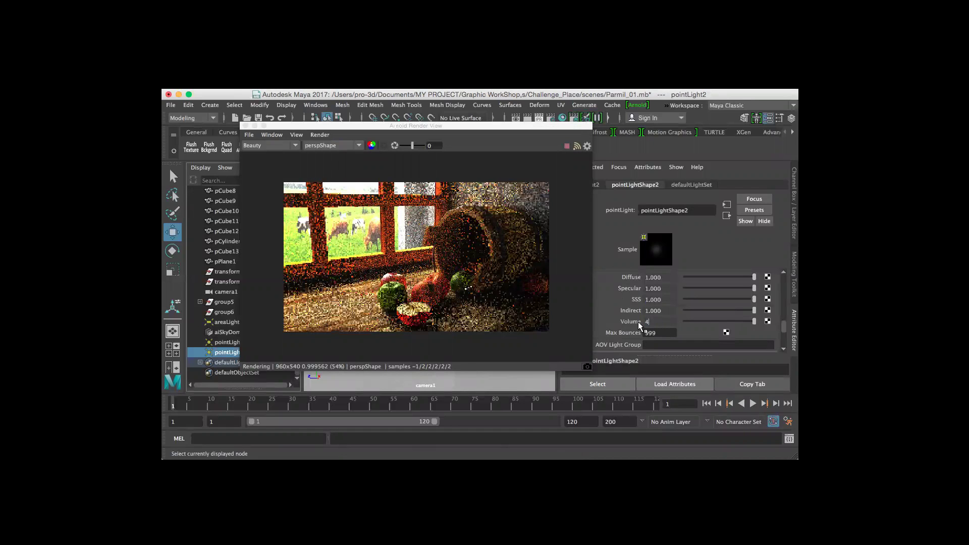
{"action": "type", "text": "4"}
{"action": "key", "text": "Return"}
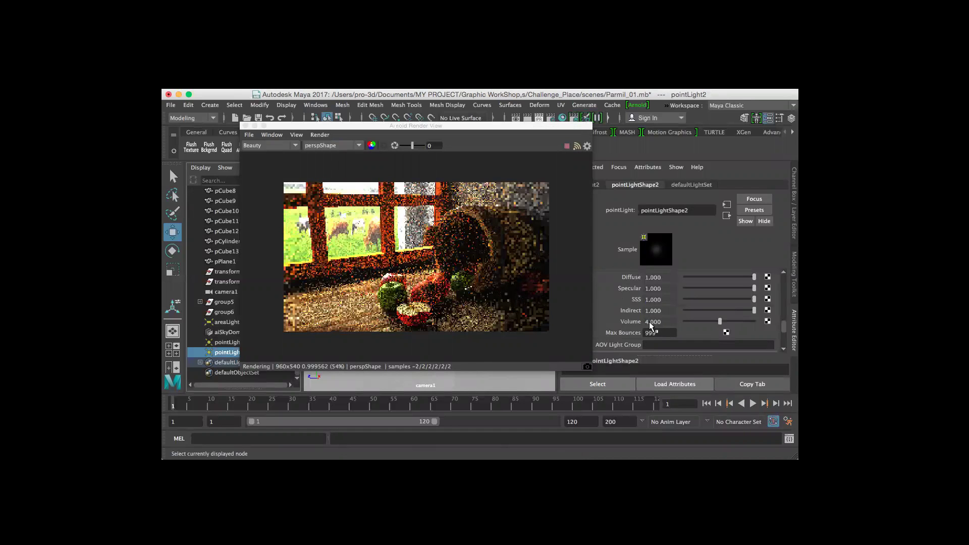
Step: Set pointLight2's exposure to 5, after first trying 2
{"action": "scroll", "coordinate": [670, 313], "scroll_direction": "up", "scroll_amount": 5}
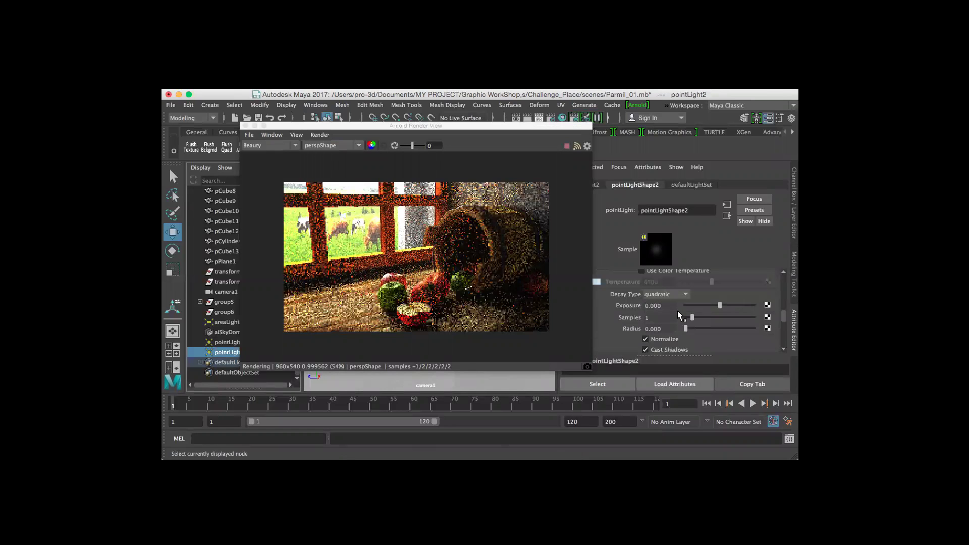
{"action": "double_click", "coordinate": [662, 310]}
{"action": "type", "text": "2"}
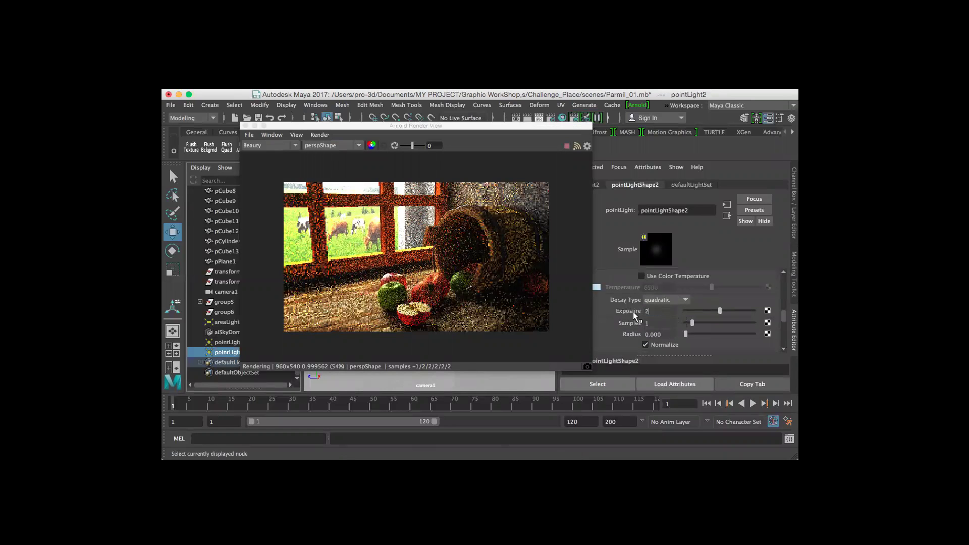
{"action": "key", "text": "Return"}
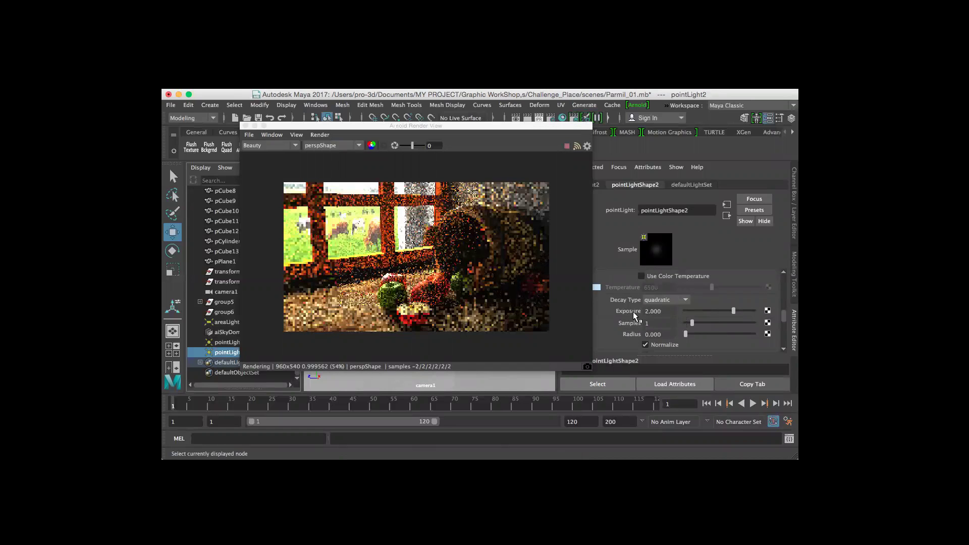
{"action": "double_click", "coordinate": [661, 311]}
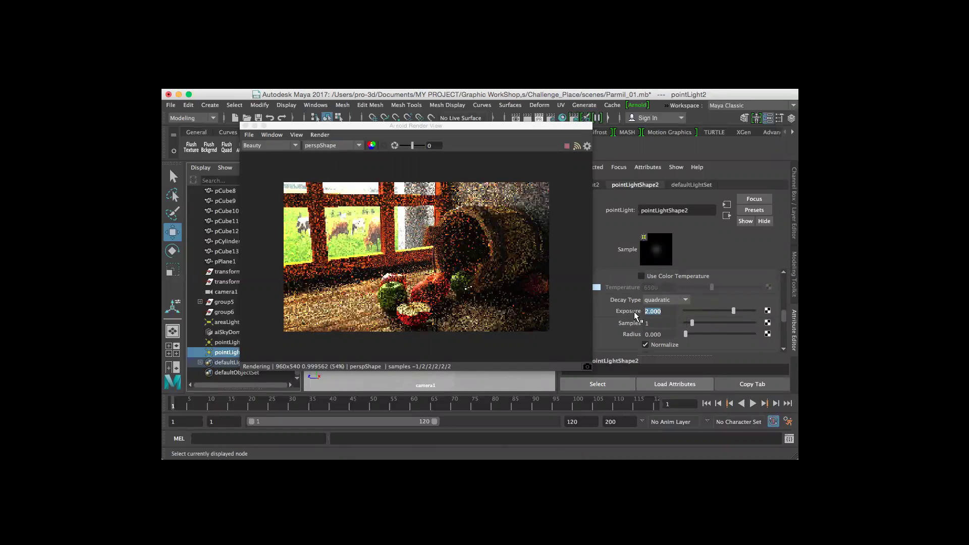
{"action": "type", "text": "5"}
{"action": "key", "text": "Return"}
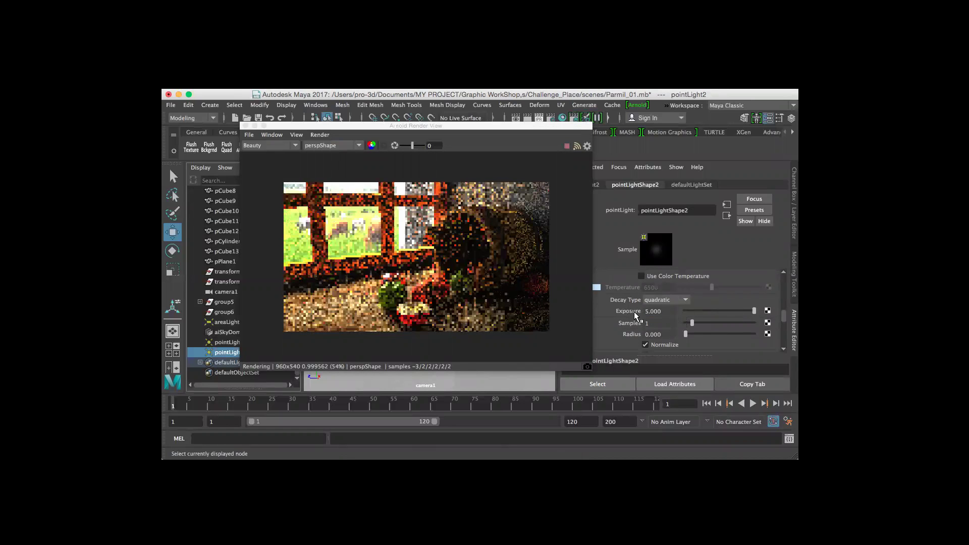
{"action": "double_click", "coordinate": [666, 311]}
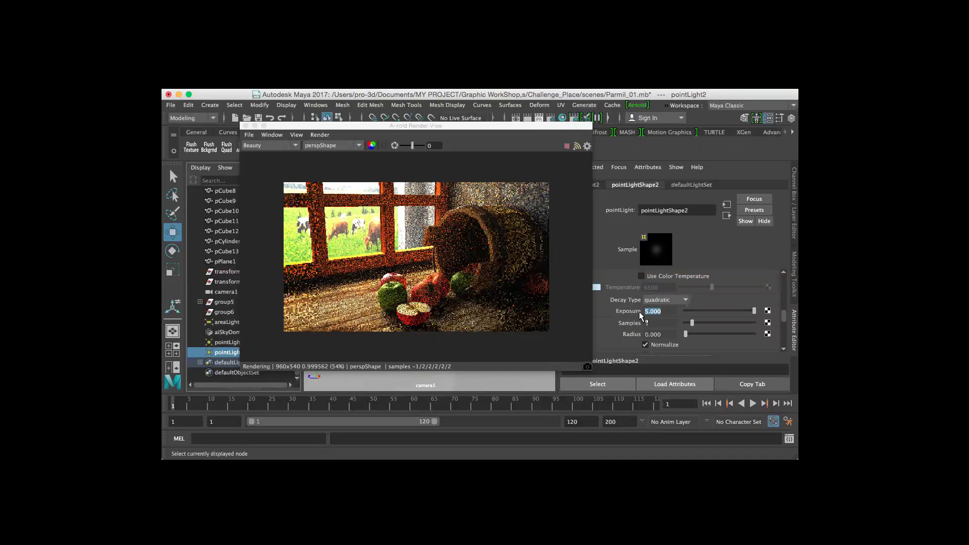
{"action": "scroll", "coordinate": [655, 310], "scroll_direction": "up", "scroll_amount": 5}
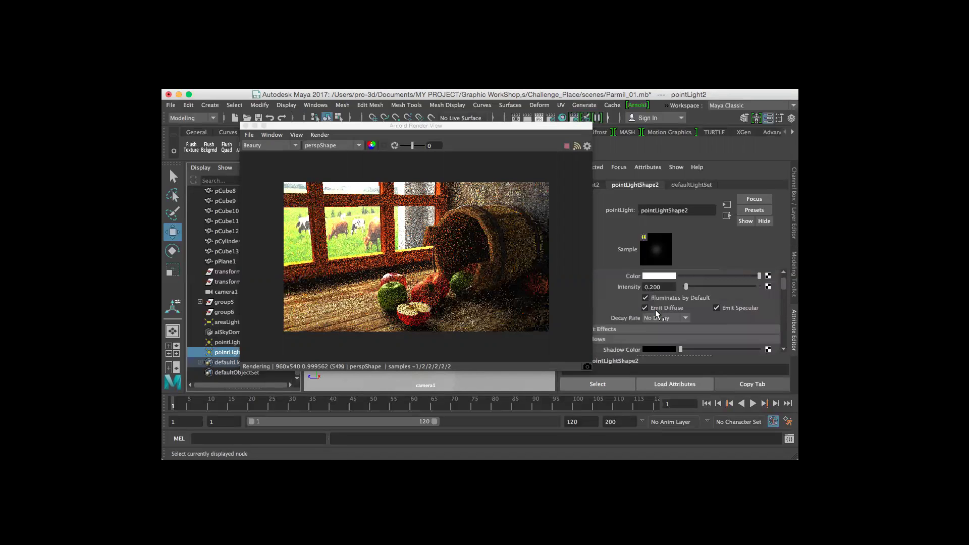
{"action": "scroll", "coordinate": [662, 310], "scroll_direction": "up", "scroll_amount": 1}
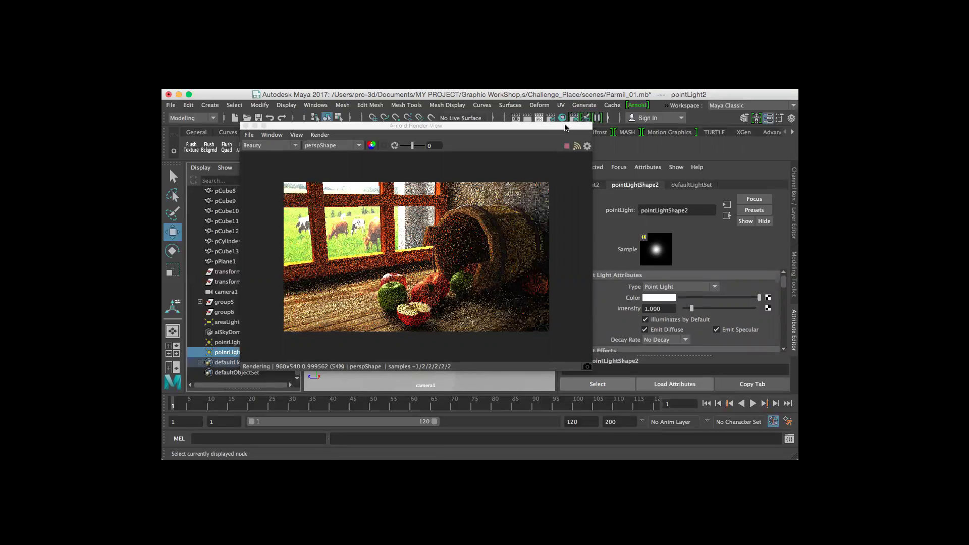
Step: Set the aiVolumeScattering atmosphere density to 0.005, after first trying 0.1
{"action": "left_click_drag", "start_coordinate": [565, 126], "coordinate": [532, 134]}
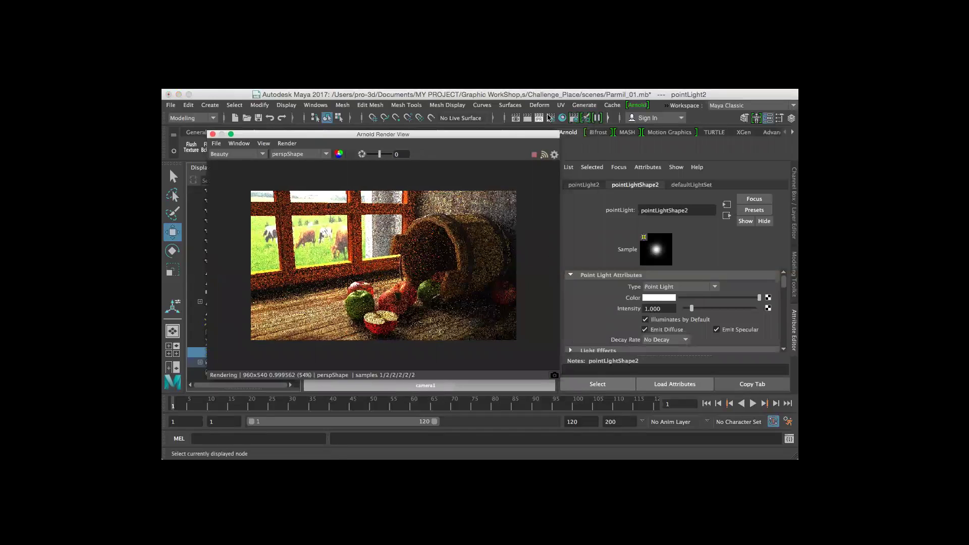
{"action": "left_click", "coordinate": [550, 117]}
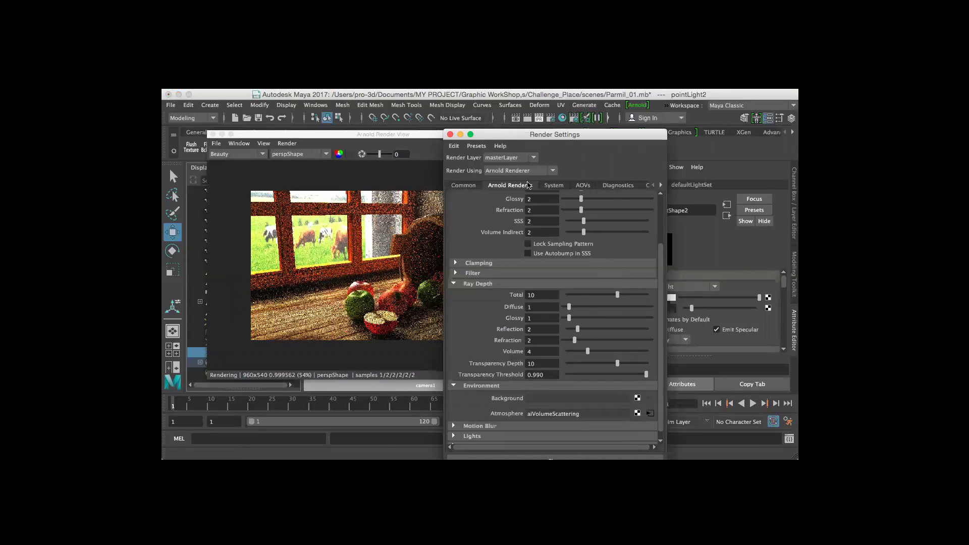
{"action": "key", "text": "super+w"}
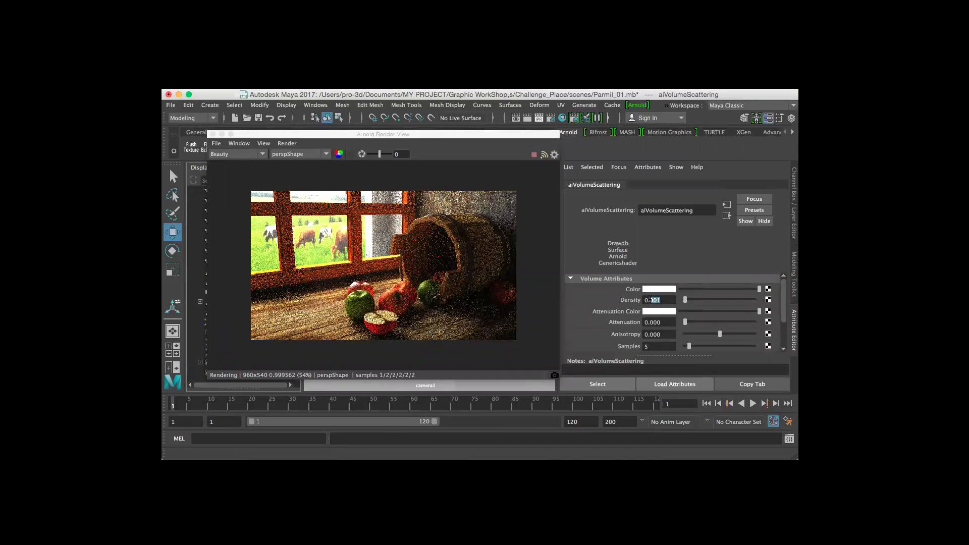
{"action": "key", "text": "Return"}
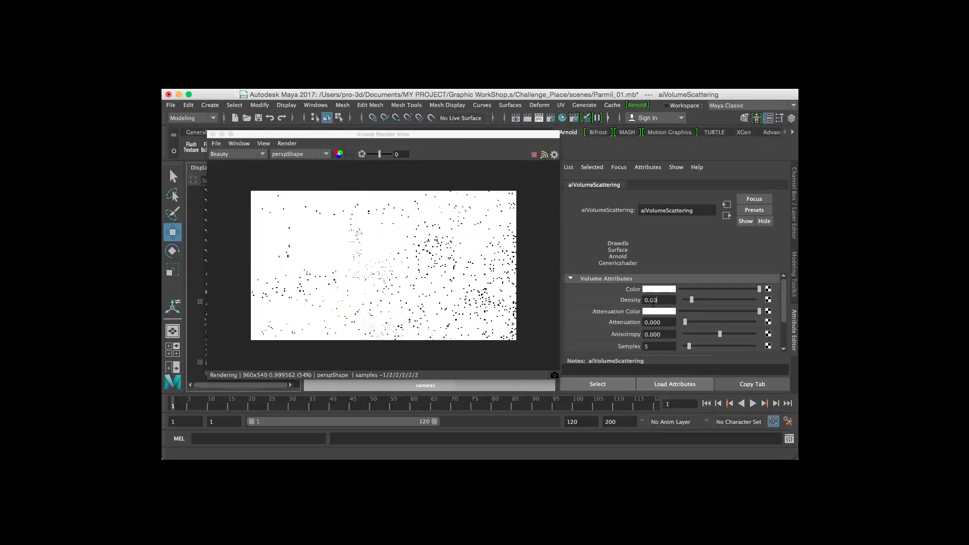
{"action": "key", "text": "Return"}
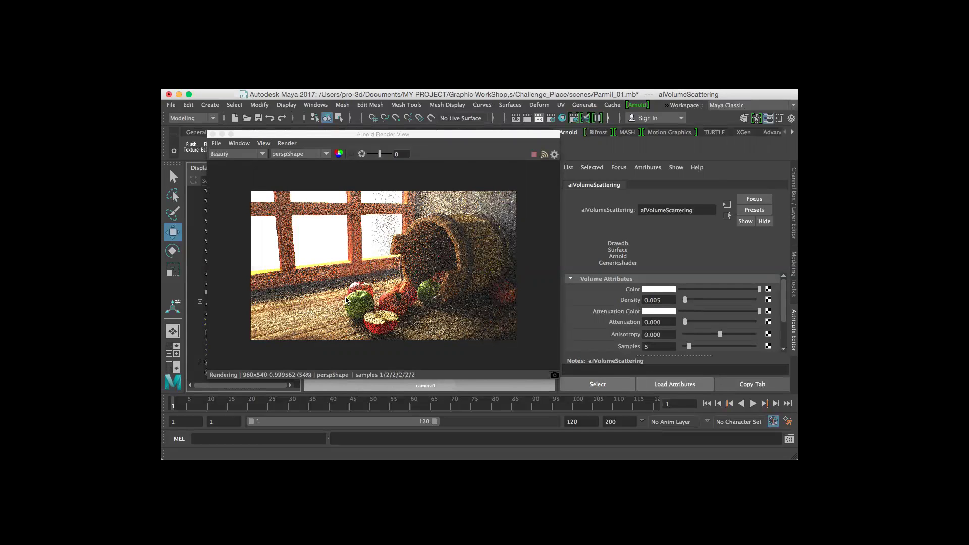
Step: Select pointLight2 and raise it higher in the room
{"action": "left_click_drag", "start_coordinate": [331, 134], "coordinate": [636, 138]}
{"action": "left_click_drag", "start_coordinate": [331, 261], "coordinate": [377, 246], "text": "alt"}
{"action": "left_click", "coordinate": [376, 245]}
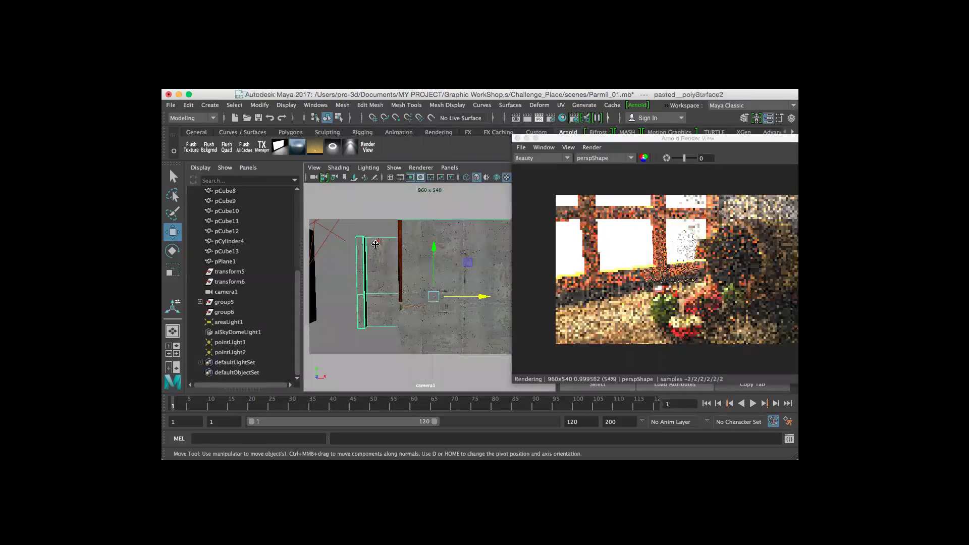
{"action": "left_click", "coordinate": [379, 240]}
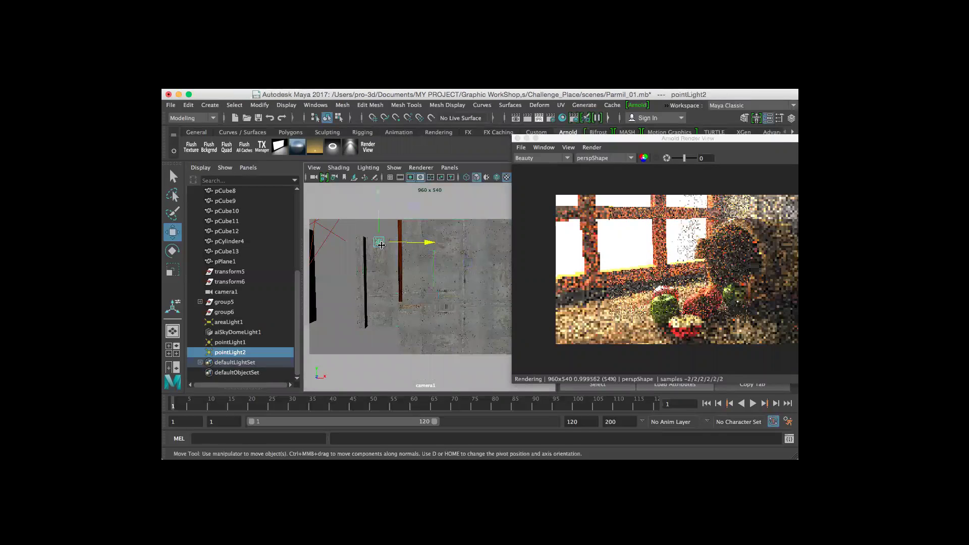
{"action": "left_click_drag", "start_coordinate": [379, 206], "coordinate": [422, 270]}
Step: Shift pointLight2's light origin to the left, to around X -65.5
{"action": "key", "text": "t"}
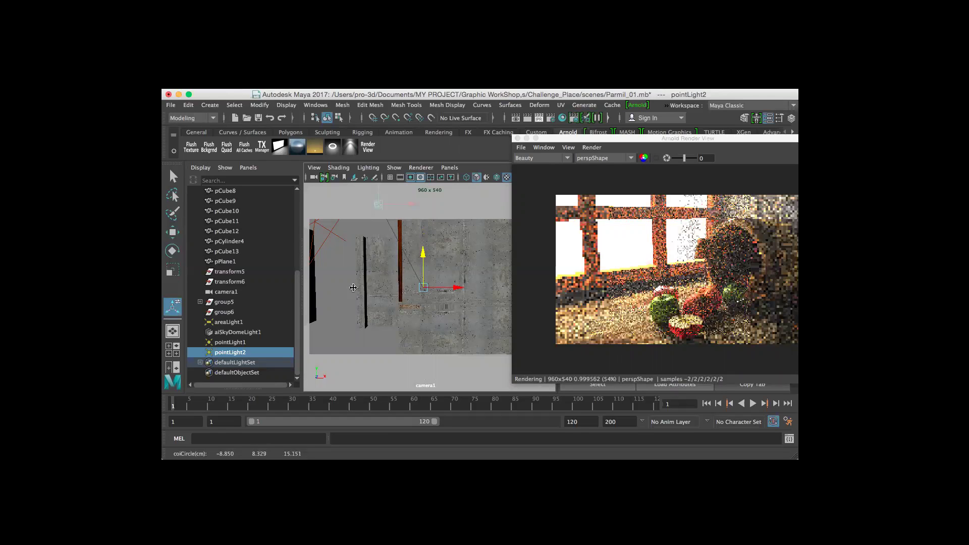
{"action": "mouse_move", "coordinate": [410, 289]}
{"action": "left_mouse_down", "text": "alt"}
{"action": "mouse_move", "coordinate": [361, 309]}
{"action": "mouse_move", "coordinate": [348, 279]}
{"action": "mouse_move", "coordinate": [333, 276]}
{"action": "mouse_move", "coordinate": [402, 273]}
{"action": "left_mouse_up", "text": "alt"}
{"action": "left_click_drag", "start_coordinate": [408, 204], "coordinate": [385, 206]}
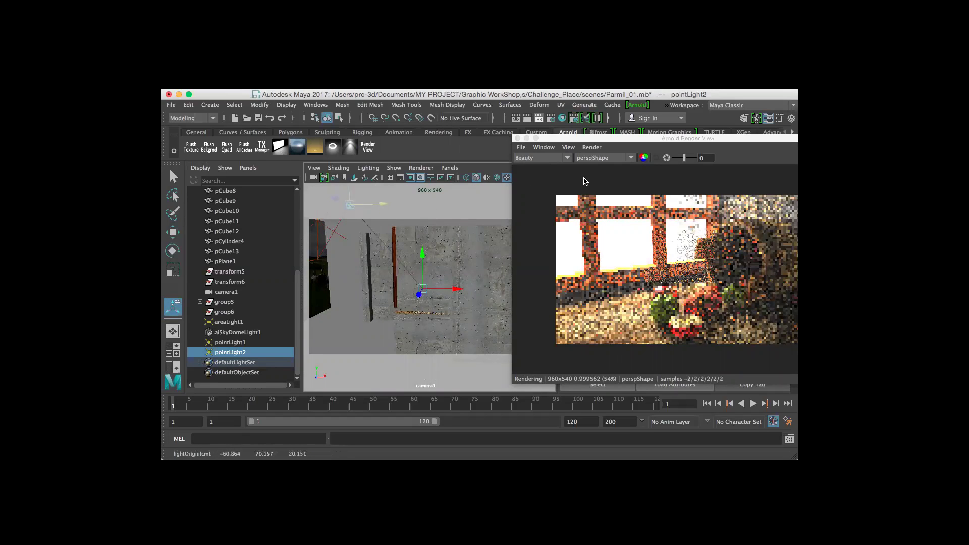
{"action": "left_click_drag", "start_coordinate": [640, 143], "coordinate": [587, 141]}
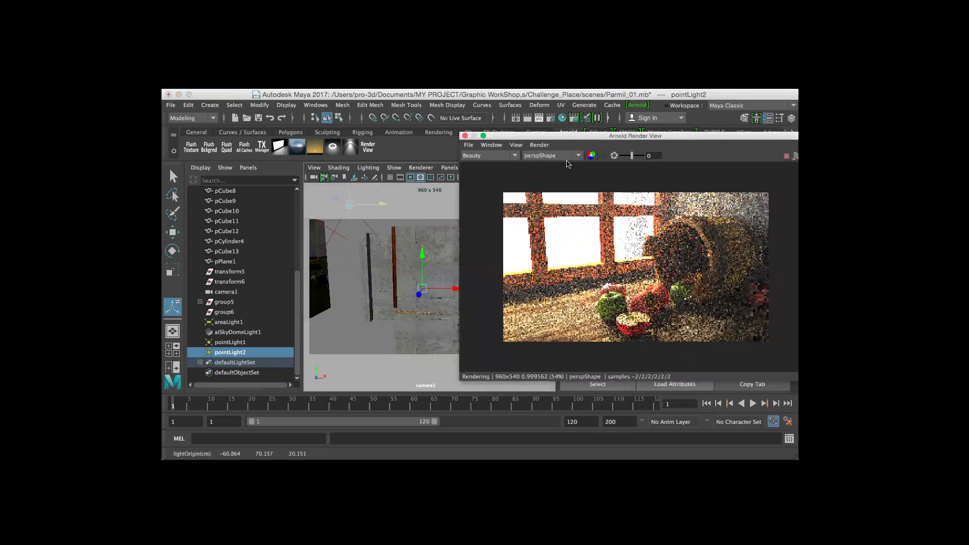
{"action": "left_click_drag", "start_coordinate": [413, 267], "coordinate": [396, 276], "text": "alt"}
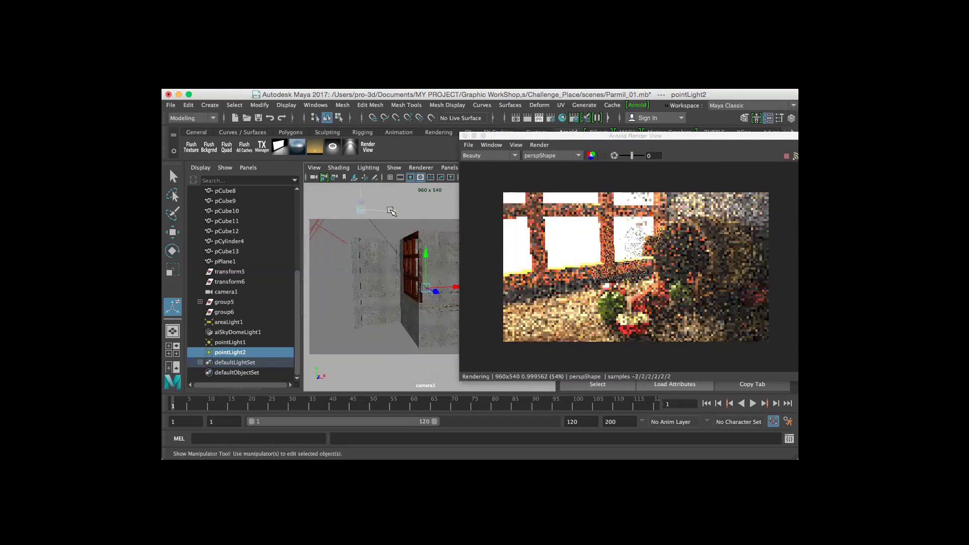
{"action": "left_click_drag", "start_coordinate": [394, 211], "coordinate": [385, 211]}
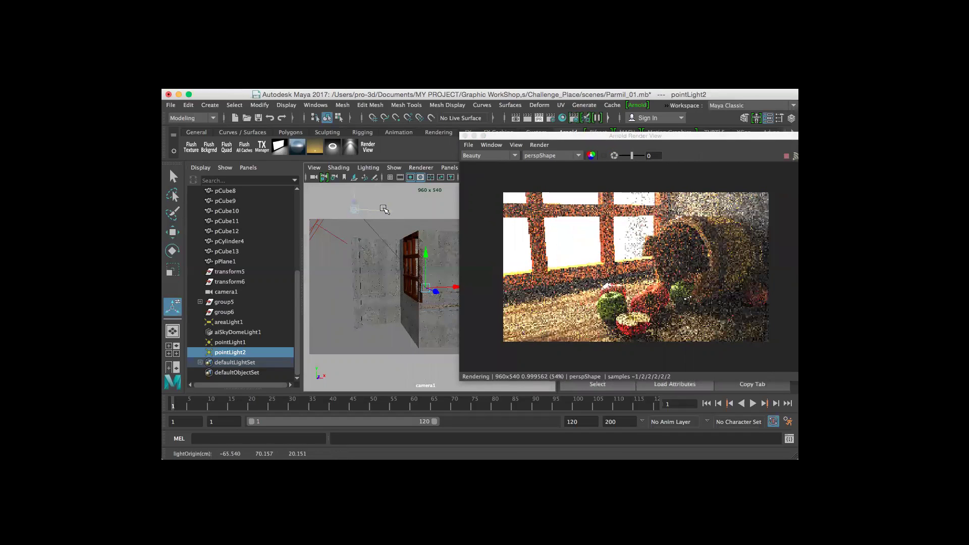
{"action": "left_click_drag", "start_coordinate": [510, 137], "coordinate": [280, 263]}
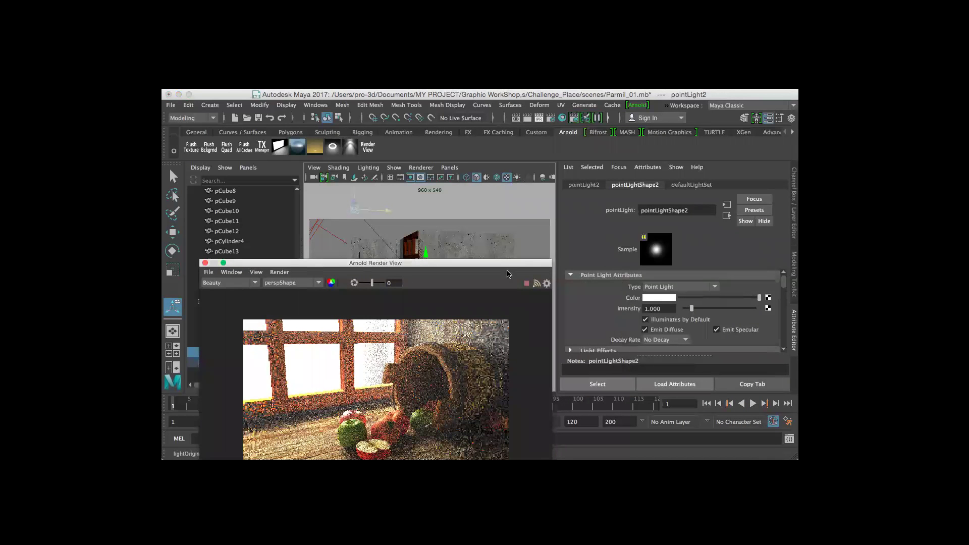
Step: Set pointLight2's Arnold samples to 2 and raise its volume contribution from 4 to 8
{"action": "left_click_drag", "start_coordinate": [505, 264], "coordinate": [510, 152]}
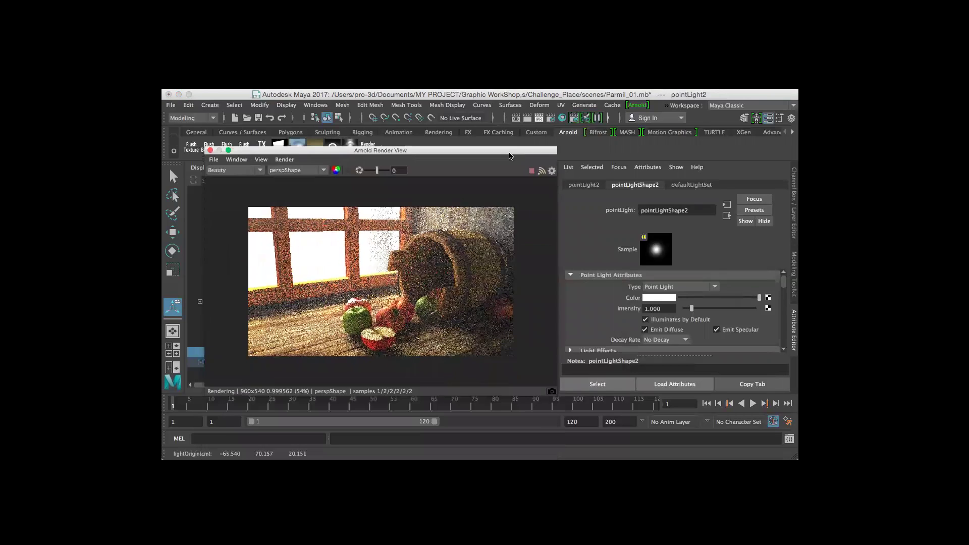
{"action": "scroll", "coordinate": [666, 317], "scroll_direction": "down", "scroll_amount": 10}
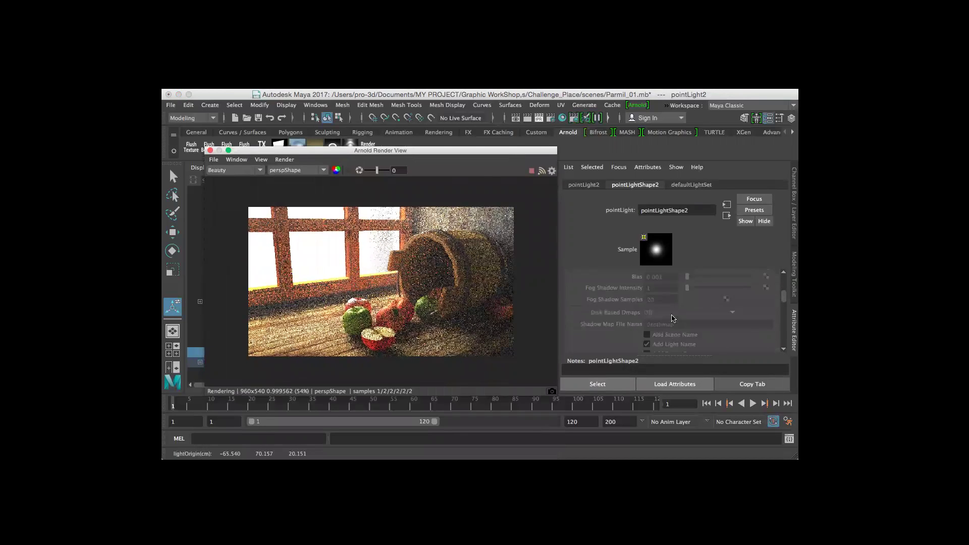
{"action": "scroll", "coordinate": [672, 318], "scroll_direction": "up", "scroll_amount": 5}
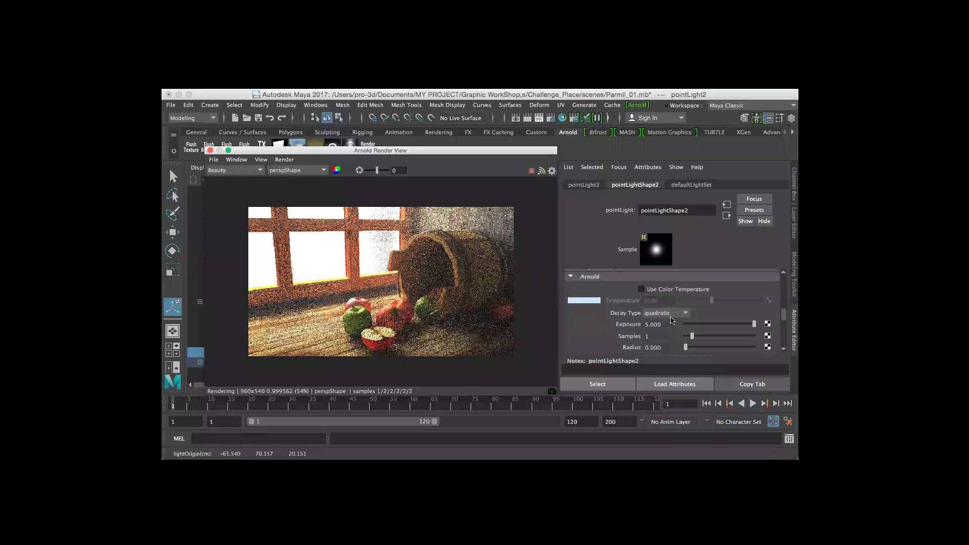
{"action": "scroll", "coordinate": [663, 319], "scroll_direction": "down", "scroll_amount": 3}
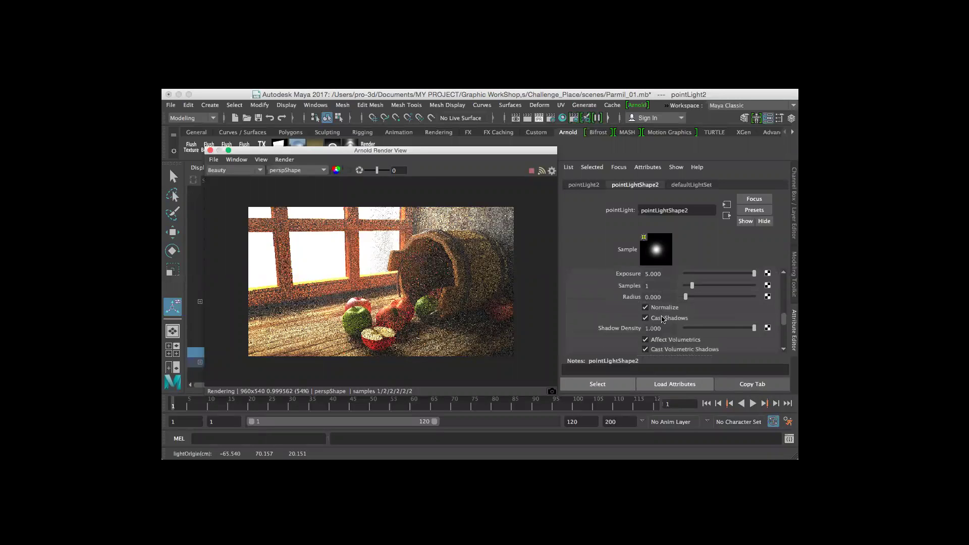
{"action": "scroll", "coordinate": [663, 319], "scroll_direction": "up", "scroll_amount": 2}
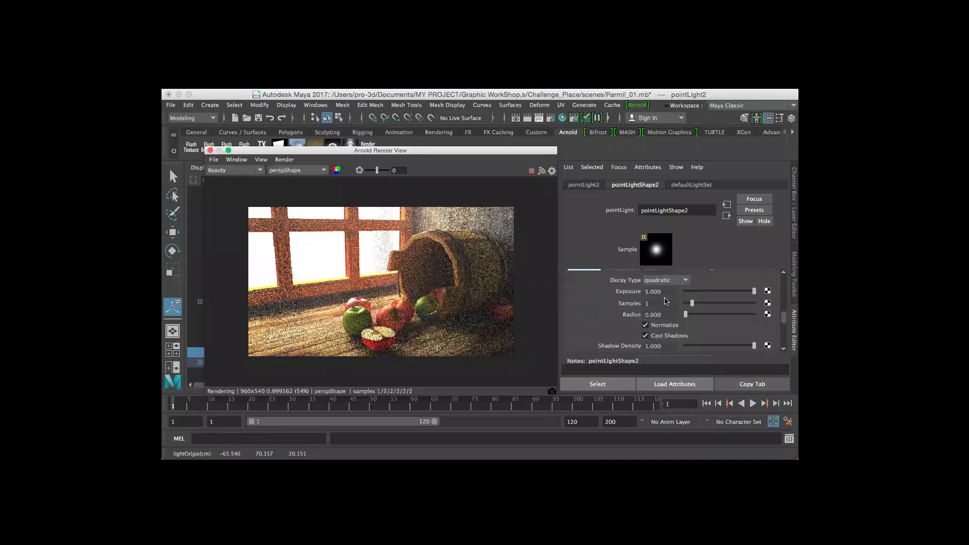
{"action": "left_click", "coordinate": [645, 304]}
{"action": "type", "text": "2"}
{"action": "key", "text": "Return"}
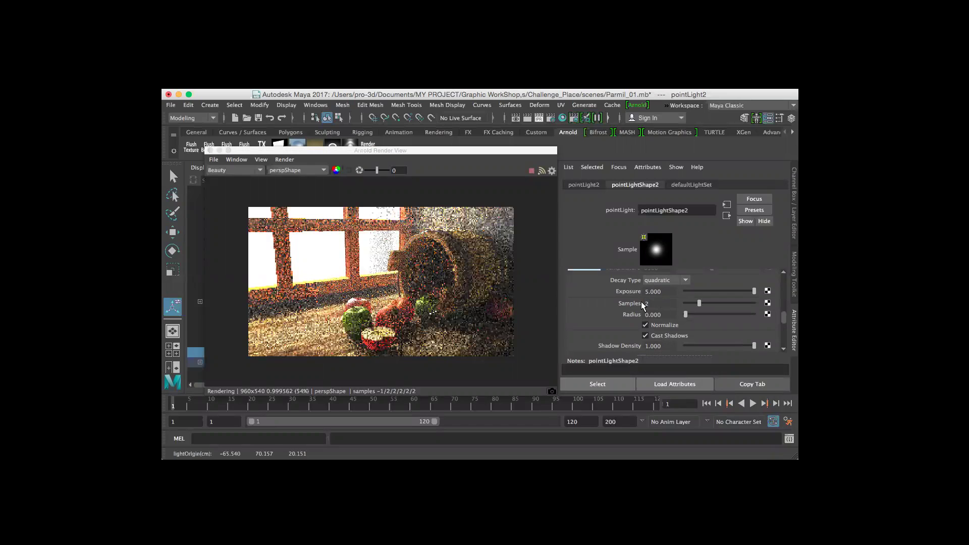
{"action": "scroll", "coordinate": [642, 304], "scroll_direction": "down", "scroll_amount": 10}
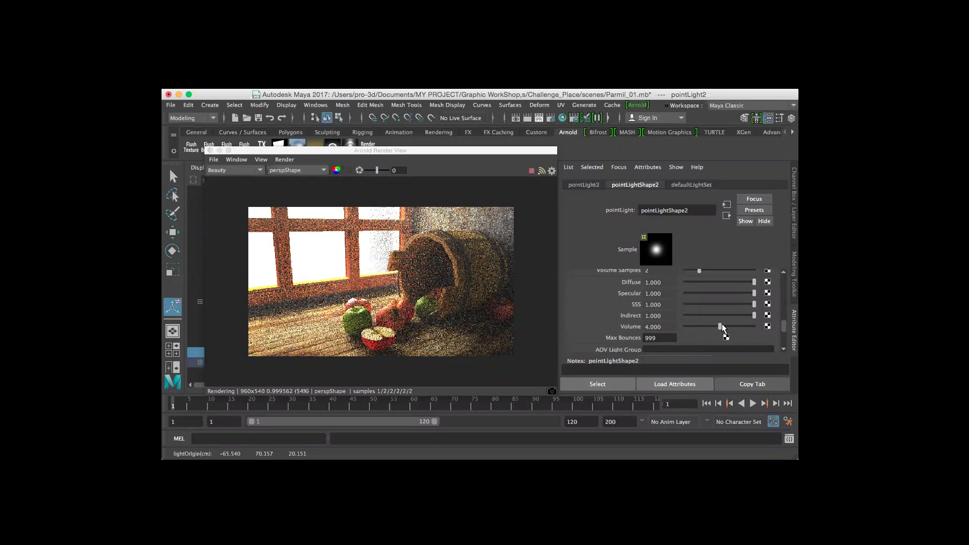
{"action": "left_click_drag", "start_coordinate": [722, 325], "coordinate": [756, 327]}
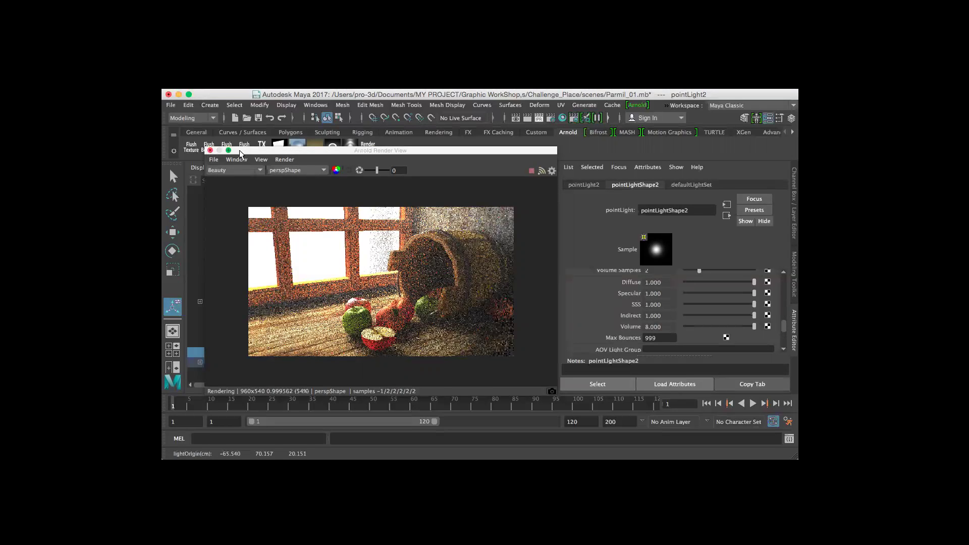
Step: Close the Arnold Render View
{"action": "left_click", "coordinate": [210, 151]}
{"action": "left_click", "coordinate": [642, 106]}
{"action": "left_click", "coordinate": [641, 123]}
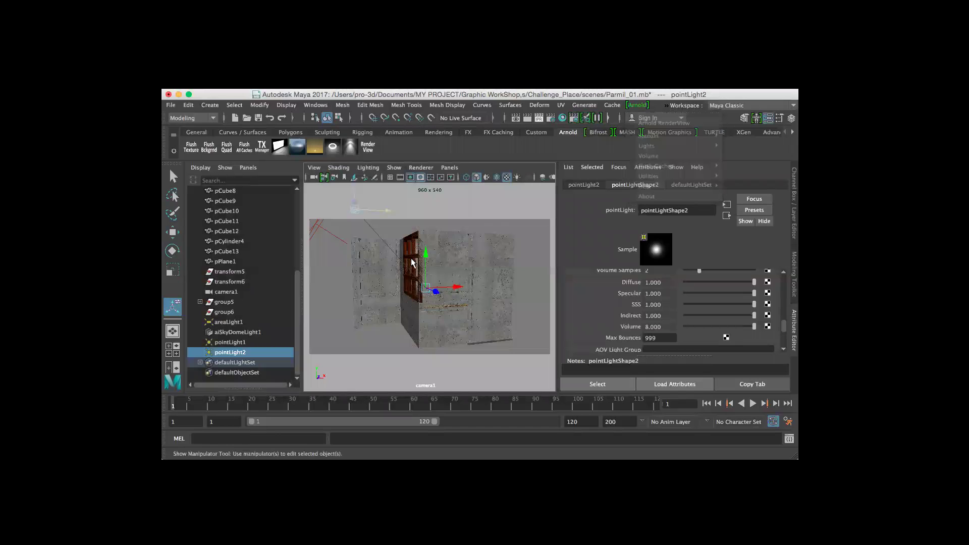
Step: Move camera1 into the room to frame the window, barrel and apples, then reopen Arnold RenderView
{"action": "right_click_drag", "start_coordinate": [411, 259], "coordinate": [480, 350], "text": "alt"}
{"action": "left_click_drag", "start_coordinate": [481, 350], "coordinate": [377, 329], "text": "alt"}
{"action": "right_click_drag", "start_coordinate": [378, 329], "coordinate": [405, 292], "text": "alt"}
{"action": "left_click_drag", "start_coordinate": [405, 292], "coordinate": [393, 292], "text": "alt"}
{"action": "right_click_drag", "start_coordinate": [393, 293], "coordinate": [435, 269], "text": "alt"}
{"action": "middle_click_drag", "start_coordinate": [437, 268], "coordinate": [439, 271], "text": "alt"}
{"action": "right_click_drag", "start_coordinate": [440, 270], "coordinate": [442, 275], "text": "alt"}
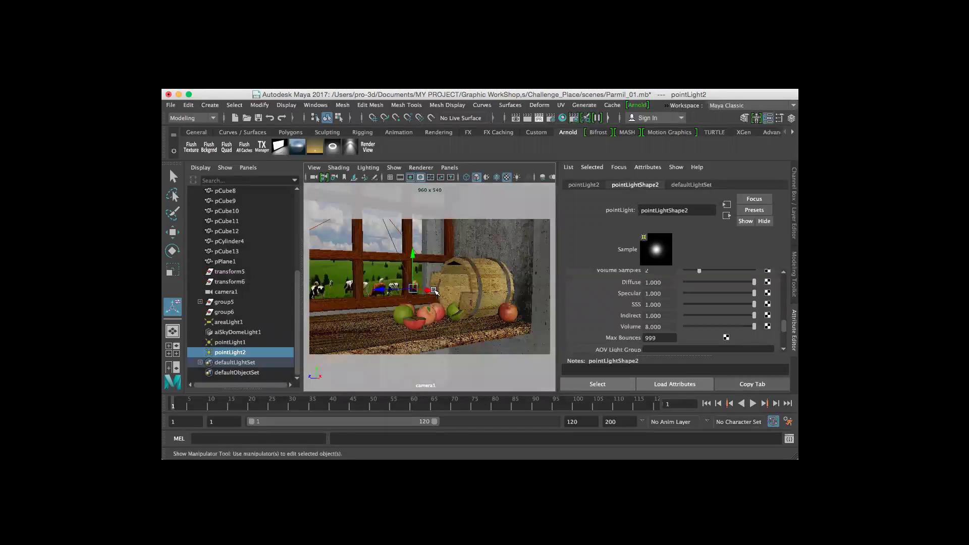
{"action": "middle_click_drag", "start_coordinate": [434, 246], "coordinate": [435, 258], "text": "alt"}
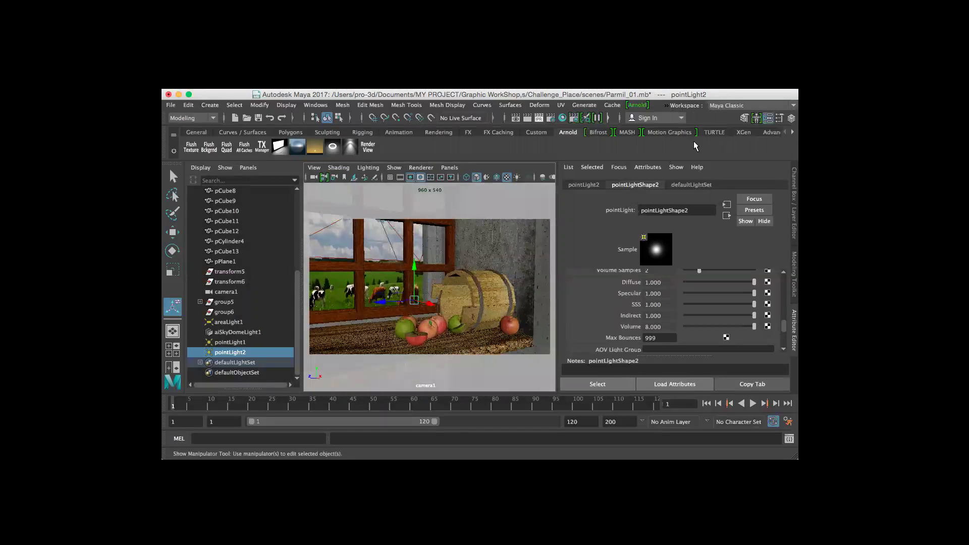
{"action": "left_click", "coordinate": [631, 106]}
{"action": "left_click", "coordinate": [640, 125]}
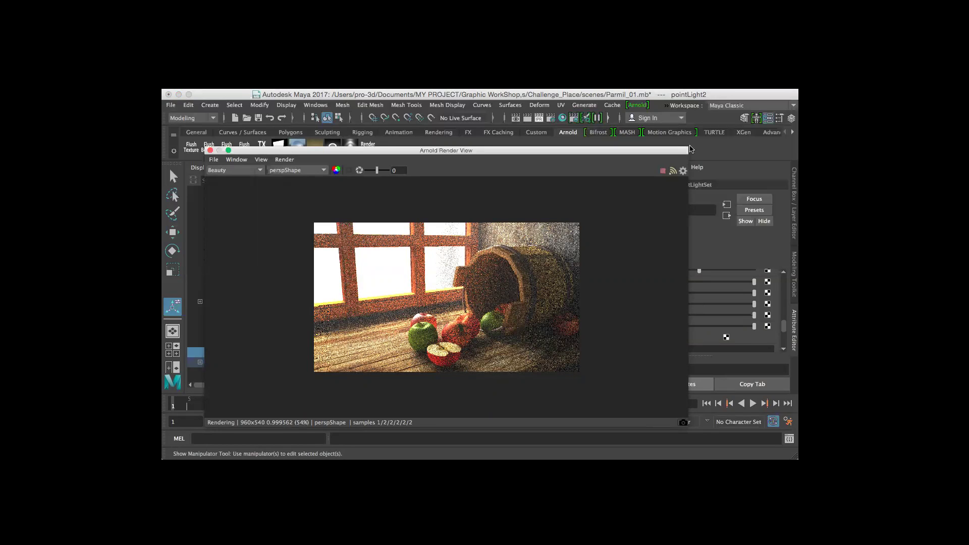
Step: Reposition pointLight2 along X and Y to sit near the left wall by the window
{"action": "left_click_drag", "start_coordinate": [495, 204], "coordinate": [530, 253]}
{"action": "mouse_move", "coordinate": [652, 281]}
{"action": "left_mouse_down"}
{"action": "mouse_move", "coordinate": [646, 304]}
{"action": "mouse_move", "coordinate": [650, 264]}
{"action": "left_mouse_up"}
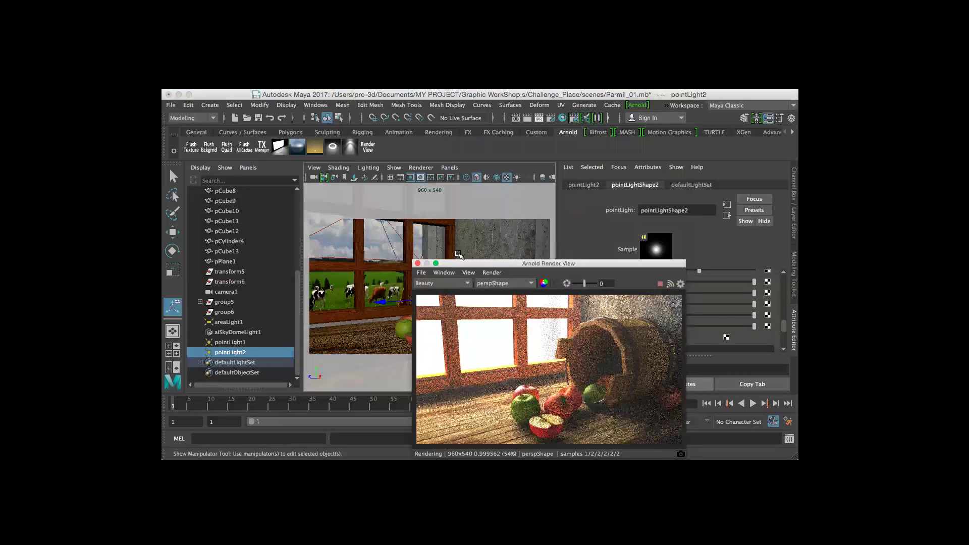
{"action": "right_click_drag", "start_coordinate": [378, 263], "coordinate": [307, 188], "text": "alt"}
{"action": "left_click_drag", "start_coordinate": [403, 235], "coordinate": [509, 211], "text": "alt"}
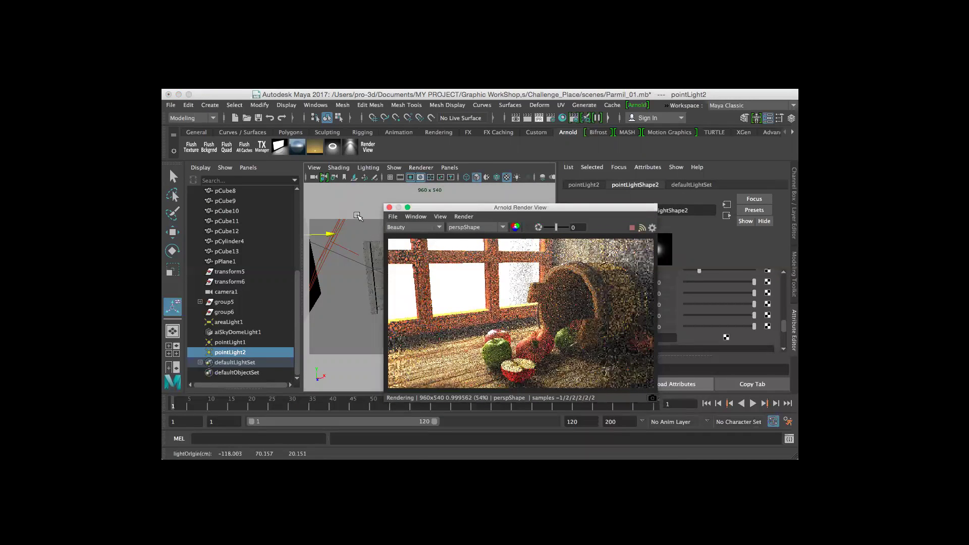
{"action": "left_click_drag", "start_coordinate": [331, 233], "coordinate": [325, 175]}
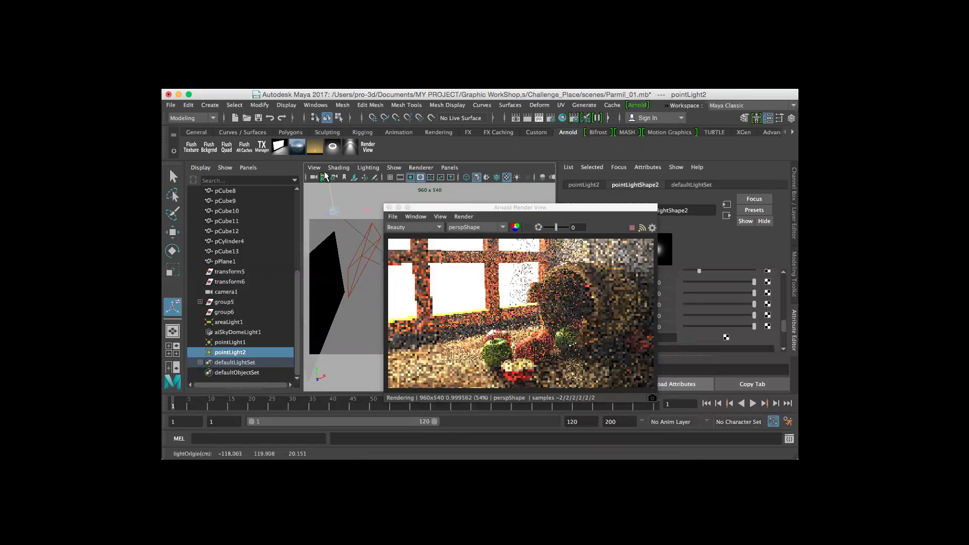
{"action": "left_click_drag", "start_coordinate": [367, 209], "coordinate": [583, 180]}
{"action": "left_click_drag", "start_coordinate": [394, 193], "coordinate": [324, 196]}
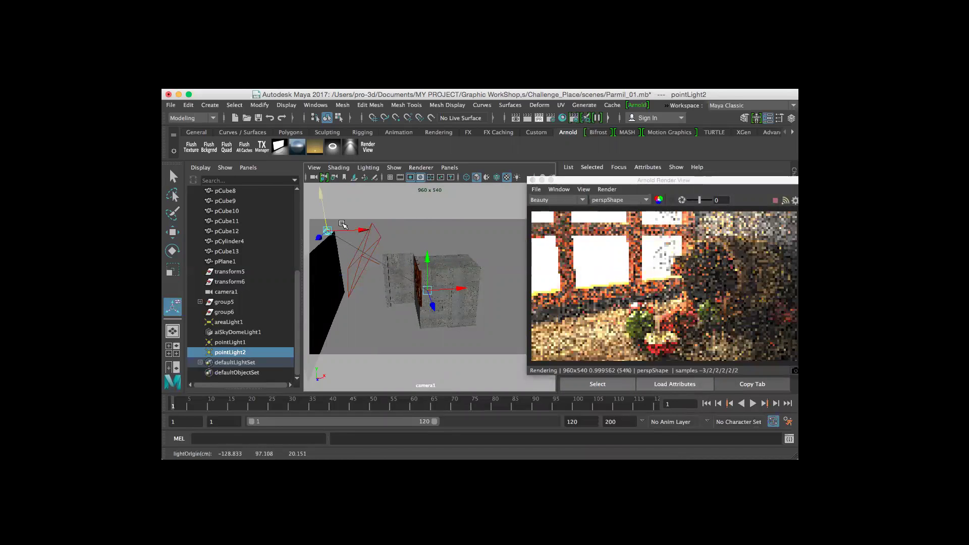
{"action": "left_click_drag", "start_coordinate": [364, 230], "coordinate": [372, 230]}
{"action": "left_click_drag", "start_coordinate": [633, 185], "coordinate": [361, 214]}
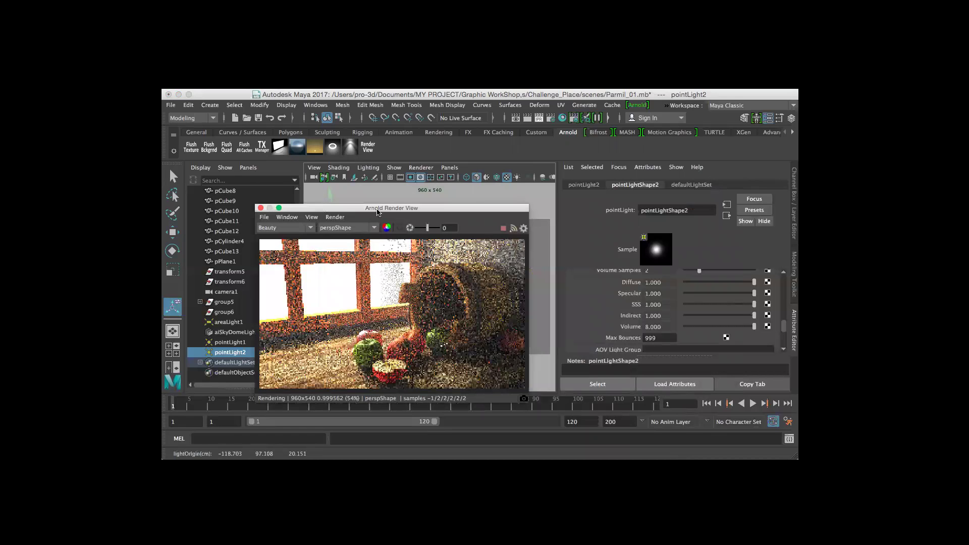
{"action": "left_click_drag", "start_coordinate": [378, 208], "coordinate": [386, 310]}
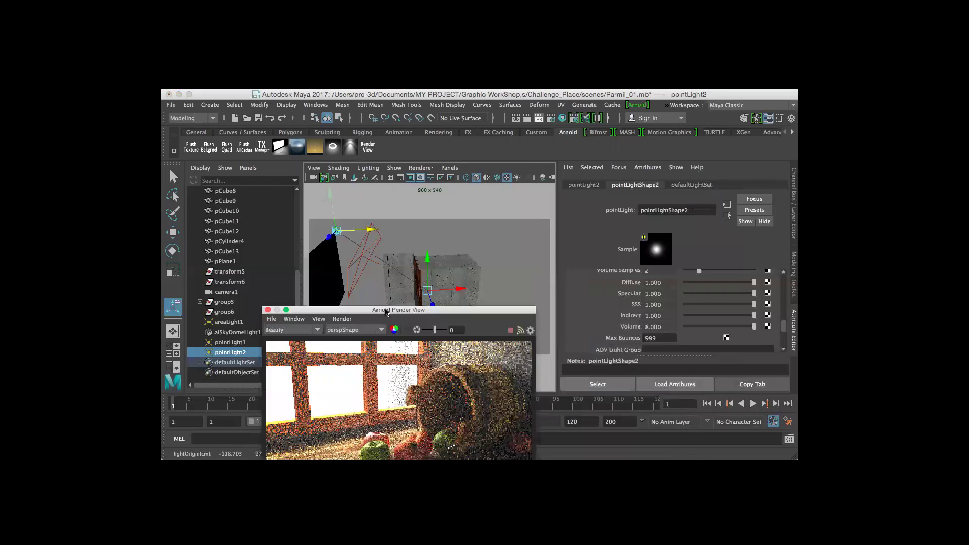
{"action": "left_click", "coordinate": [550, 118]}
Step: Review the aiVolumeScattering attributes (Density 0.005, Samples 5), then close Render Settings
{"action": "scroll", "coordinate": [513, 329], "scroll_direction": "down", "scroll_amount": 1}
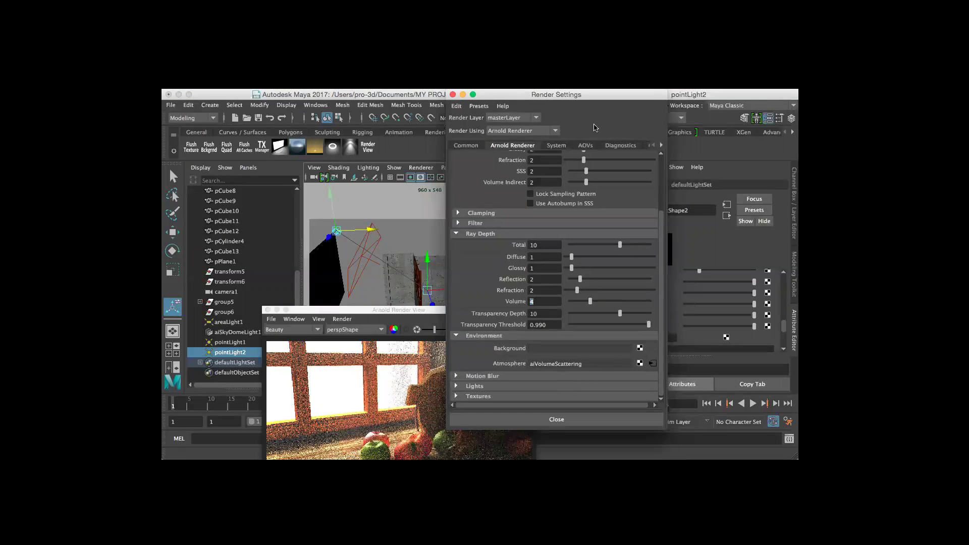
{"action": "left_click_drag", "start_coordinate": [576, 96], "coordinate": [419, 95]}
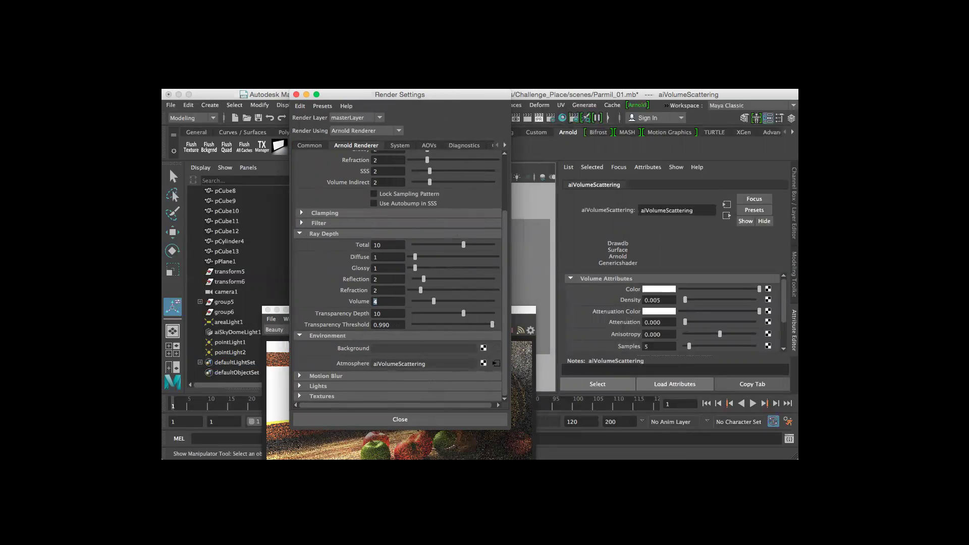
{"action": "left_click", "coordinate": [297, 94]}
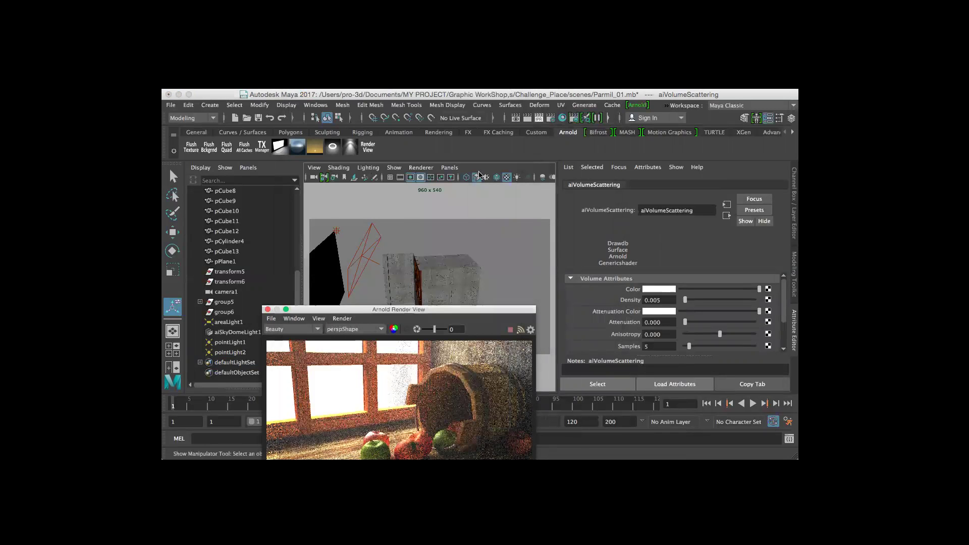
Step: Try atmosphere attenuation at 0.1 and 1, then set it back to 0
{"action": "left_click_drag", "start_coordinate": [484, 308], "coordinate": [471, 149]}
{"action": "left_click_drag", "start_coordinate": [664, 323], "coordinate": [640, 322]}
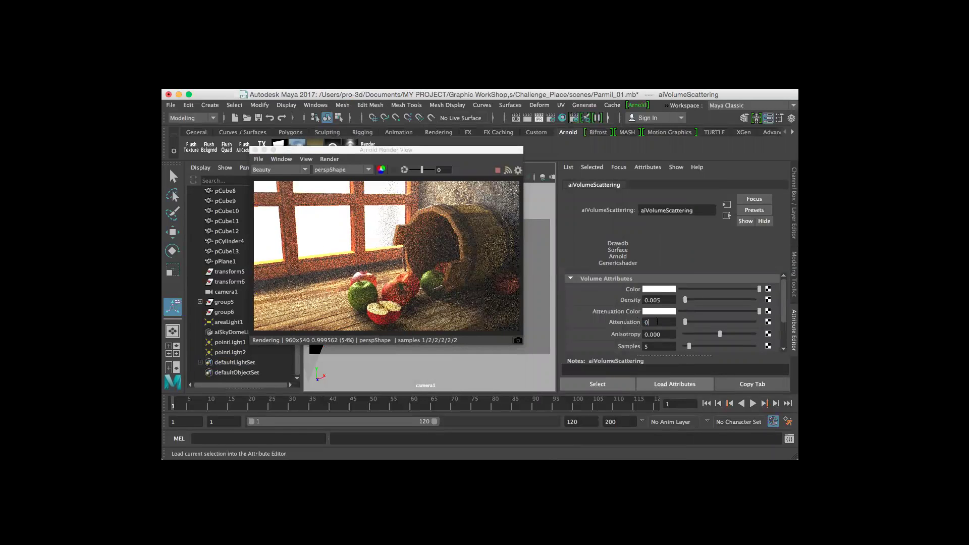
{"action": "type", "text": "0.1"}
{"action": "key", "text": "Return"}
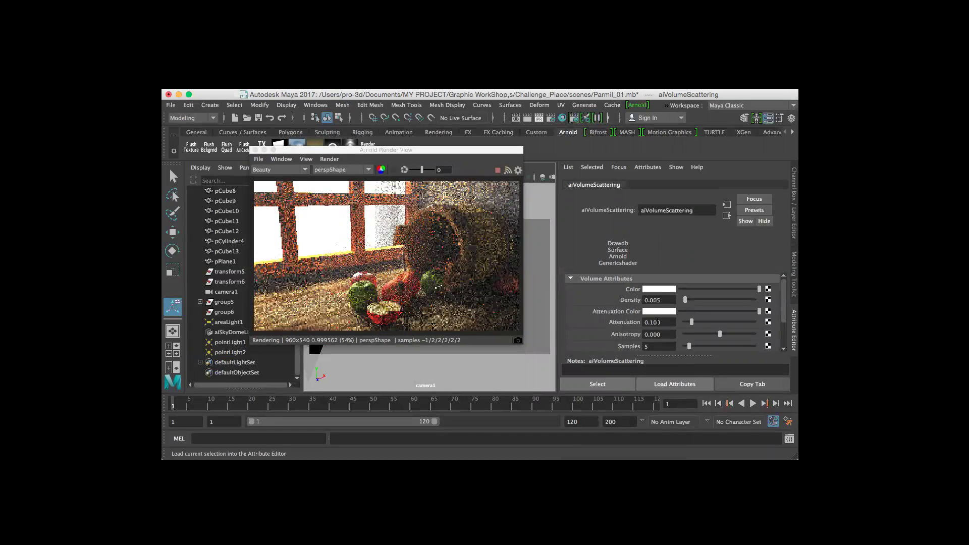
{"action": "left_click_drag", "start_coordinate": [671, 322], "coordinate": [645, 324]}
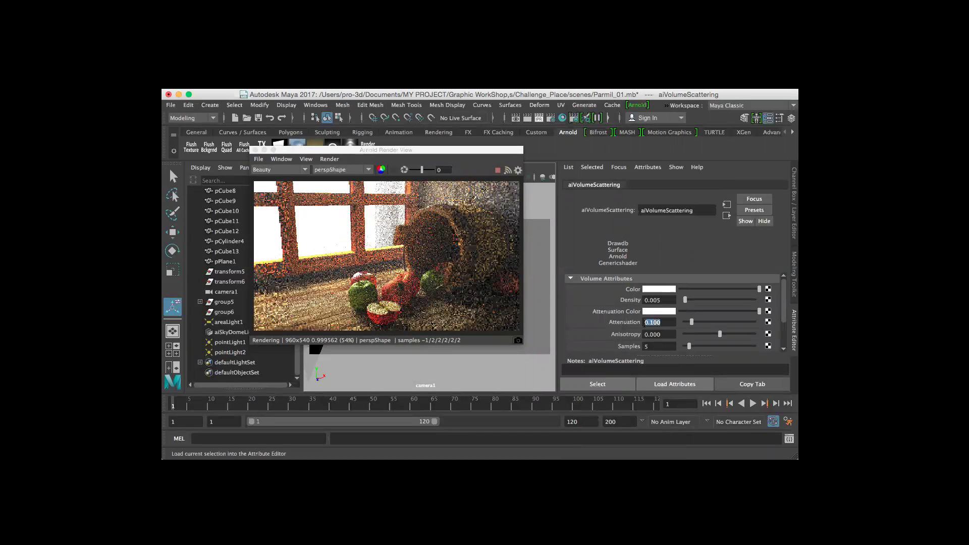
{"action": "type", "text": "1"}
{"action": "key", "text": "Return"}
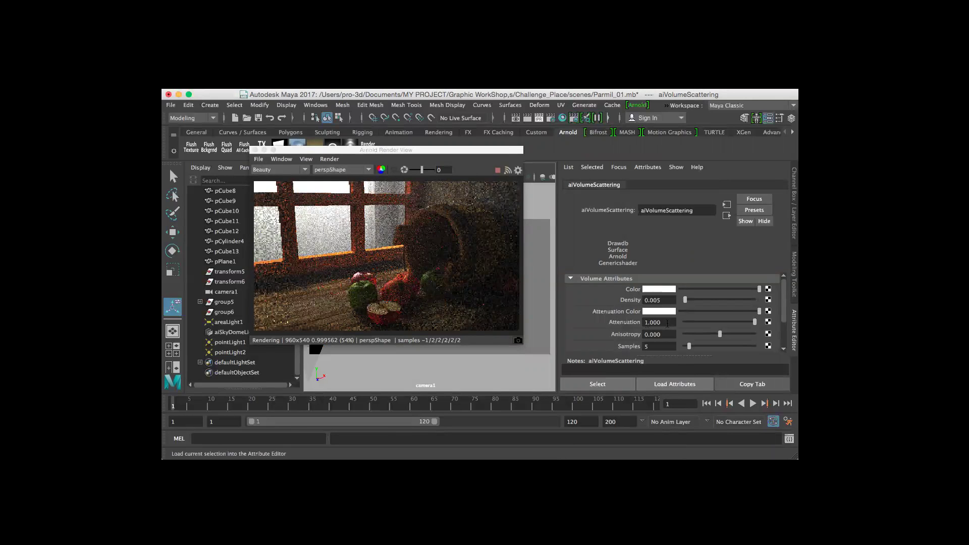
{"action": "type", "text": "0"}
{"action": "key", "text": "Return"}
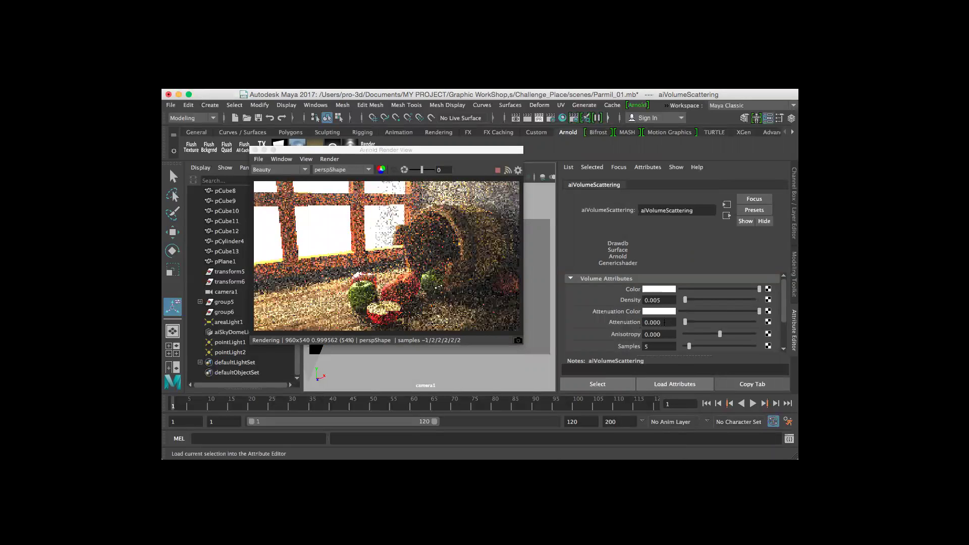
Step: Raise the aiVolumeScattering density from 0.005 to 0.009
{"action": "left_click_drag", "start_coordinate": [664, 301], "coordinate": [658, 299]}
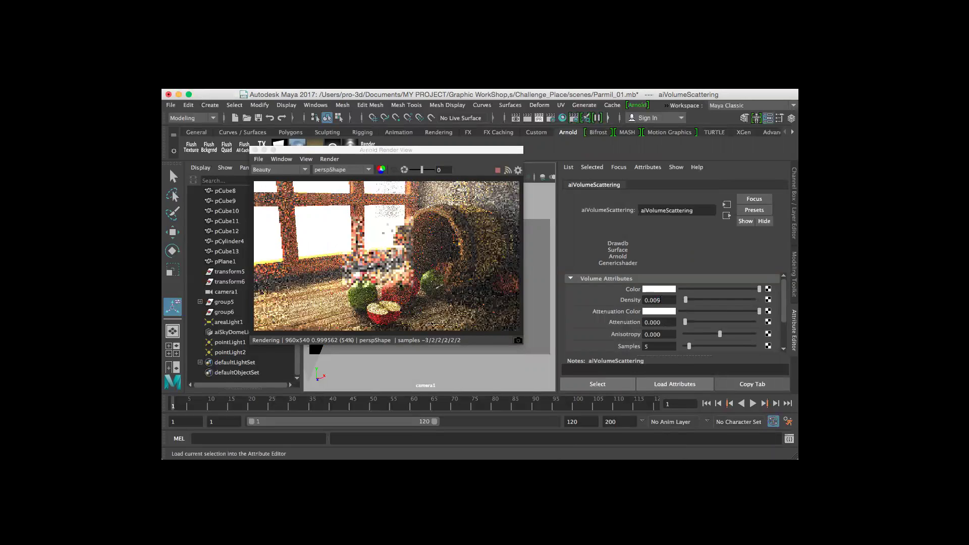
{"action": "type", "text": "9"}
{"action": "key", "text": "Return"}
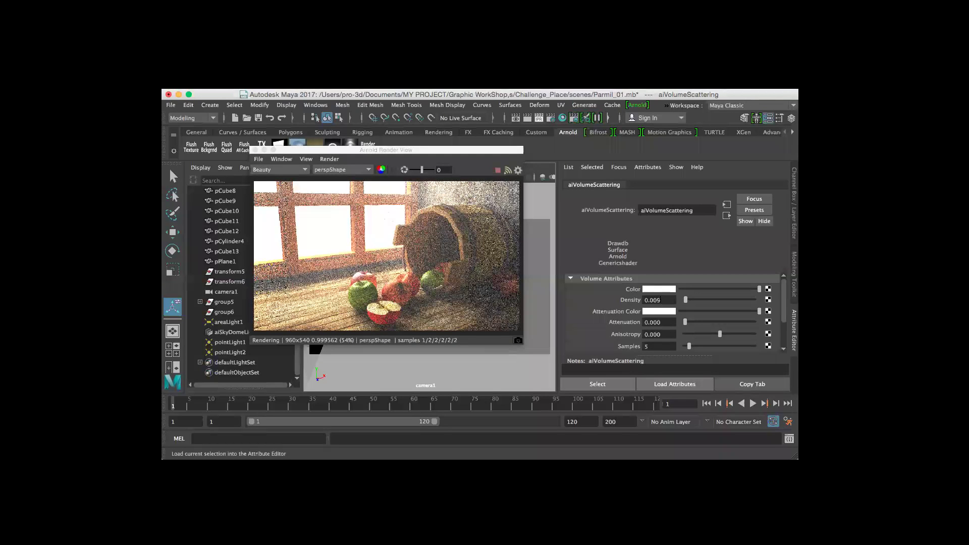
Step: Stretch the windowed wall mesh by sliding its right-side vertices along X
{"action": "left_click_drag", "start_coordinate": [432, 153], "coordinate": [705, 143]}
{"action": "scroll", "coordinate": [458, 313], "scroll_direction": "down", "scroll_amount": 5}
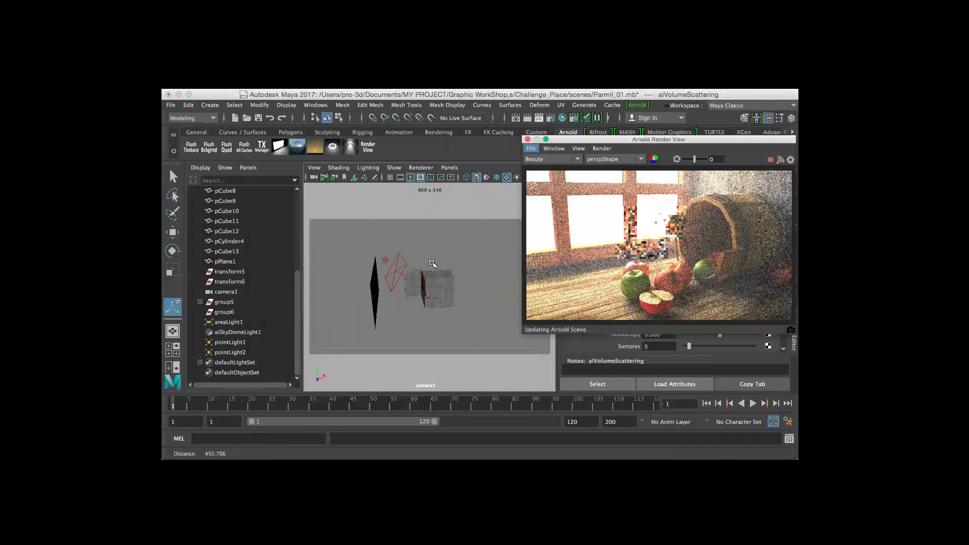
{"action": "left_click", "coordinate": [437, 285]}
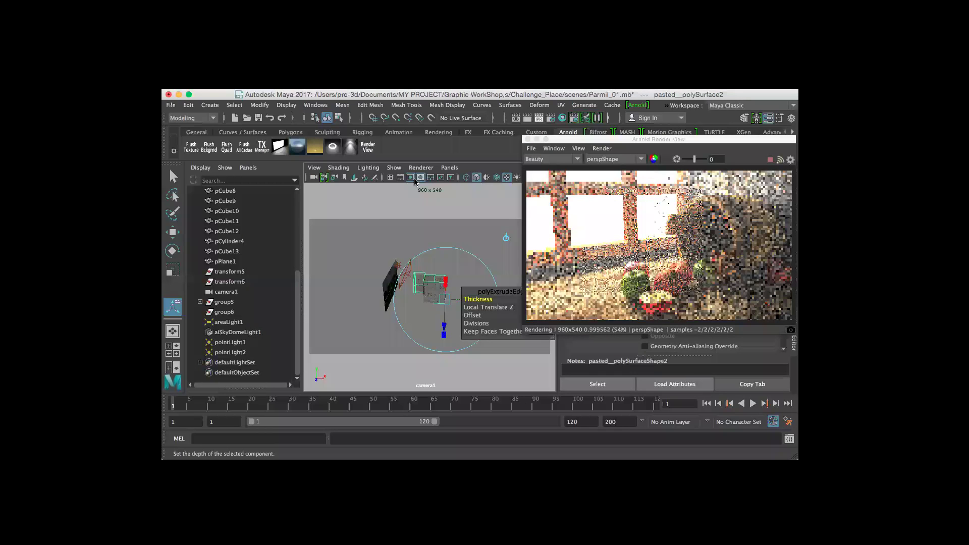
{"action": "right_click_drag", "start_coordinate": [438, 286], "coordinate": [410, 281]}
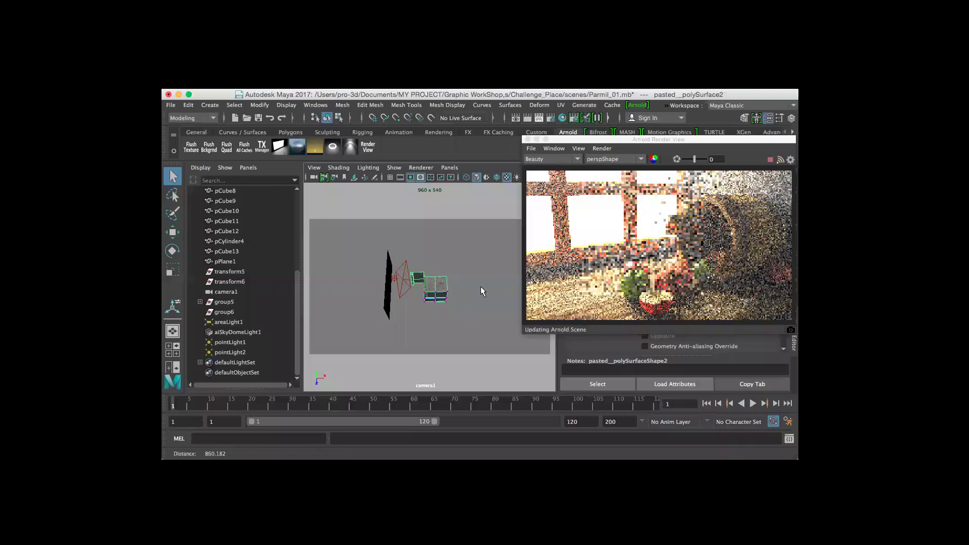
{"action": "scroll", "coordinate": [481, 286], "scroll_direction": "up", "scroll_amount": 5}
{"action": "middle_click_drag", "start_coordinate": [480, 286], "coordinate": [444, 279], "text": "alt"}
{"action": "left_click_drag", "start_coordinate": [443, 250], "coordinate": [415, 323]}
{"action": "left_click", "coordinate": [174, 233]}
{"action": "left_click_drag", "start_coordinate": [470, 298], "coordinate": [567, 297]}
Step: Select the pasted_polySurface2 block and switch it to vertex editing
{"action": "left_click", "coordinate": [418, 276]}
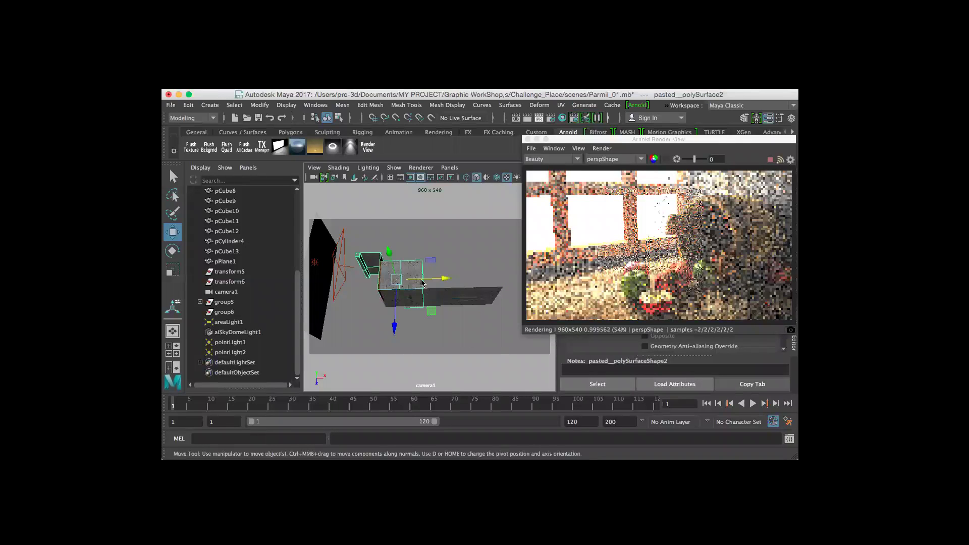
{"action": "right_click", "coordinate": [422, 283]}
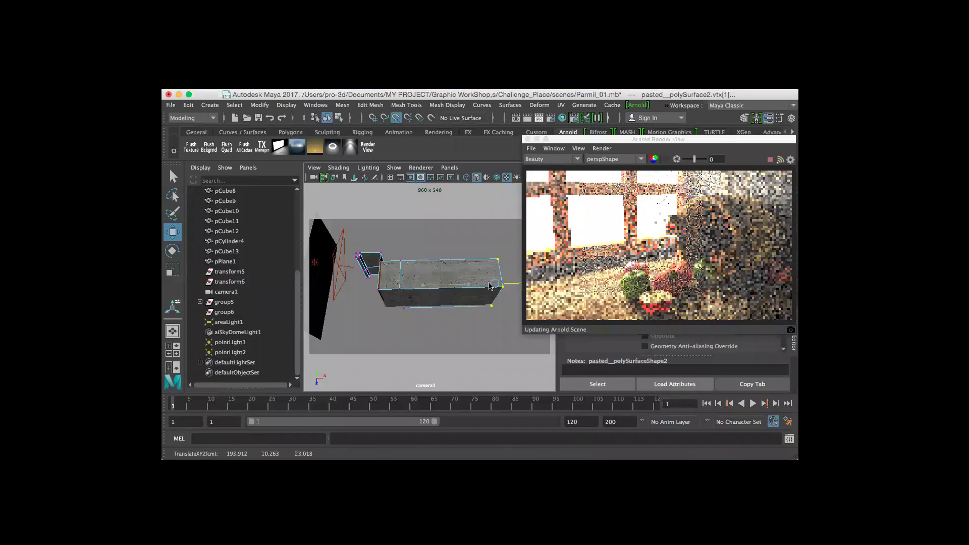
{"action": "left_click_drag", "start_coordinate": [444, 320], "coordinate": [340, 217], "text": "alt"}
{"action": "left_click_drag", "start_coordinate": [405, 260], "coordinate": [403, 287], "text": "alt"}
{"action": "right_click_drag", "start_coordinate": [423, 175], "coordinate": [370, 175]}
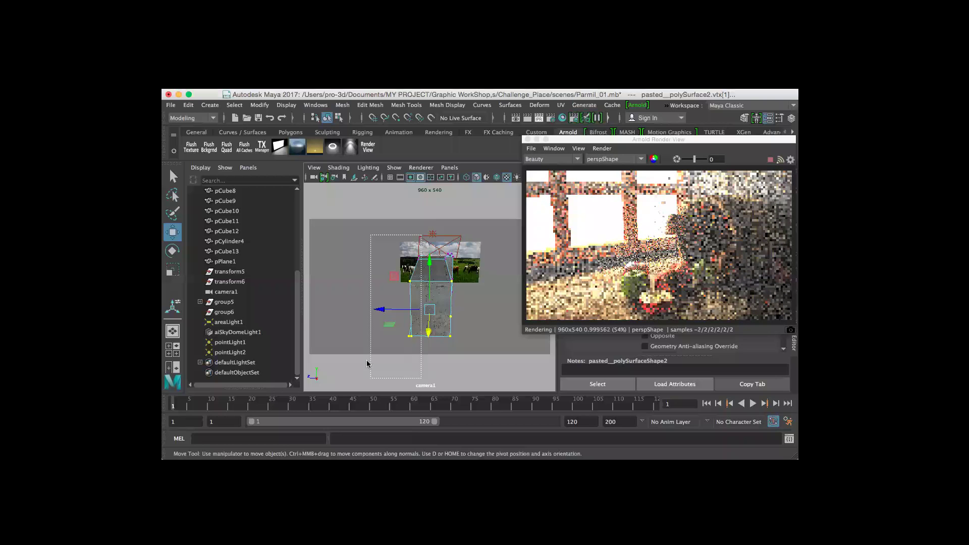
{"action": "left_click_drag", "start_coordinate": [366, 361], "coordinate": [434, 293], "text": "alt"}
Step: Marquee-select the column of end vertices on pasted_polySurface1 in vertex mode
{"action": "left_click", "coordinate": [438, 286]}
{"action": "right_click_drag", "start_coordinate": [444, 273], "coordinate": [411, 273]}
{"action": "left_click_drag", "start_coordinate": [347, 286], "coordinate": [297, 283], "text": "alt"}
{"action": "left_click_drag", "start_coordinate": [363, 234], "coordinate": [436, 358]}
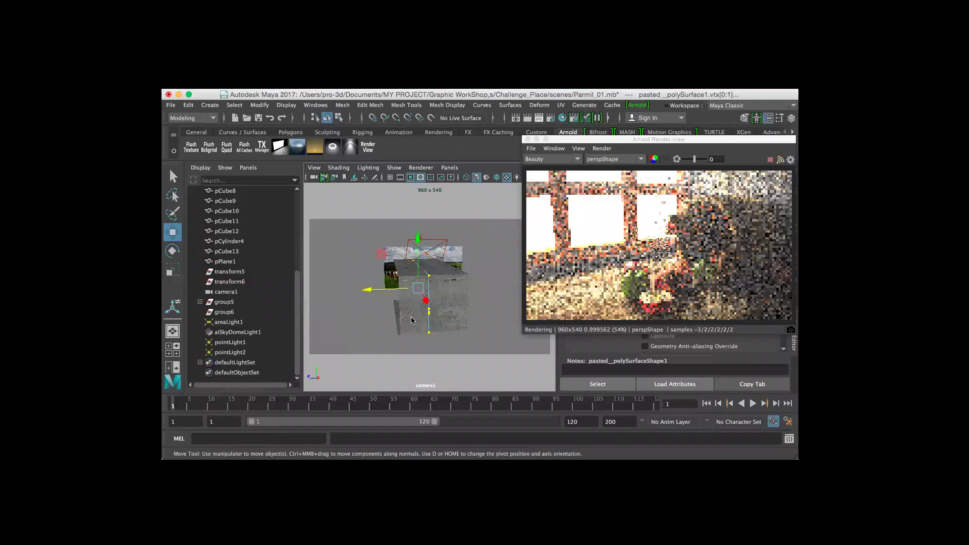
Step: Move the wall's end vertices along Z to extend the wall
{"action": "key", "text": "v"}
{"action": "left_click_drag", "start_coordinate": [369, 290], "coordinate": [396, 263]}
{"action": "key", "text": "ctrl+z"}
{"action": "right_click_drag", "start_coordinate": [413, 255], "coordinate": [476, 325], "text": "alt"}
{"action": "left_click_drag", "start_coordinate": [439, 303], "coordinate": [473, 301], "text": "alt"}
{"action": "middle_click_drag", "start_coordinate": [423, 302], "coordinate": [442, 312], "text": "alt"}
{"action": "right_click_drag", "start_coordinate": [399, 272], "coordinate": [340, 269], "text": "alt"}
{"action": "left_click_drag", "start_coordinate": [342, 265], "coordinate": [479, 281], "text": "alt"}
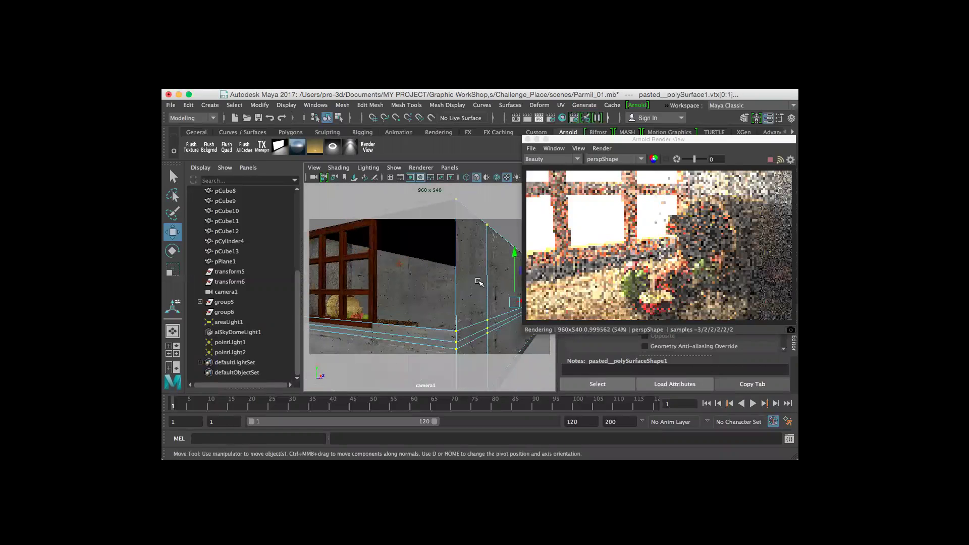
Step: Extrude a wall edge 41.565 units along Z into a new side wall
{"action": "right_click", "coordinate": [474, 177]}
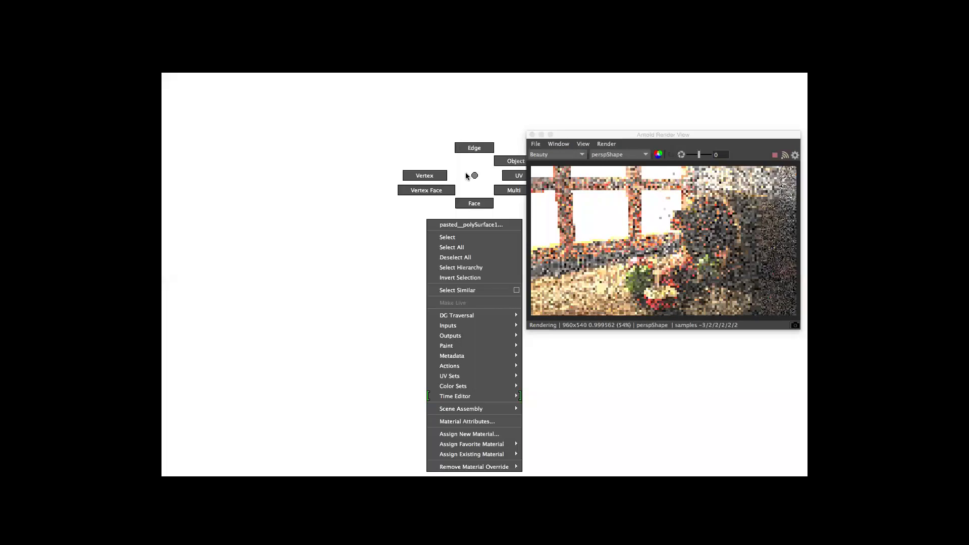
{"action": "left_click", "coordinate": [458, 227]}
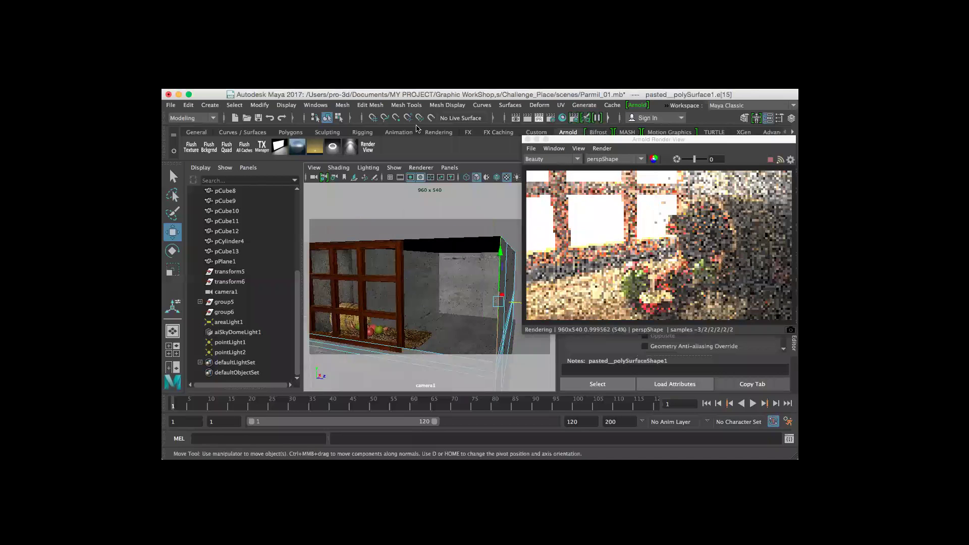
{"action": "left_click", "coordinate": [370, 104]}
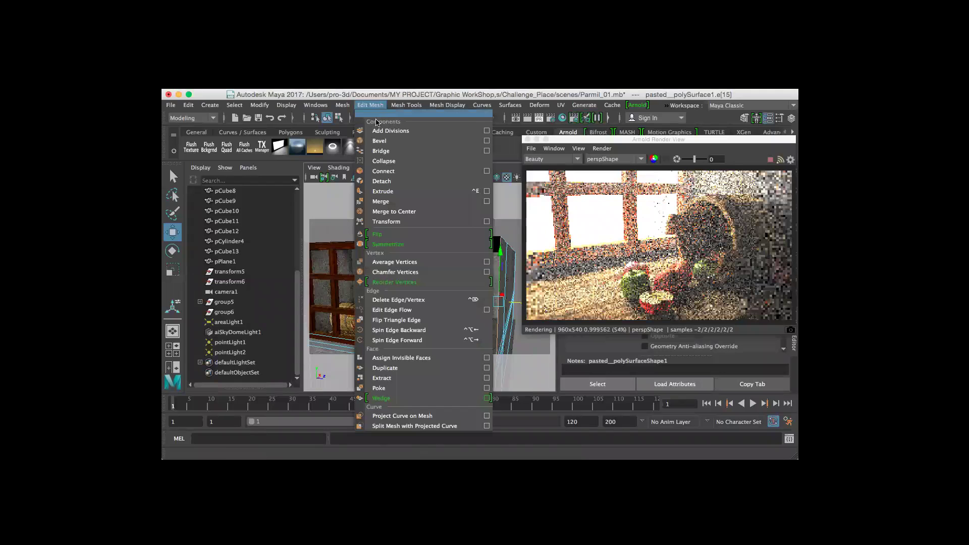
{"action": "left_click", "coordinate": [383, 191]}
{"action": "left_click_drag", "start_coordinate": [465, 294], "coordinate": [353, 284]}
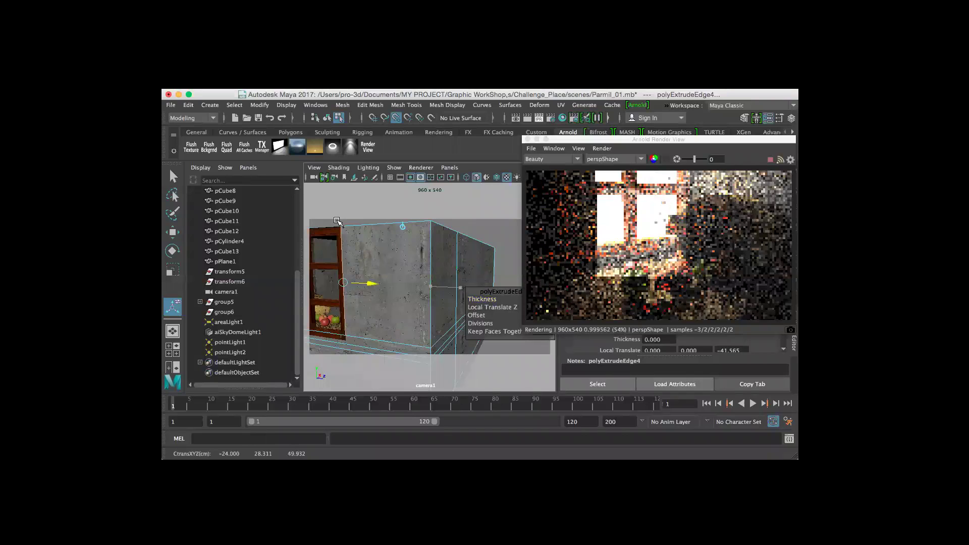
{"action": "left_click", "coordinate": [343, 282]}
{"action": "mouse_move", "coordinate": [393, 285]}
{"action": "left_mouse_down", "text": "alt"}
{"action": "mouse_move", "coordinate": [405, 294]}
{"action": "mouse_move", "coordinate": [375, 288]}
{"action": "mouse_move", "coordinate": [397, 273]}
{"action": "mouse_move", "coordinate": [329, 268]}
{"action": "mouse_move", "coordinate": [435, 257]}
{"action": "mouse_move", "coordinate": [373, 268]}
{"action": "mouse_move", "coordinate": [395, 270]}
{"action": "left_mouse_up", "text": "alt"}
{"action": "middle_click_drag", "start_coordinate": [409, 275], "coordinate": [414, 276], "text": "alt"}
{"action": "left_click_drag", "start_coordinate": [415, 276], "coordinate": [427, 275], "text": "alt"}
Step: Close the Arnold render preview and save Parmil_01.mb
{"action": "left_click_drag", "start_coordinate": [532, 141], "coordinate": [393, 133]}
{"action": "left_click", "coordinate": [389, 131]}
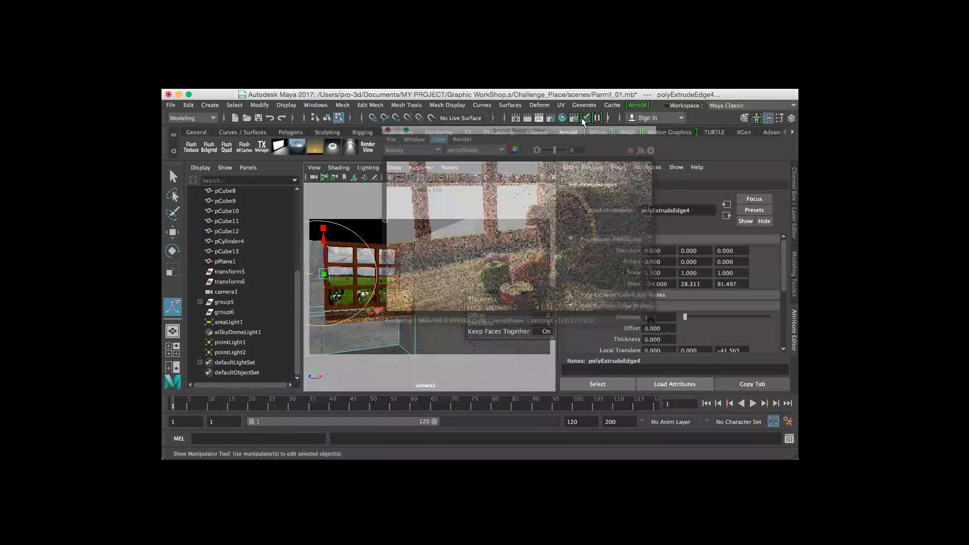
{"action": "left_click", "coordinate": [259, 118]}
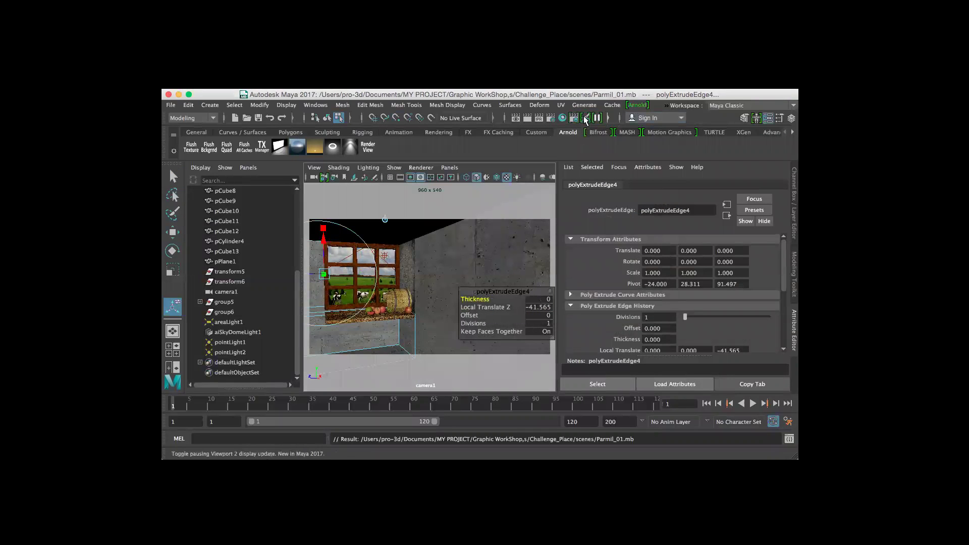
{"action": "left_click", "coordinate": [637, 105]}
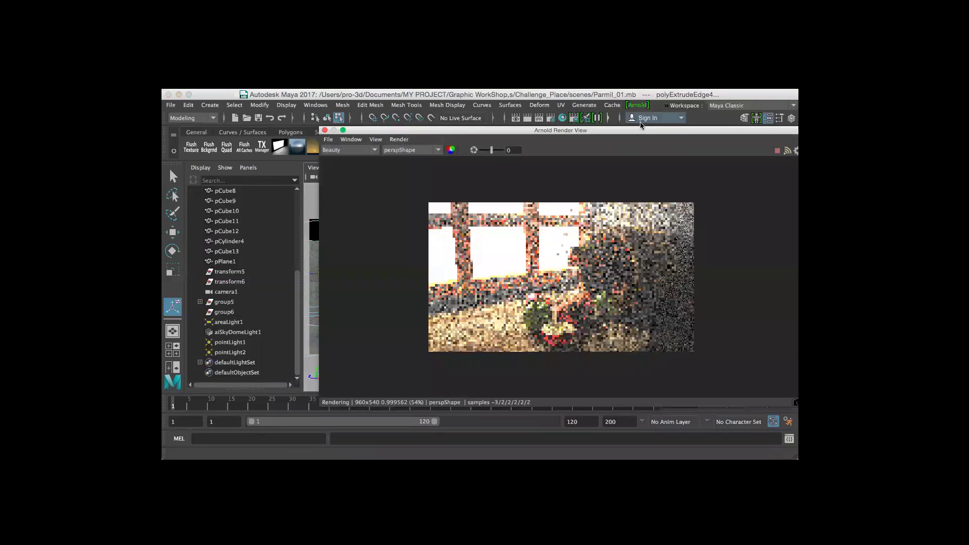
Step: Save the scene and re-render it in the Arnold render view through cameraShape1
{"action": "left_click", "coordinate": [325, 130]}
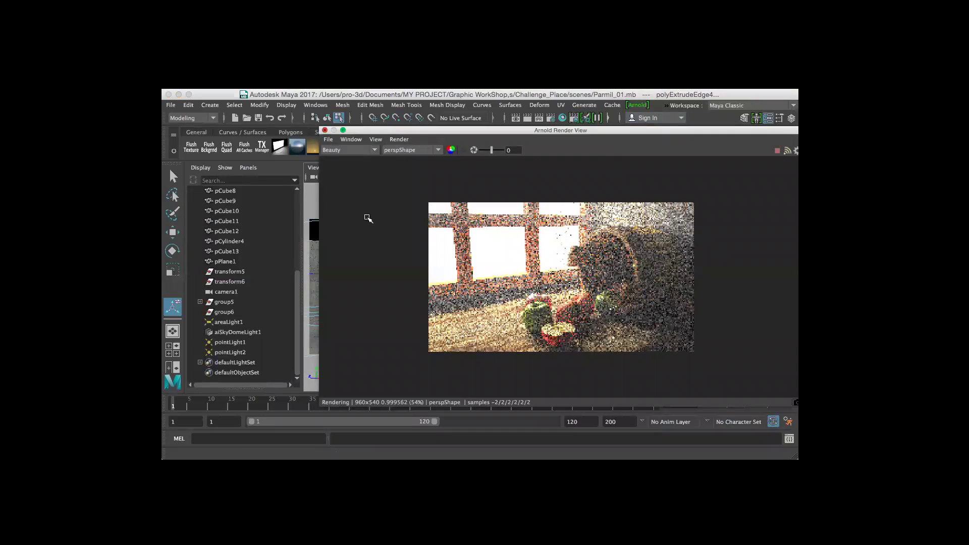
{"action": "scroll", "coordinate": [394, 272], "scroll_direction": "down", "scroll_amount": 3}
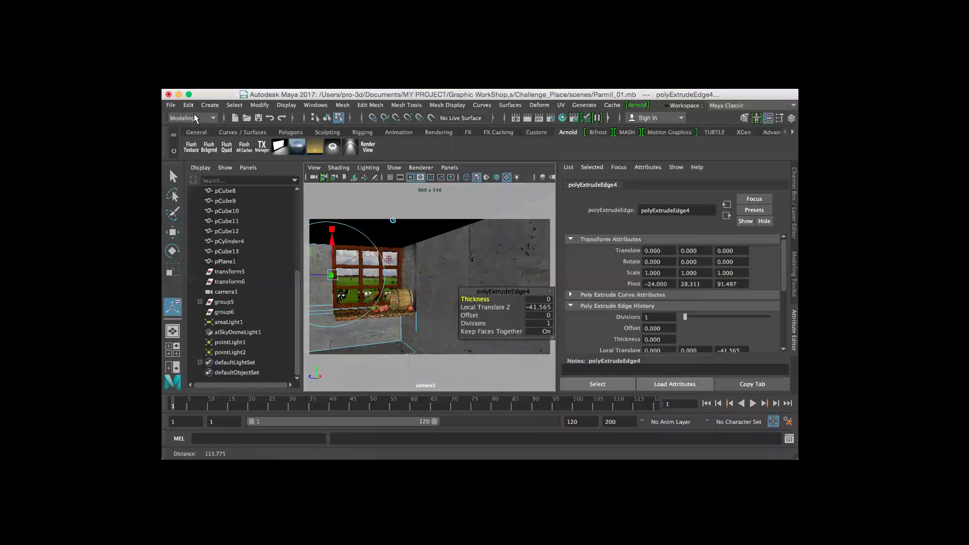
{"action": "left_click", "coordinate": [257, 119]}
{"action": "left_click", "coordinate": [635, 105]}
{"action": "left_click", "coordinate": [642, 123]}
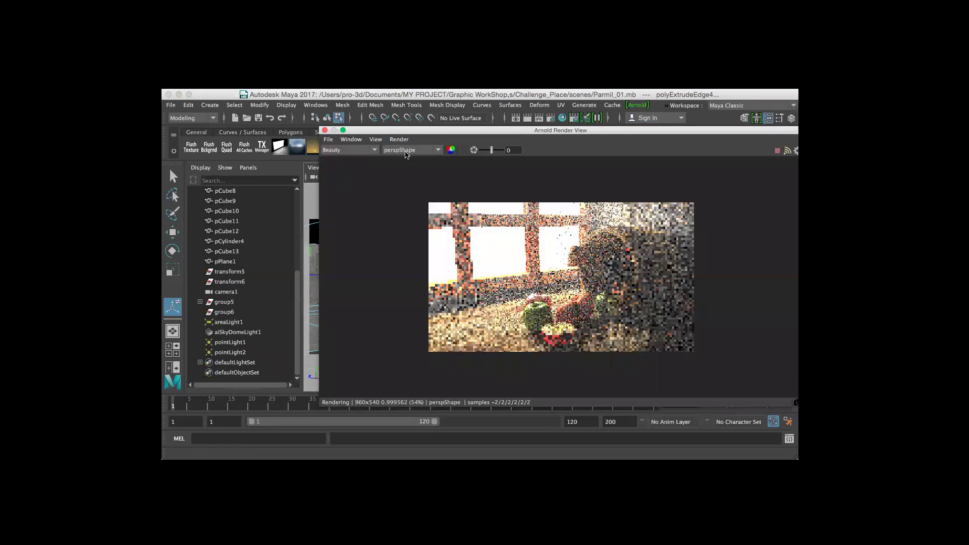
{"action": "left_click", "coordinate": [408, 150]}
{"action": "left_click", "coordinate": [407, 186]}
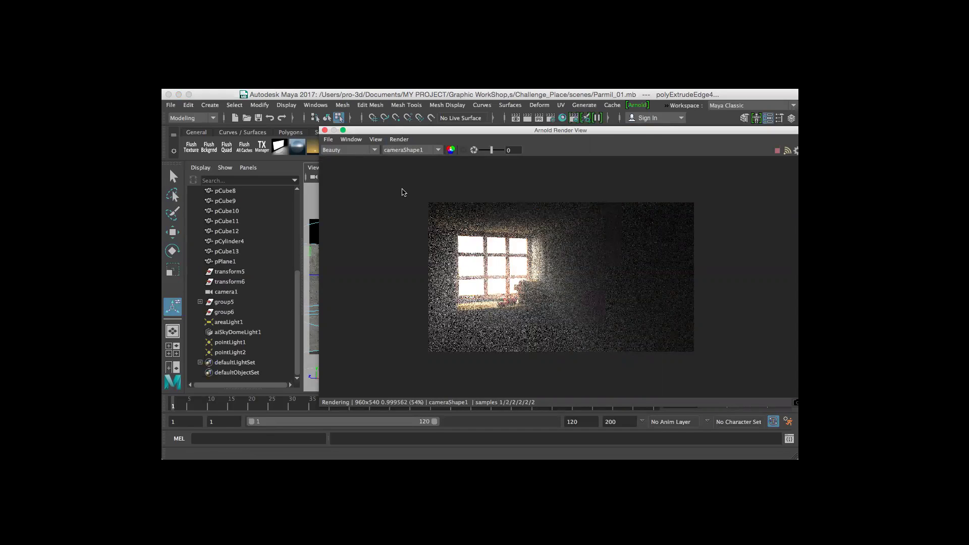
Step: Reframe the camera view toward the window beside the shrunken render view, then select pointLight2
{"action": "left_click_drag", "start_coordinate": [320, 126], "coordinate": [599, 154]}
{"action": "right_click_drag", "start_coordinate": [392, 294], "coordinate": [403, 288], "text": "alt"}
{"action": "middle_click_drag", "start_coordinate": [388, 297], "coordinate": [408, 299], "text": "alt"}
{"action": "right_click_drag", "start_coordinate": [394, 274], "coordinate": [401, 270], "text": "alt"}
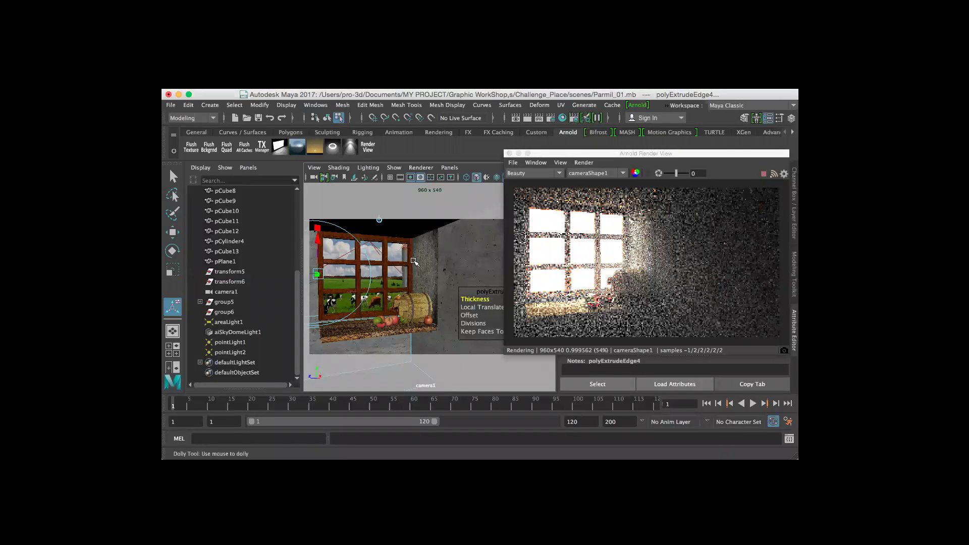
{"action": "left_click_drag", "start_coordinate": [637, 156], "coordinate": [562, 128]}
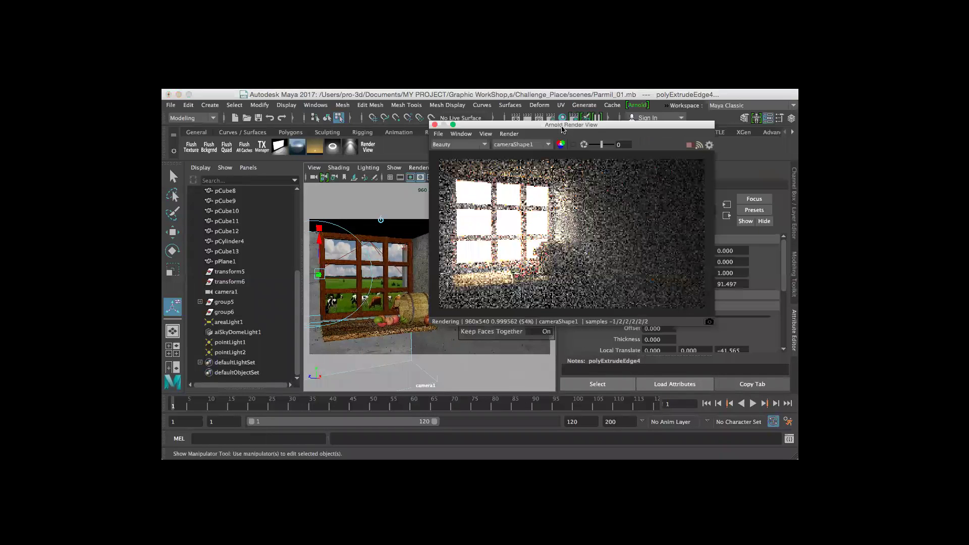
{"action": "left_click_drag", "start_coordinate": [352, 284], "coordinate": [369, 281], "text": "alt"}
{"action": "middle_click_drag", "start_coordinate": [362, 279], "coordinate": [378, 279], "text": "alt"}
{"action": "left_click_drag", "start_coordinate": [354, 285], "coordinate": [344, 285], "text": "alt"}
{"action": "middle_click_drag", "start_coordinate": [345, 277], "coordinate": [347, 277], "text": "alt"}
{"action": "mouse_move", "coordinate": [347, 277]}
{"action": "right_mouse_down", "text": "alt"}
{"action": "mouse_move", "coordinate": [333, 276]}
{"action": "mouse_move", "coordinate": [357, 271]}
{"action": "right_mouse_up", "text": "alt"}
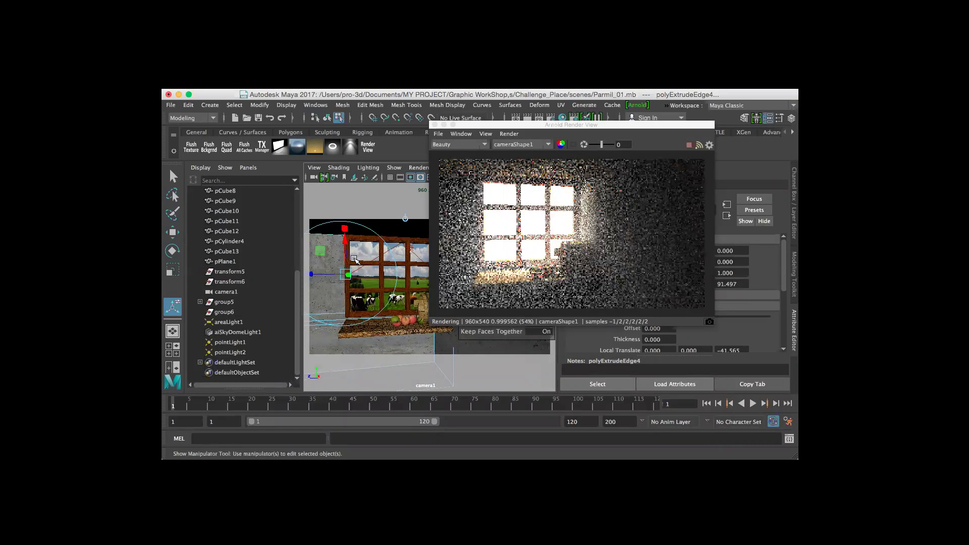
{"action": "left_click", "coordinate": [230, 353]}
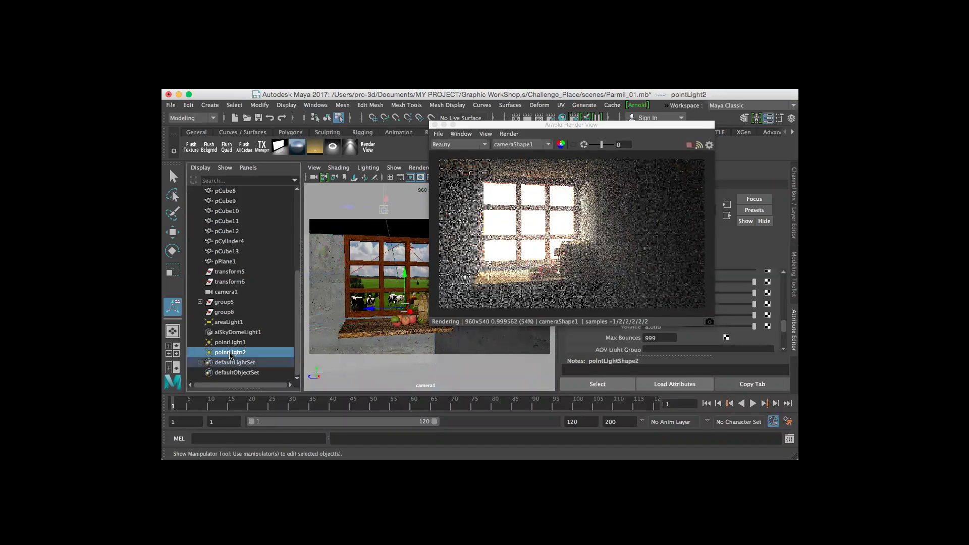
Step: Try pointLight2's Exposure at 10 and 20, then settle on 15
{"action": "left_click_drag", "start_coordinate": [511, 127], "coordinate": [304, 138]}
{"action": "scroll", "coordinate": [641, 305], "scroll_direction": "up", "scroll_amount": 5}
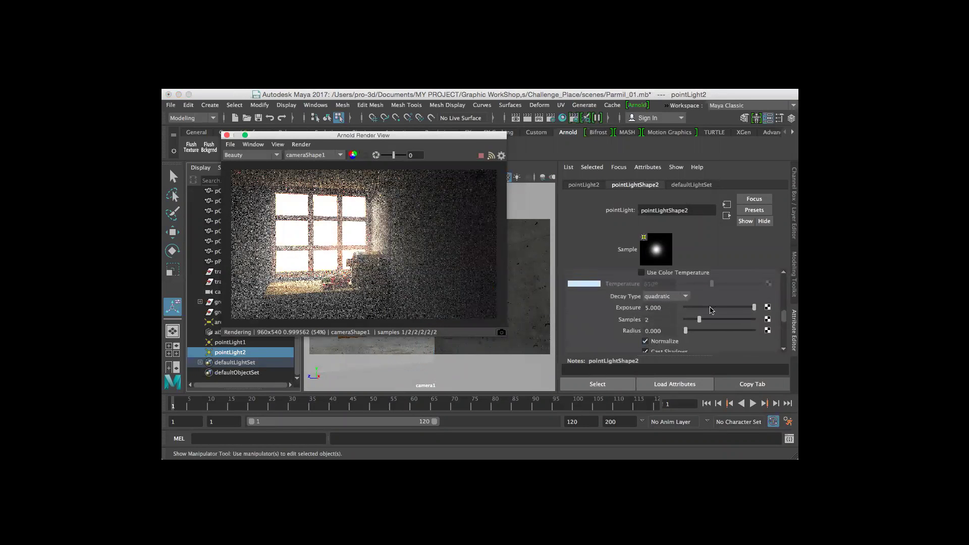
{"action": "left_click_drag", "start_coordinate": [664, 310], "coordinate": [632, 312]}
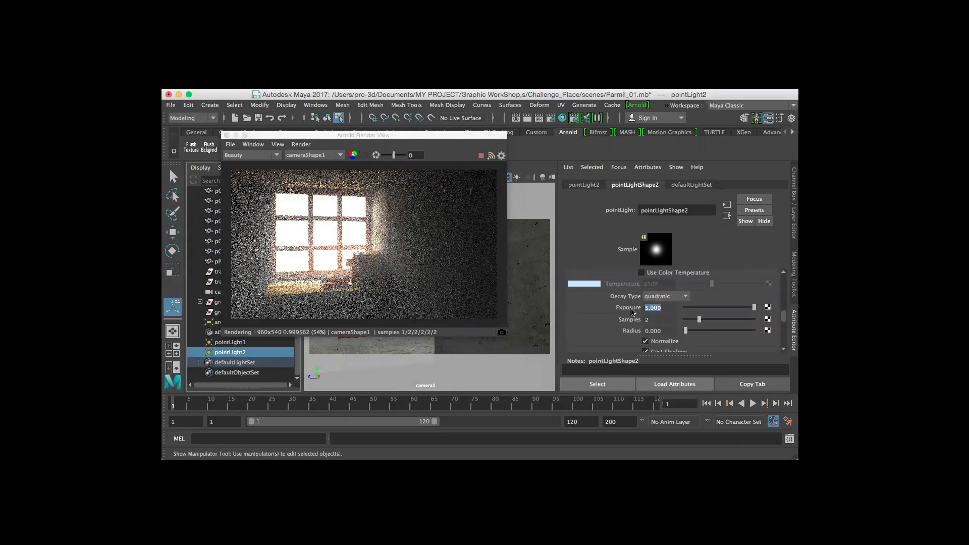
{"action": "type", "text": "10"}
{"action": "key", "text": "Return"}
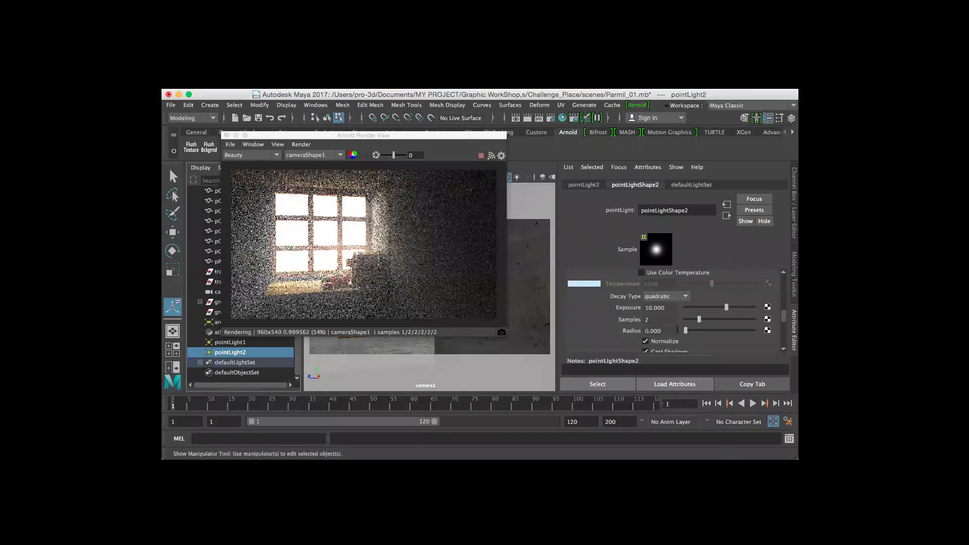
{"action": "type", "text": "20"}
{"action": "key", "text": "Return"}
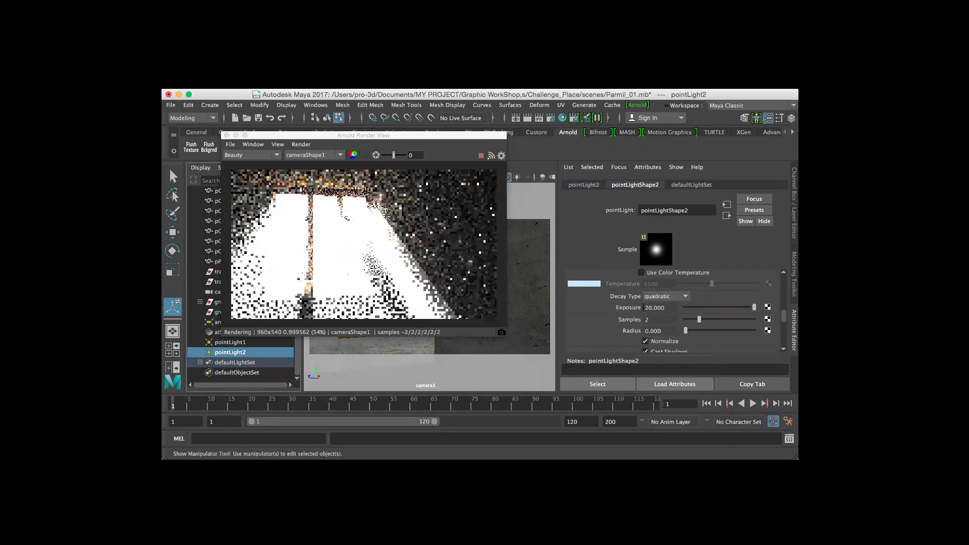
{"action": "left_click_drag", "start_coordinate": [666, 308], "coordinate": [621, 308]}
{"action": "type", "text": "1"}
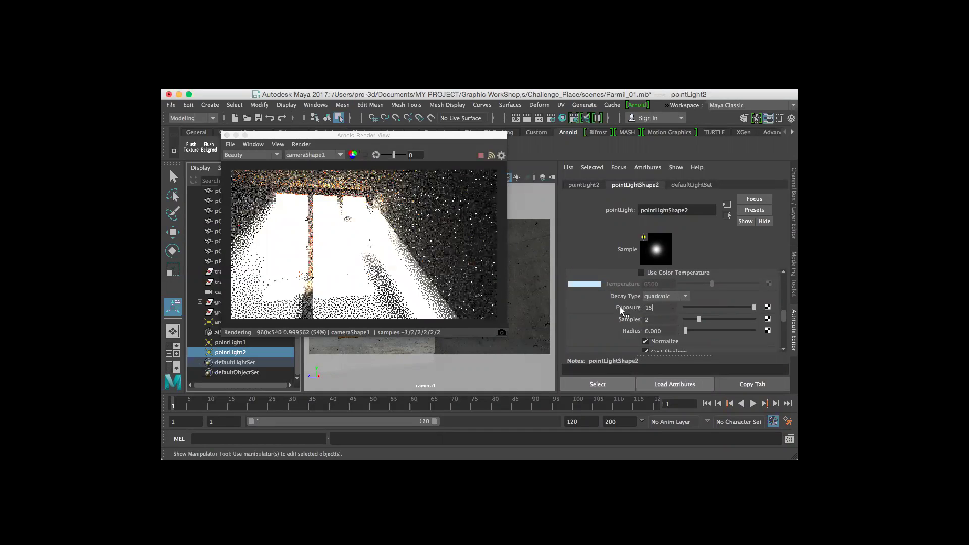
{"action": "type", "text": "5"}
{"action": "key", "text": "Return"}
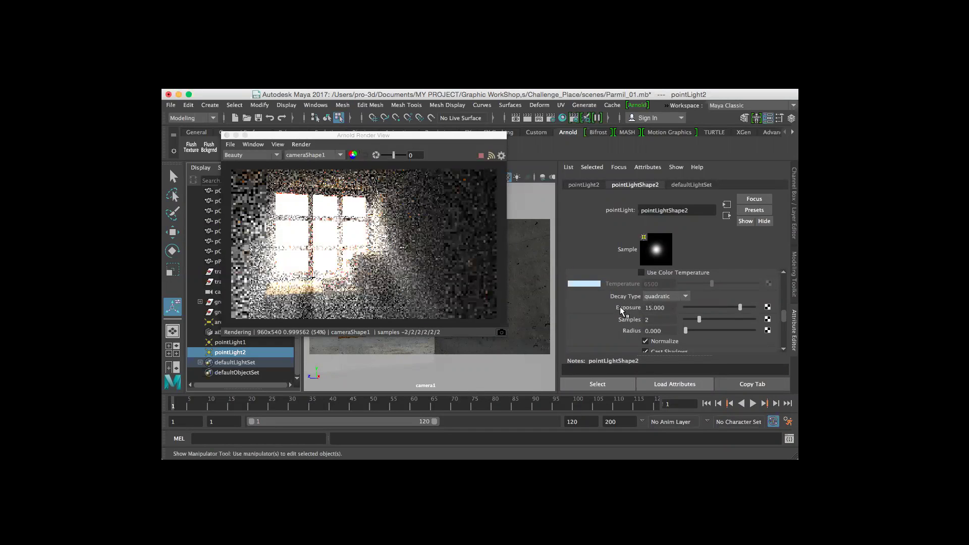
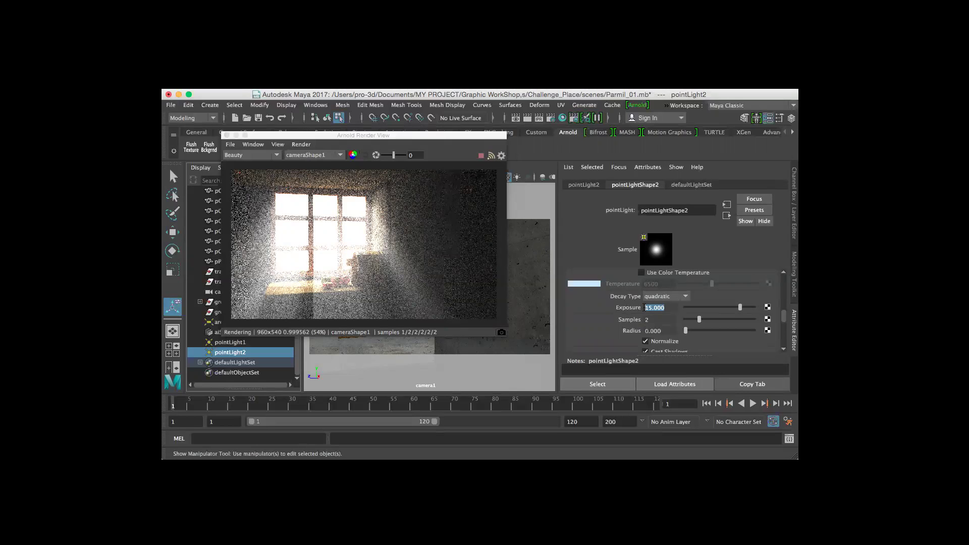
Step: Lower pointLight2's Arnold Exposure from 15 to 1 and move the render preview aside
{"action": "type", "text": "1"}
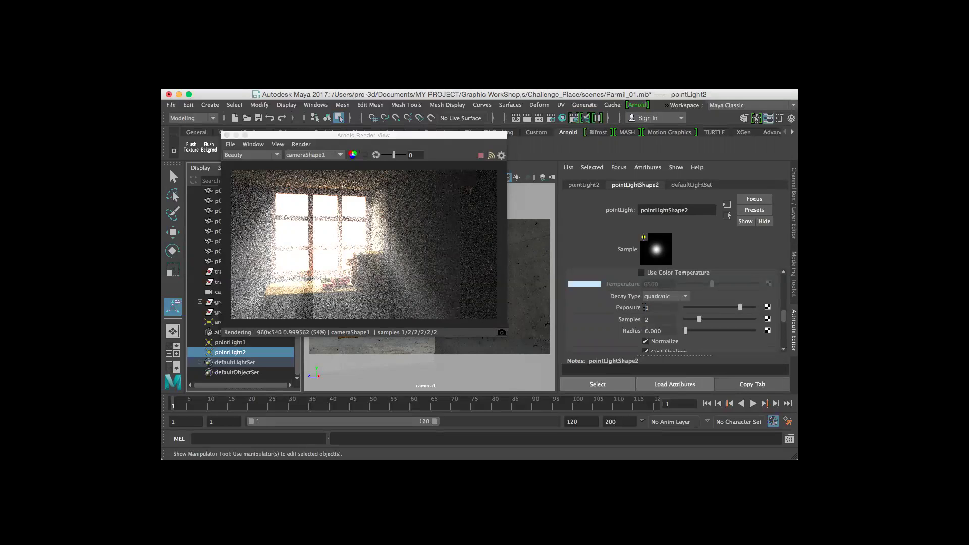
{"action": "key", "text": "Return"}
{"action": "left_click_drag", "start_coordinate": [459, 136], "coordinate": [562, 124]}
Step: Select pointLight1 and raise its Exposure to 5, then to 10
{"action": "left_click", "coordinate": [229, 342]}
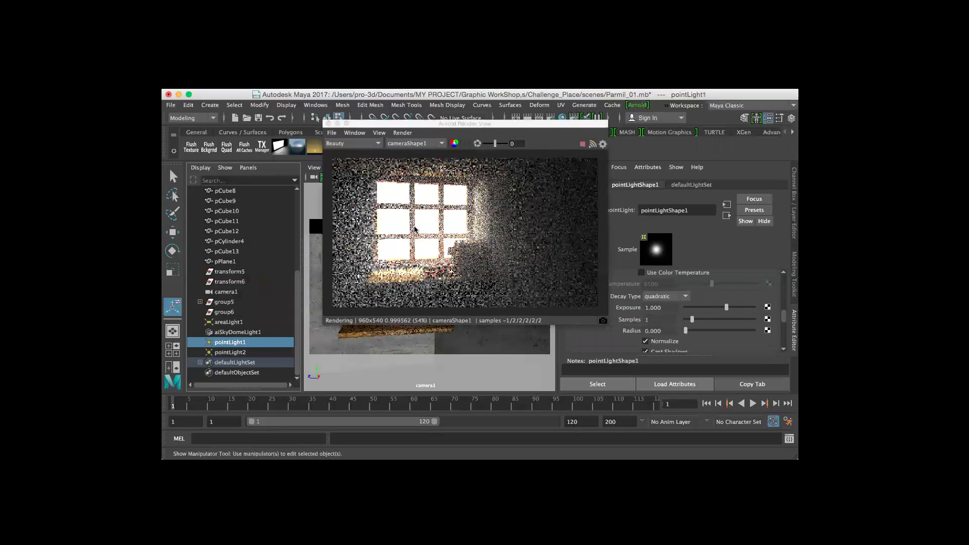
{"action": "left_click_drag", "start_coordinate": [495, 126], "coordinate": [416, 132]}
{"action": "left_click", "coordinate": [629, 310]}
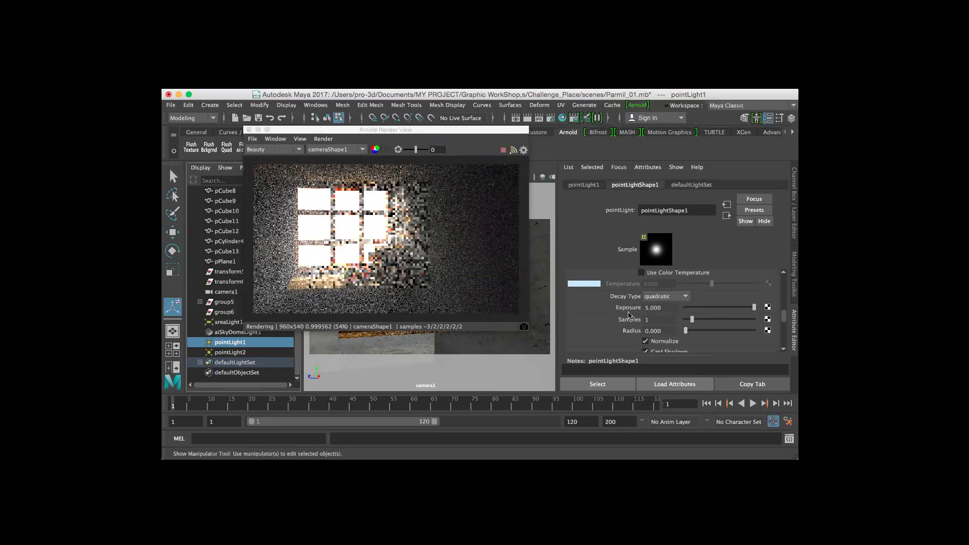
{"action": "key", "text": "Return"}
{"action": "type", "text": "10"}
{"action": "key", "text": "Return"}
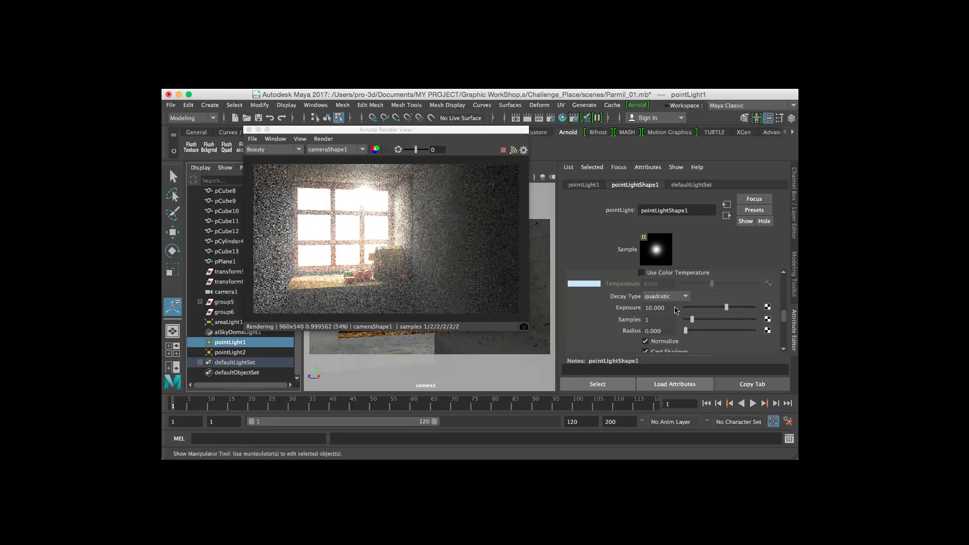
{"action": "scroll", "coordinate": [676, 310], "scroll_direction": "down", "scroll_amount": 5}
{"action": "scroll", "coordinate": [664, 320], "scroll_direction": "down", "scroll_amount": 2}
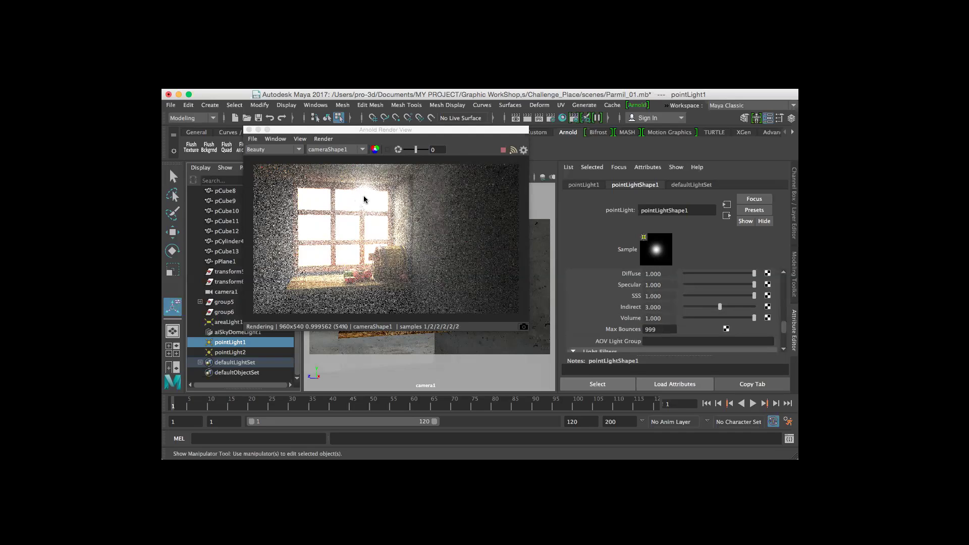
{"action": "left_click_drag", "start_coordinate": [374, 133], "coordinate": [476, 134]}
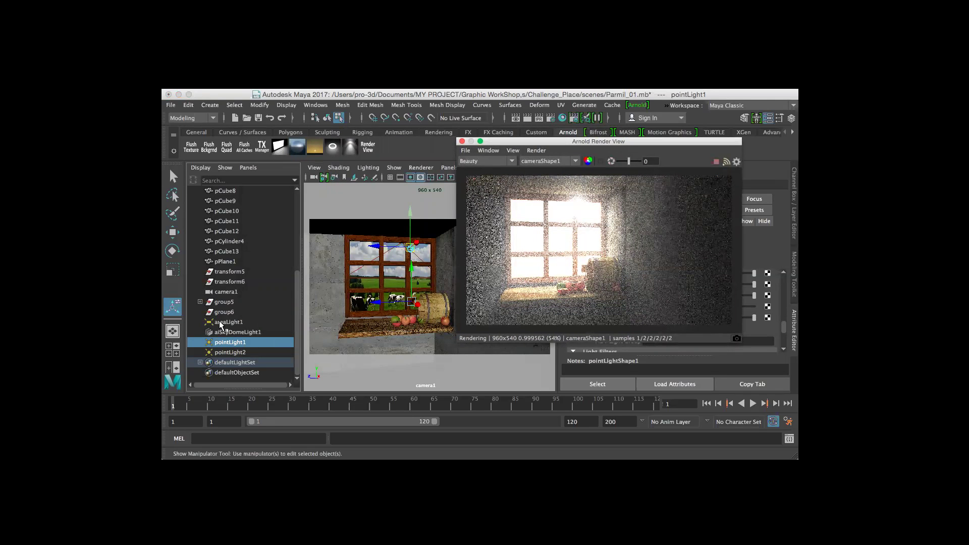
{"action": "left_click", "coordinate": [228, 352]}
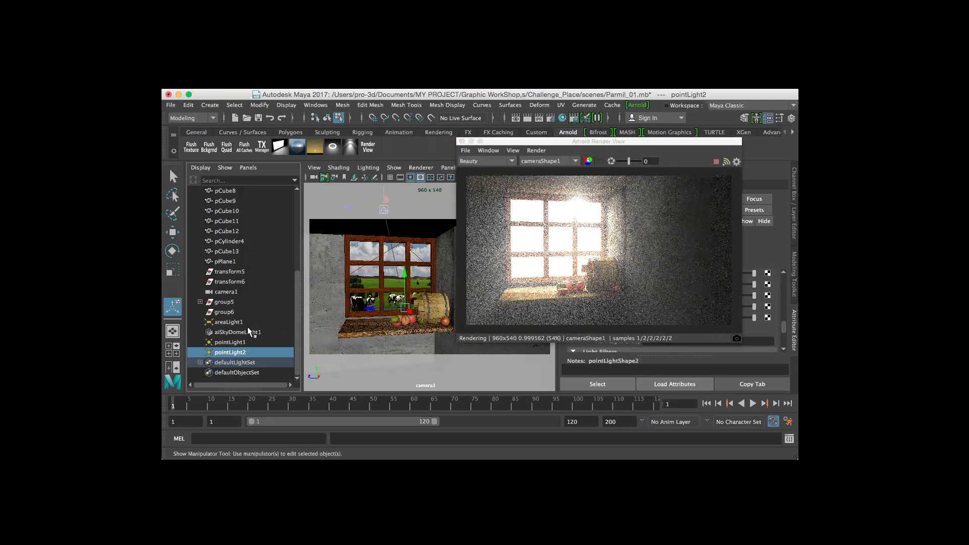
{"action": "left_click", "coordinate": [221, 343]}
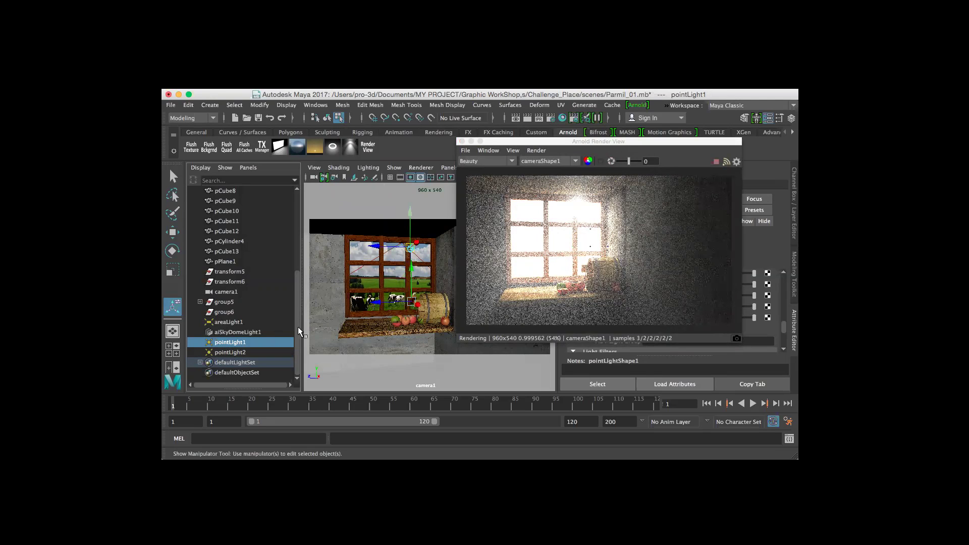
{"action": "left_click", "coordinate": [224, 354]}
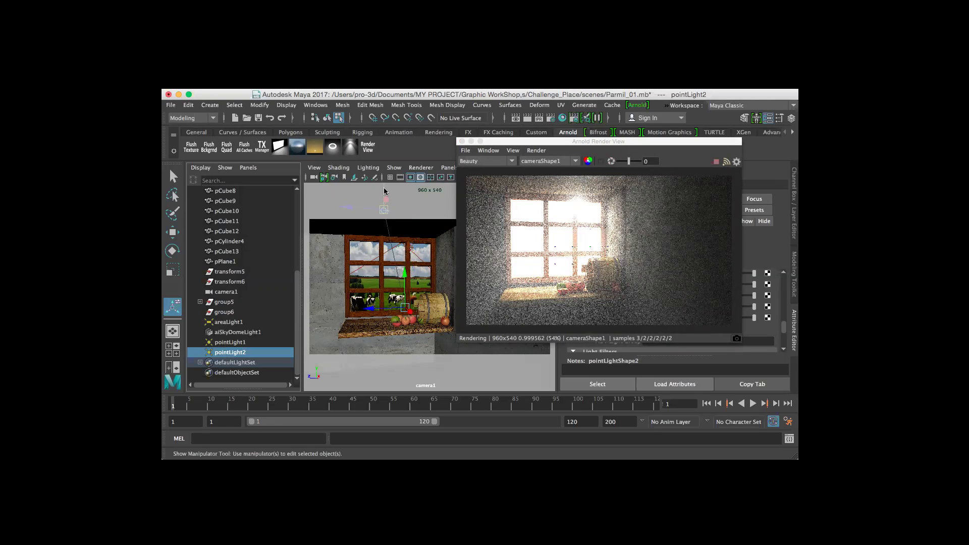
{"action": "left_click_drag", "start_coordinate": [429, 288], "coordinate": [446, 272], "text": "alt"}
{"action": "left_click_drag", "start_coordinate": [316, 279], "coordinate": [379, 242], "text": "alt"}
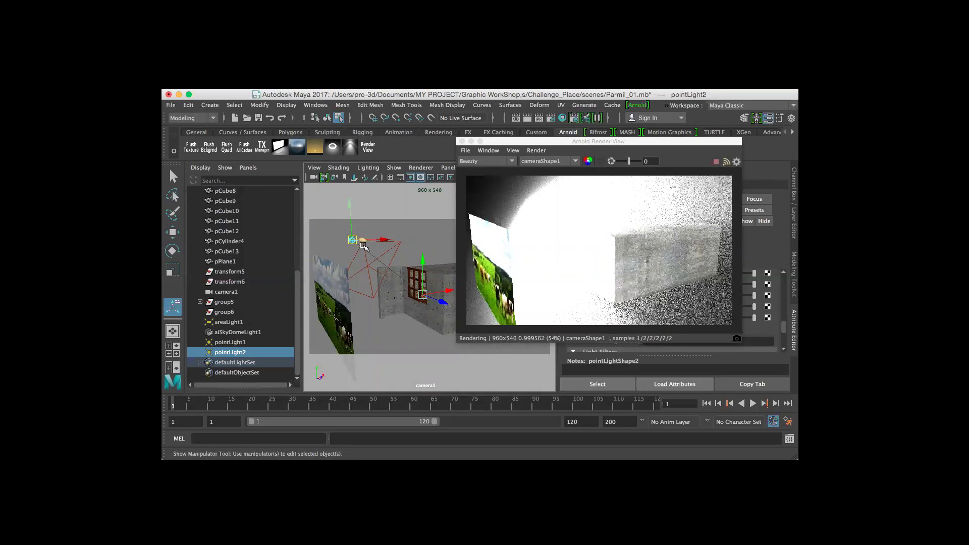
{"action": "left_click_drag", "start_coordinate": [380, 252], "coordinate": [423, 319], "text": "alt"}
{"action": "scroll", "coordinate": [423, 320], "scroll_direction": "up", "scroll_amount": 5}
{"action": "mouse_move", "coordinate": [404, 263]}
{"action": "left_mouse_down", "text": "alt"}
{"action": "mouse_move", "coordinate": [373, 259]}
{"action": "mouse_move", "coordinate": [409, 253]}
{"action": "left_mouse_up", "text": "alt"}
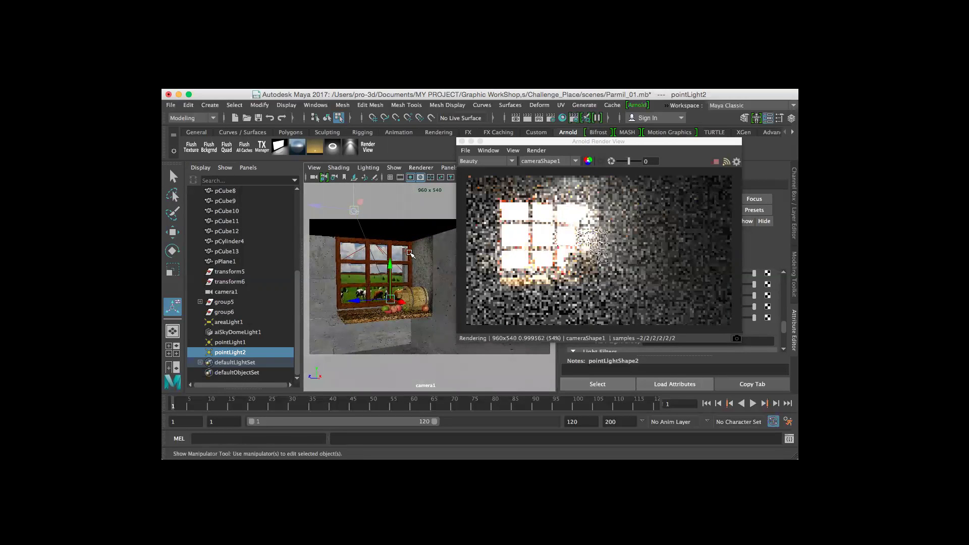
{"action": "left_click", "coordinate": [407, 254]}
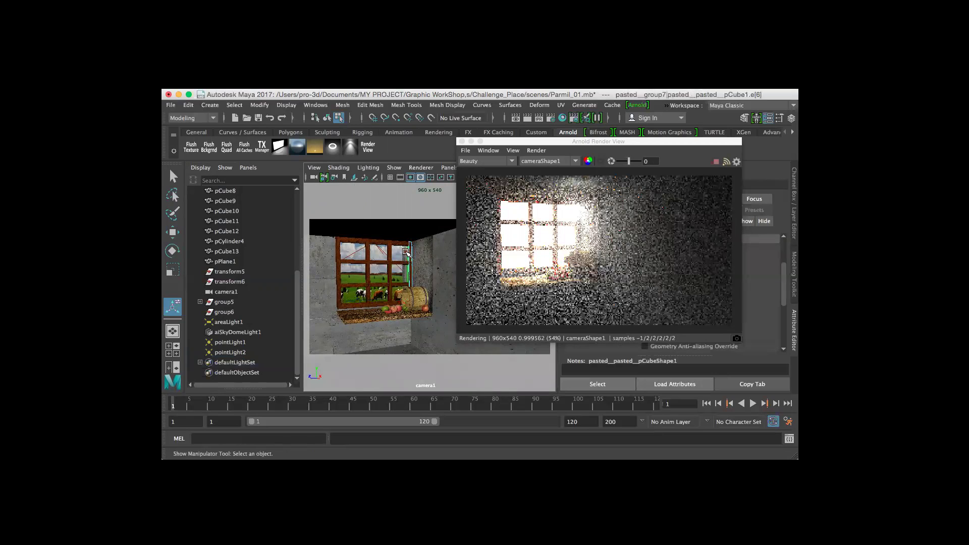
{"action": "right_click", "coordinate": [411, 247]}
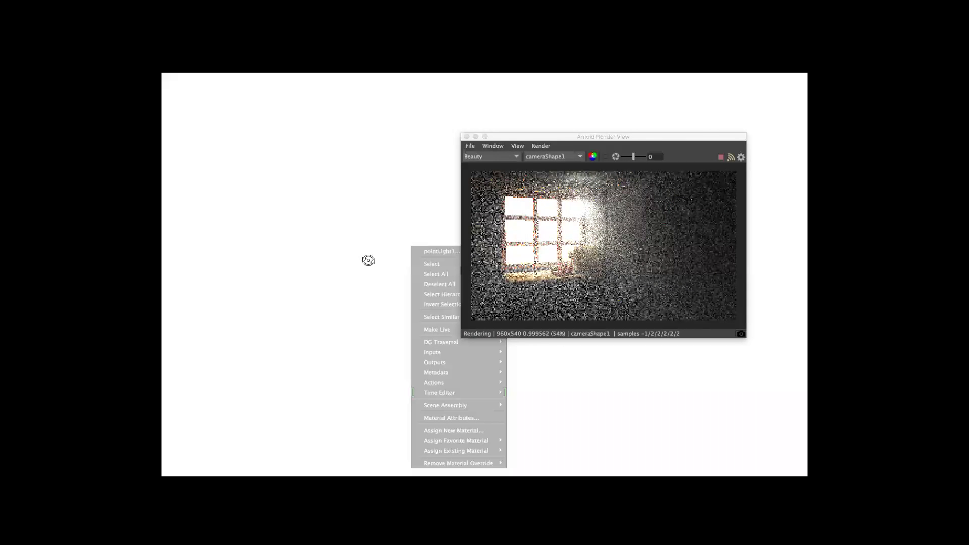
{"action": "left_click_drag", "start_coordinate": [369, 261], "coordinate": [362, 276], "text": "alt"}
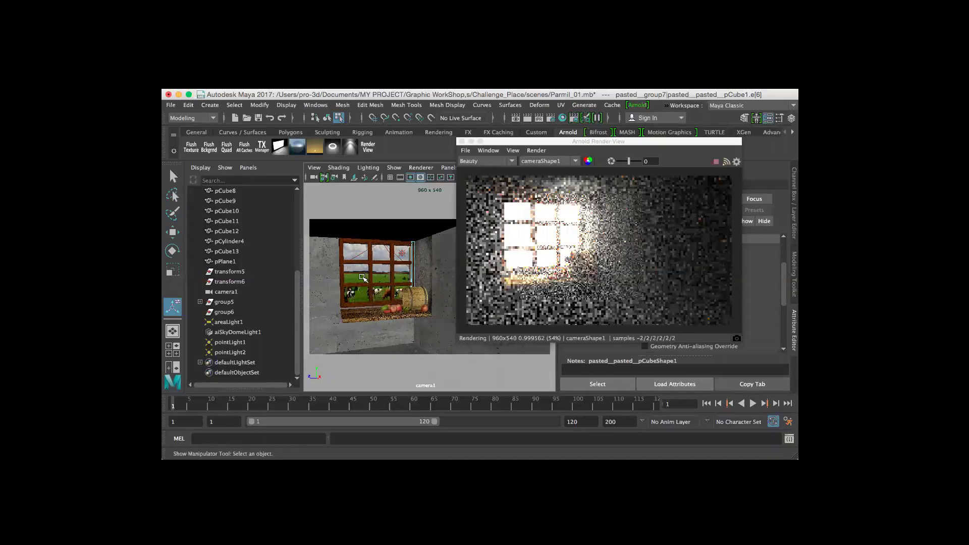
{"action": "right_click_drag", "start_coordinate": [378, 289], "coordinate": [412, 302], "text": "alt"}
{"action": "left_click_drag", "start_coordinate": [412, 301], "coordinate": [405, 277], "text": "alt"}
{"action": "left_click", "coordinate": [227, 343]}
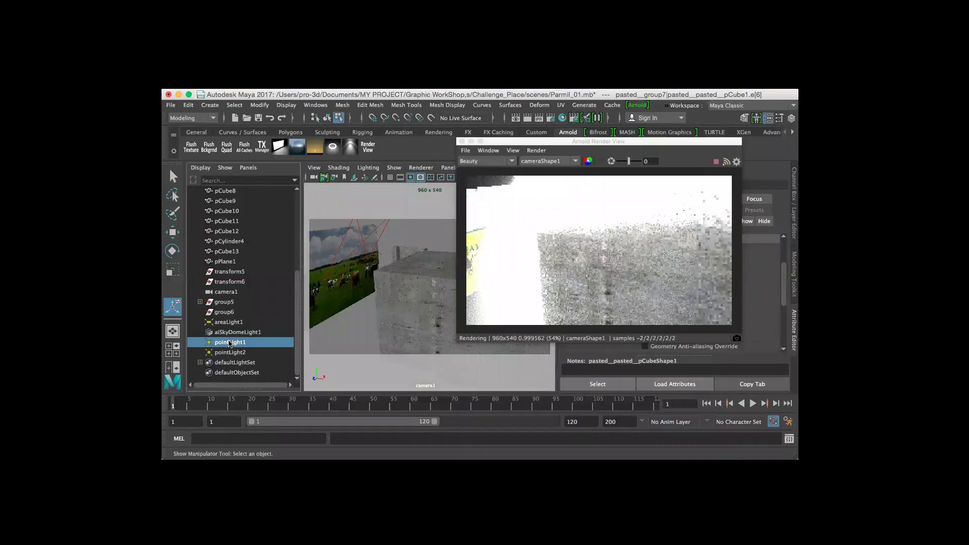
{"action": "left_click", "coordinate": [226, 354]}
{"action": "left_click_drag", "start_coordinate": [342, 277], "coordinate": [347, 242], "text": "alt"}
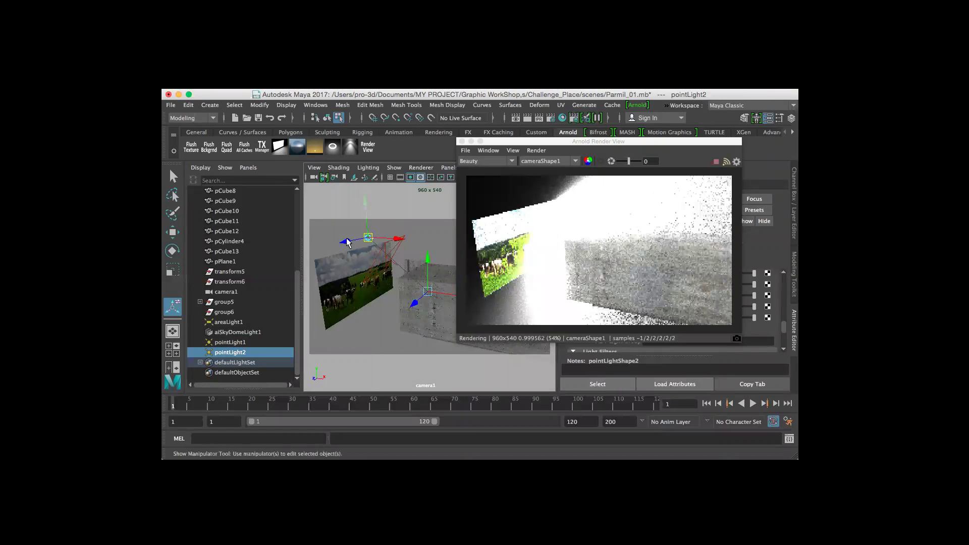
{"action": "left_click_drag", "start_coordinate": [540, 141], "coordinate": [631, 225]}
{"action": "left_click_drag", "start_coordinate": [409, 256], "coordinate": [335, 234], "text": "alt"}
{"action": "right_click_drag", "start_coordinate": [425, 276], "coordinate": [427, 276], "text": "alt"}
{"action": "left_click_drag", "start_coordinate": [427, 276], "coordinate": [399, 284], "text": "alt"}
Step: Orbit camera1 to a more frontal view of the window
{"action": "left_click_drag", "start_coordinate": [598, 226], "coordinate": [301, 196]}
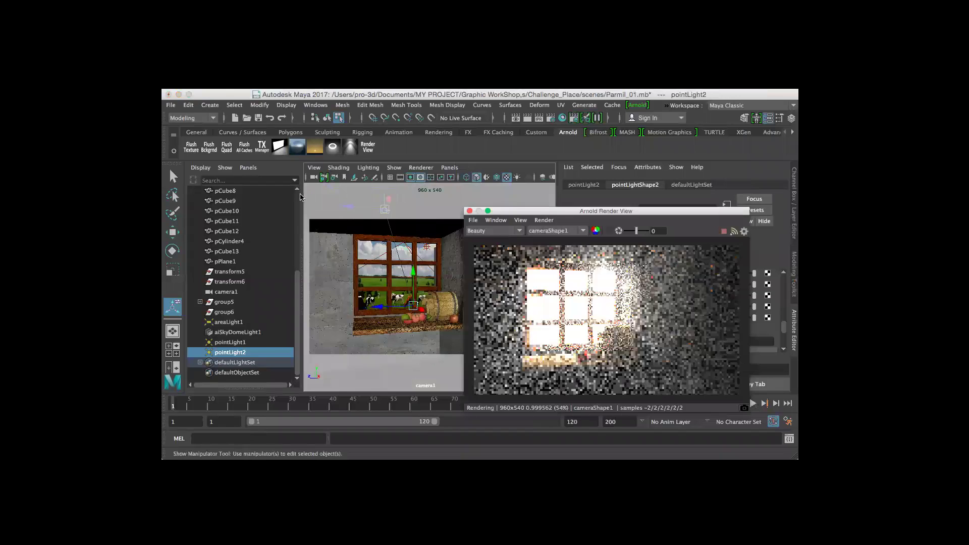
{"action": "left_click_drag", "start_coordinate": [555, 211], "coordinate": [317, 191]}
{"action": "scroll", "coordinate": [668, 309], "scroll_direction": "down", "scroll_amount": 3}
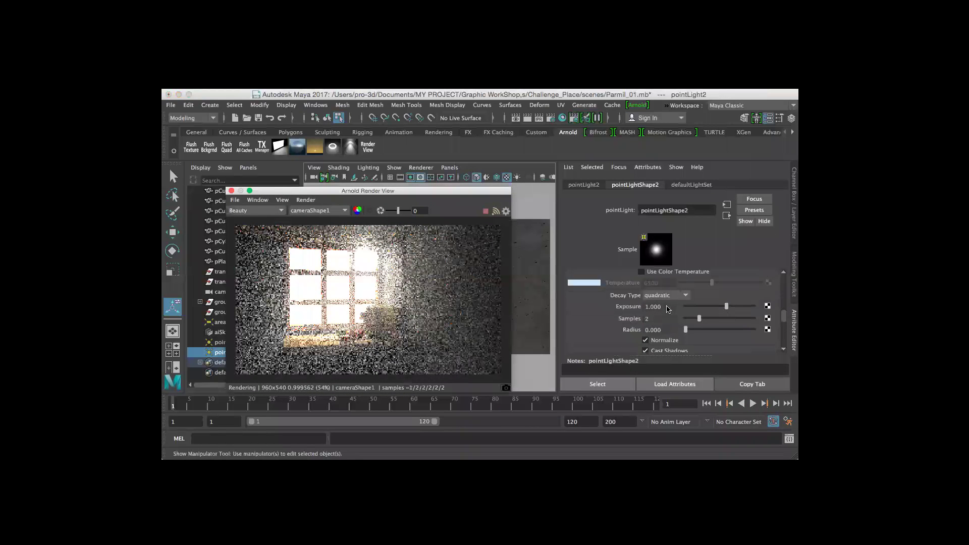
{"action": "scroll", "coordinate": [672, 328], "scroll_direction": "down", "scroll_amount": 3}
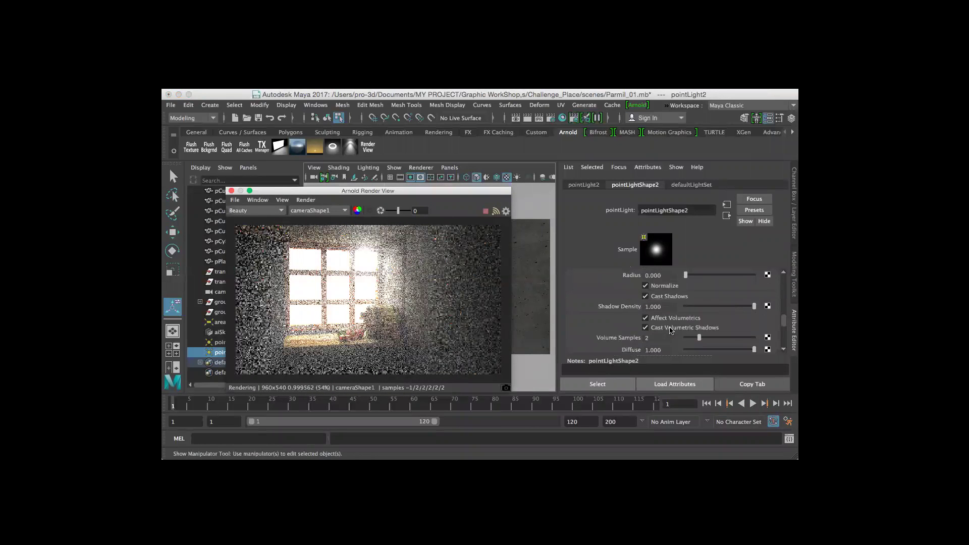
{"action": "scroll", "coordinate": [670, 331], "scroll_direction": "down", "scroll_amount": 3}
Step: Set pointLight2's Volume contribution to 3, then to 1
{"action": "left_click", "coordinate": [640, 322]}
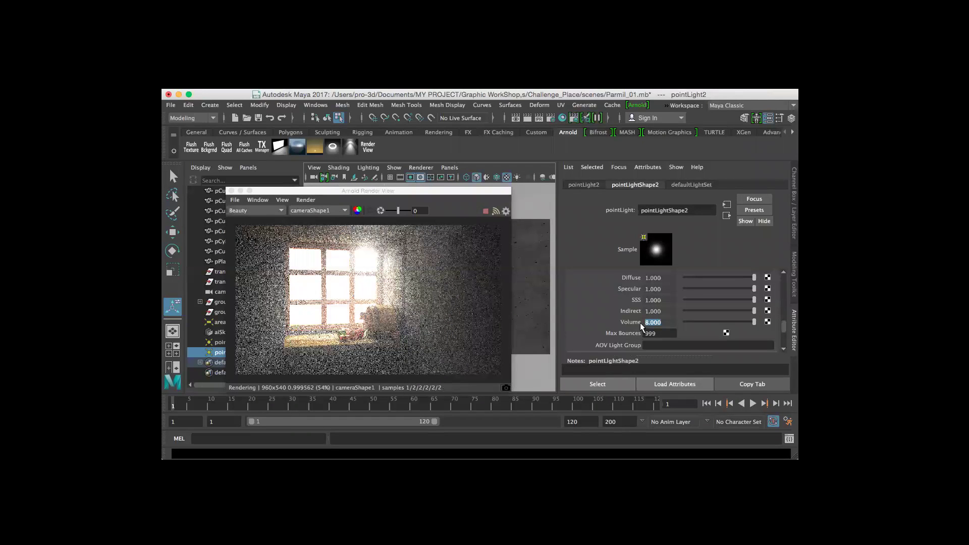
{"action": "type", "text": "3"}
{"action": "key", "text": "Return"}
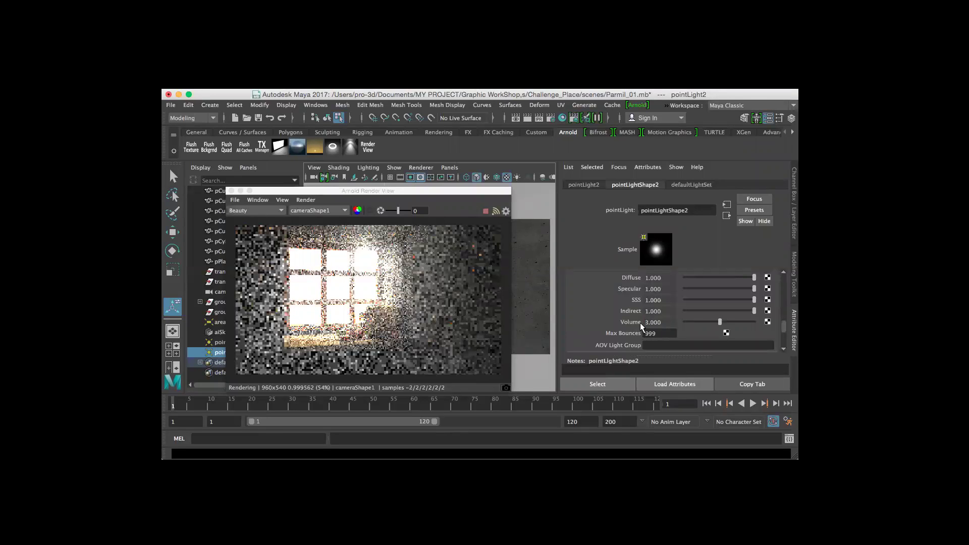
{"action": "left_click", "coordinate": [644, 322]}
{"action": "type", "text": "1"}
{"action": "key", "text": "Return"}
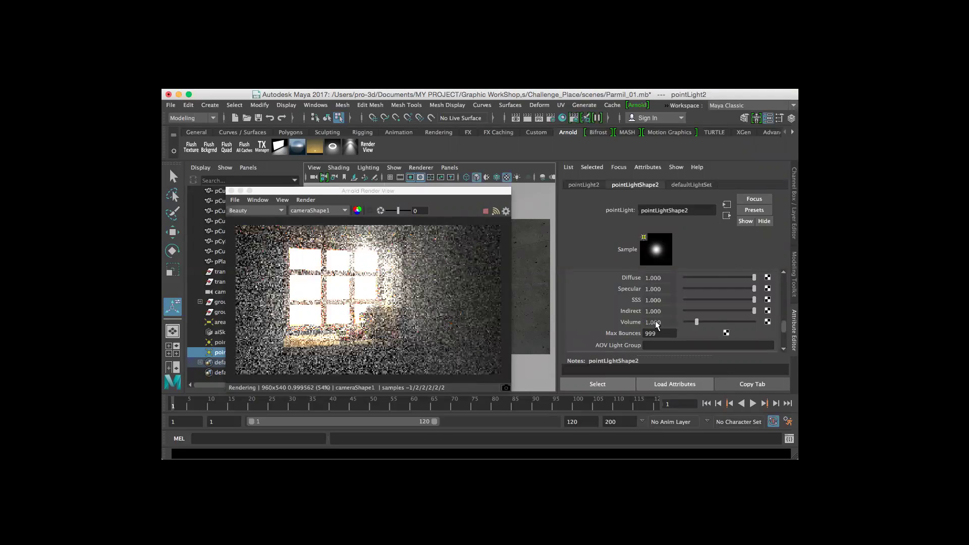
Step: Scroll through pointLightShape2's attributes and move the render preview aside
{"action": "left_click_drag", "start_coordinate": [662, 321], "coordinate": [643, 320]}
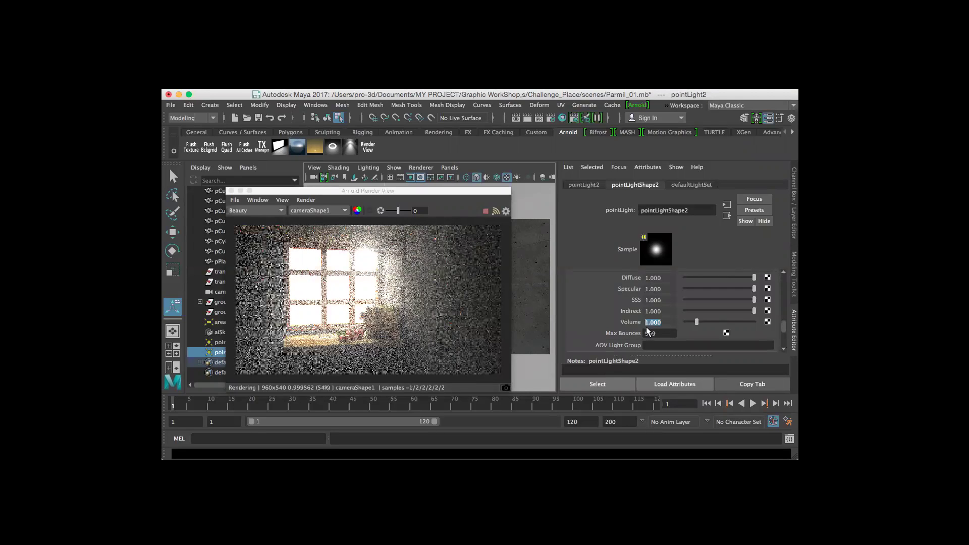
{"action": "scroll", "coordinate": [665, 317], "scroll_direction": "up", "scroll_amount": 3}
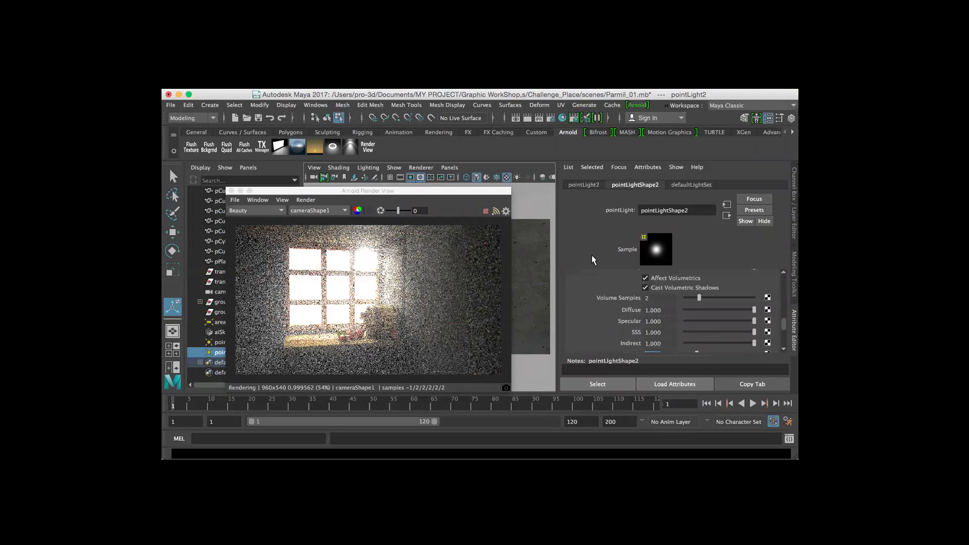
{"action": "scroll", "coordinate": [608, 298], "scroll_direction": "up", "scroll_amount": 4}
{"action": "scroll", "coordinate": [608, 300], "scroll_direction": "up", "scroll_amount": 5}
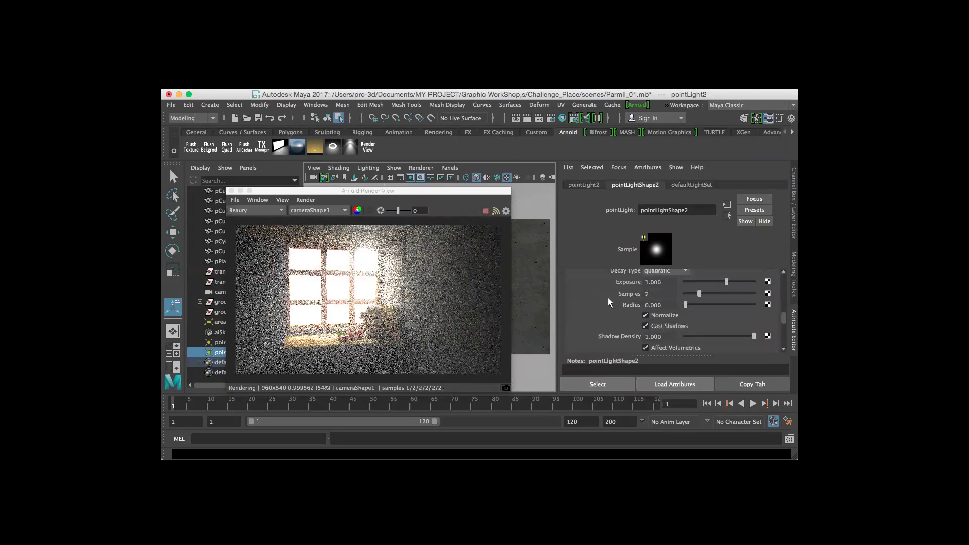
{"action": "scroll", "coordinate": [607, 298], "scroll_direction": "up", "scroll_amount": 6}
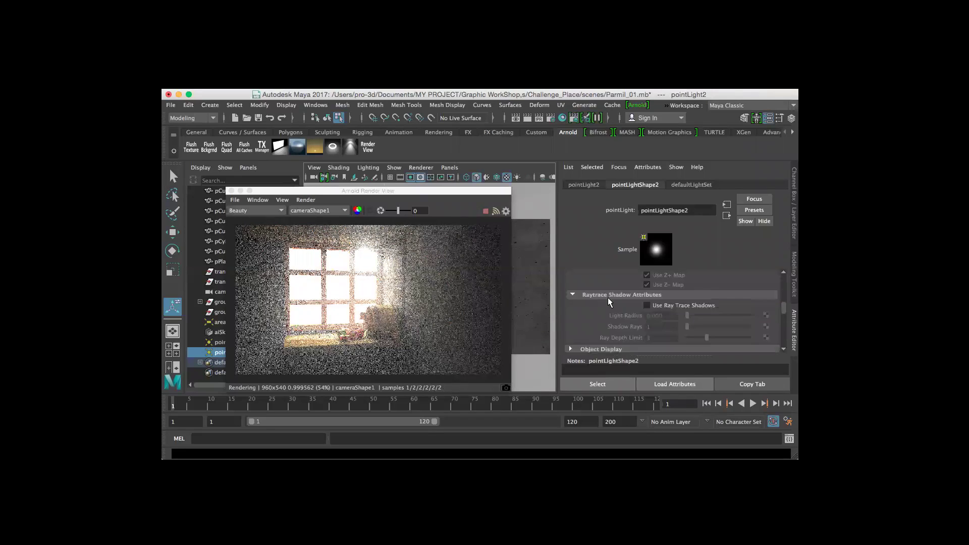
{"action": "scroll", "coordinate": [608, 301], "scroll_direction": "up", "scroll_amount": 5}
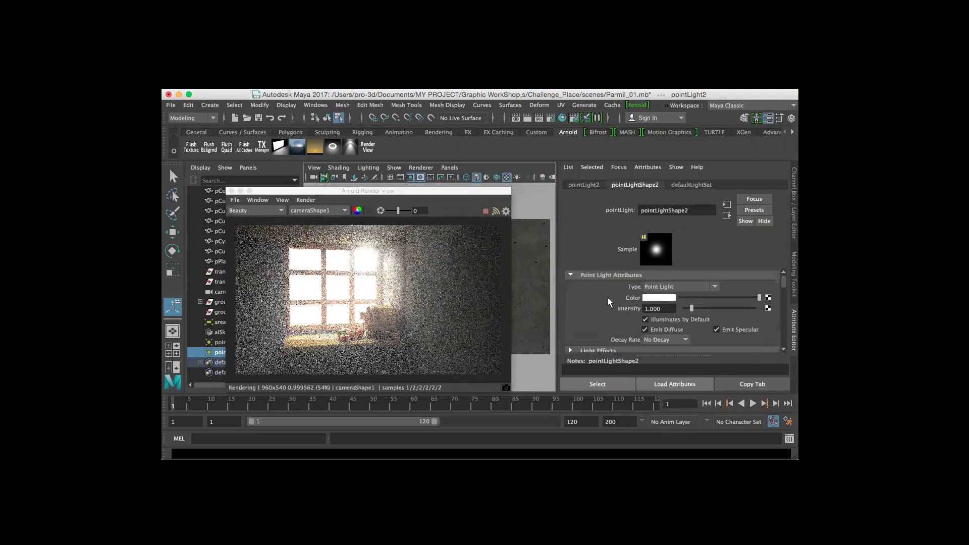
{"action": "scroll", "coordinate": [609, 298], "scroll_direction": "down", "scroll_amount": 4}
{"action": "scroll", "coordinate": [608, 293], "scroll_direction": "down", "scroll_amount": 1}
{"action": "left_click_drag", "start_coordinate": [417, 191], "coordinate": [701, 177]}
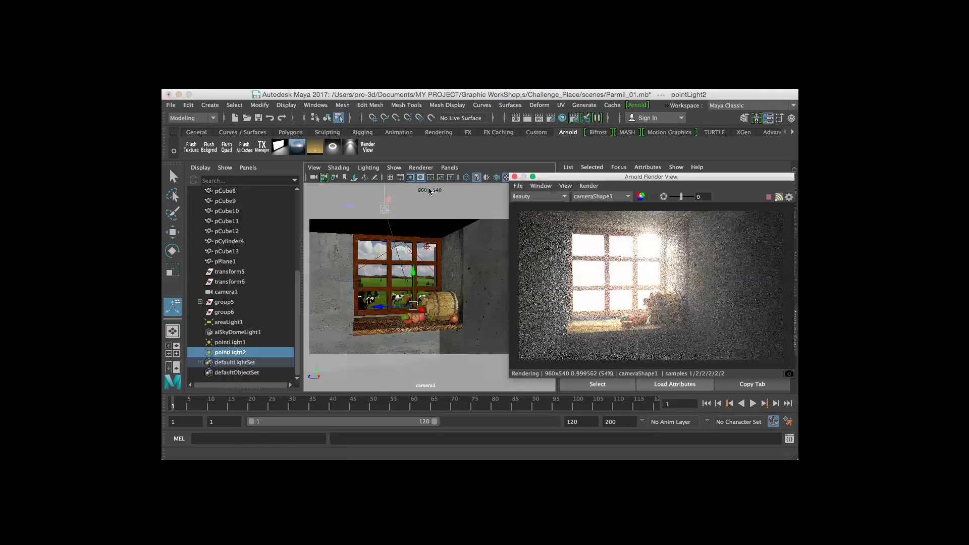
Step: Raise pointLight2 slightly in the room and shift the render preview left
{"action": "left_click_drag", "start_coordinate": [384, 188], "coordinate": [382, 169]}
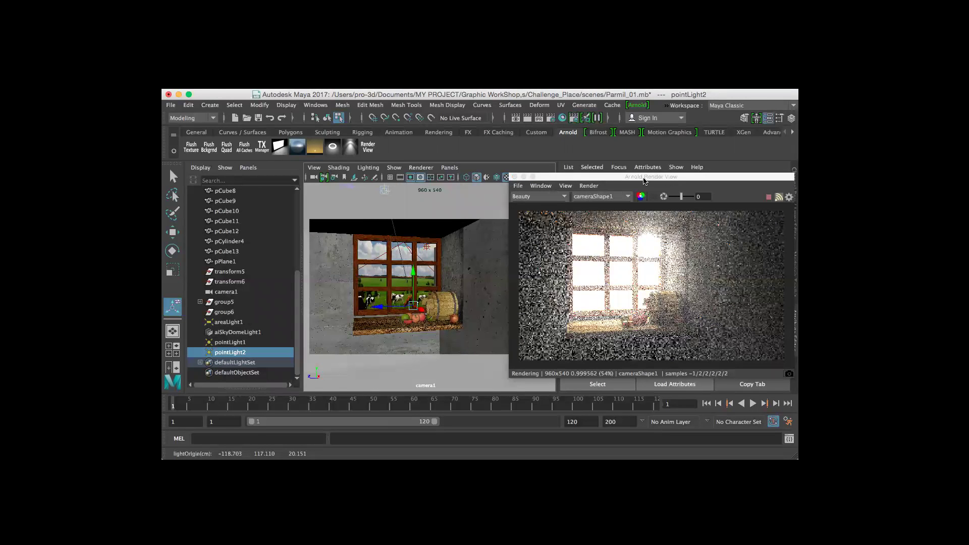
{"action": "left_click_drag", "start_coordinate": [527, 179], "coordinate": [384, 177]}
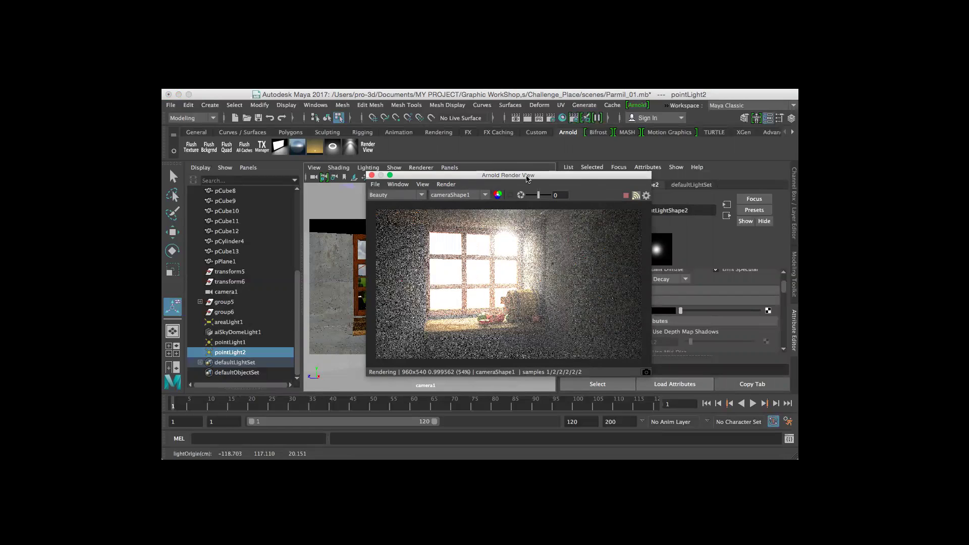
Step: Set the aiVolumeScattering atmosphere Density to 0.007 from Render Settings
{"action": "left_click", "coordinate": [550, 119]}
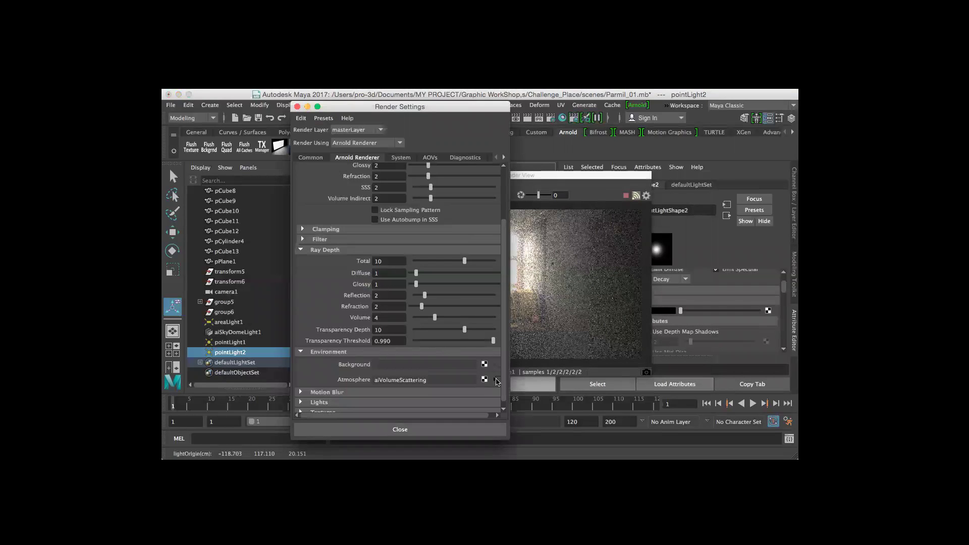
{"action": "left_click", "coordinate": [497, 381]}
{"action": "left_click_drag", "start_coordinate": [549, 178], "coordinate": [387, 204]}
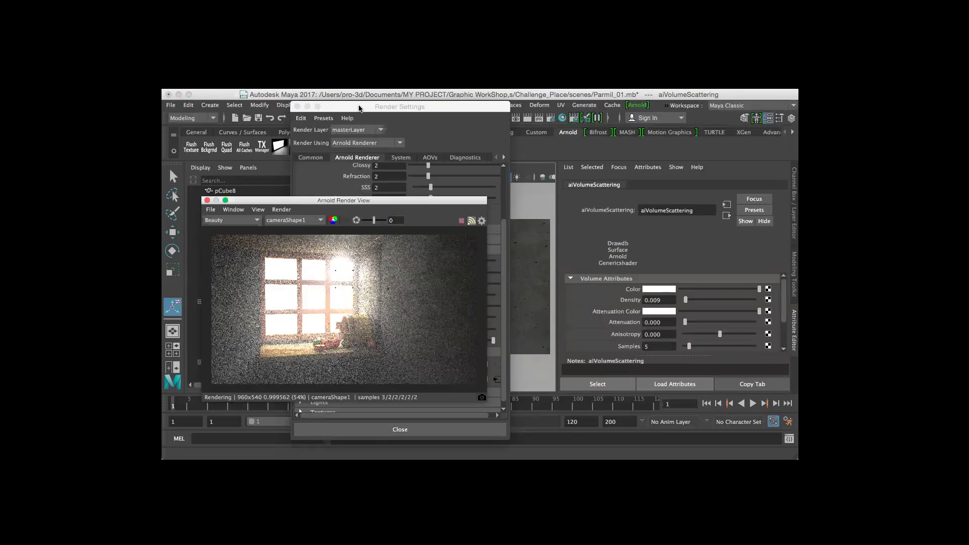
{"action": "left_click", "coordinate": [657, 301]}
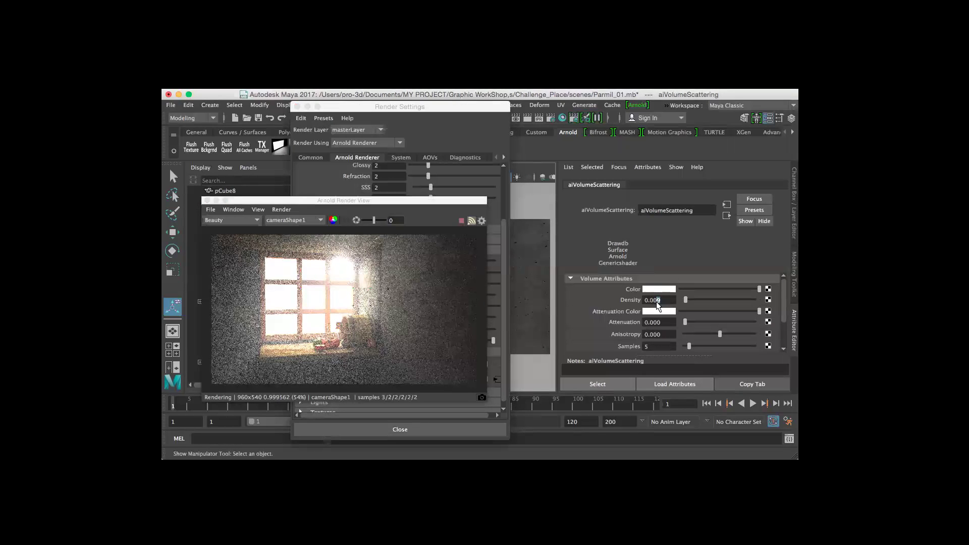
{"action": "type", "text": "7"}
{"action": "key", "text": "Return"}
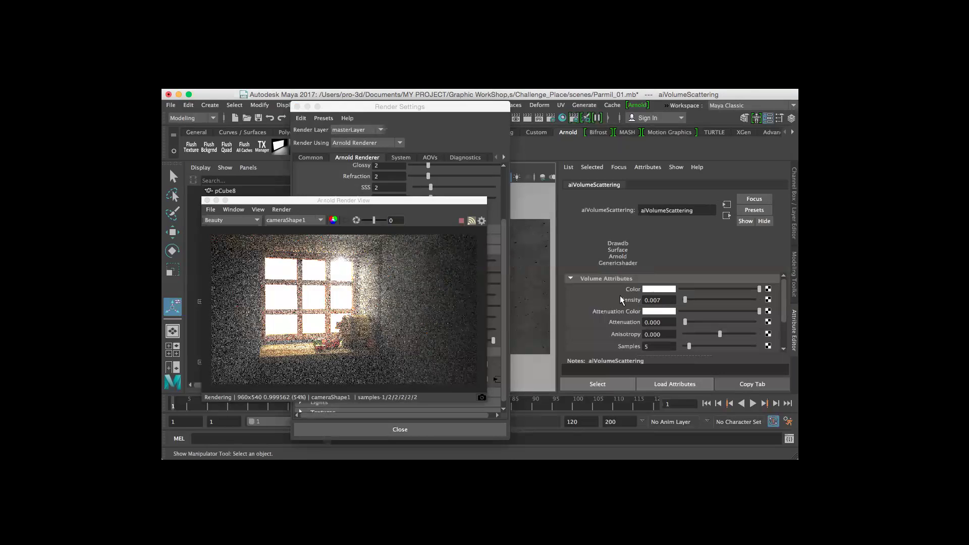
Step: Close Render Settings and move the render preview down to reveal the scene
{"action": "left_click_drag", "start_coordinate": [422, 108], "coordinate": [568, 113]}
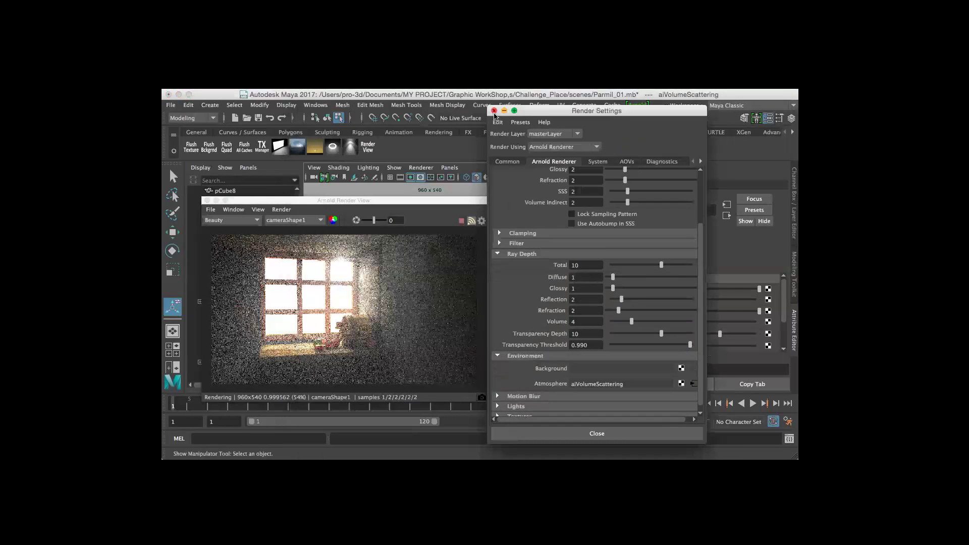
{"action": "left_click", "coordinate": [493, 111]}
{"action": "left_click_drag", "start_coordinate": [432, 201], "coordinate": [519, 390]}
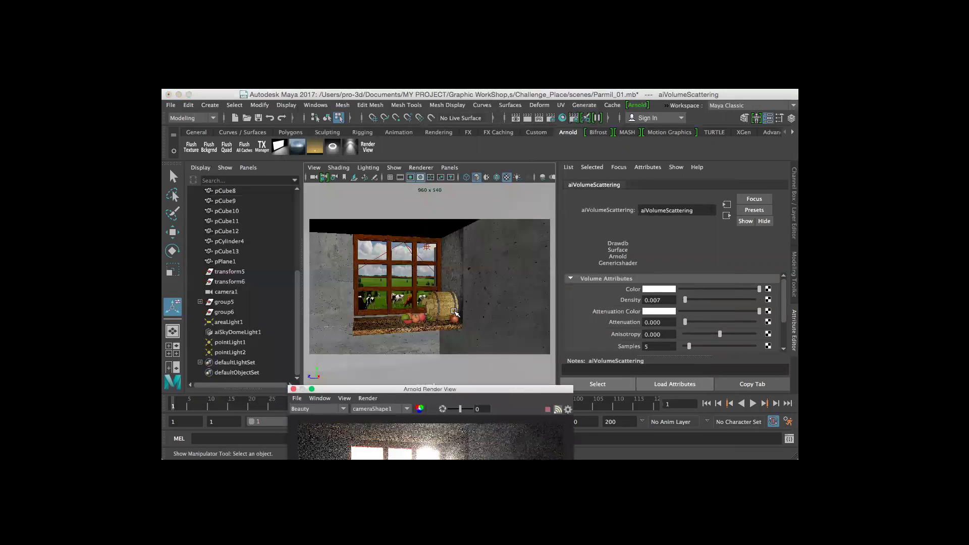
Step: Enlarge the Arnold Render View and select pointLight1 in the Outliner
{"action": "left_click_drag", "start_coordinate": [436, 307], "coordinate": [427, 305], "text": "alt"}
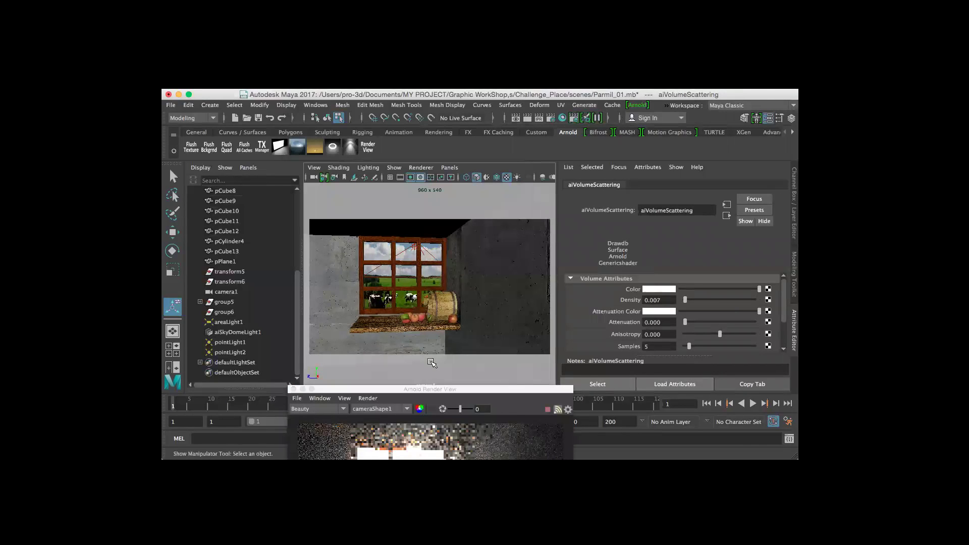
{"action": "left_click_drag", "start_coordinate": [439, 382], "coordinate": [392, 132]}
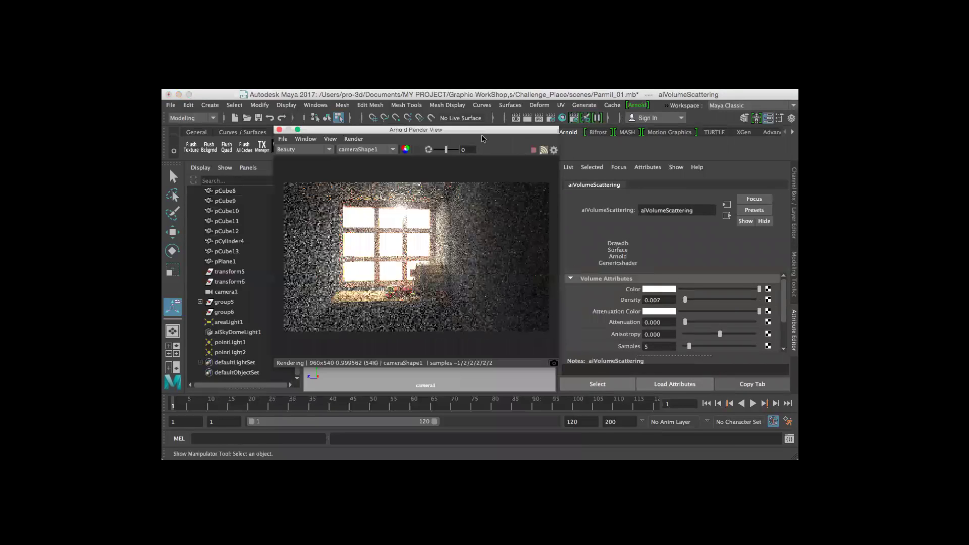
{"action": "left_click_drag", "start_coordinate": [537, 132], "coordinate": [529, 180]}
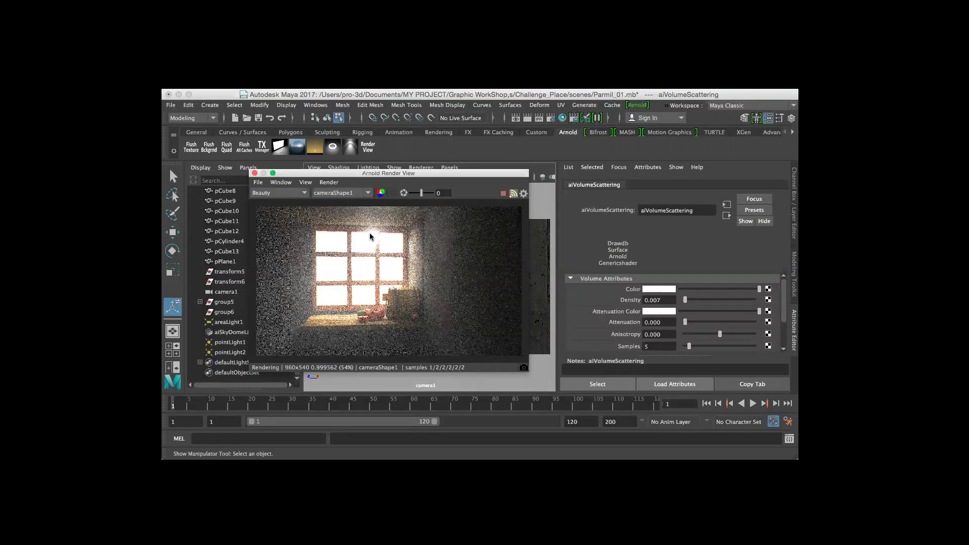
{"action": "left_click", "coordinate": [222, 342]}
Step: Raise pointLight1 higher in the room and shift it to the right
{"action": "left_click_drag", "start_coordinate": [340, 175], "coordinate": [472, 335]}
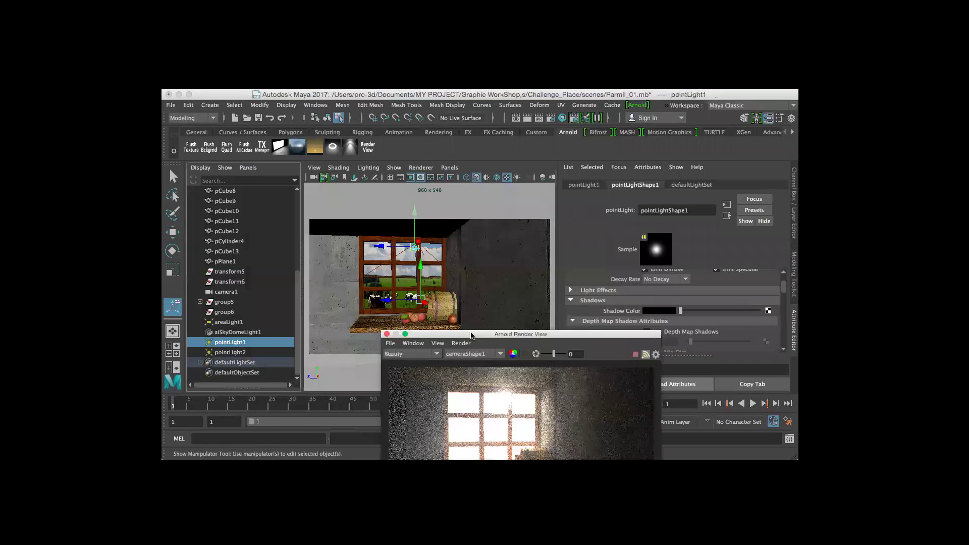
{"action": "left_click_drag", "start_coordinate": [414, 209], "coordinate": [413, 189]}
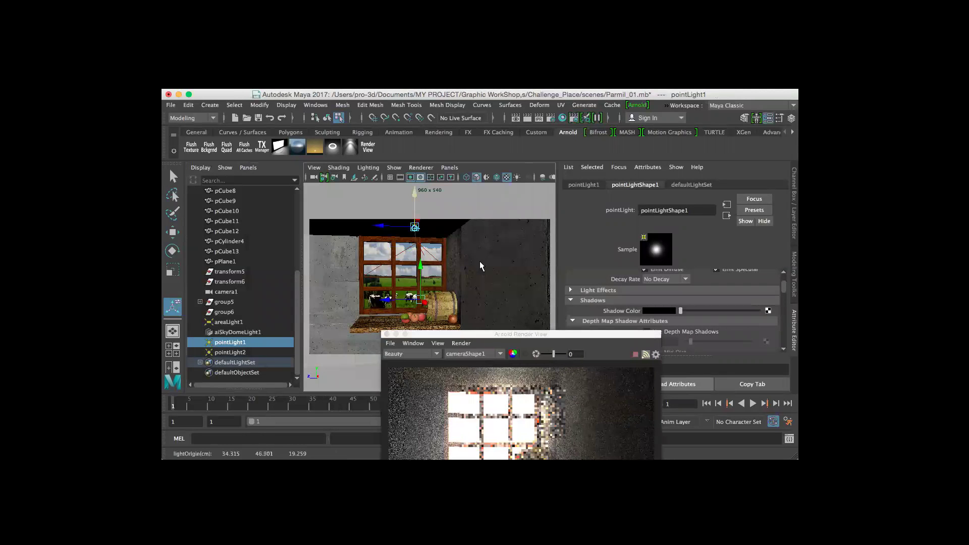
{"action": "left_click_drag", "start_coordinate": [504, 335], "coordinate": [482, 298]}
{"action": "left_click_drag", "start_coordinate": [386, 254], "coordinate": [413, 257], "text": "alt"}
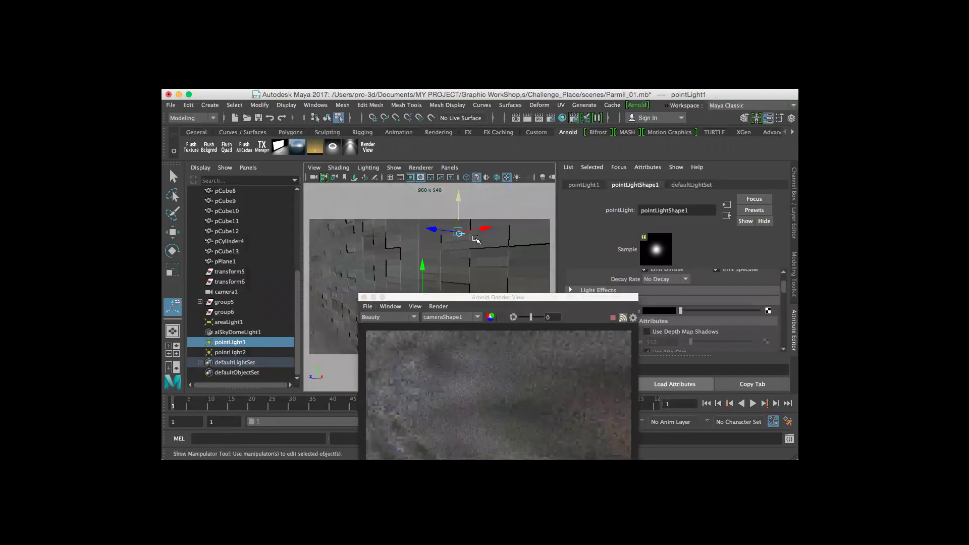
{"action": "left_click_drag", "start_coordinate": [492, 227], "coordinate": [520, 224]}
{"action": "left_click_drag", "start_coordinate": [458, 263], "coordinate": [437, 267], "text": "alt"}
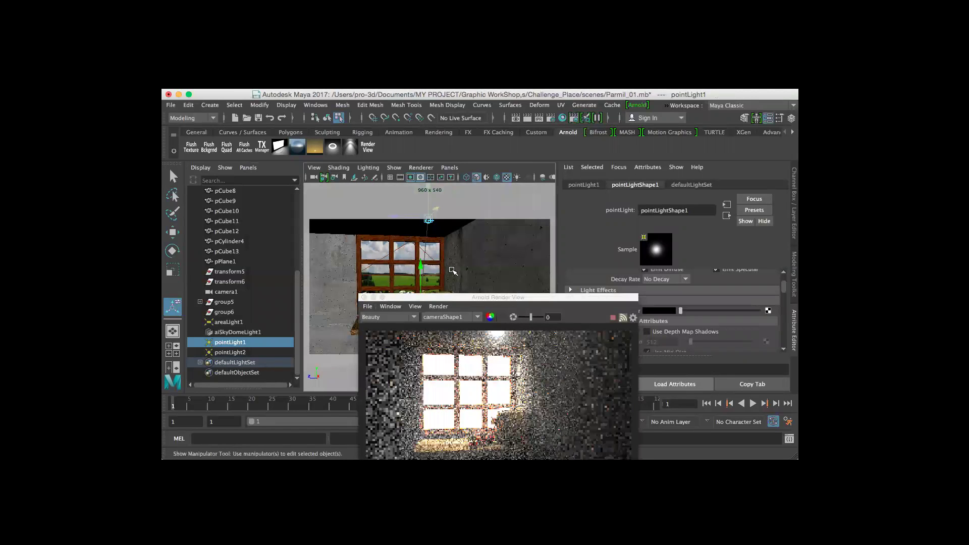
{"action": "left_click_drag", "start_coordinate": [469, 298], "coordinate": [440, 290]}
{"action": "right_click_drag", "start_coordinate": [377, 212], "coordinate": [363, 214], "text": "alt"}
{"action": "left_click_drag", "start_coordinate": [384, 217], "coordinate": [414, 244], "text": "alt"}
{"action": "right_click_drag", "start_coordinate": [418, 242], "coordinate": [402, 241], "text": "alt"}
Step: Inspect pointLight1's position near the window frame in wireframe view
{"action": "key", "text": "4"}
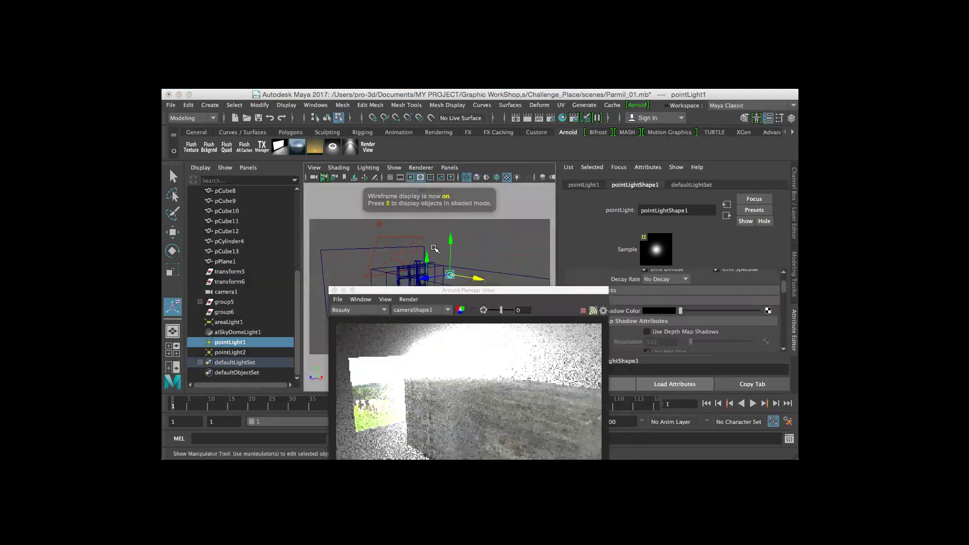
{"action": "middle_click_drag", "start_coordinate": [411, 245], "coordinate": [385, 250], "text": "alt"}
{"action": "left_click_drag", "start_coordinate": [384, 253], "coordinate": [426, 271], "text": "alt"}
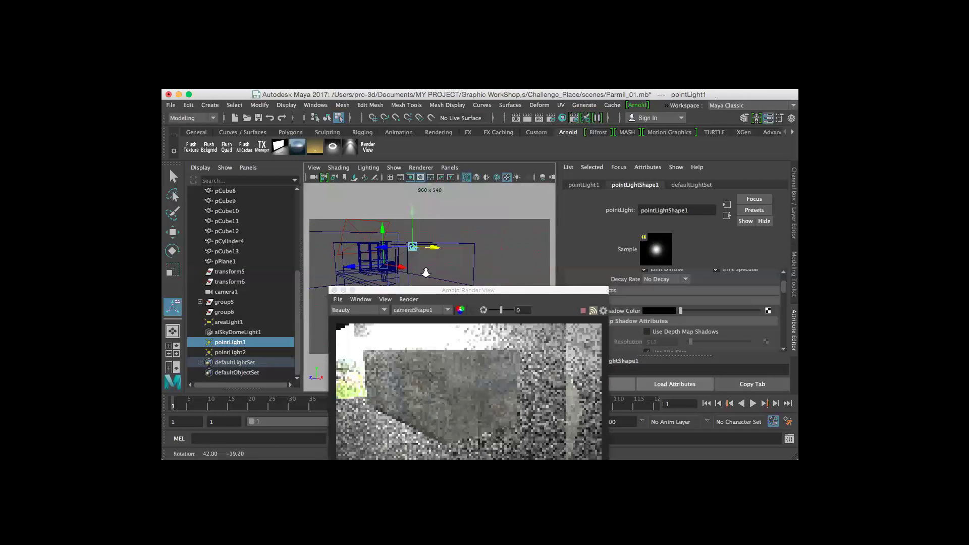
{"action": "right_click_drag", "start_coordinate": [426, 270], "coordinate": [455, 272], "text": "alt"}
{"action": "middle_click_drag", "start_coordinate": [350, 251], "coordinate": [424, 258], "text": "alt"}
{"action": "right_click_drag", "start_coordinate": [424, 257], "coordinate": [441, 236], "text": "alt"}
{"action": "middle_click_drag", "start_coordinate": [467, 258], "coordinate": [495, 288], "text": "alt"}
{"action": "right_click_drag", "start_coordinate": [495, 288], "coordinate": [442, 253], "text": "alt"}
{"action": "left_click_drag", "start_coordinate": [442, 254], "coordinate": [415, 252], "text": "alt"}
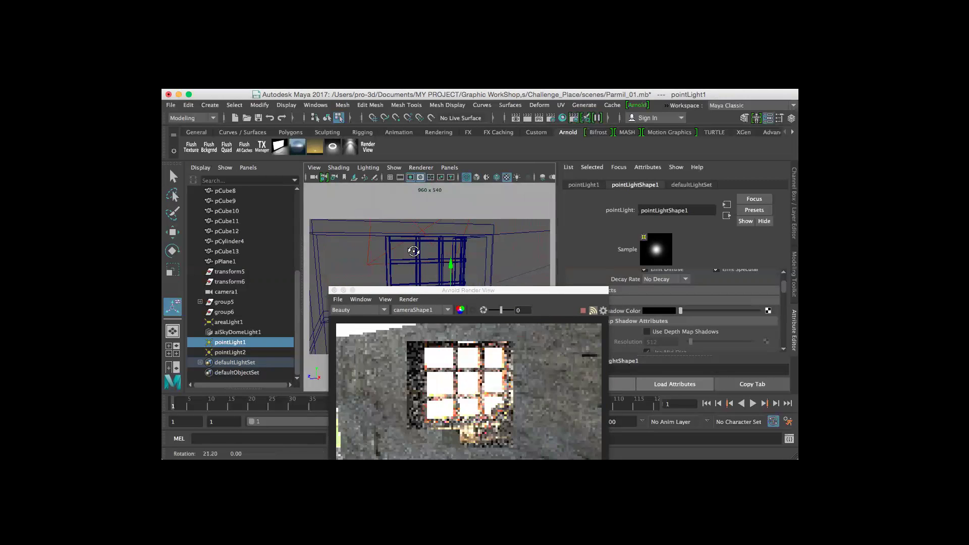
{"action": "left_click_drag", "start_coordinate": [448, 288], "coordinate": [332, 233]}
{"action": "scroll", "coordinate": [617, 290], "scroll_direction": "up", "scroll_amount": 3}
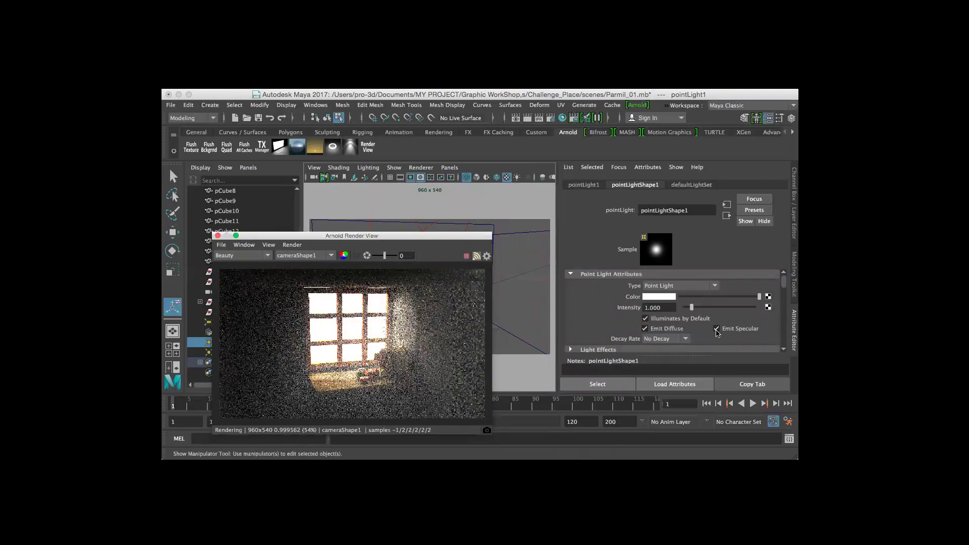
{"action": "left_click_drag", "start_coordinate": [396, 236], "coordinate": [458, 354]}
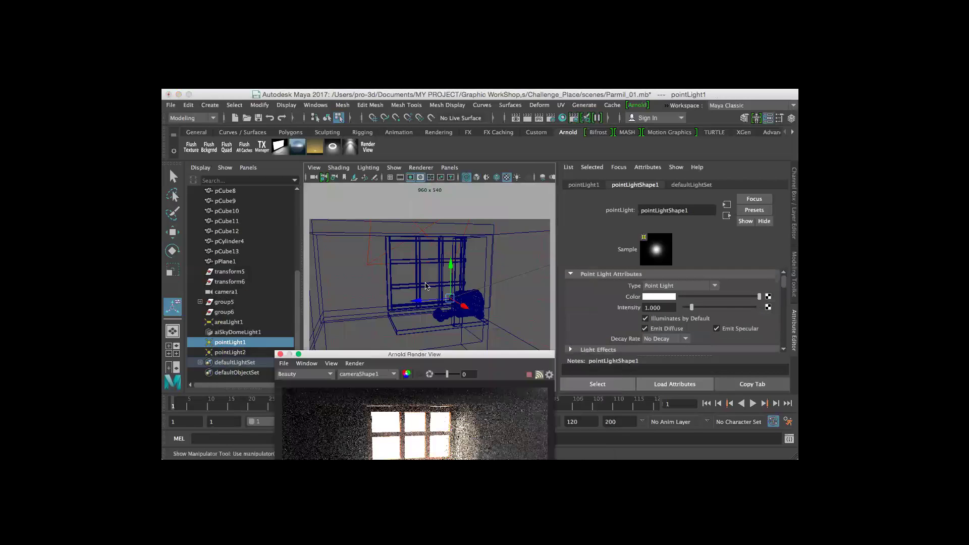
{"action": "left_click_drag", "start_coordinate": [411, 291], "coordinate": [480, 309], "text": "alt"}
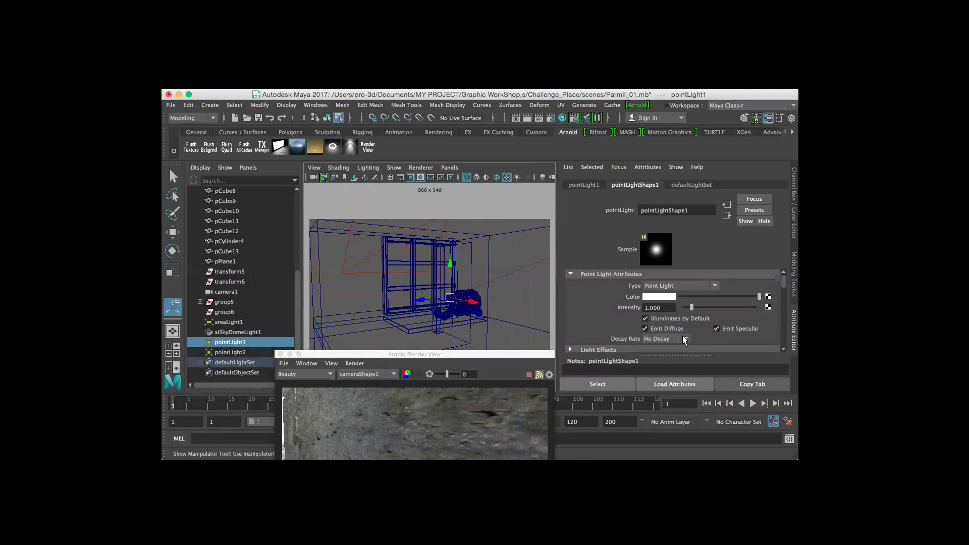
{"action": "right_click_drag", "start_coordinate": [408, 285], "coordinate": [380, 274], "text": "alt"}
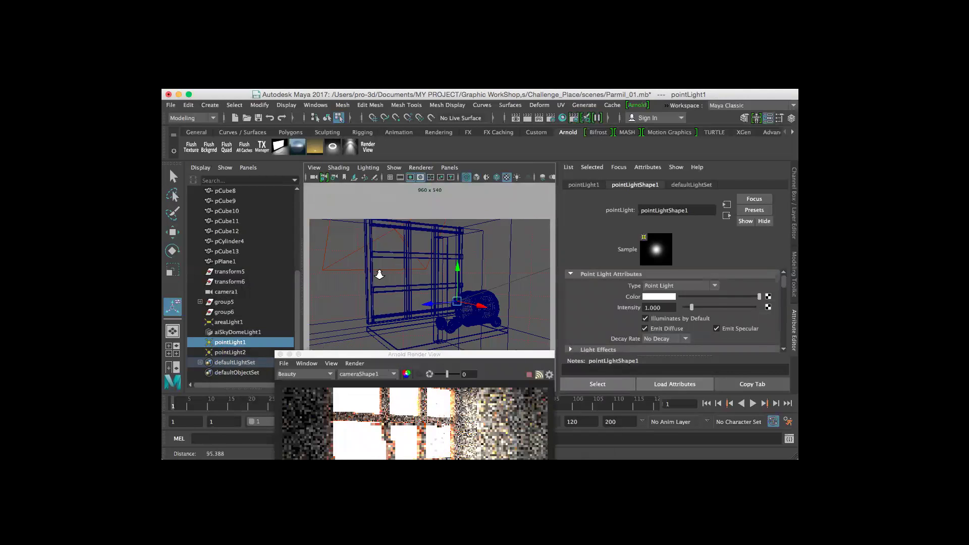
{"action": "scroll", "coordinate": [379, 275], "scroll_direction": "down", "scroll_amount": 5}
Step: Return to textured shading and undo the last pointLight1 move
{"action": "key", "text": "5"}
{"action": "key", "text": "6"}
{"action": "key", "text": "6"}
{"action": "scroll", "coordinate": [386, 276], "scroll_direction": "down", "scroll_amount": 5}
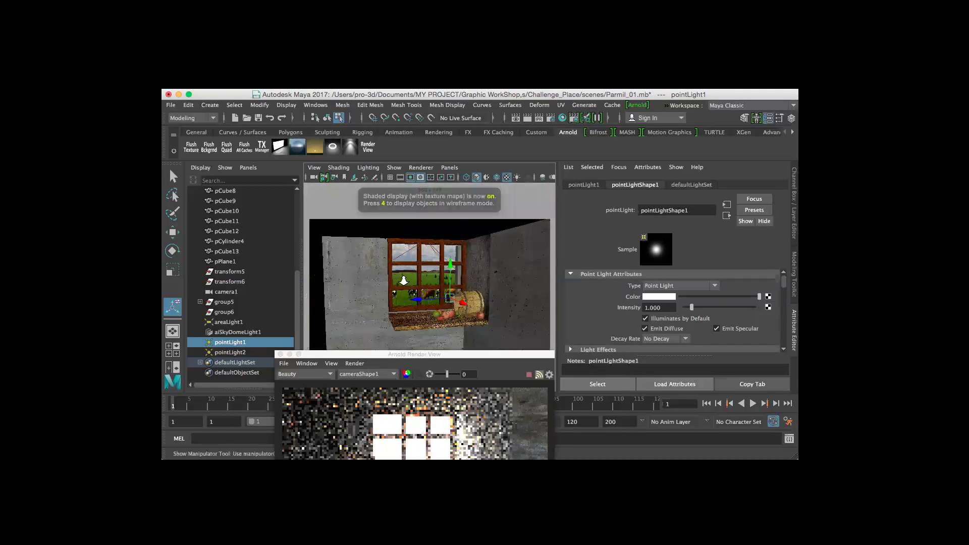
{"action": "scroll", "coordinate": [404, 281], "scroll_direction": "up", "scroll_amount": 8}
{"action": "scroll", "coordinate": [399, 273], "scroll_direction": "down", "scroll_amount": 4}
{"action": "scroll", "coordinate": [399, 273], "scroll_direction": "down", "scroll_amount": 2}
{"action": "left_click_drag", "start_coordinate": [378, 169], "coordinate": [721, 171]}
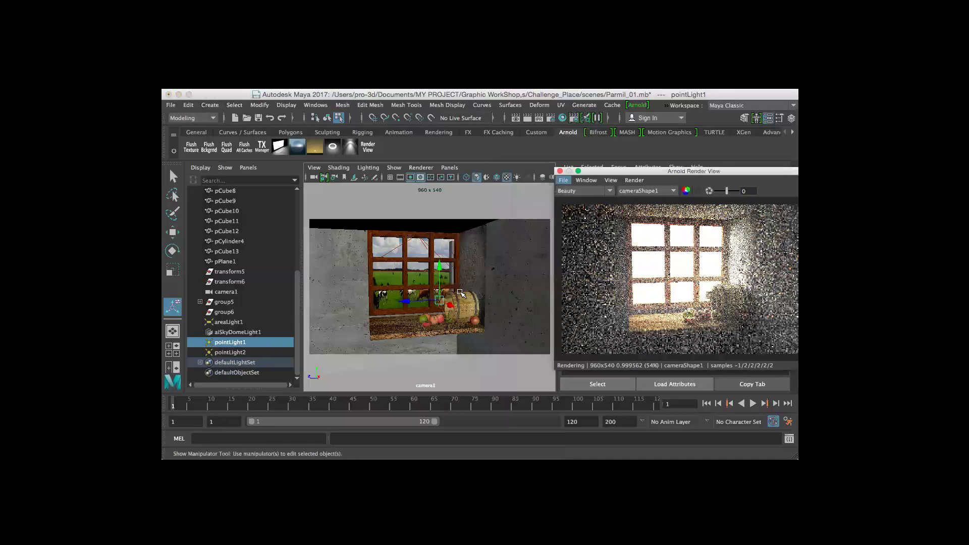
{"action": "key", "text": "super+z"}
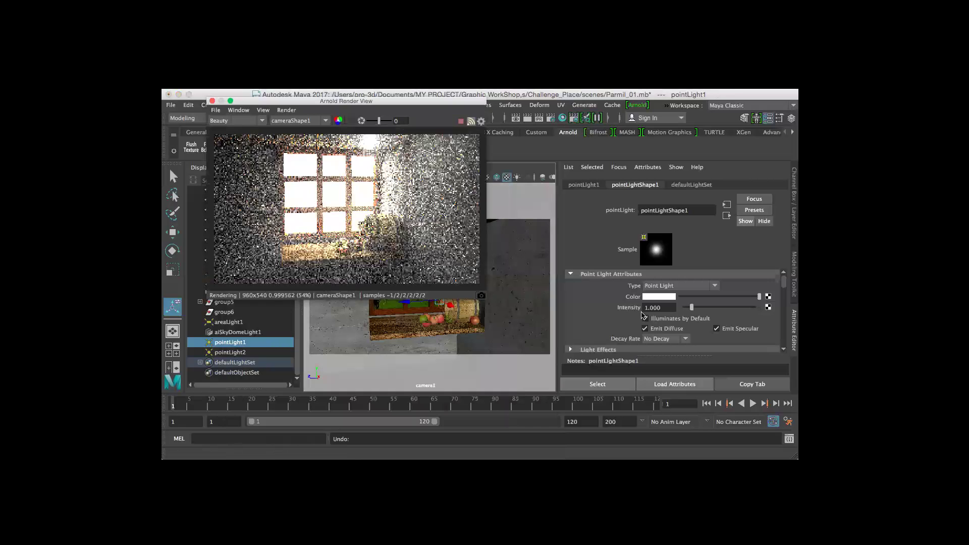
{"action": "left_click", "coordinate": [646, 327]}
{"action": "left_click", "coordinate": [646, 329]}
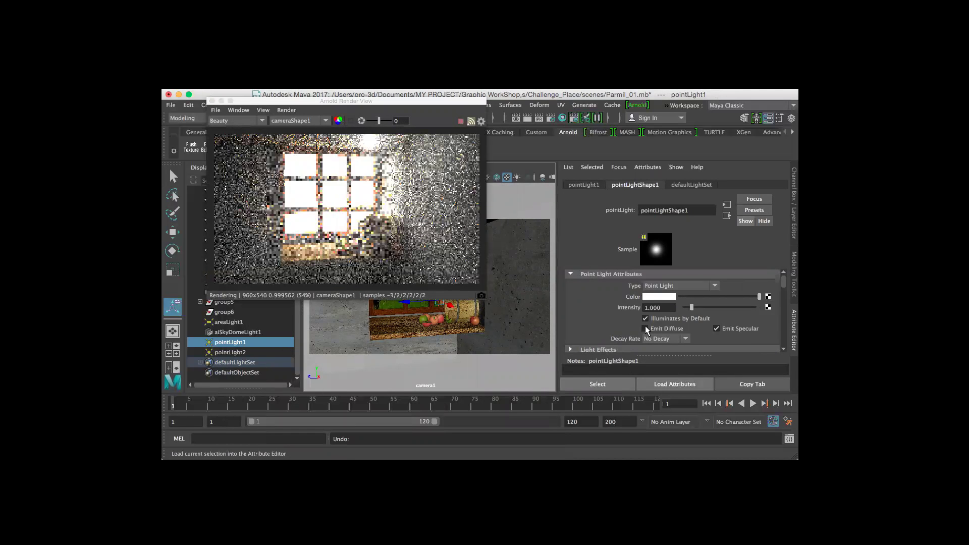
{"action": "left_click", "coordinate": [647, 328]}
{"action": "left_click", "coordinate": [646, 329]}
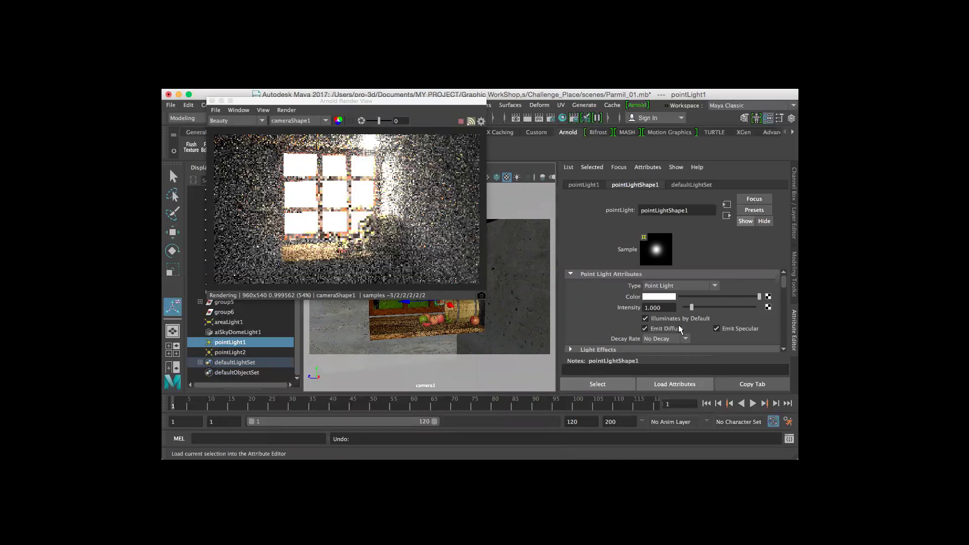
{"action": "left_click", "coordinate": [716, 329]}
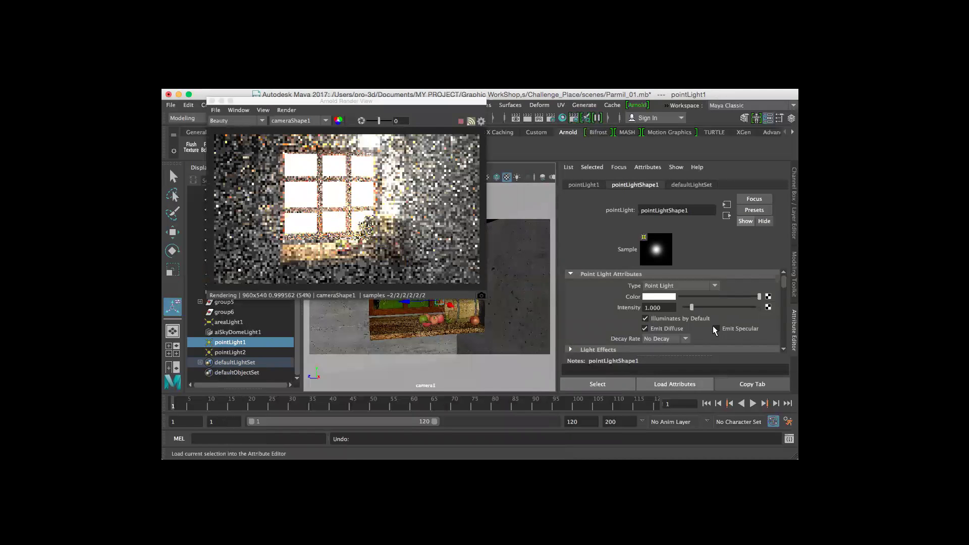
{"action": "left_click", "coordinate": [646, 329]}
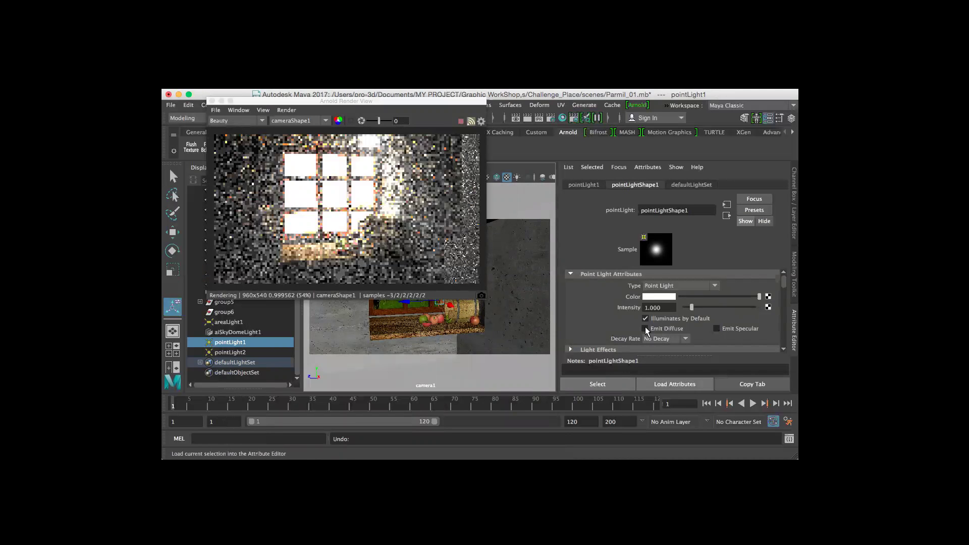
{"action": "left_click", "coordinate": [645, 319]}
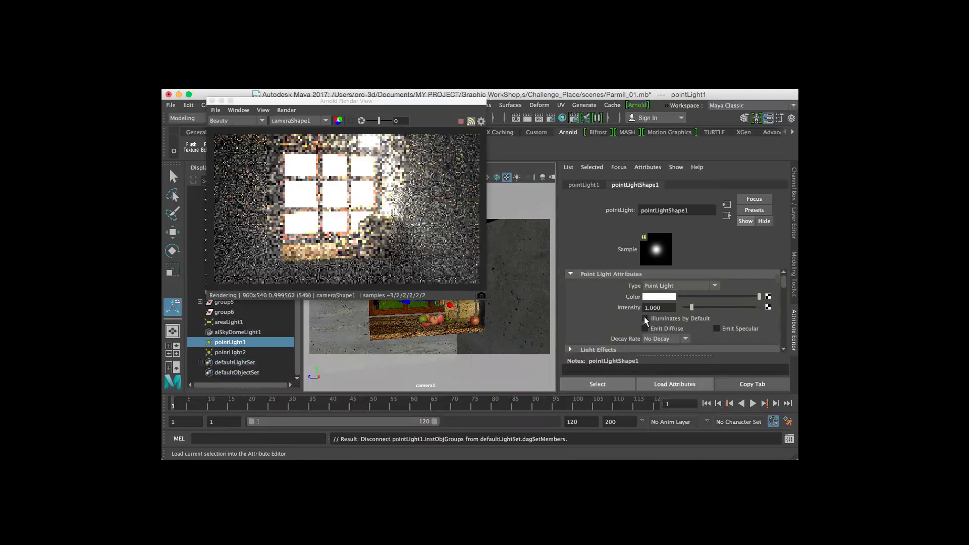
{"action": "left_click", "coordinate": [646, 328]}
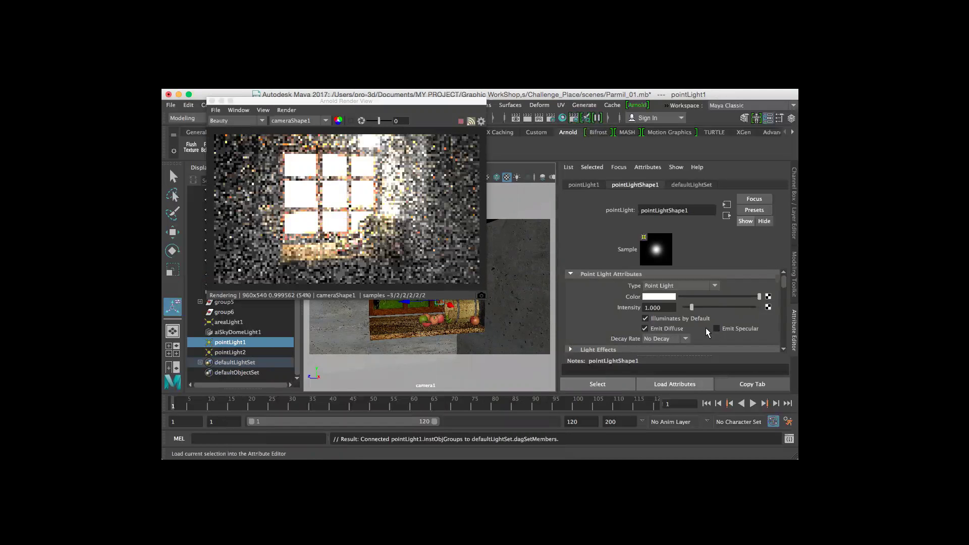
{"action": "left_click", "coordinate": [717, 329]}
{"action": "left_click", "coordinate": [667, 338]}
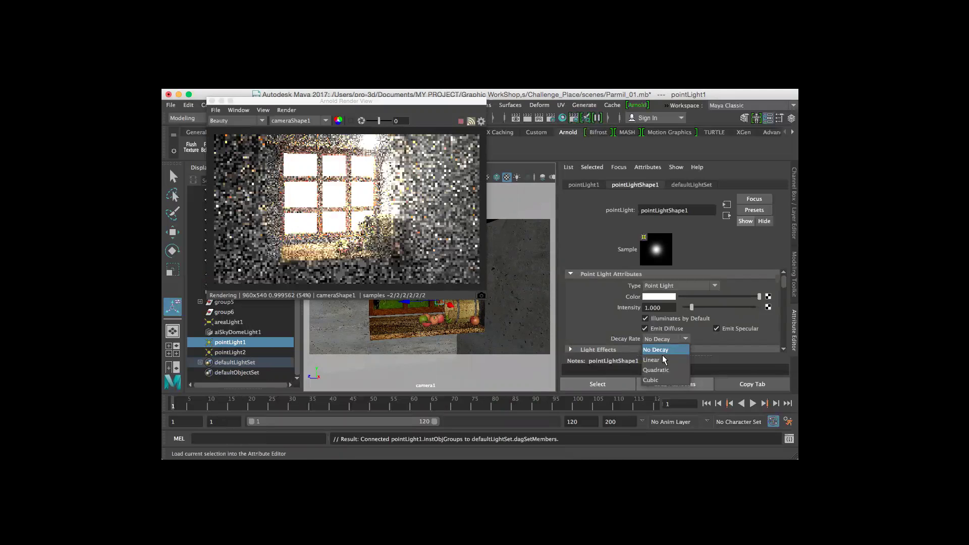
{"action": "left_click", "coordinate": [663, 357]}
{"action": "left_click", "coordinate": [663, 341]}
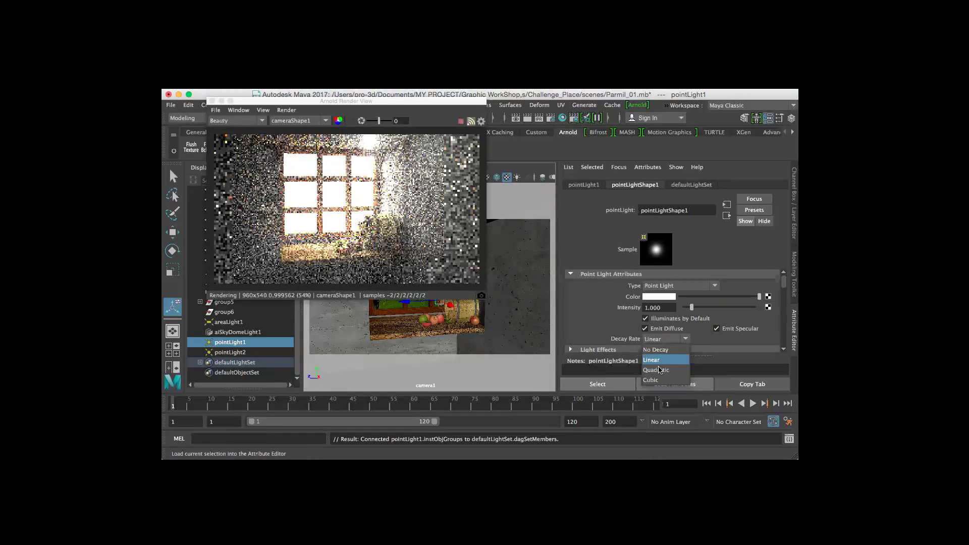
{"action": "left_click", "coordinate": [659, 369]}
{"action": "left_click", "coordinate": [659, 338]}
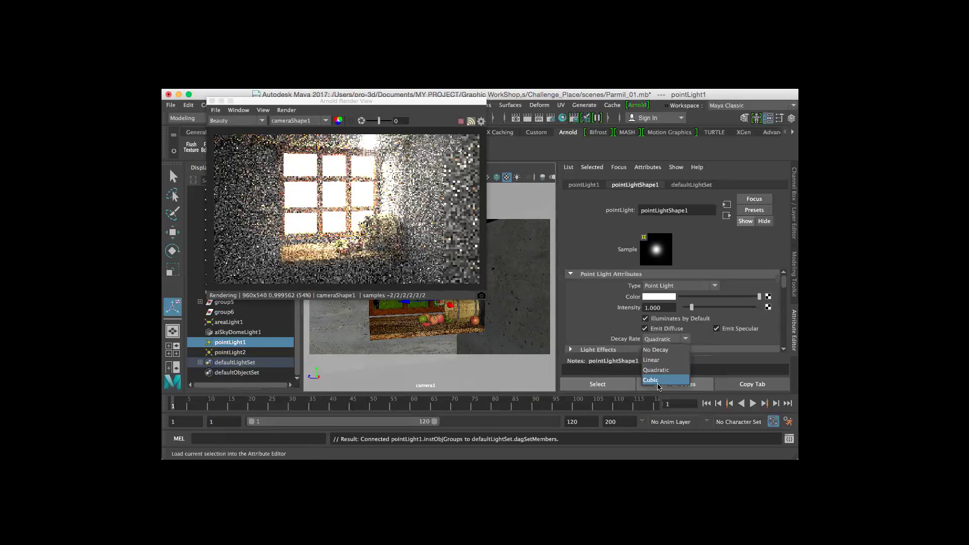
{"action": "left_click", "coordinate": [656, 379]}
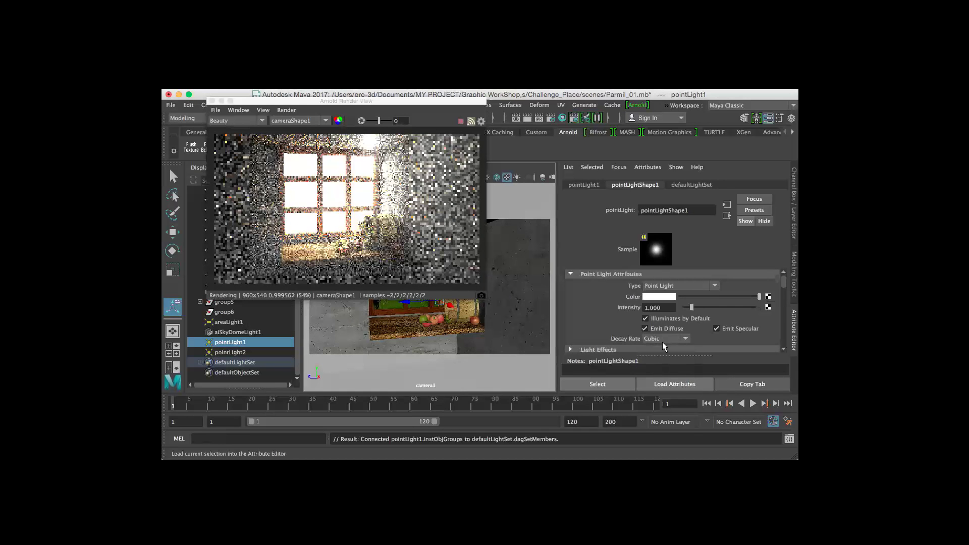
{"action": "left_click", "coordinate": [663, 342]}
{"action": "left_click", "coordinate": [659, 346]}
{"action": "left_click_drag", "start_coordinate": [402, 105], "coordinate": [447, 161]}
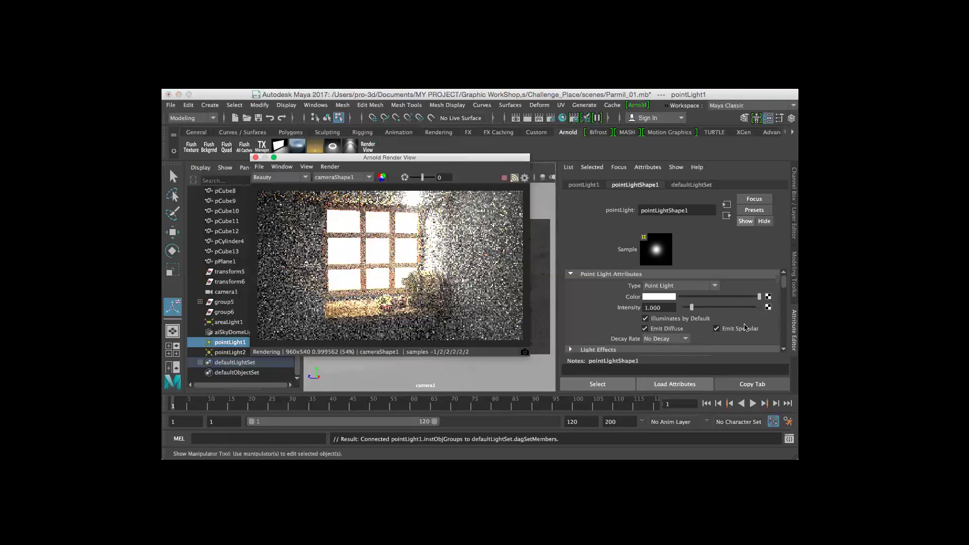
Step: Review pointLight1's shadow settings and orbit camera1 out to a high outside view
{"action": "scroll", "coordinate": [745, 328], "scroll_direction": "down", "scroll_amount": 5}
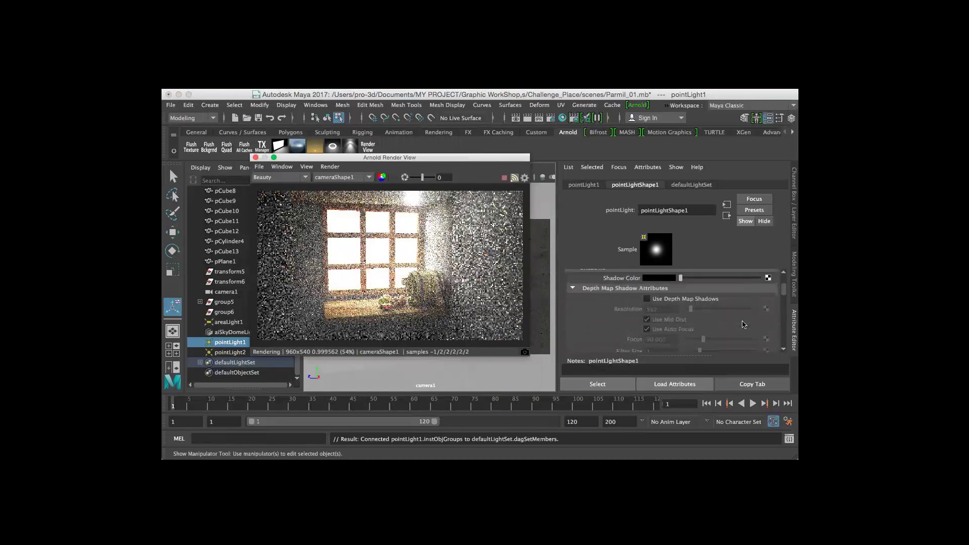
{"action": "scroll", "coordinate": [745, 325], "scroll_direction": "down", "scroll_amount": 1}
{"action": "scroll", "coordinate": [744, 325], "scroll_direction": "down", "scroll_amount": 5}
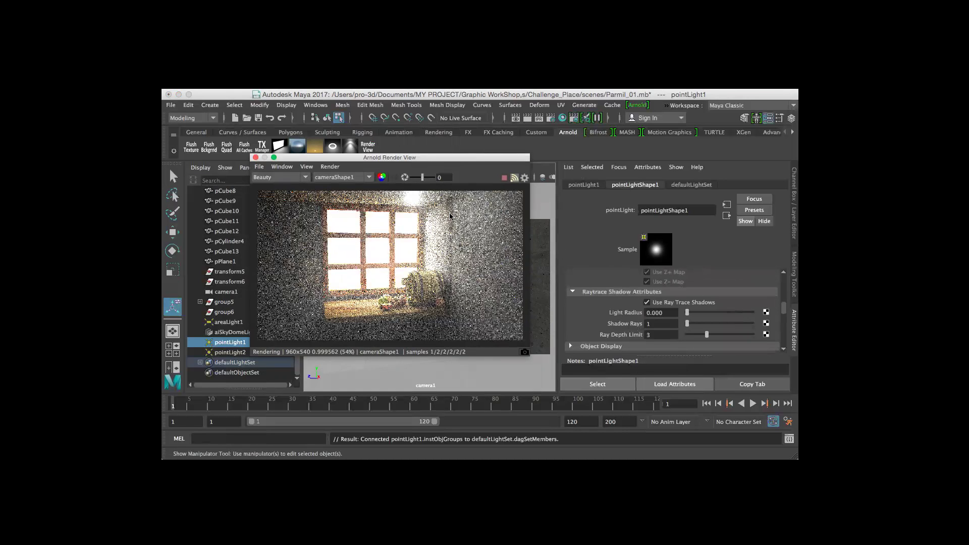
{"action": "left_click_drag", "start_coordinate": [433, 158], "coordinate": [766, 235]}
{"action": "left_click_drag", "start_coordinate": [407, 271], "coordinate": [599, 390], "text": "alt"}
{"action": "scroll", "coordinate": [384, 270], "scroll_direction": "down", "scroll_amount": 5}
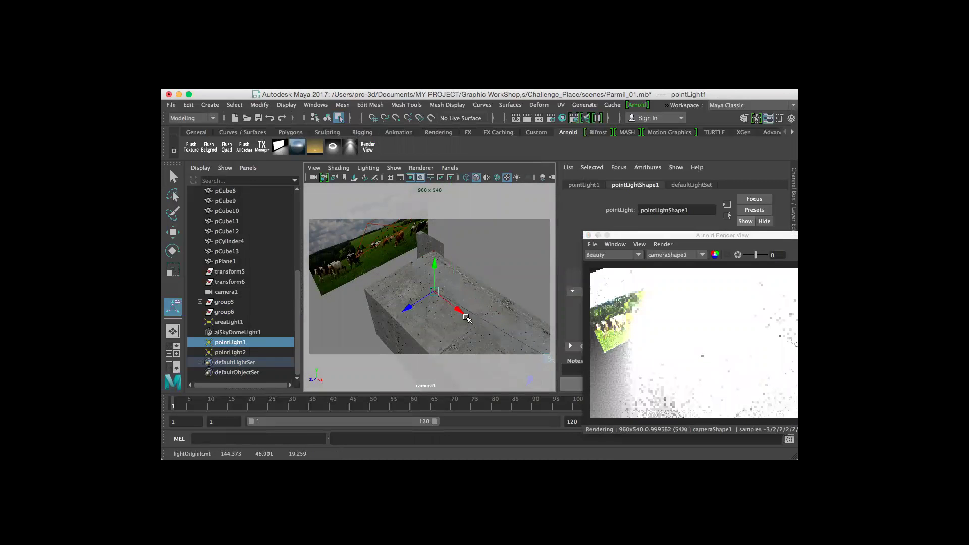
Step: Bring camera1 back to the window wall and browse Arnold's Lights menu
{"action": "left_click_drag", "start_coordinate": [432, 288], "coordinate": [404, 255], "text": "alt"}
{"action": "scroll", "coordinate": [461, 309], "scroll_direction": "up", "scroll_amount": 5}
{"action": "scroll", "coordinate": [461, 309], "scroll_direction": "up", "scroll_amount": 2}
{"action": "left_click_drag", "start_coordinate": [679, 238], "coordinate": [474, 193]}
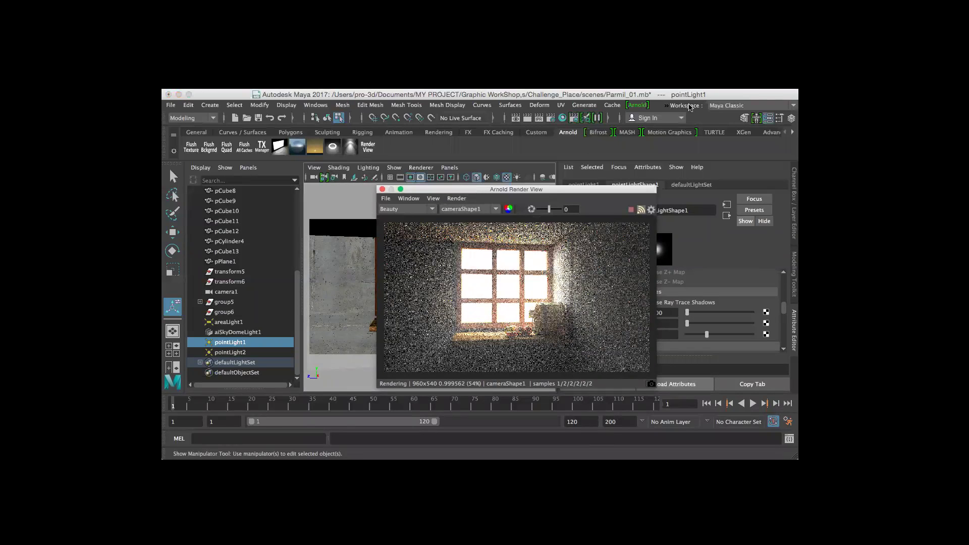
{"action": "left_click", "coordinate": [637, 105]}
{"action": "mouse_move", "coordinate": [648, 147]}
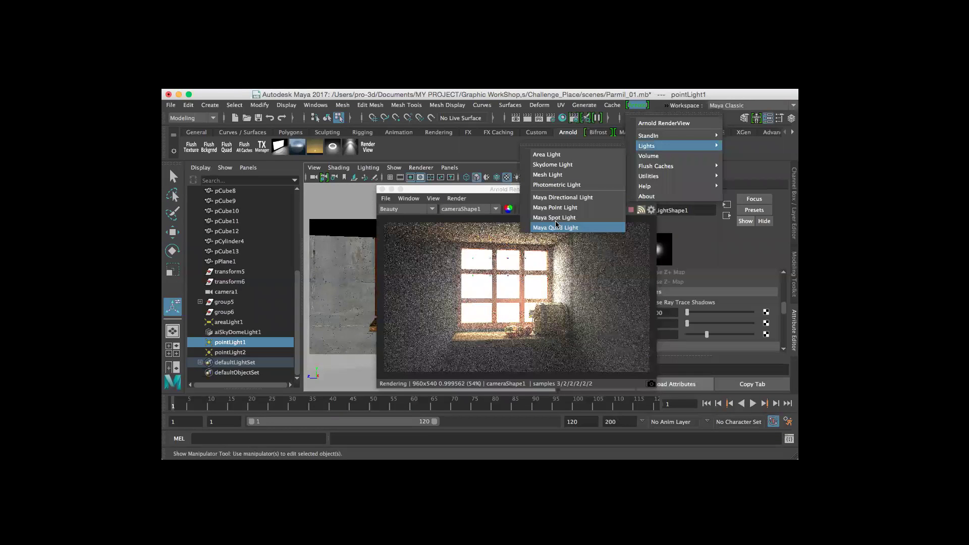
Step: Dolly, tumble and pan camera1 to a near head-on view of the nine-pane window
{"action": "left_click_drag", "start_coordinate": [419, 189], "coordinate": [503, 162]}
{"action": "right_click_drag", "start_coordinate": [402, 275], "coordinate": [412, 304], "text": "alt"}
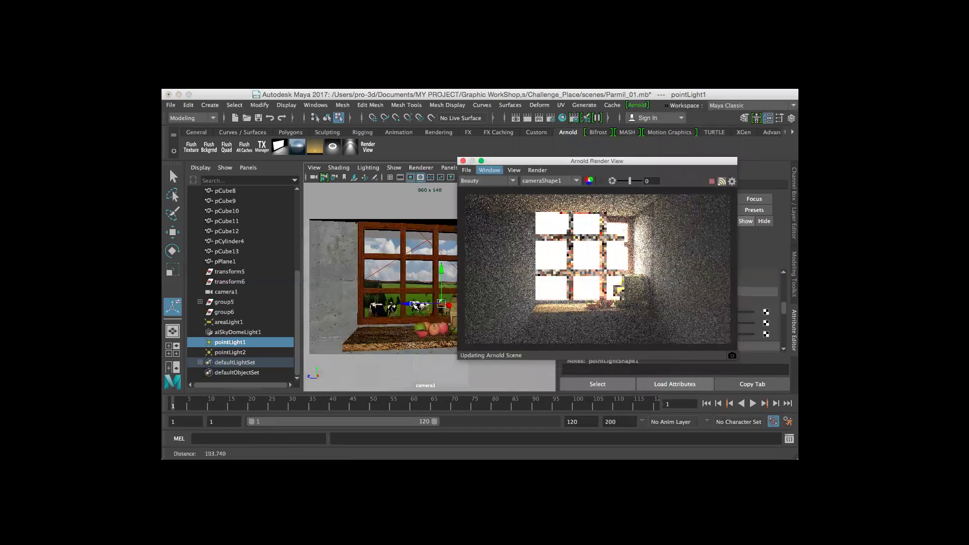
{"action": "left_click_drag", "start_coordinate": [414, 305], "coordinate": [410, 305], "text": "alt"}
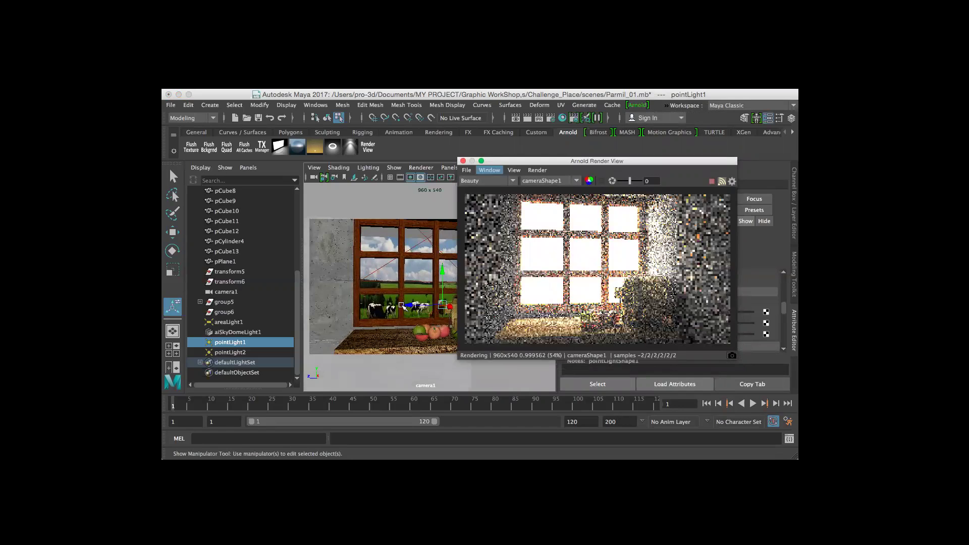
{"action": "middle_click_drag", "start_coordinate": [408, 305], "coordinate": [405, 321], "text": "alt"}
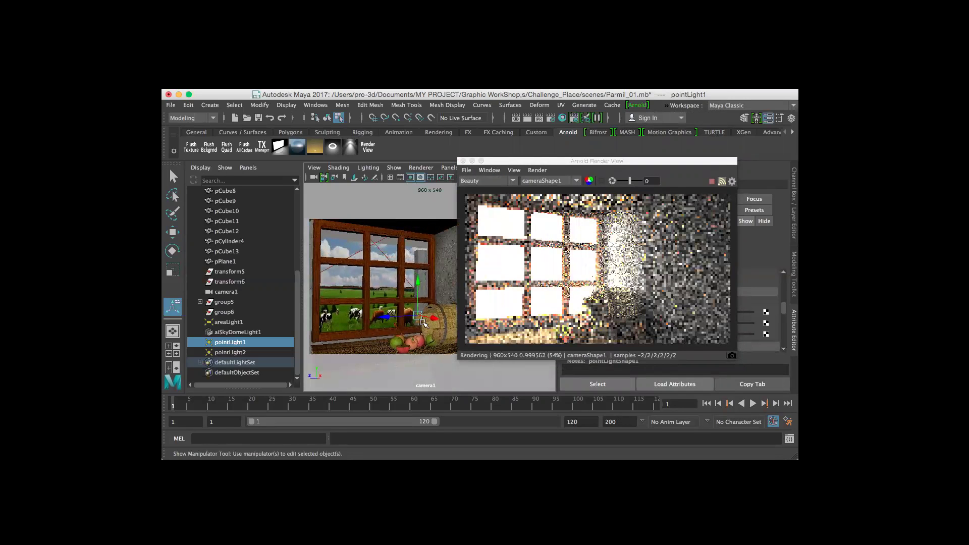
{"action": "left_click_drag", "start_coordinate": [442, 316], "coordinate": [412, 313], "text": "alt"}
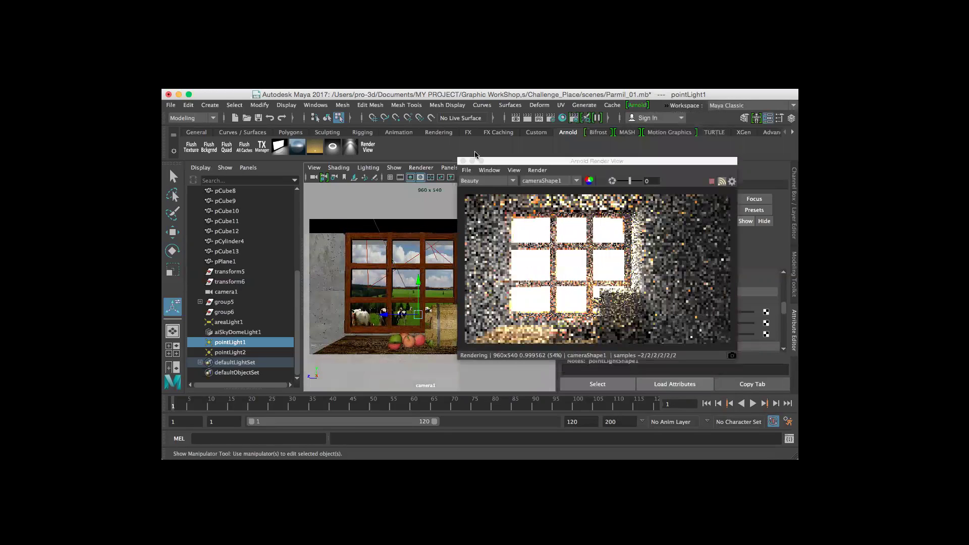
{"action": "left_click_drag", "start_coordinate": [495, 161], "coordinate": [429, 101]}
{"action": "middle_click_drag", "start_coordinate": [374, 264], "coordinate": [374, 254], "text": "alt"}
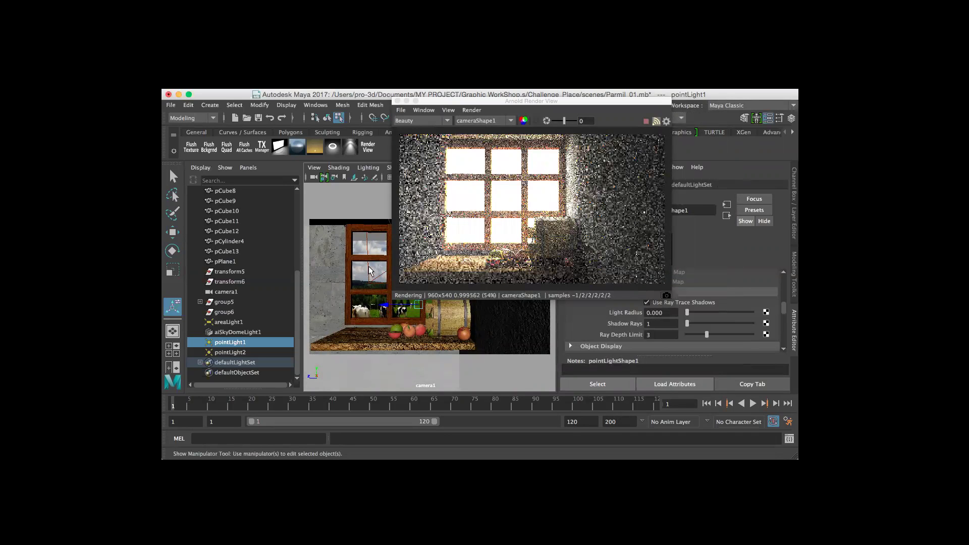
Step: Select areaLight1 and test its Exposure at 1, then 5
{"action": "left_click", "coordinate": [367, 234]}
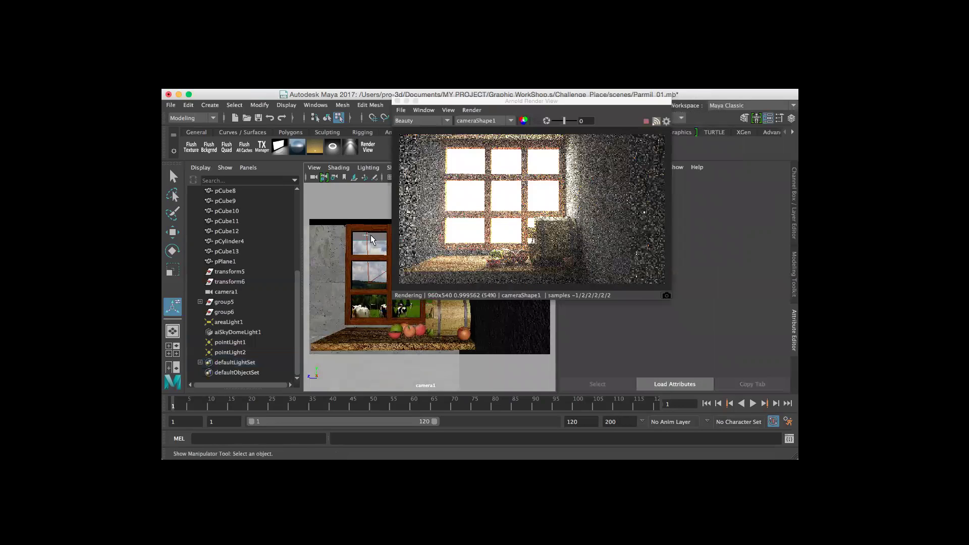
{"action": "left_click", "coordinate": [230, 322]}
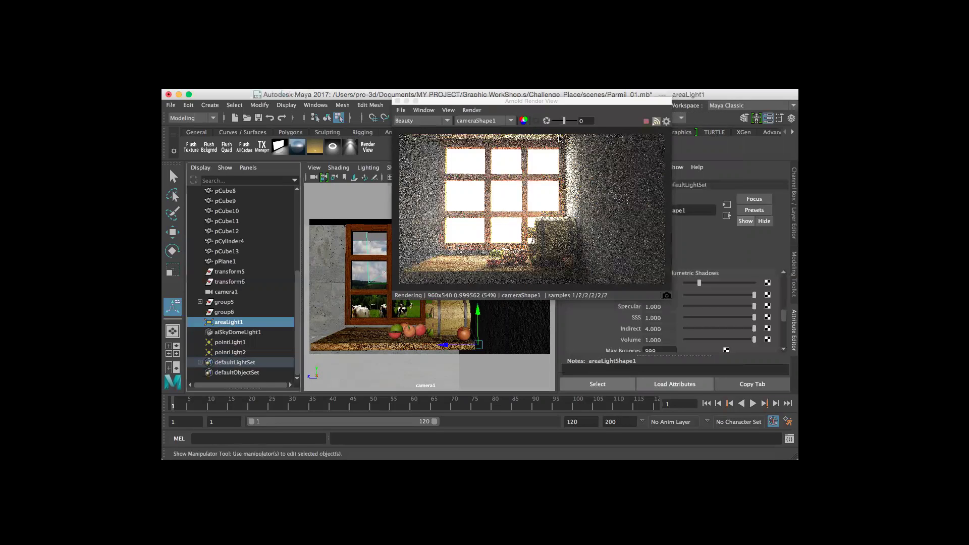
{"action": "left_click_drag", "start_coordinate": [554, 104], "coordinate": [427, 102]}
{"action": "scroll", "coordinate": [698, 323], "scroll_direction": "up", "scroll_amount": 2}
{"action": "scroll", "coordinate": [699, 323], "scroll_direction": "up", "scroll_amount": 5}
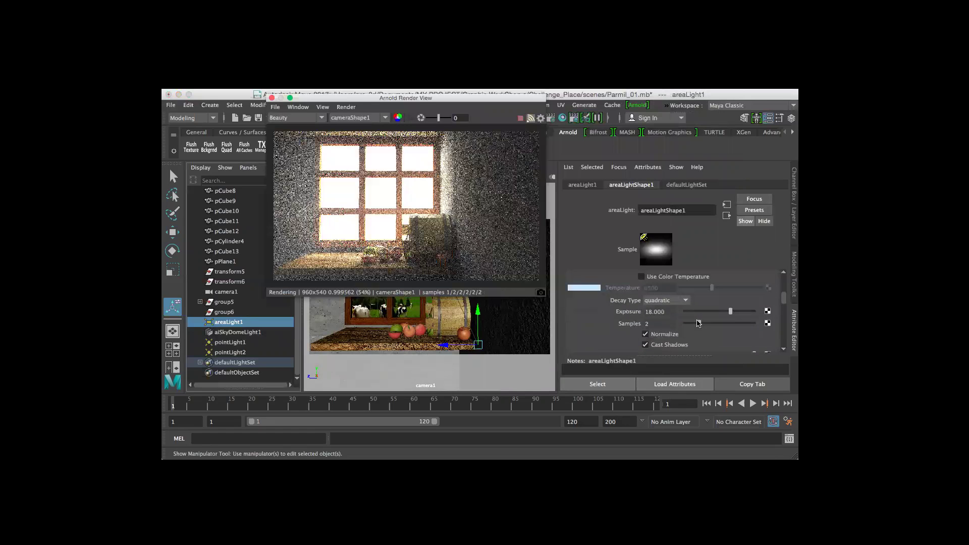
{"action": "left_click", "coordinate": [655, 313]}
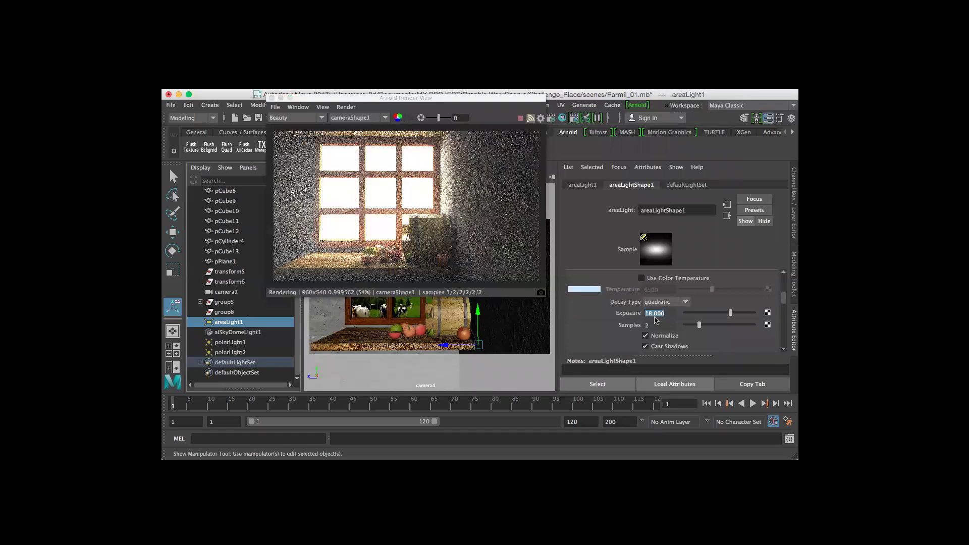
{"action": "type", "text": "1"}
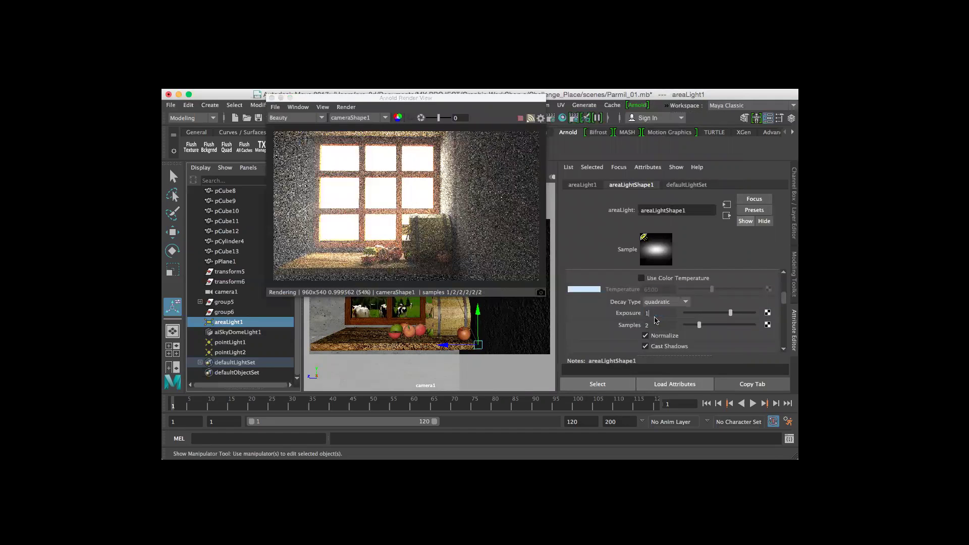
{"action": "key", "text": "Return"}
{"action": "left_click", "coordinate": [653, 314]}
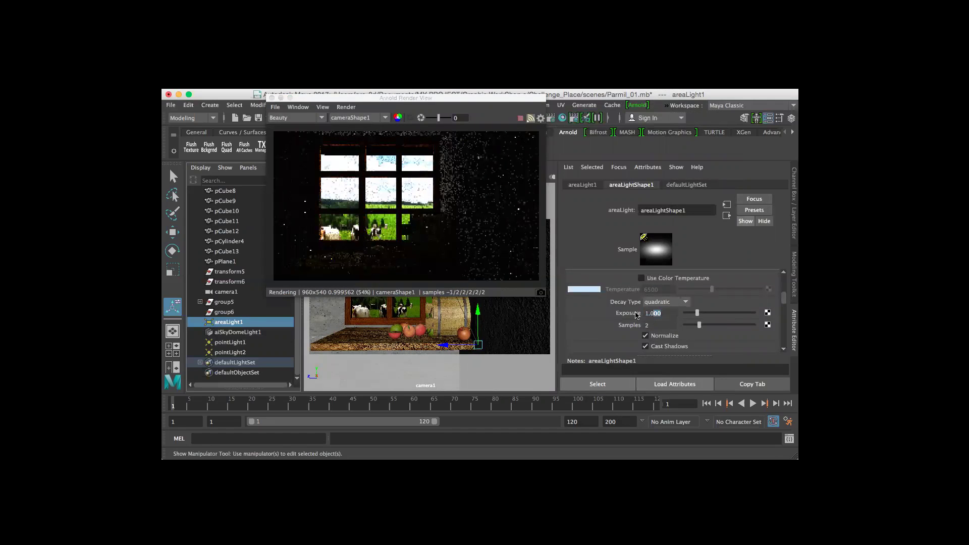
{"action": "type", "text": "5"}
{"action": "key", "text": "Return"}
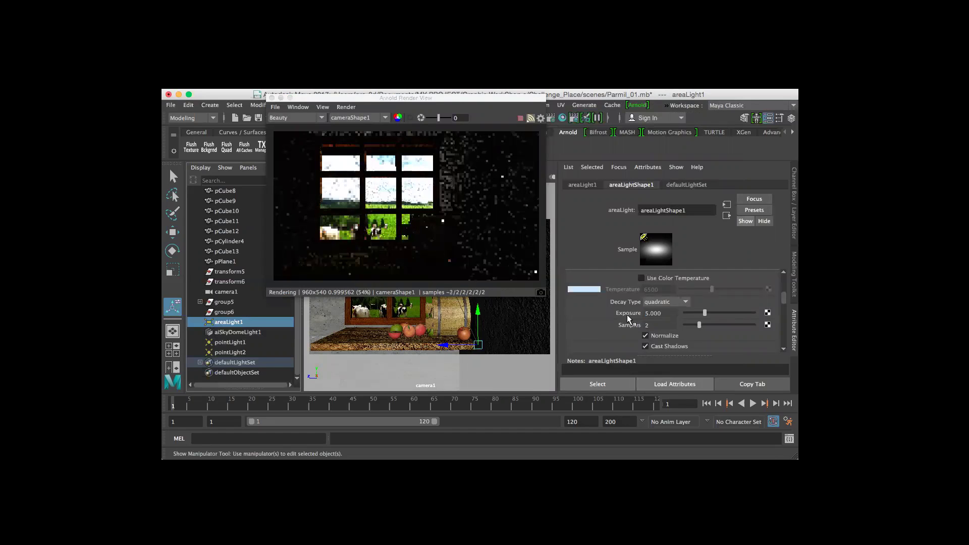
Step: Try areaLight1's Exposure at 10, 13 and 15, then settle on 18
{"action": "left_click_drag", "start_coordinate": [670, 314], "coordinate": [623, 315]}
{"action": "type", "text": "10"}
{"action": "key", "text": "Return"}
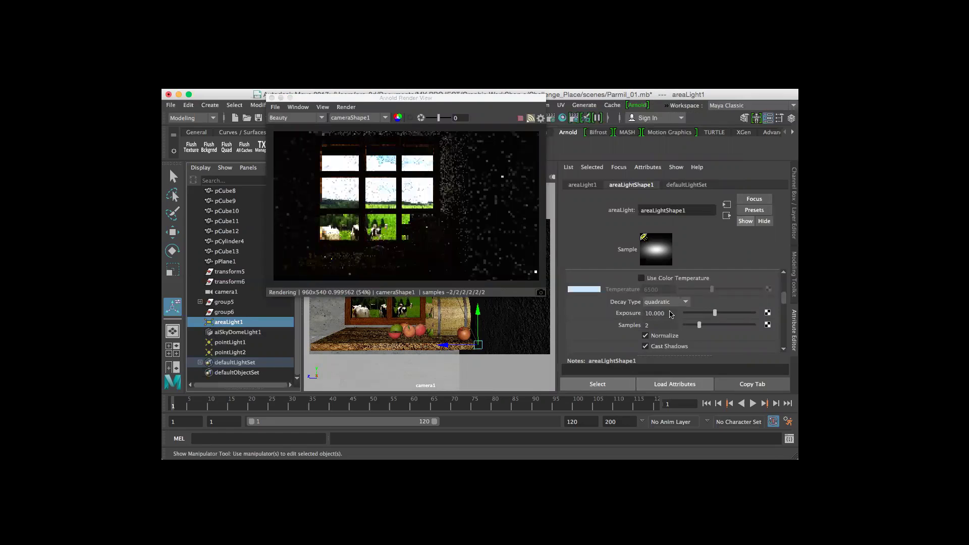
{"action": "left_click_drag", "start_coordinate": [668, 314], "coordinate": [625, 315]}
{"action": "type", "text": "13"}
{"action": "key", "text": "Return"}
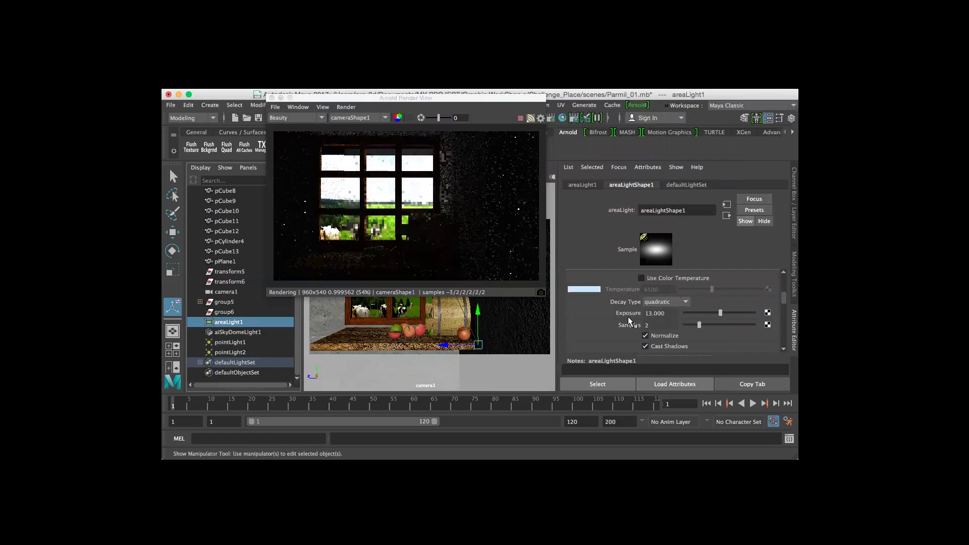
{"action": "type", "text": "15"}
{"action": "key", "text": "Return"}
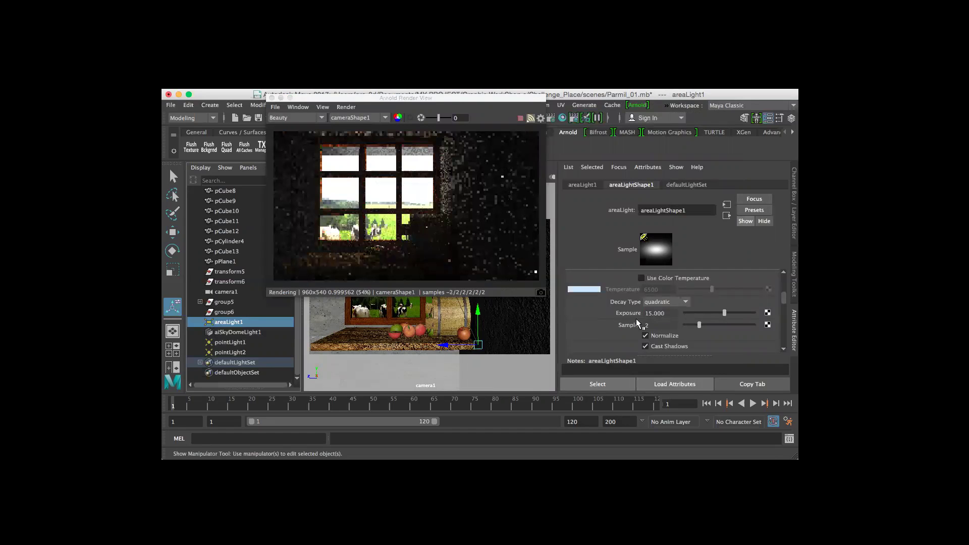
{"action": "left_click_drag", "start_coordinate": [671, 314], "coordinate": [587, 316]}
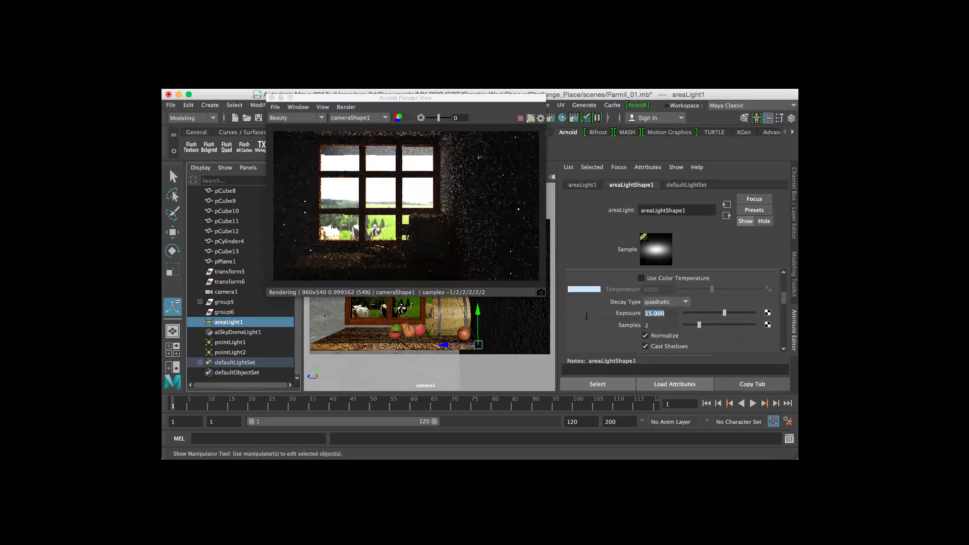
{"action": "type", "text": "1"}
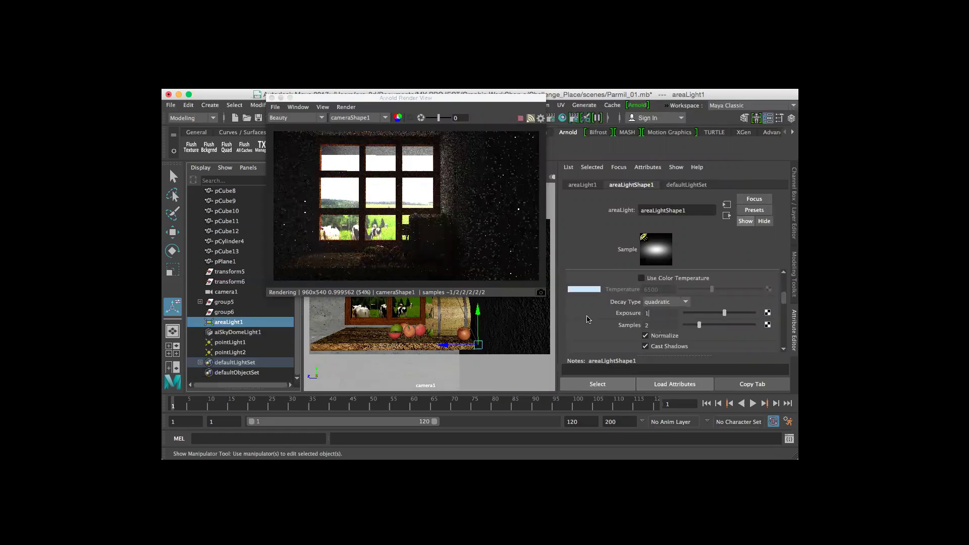
{"action": "type", "text": "8"}
{"action": "key", "text": "Return"}
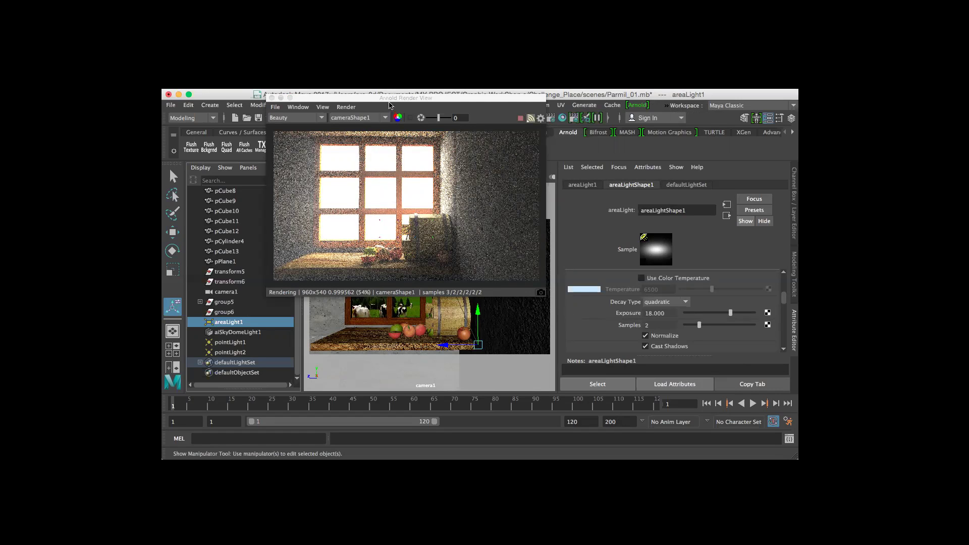
Step: Move the Render View right, then tumble and dolly camera1 toward the window and barrel
{"action": "left_click_drag", "start_coordinate": [471, 96], "coordinate": [769, 92]}
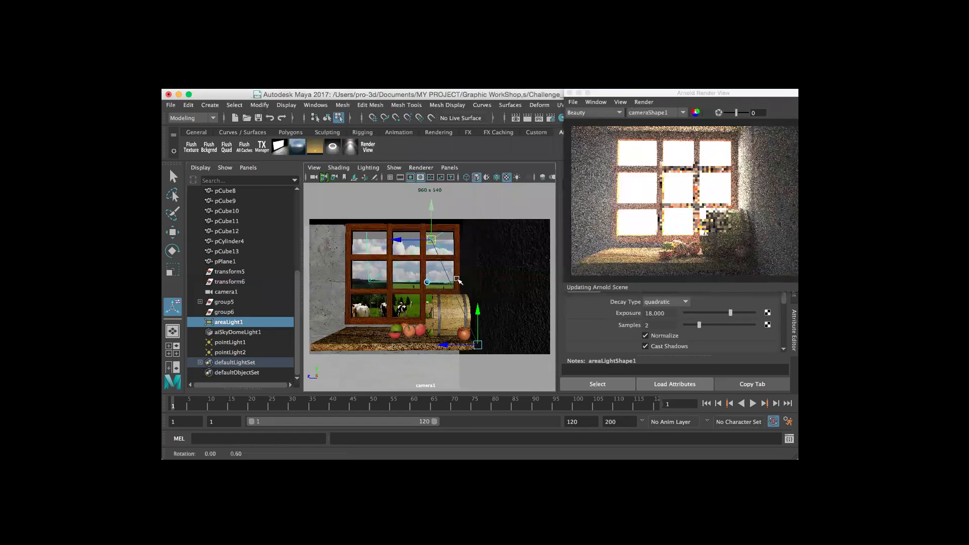
{"action": "left_click_drag", "start_coordinate": [415, 283], "coordinate": [443, 317], "text": "alt"}
{"action": "scroll", "coordinate": [444, 317], "scroll_direction": "up", "scroll_amount": 3}
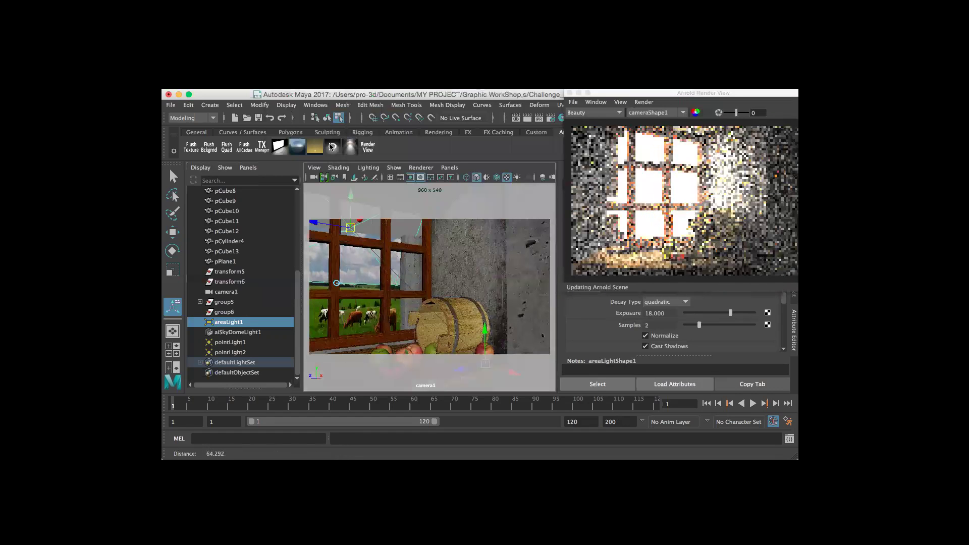
{"action": "left_click", "coordinate": [315, 169]}
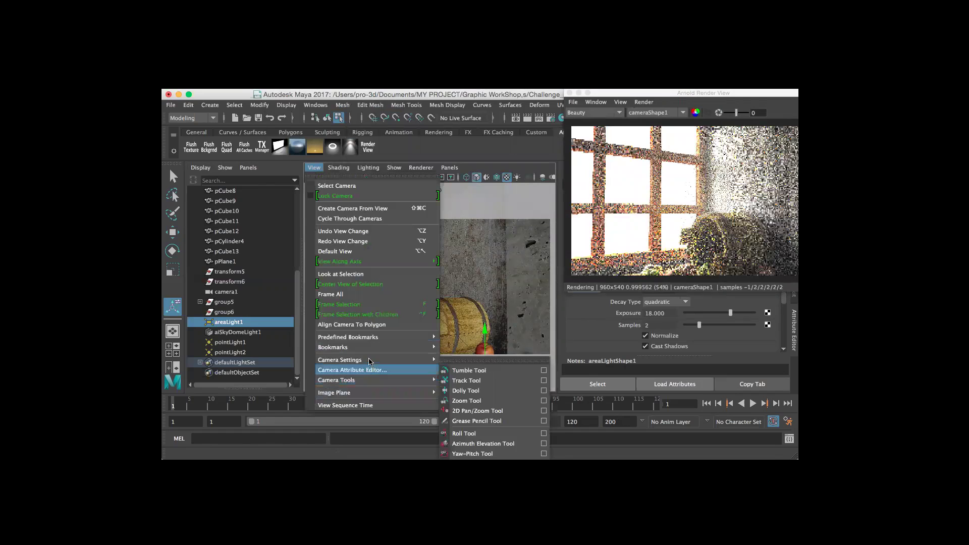
Step: Jump camera1 to the Set_01 bookmark close-up of the tipped barrel and apples
{"action": "mouse_move", "coordinate": [375, 362]}
{"action": "mouse_move", "coordinate": [429, 347]}
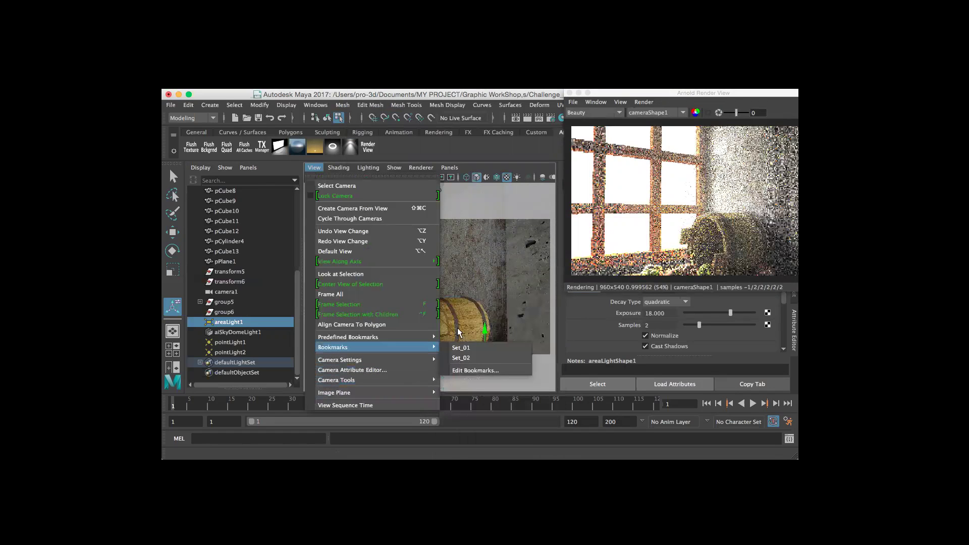
{"action": "left_click", "coordinate": [465, 344]}
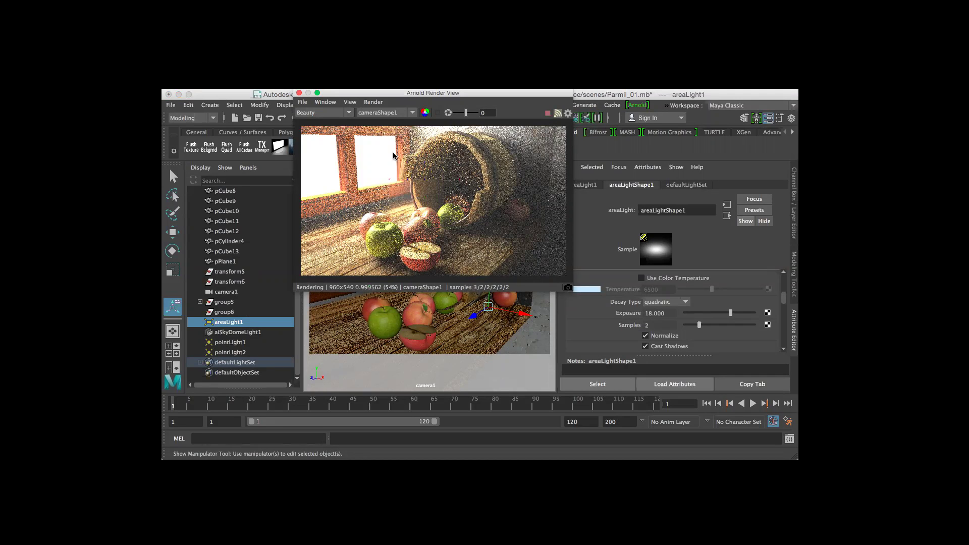
Step: Move the Render View aside and open Render Settings on the AOVs tab
{"action": "left_click_drag", "start_coordinate": [490, 92], "coordinate": [519, 207]}
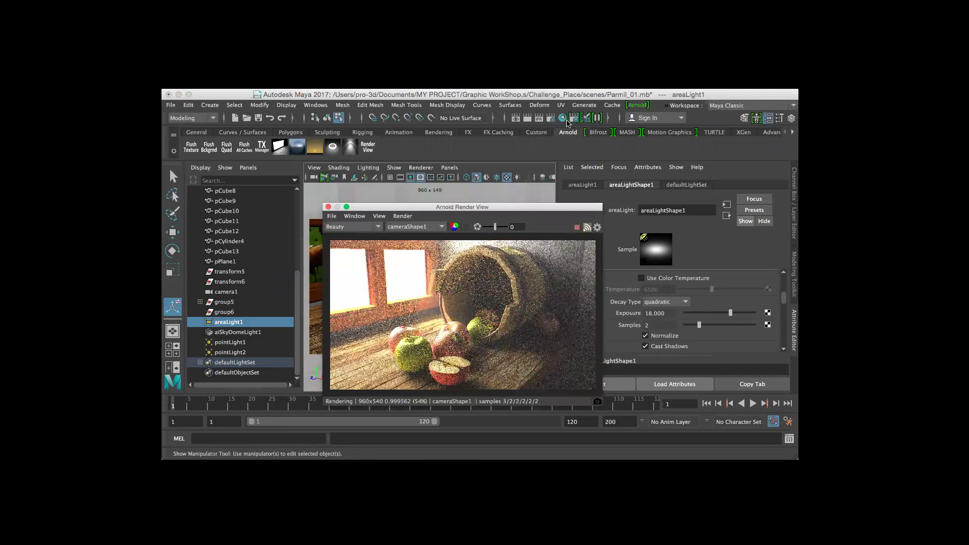
{"action": "left_click", "coordinate": [551, 118]}
{"action": "left_click_drag", "start_coordinate": [596, 124], "coordinate": [494, 118]}
Step: Select the Wireframe1 AOV node and restart the Arnold render with current scene data
{"action": "left_click", "coordinate": [526, 168]}
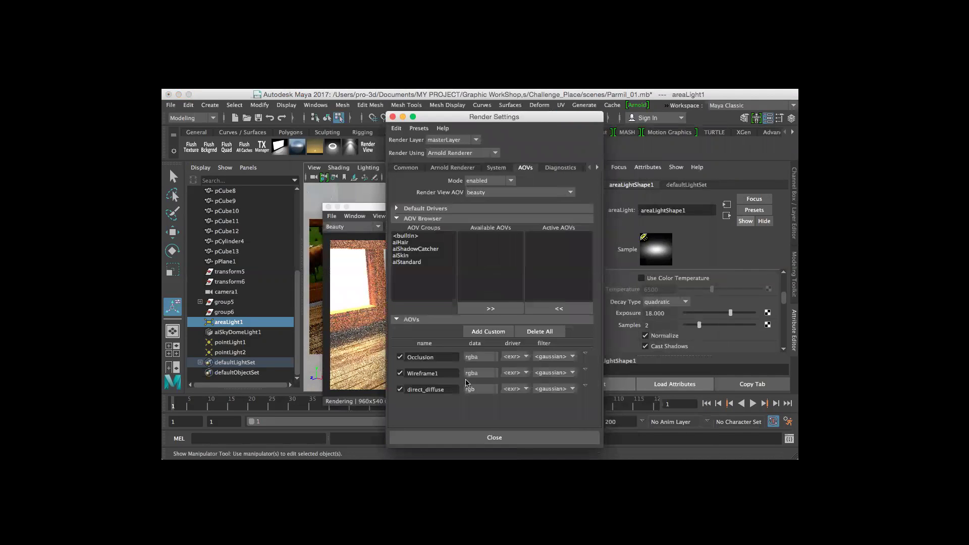
{"action": "left_click", "coordinate": [587, 373]}
{"action": "left_click", "coordinate": [600, 376]}
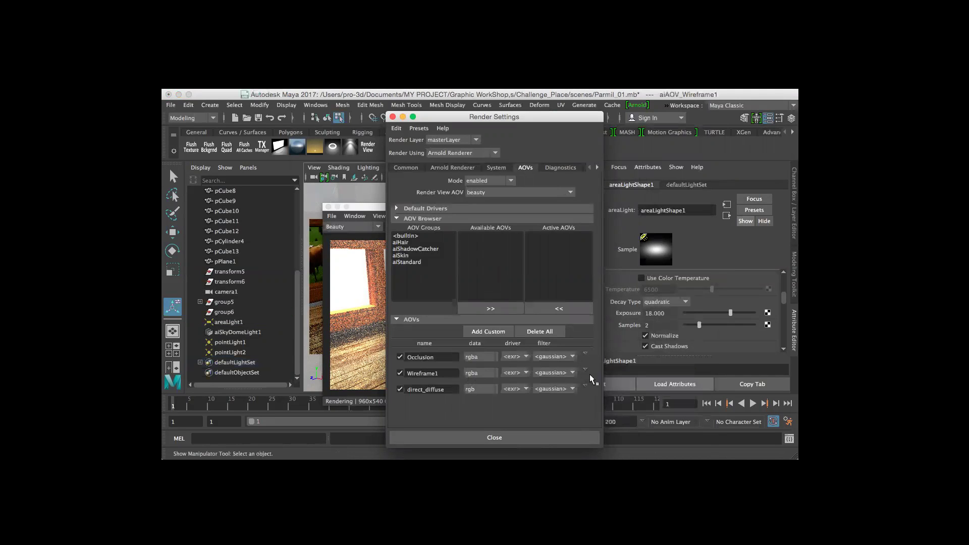
{"action": "left_click_drag", "start_coordinate": [567, 117], "coordinate": [587, 333]}
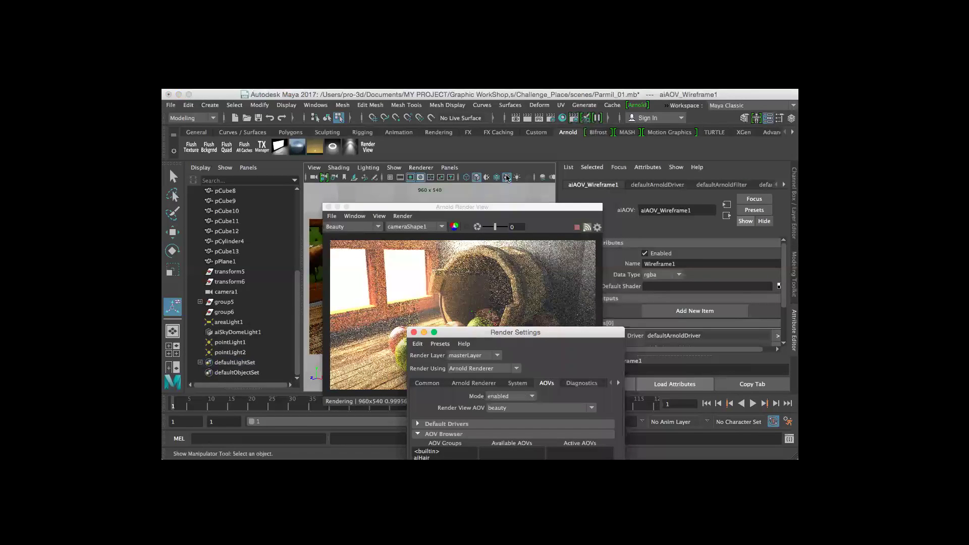
{"action": "left_click", "coordinate": [564, 120]}
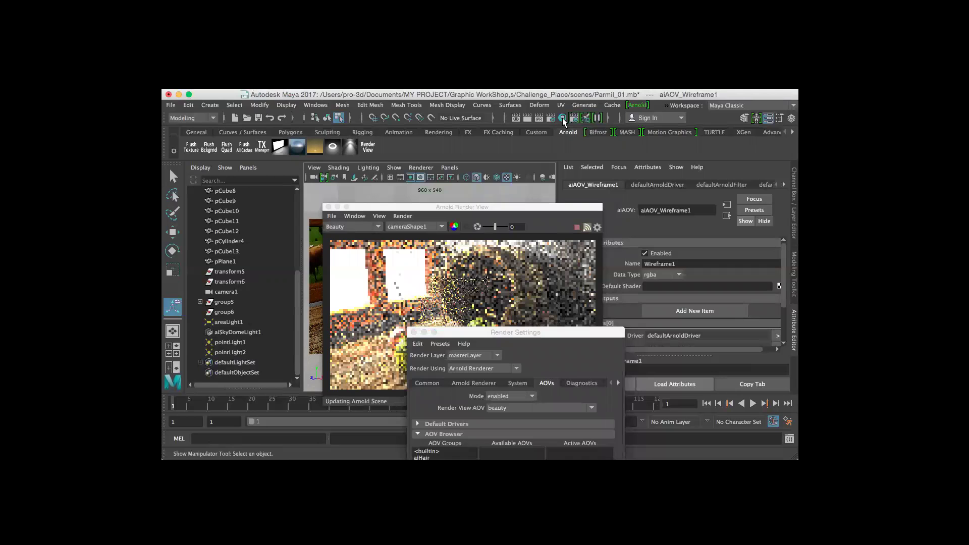
Step: Open Hypershade and show the aiWireframe1 shader's attributes in the graph
{"action": "left_click", "coordinate": [563, 118]}
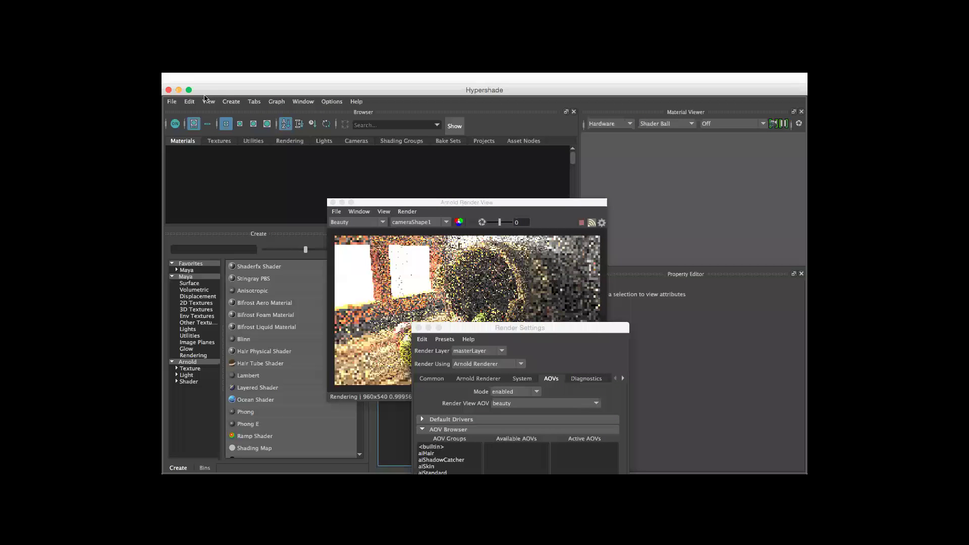
{"action": "left_click", "coordinate": [168, 89]}
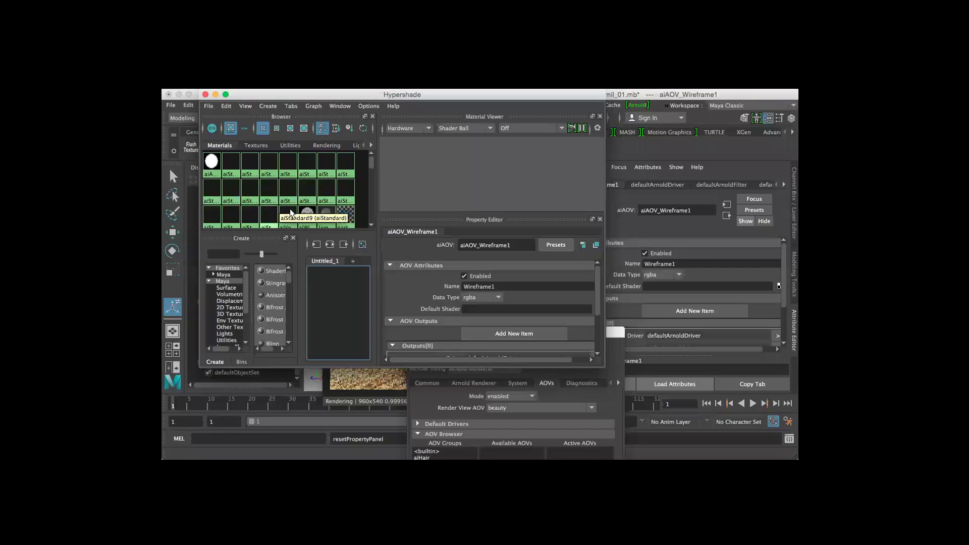
{"action": "left_click", "coordinate": [307, 214]}
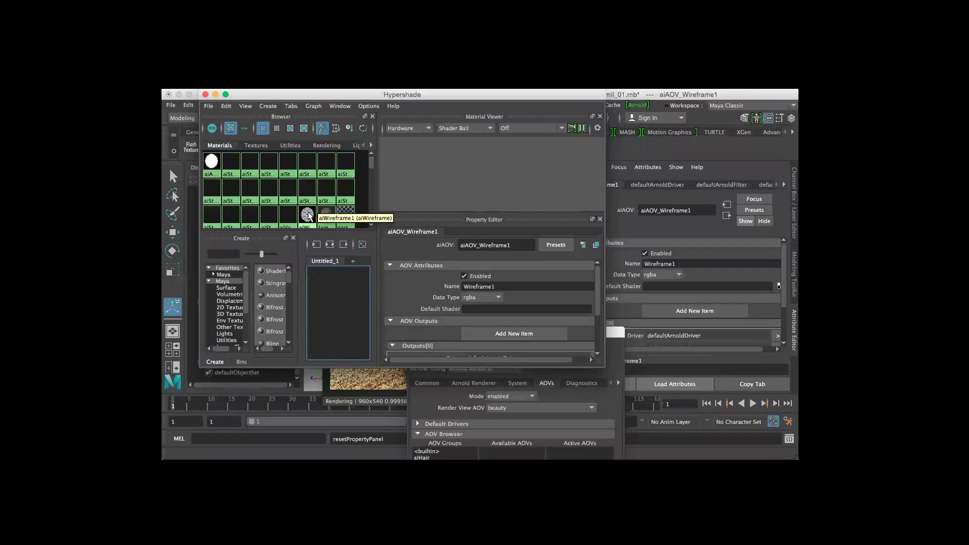
{"action": "left_click", "coordinate": [317, 245]}
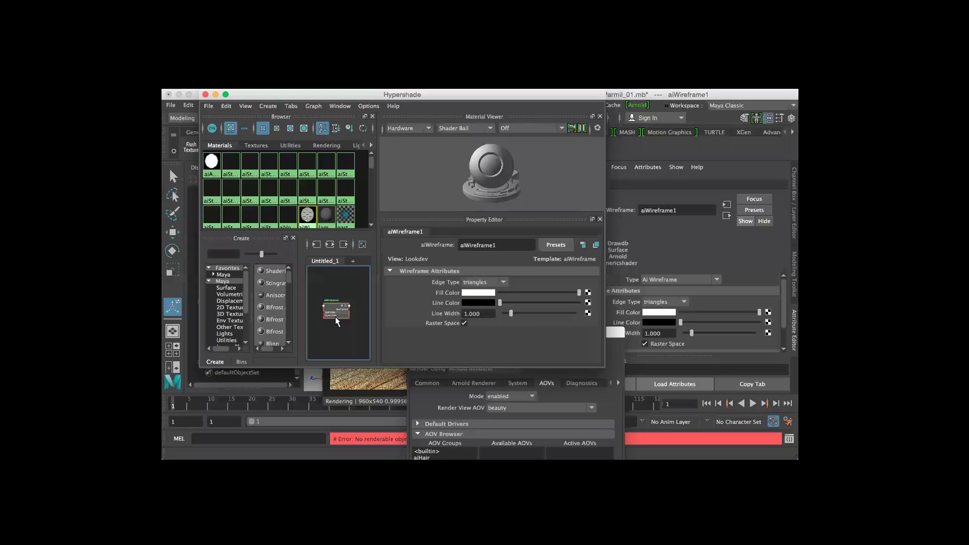
Step: Select the Wireframe1 AOV node from Render Settings, then close Render Settings
{"action": "left_click_drag", "start_coordinate": [613, 333], "coordinate": [556, 159]}
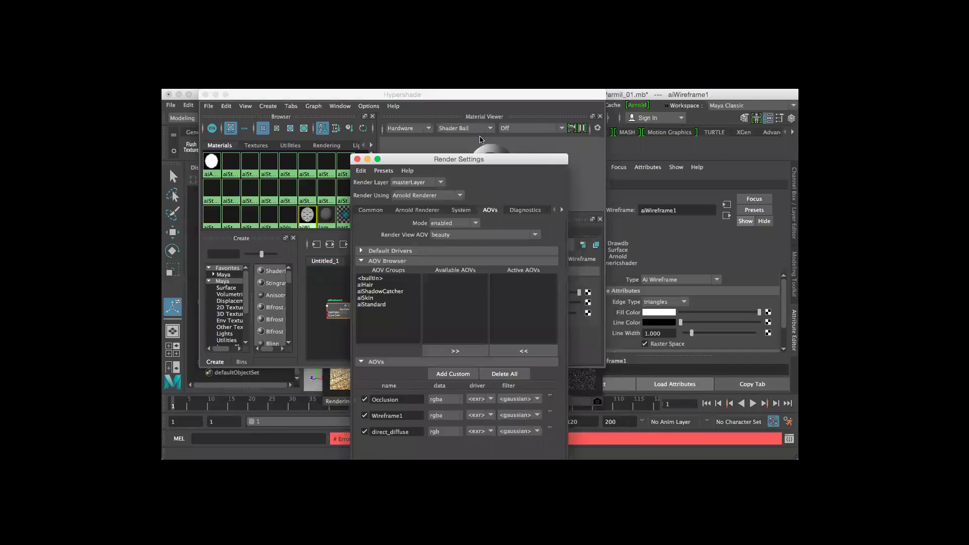
{"action": "left_click_drag", "start_coordinate": [480, 155], "coordinate": [477, 103]}
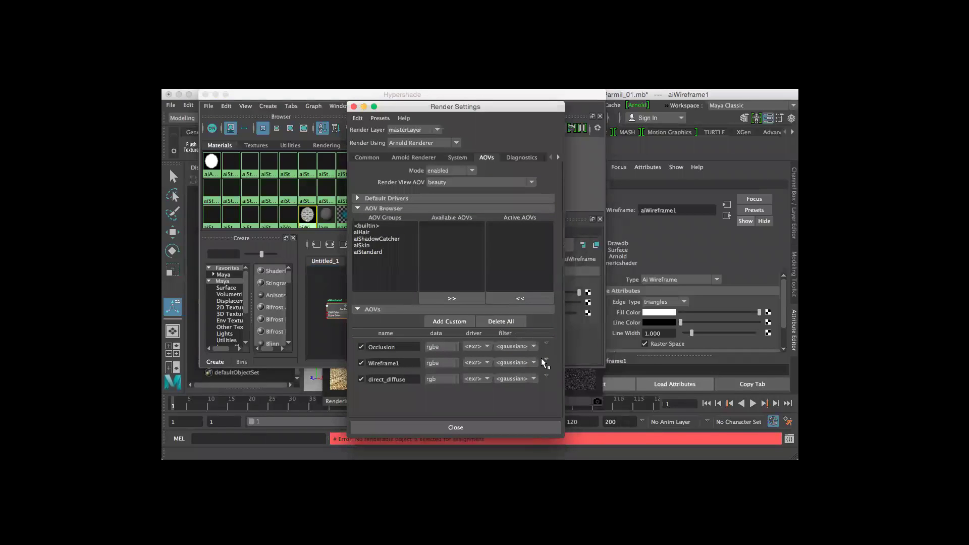
{"action": "left_click", "coordinate": [545, 358]}
{"action": "left_click", "coordinate": [581, 366]}
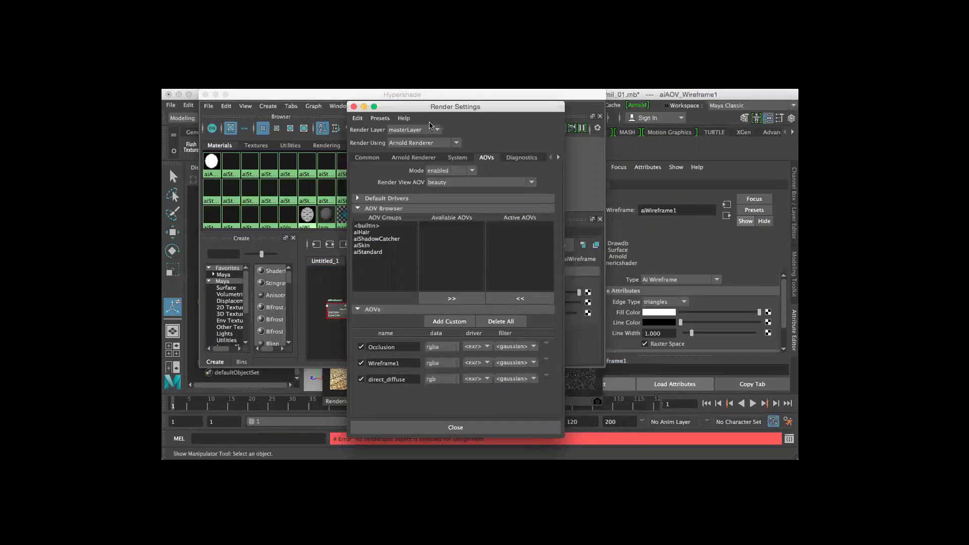
{"action": "left_click", "coordinate": [353, 107]}
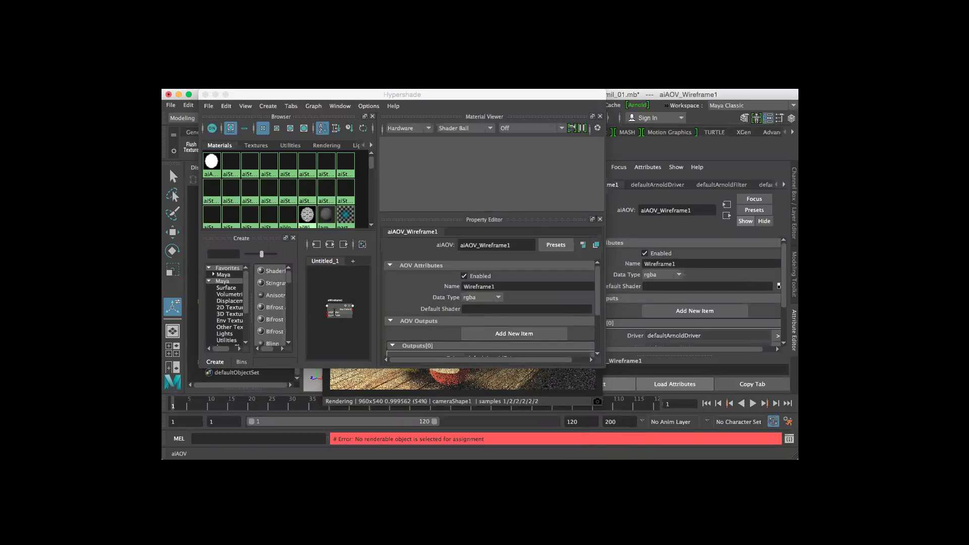
Step: Connect aiWireframe1 from the Arnold nodes to the Wireframe1 AOV's Default Shader
{"action": "left_click", "coordinate": [333, 313]}
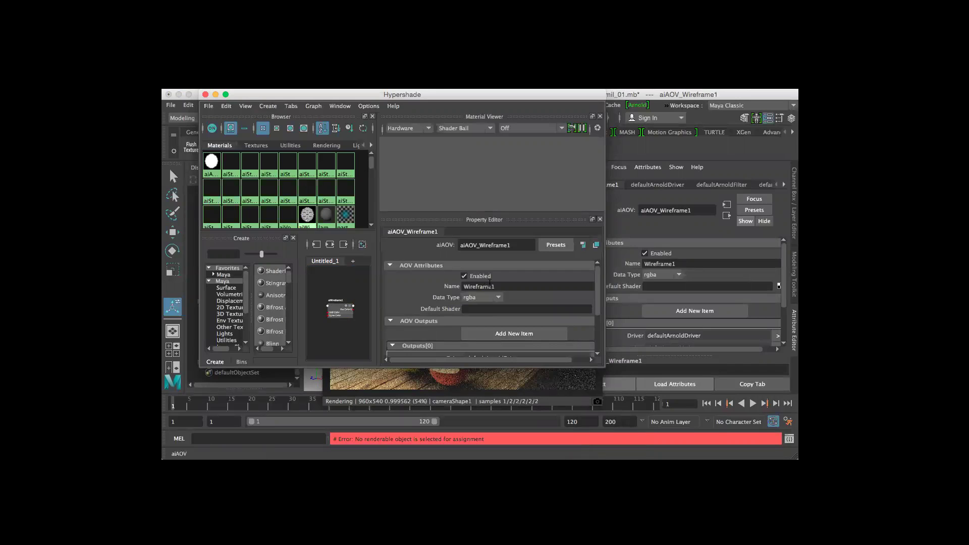
{"action": "left_click_drag", "start_coordinate": [331, 96], "coordinate": [352, 98]}
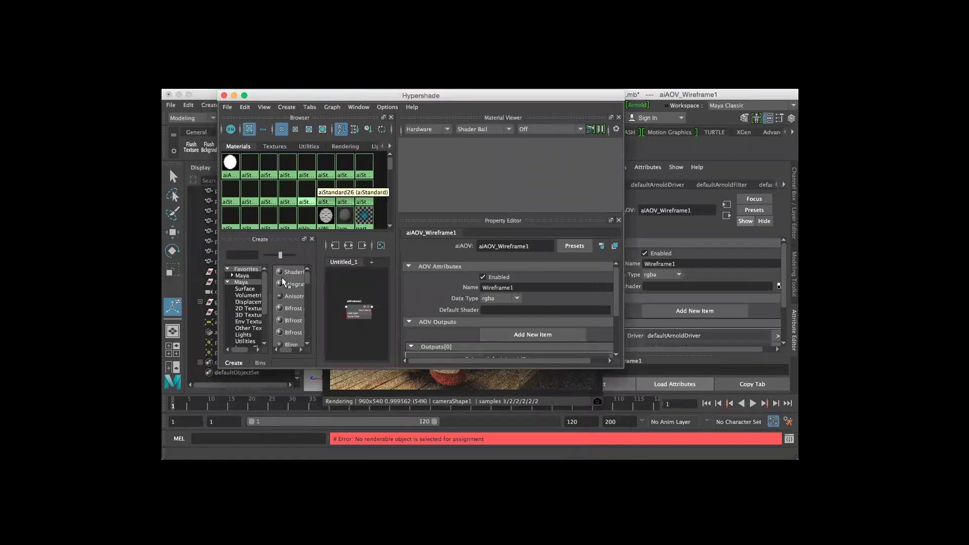
{"action": "scroll", "coordinate": [263, 298], "scroll_direction": "down", "scroll_amount": 3}
{"action": "left_click", "coordinate": [244, 329]}
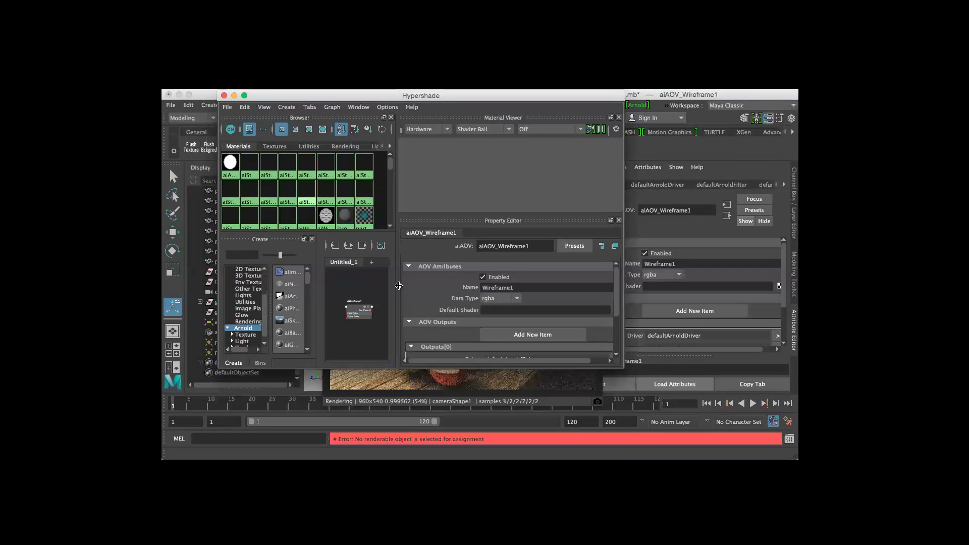
{"action": "left_click_drag", "start_coordinate": [309, 275], "coordinate": [310, 296]}
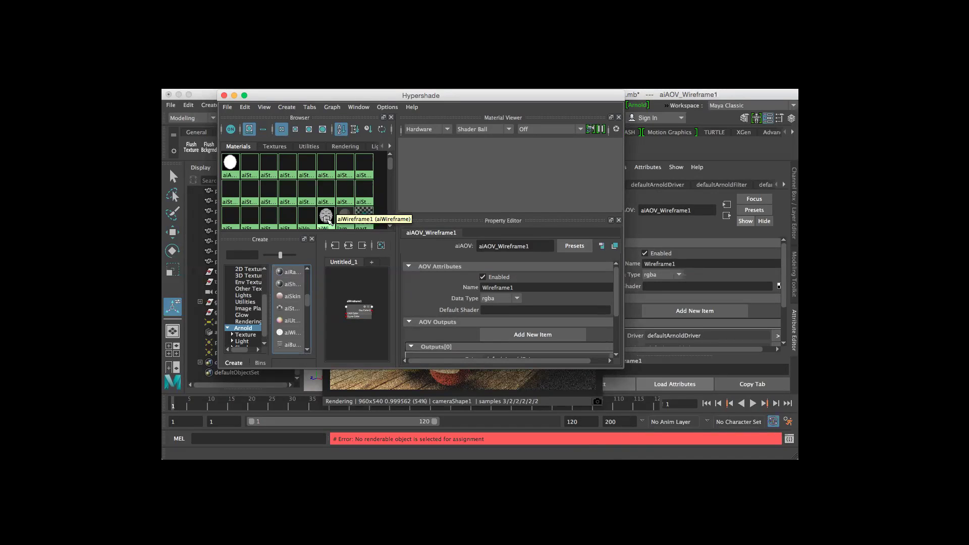
{"action": "left_click_drag", "start_coordinate": [327, 218], "coordinate": [672, 288]}
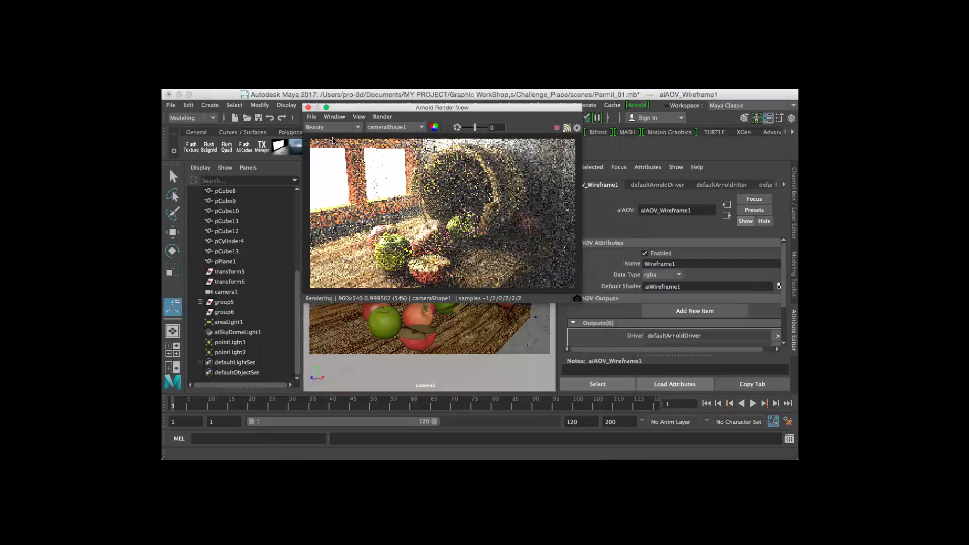
Step: Display the Wireframe1 AOV in Arnold Render View, then close the view
{"action": "left_click", "coordinate": [327, 128]}
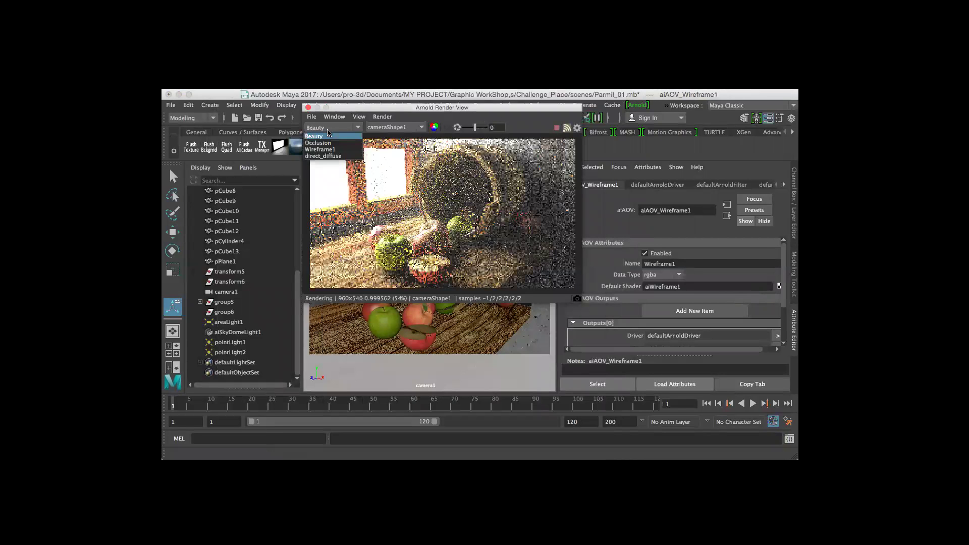
{"action": "left_click", "coordinate": [333, 152]}
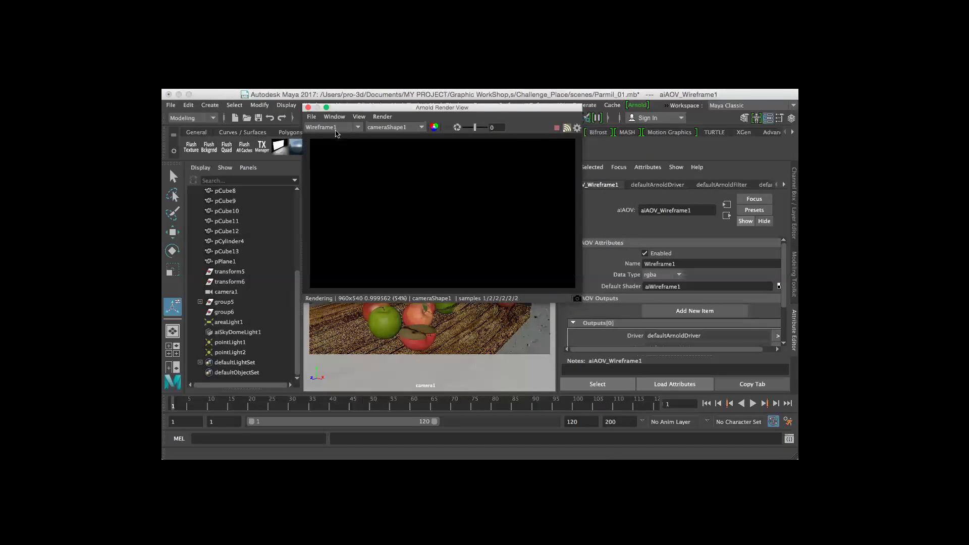
{"action": "double_click", "coordinate": [689, 262]}
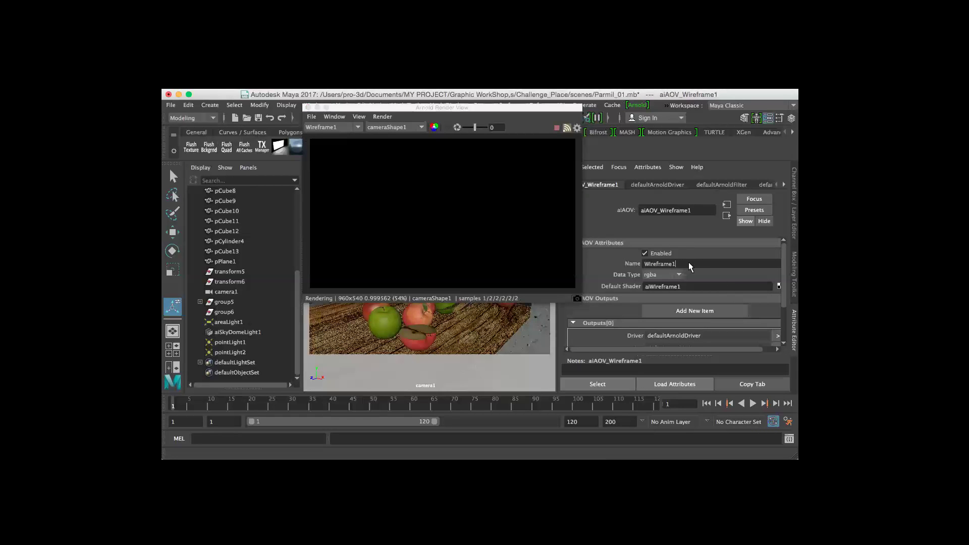
{"action": "left_click", "coordinate": [308, 108]}
Step: Reopen Arnold RenderView from the Arnold menu and close it again
{"action": "left_click", "coordinate": [639, 105]}
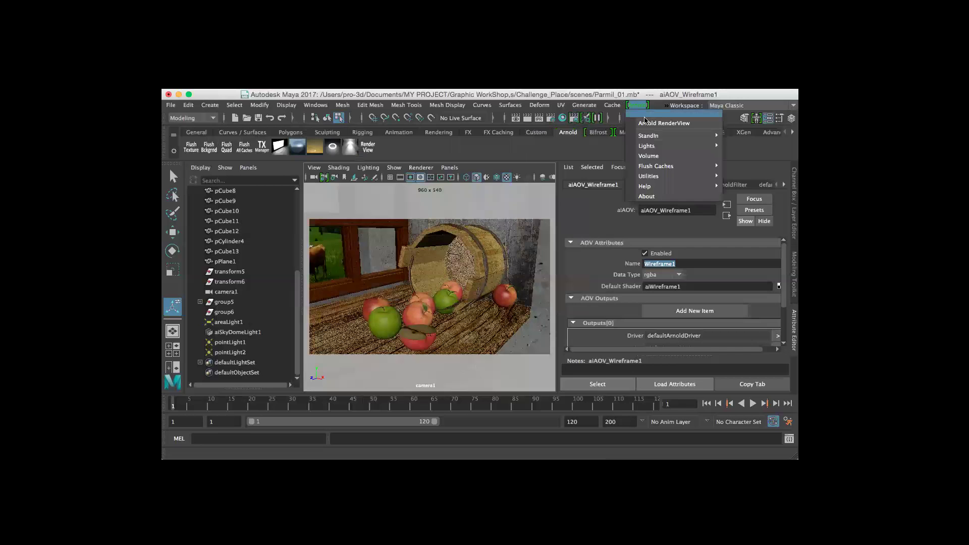
{"action": "left_click", "coordinate": [656, 121]}
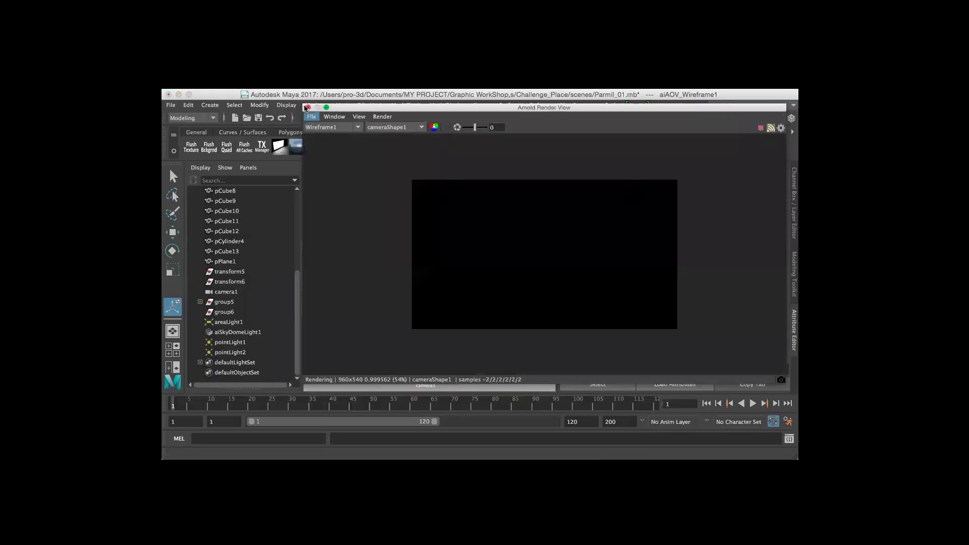
{"action": "left_click", "coordinate": [307, 108]}
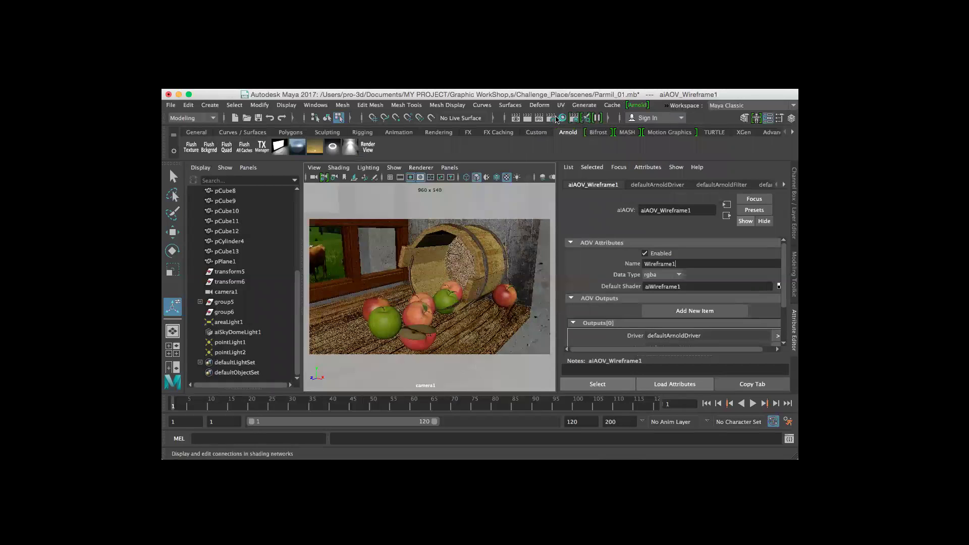
Step: Change the Wireframe1 AOV's data type from rgba to rgb, then reopen Arnold RenderView
{"action": "left_click", "coordinate": [598, 119]}
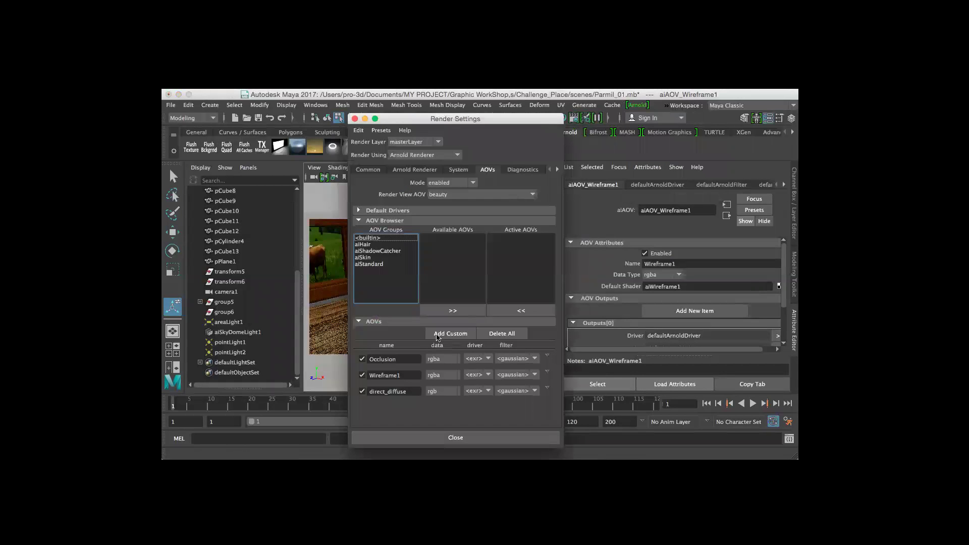
{"action": "left_click", "coordinate": [447, 377]}
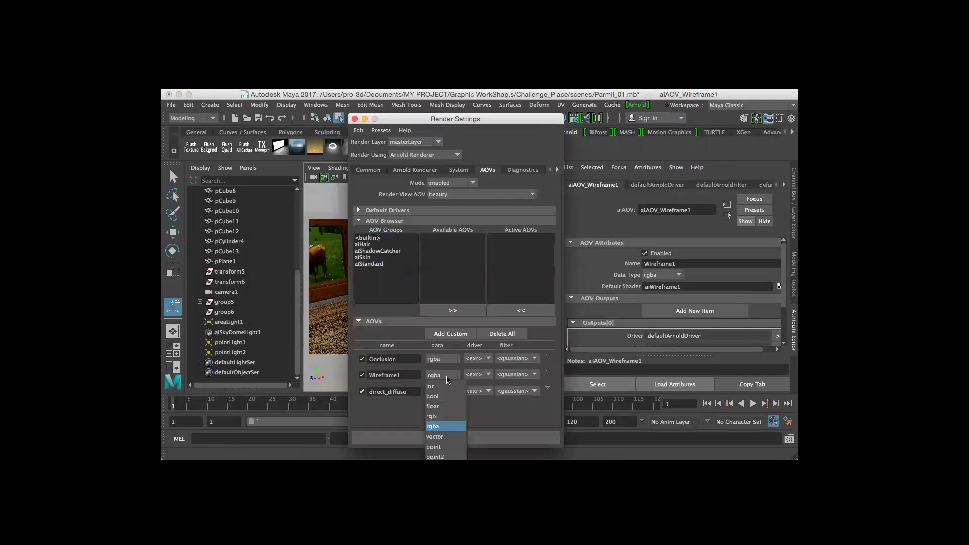
{"action": "left_click", "coordinate": [446, 425]}
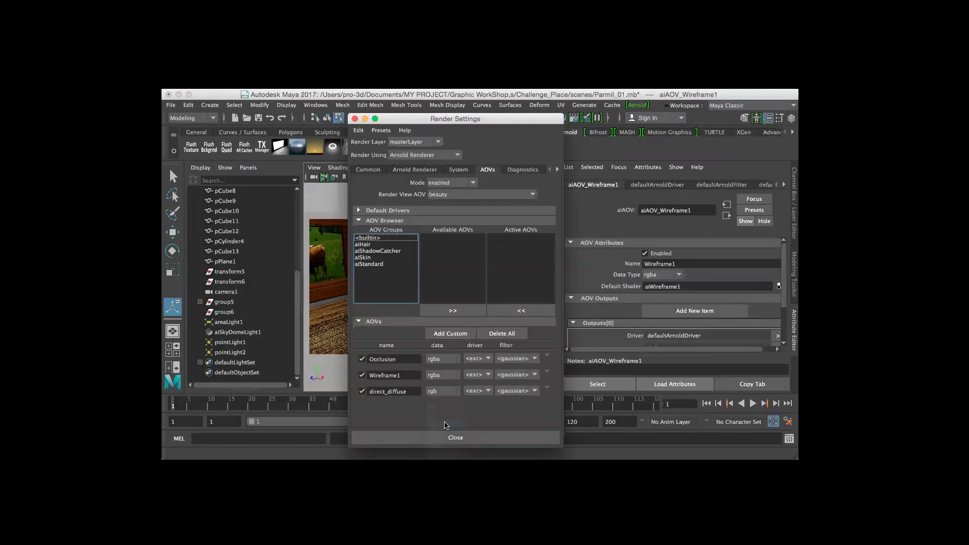
{"action": "left_click", "coordinate": [444, 380]}
{"action": "left_click", "coordinate": [446, 417]}
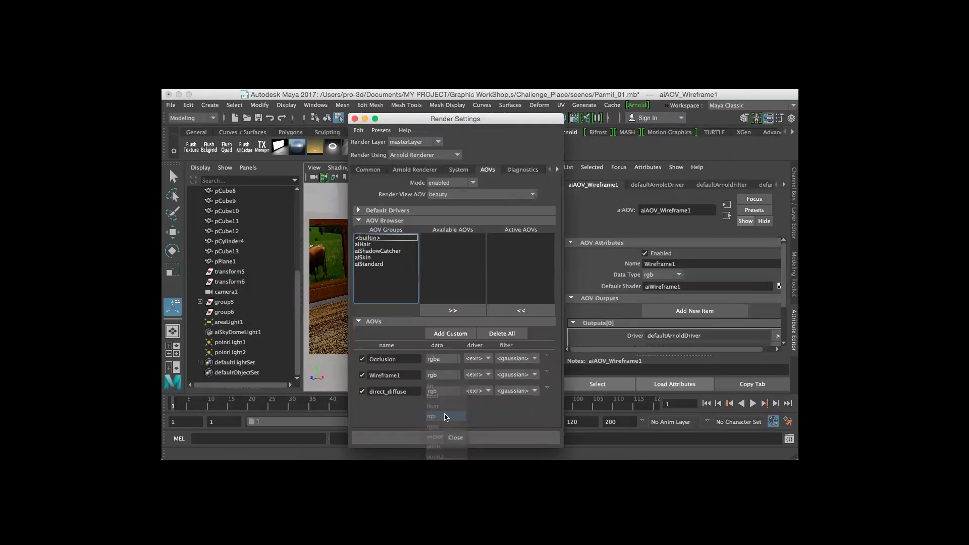
{"action": "double_click", "coordinate": [402, 375]}
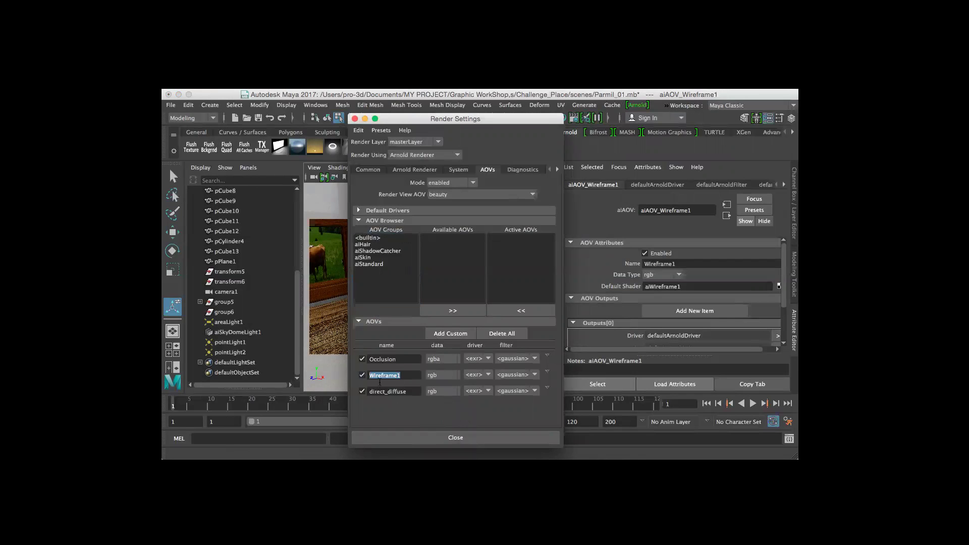
{"action": "left_click", "coordinate": [354, 120]}
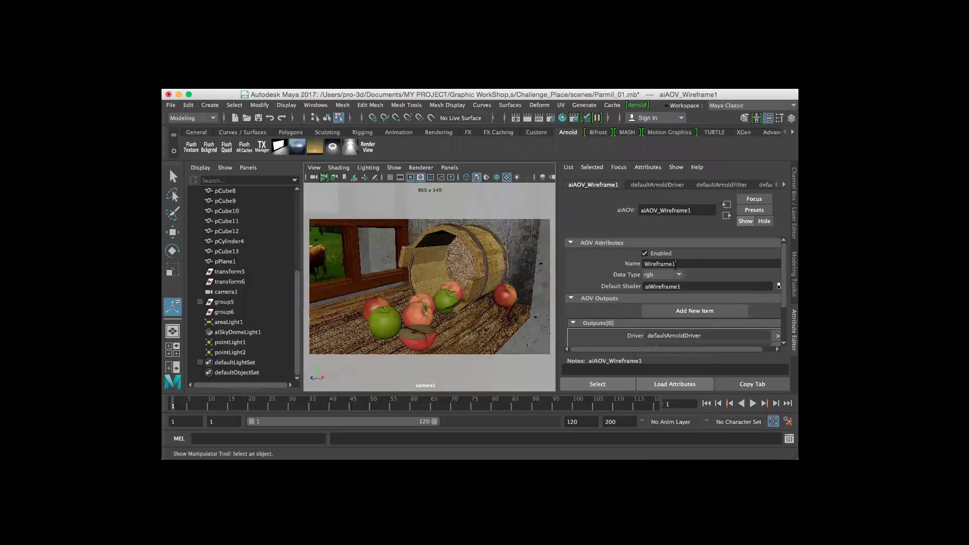
{"action": "left_click", "coordinate": [638, 105]}
{"action": "left_click", "coordinate": [642, 124]}
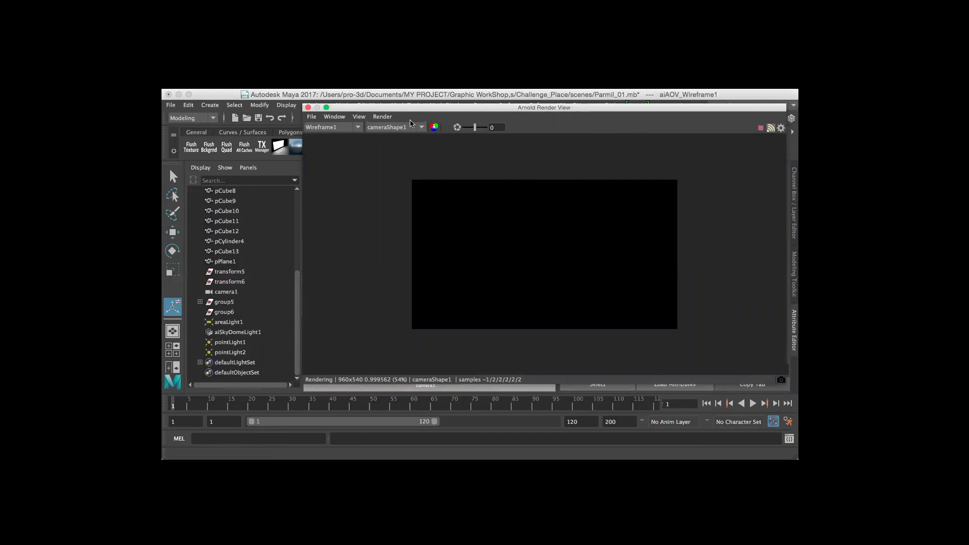
Step: Preview the render with wireframe, then occlusion, debug shading
{"action": "left_click", "coordinate": [383, 117]}
{"action": "mouse_move", "coordinate": [419, 229]}
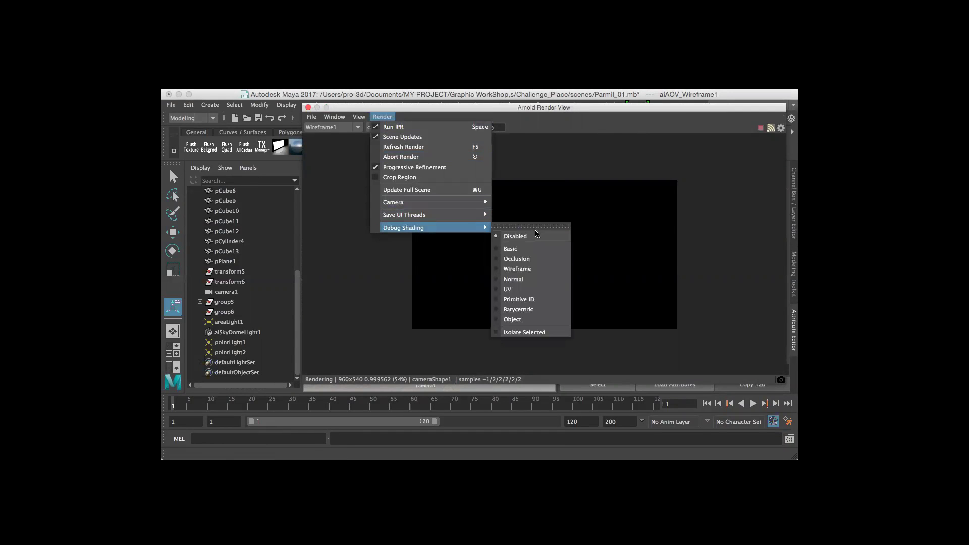
{"action": "left_click", "coordinate": [540, 270]}
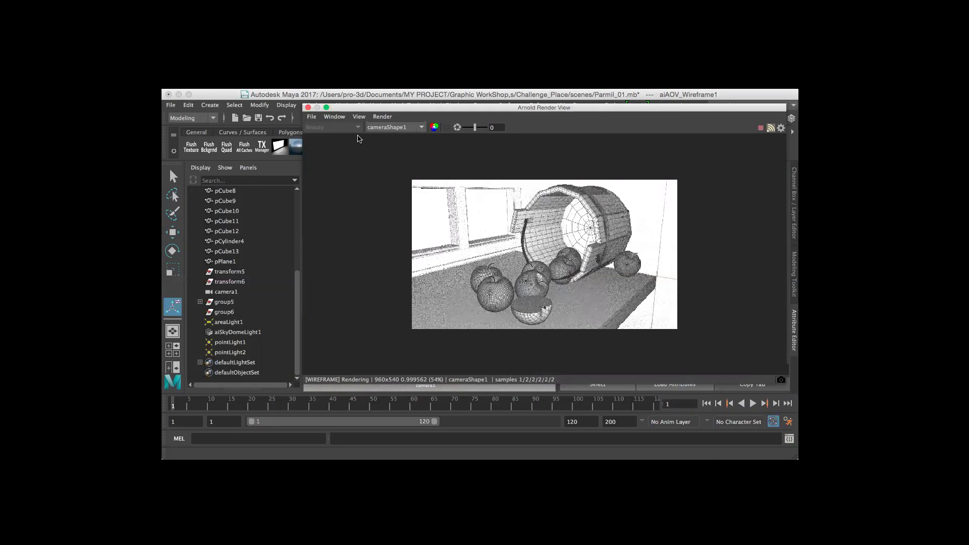
{"action": "left_click", "coordinate": [382, 117]}
{"action": "mouse_move", "coordinate": [418, 228]}
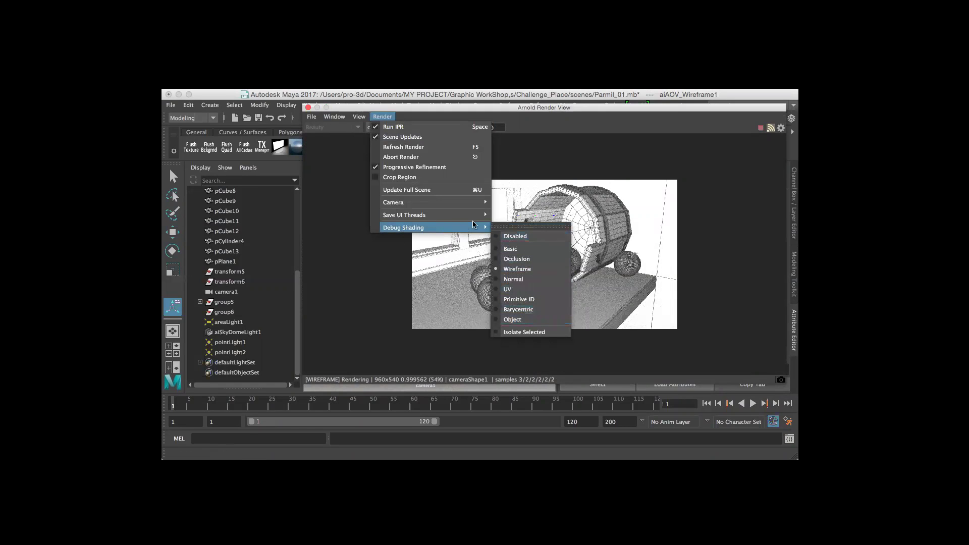
{"action": "left_click", "coordinate": [525, 260]}
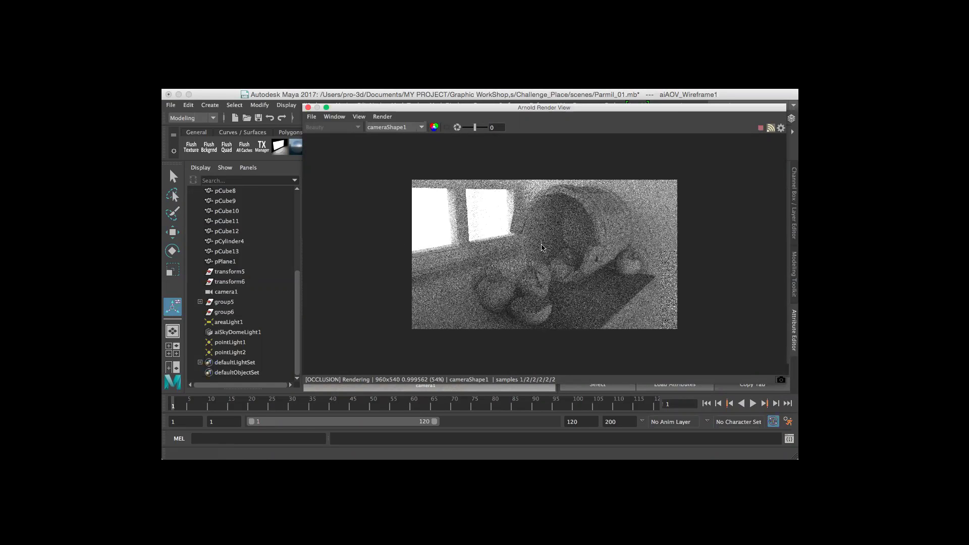
Step: Disable debug shading, view the Wireframe1 AOV, close RenderView and edit the AOV name
{"action": "left_click", "coordinate": [382, 116]}
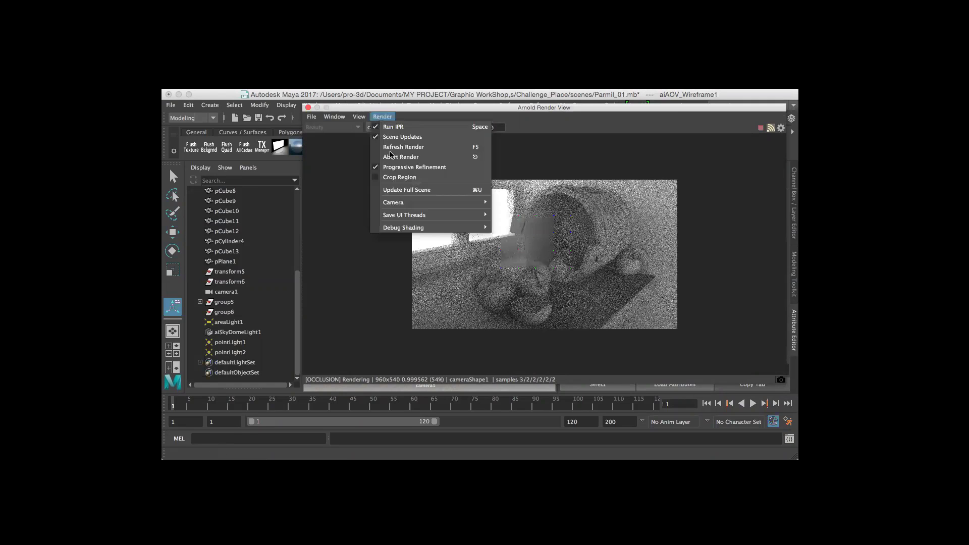
{"action": "mouse_move", "coordinate": [409, 228]}
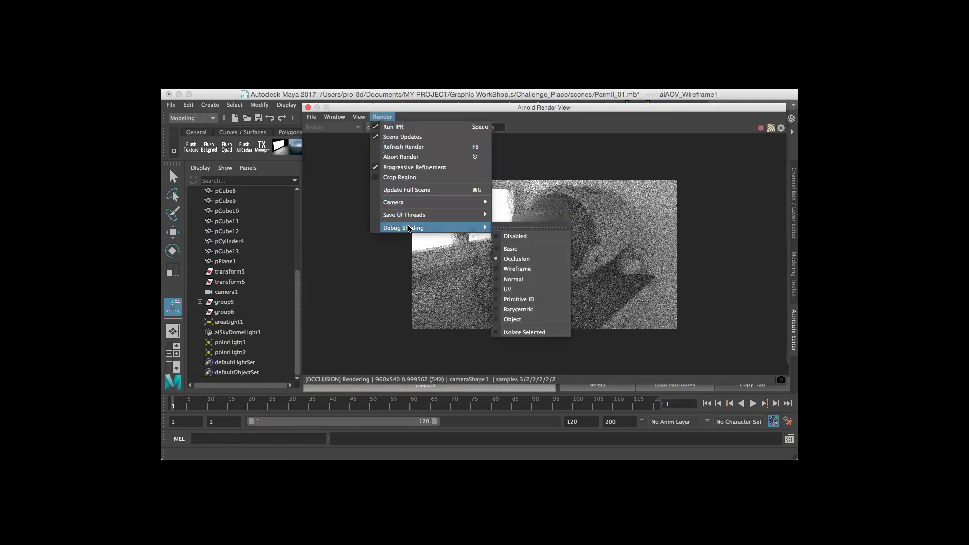
{"action": "left_click", "coordinate": [547, 235]}
{"action": "left_click", "coordinate": [332, 127]}
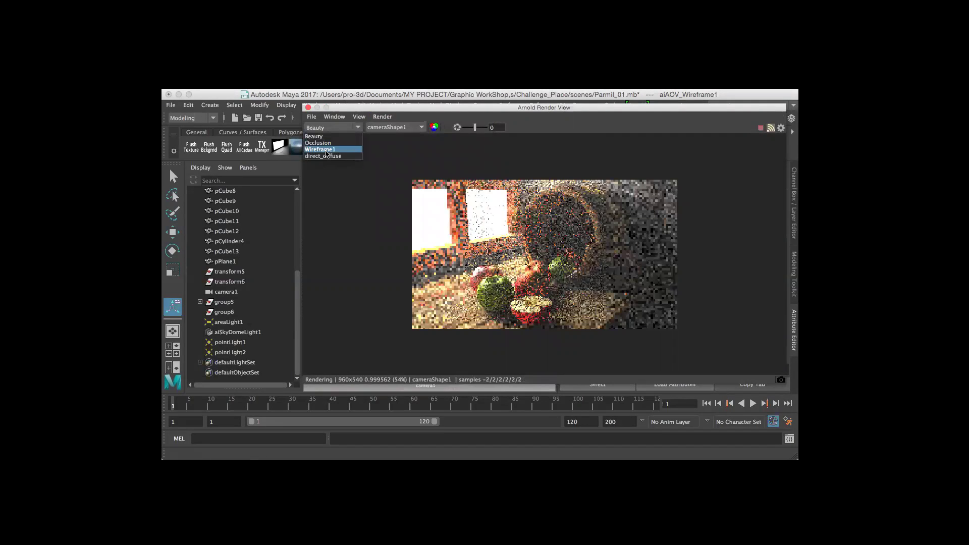
{"action": "left_click", "coordinate": [326, 150]}
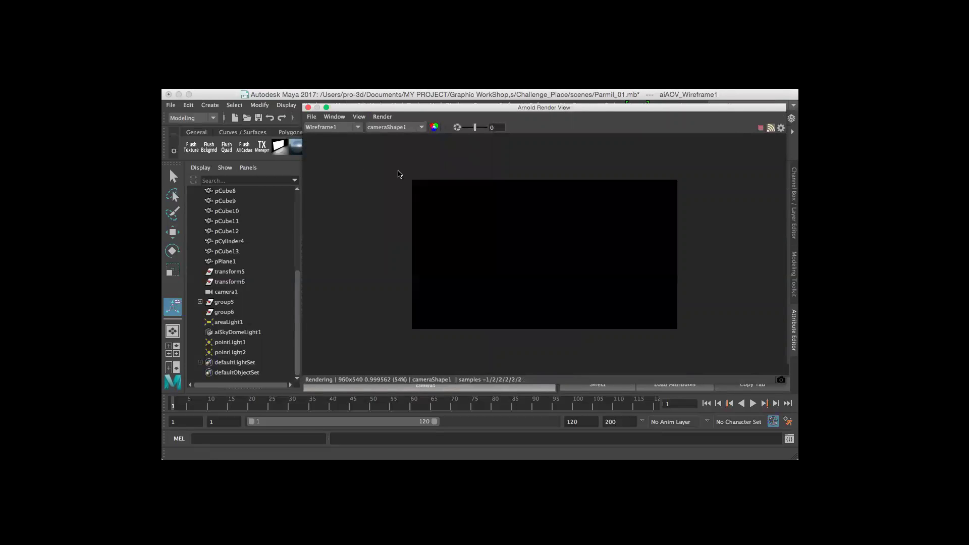
{"action": "left_click_drag", "start_coordinate": [384, 108], "coordinate": [271, 107]}
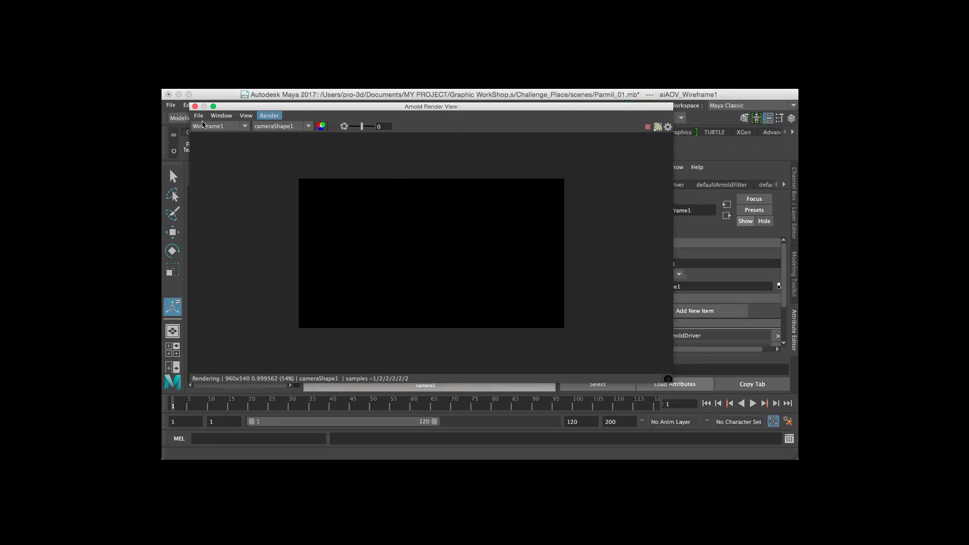
{"action": "left_click", "coordinate": [195, 107]}
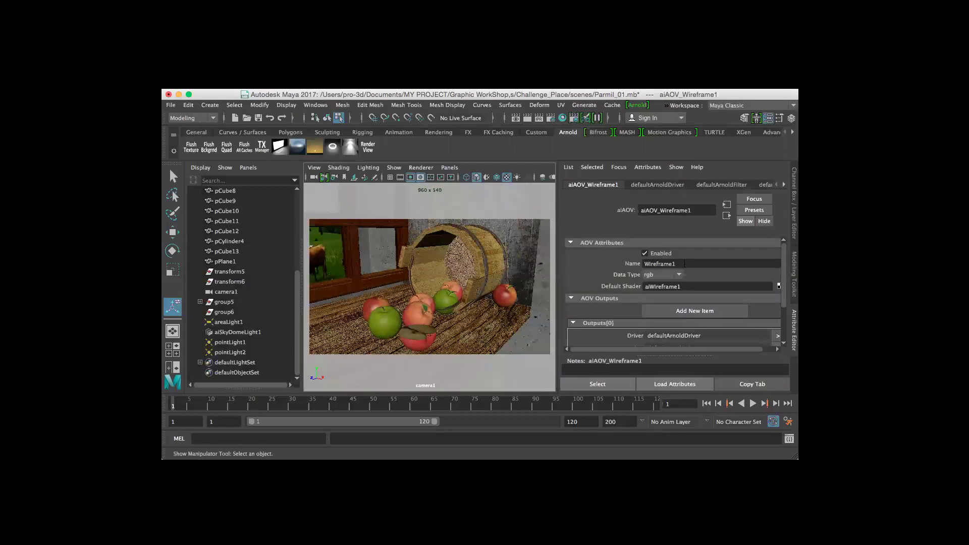
{"action": "left_click", "coordinate": [676, 263]}
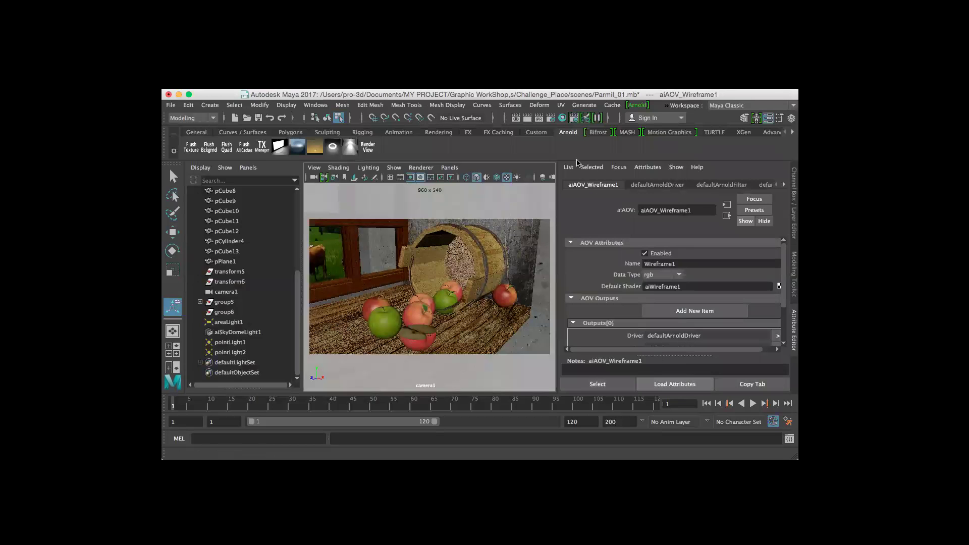
Step: Remove the Wireframe1 AOV from the Render Settings AOV list
{"action": "left_click", "coordinate": [551, 120]}
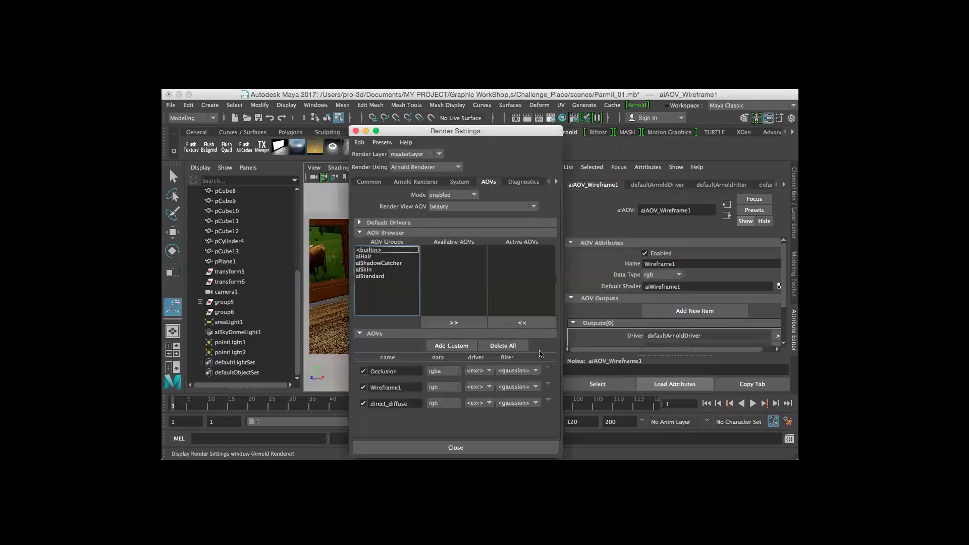
{"action": "left_click", "coordinate": [548, 383]}
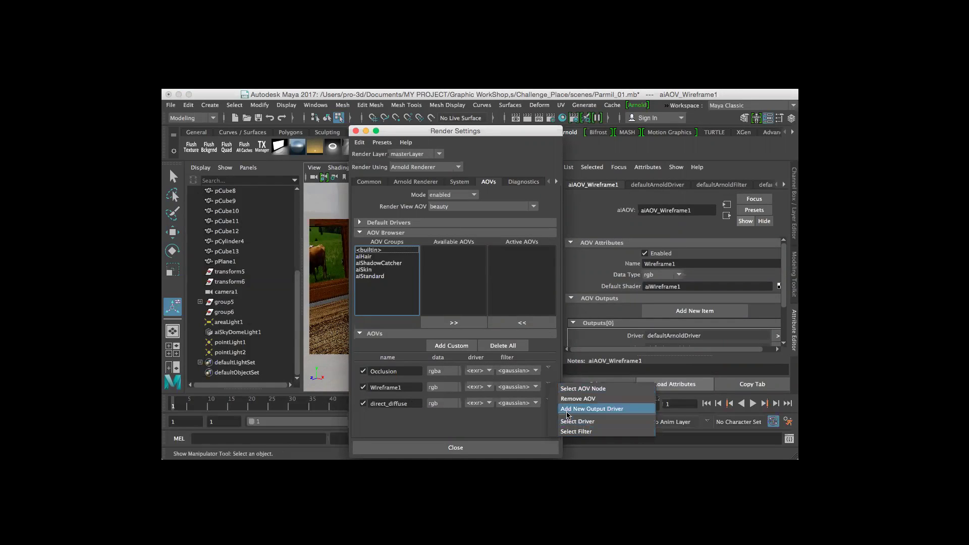
{"action": "left_click", "coordinate": [571, 399]}
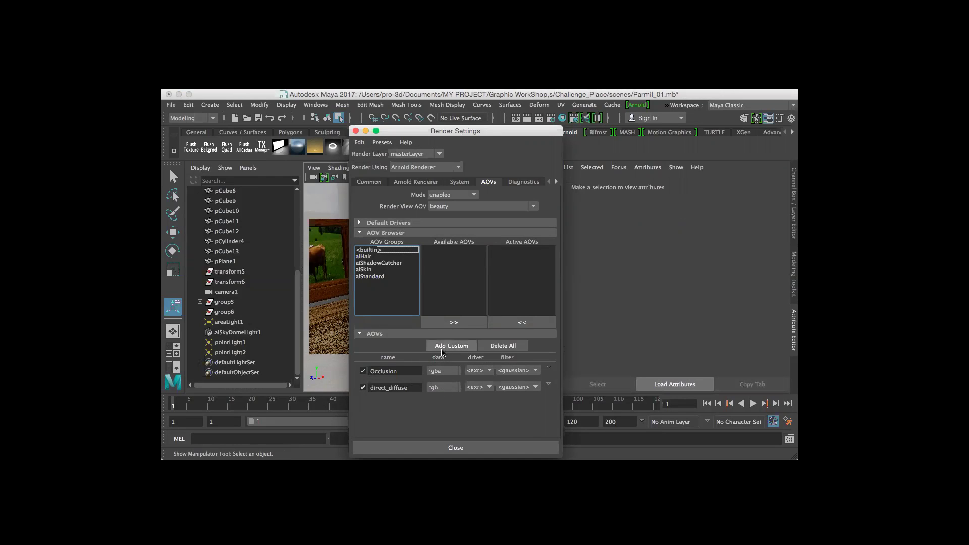
Step: Create a custom AOV named 'Wirfram' and load its AOV node attributes
{"action": "left_click", "coordinate": [444, 348]}
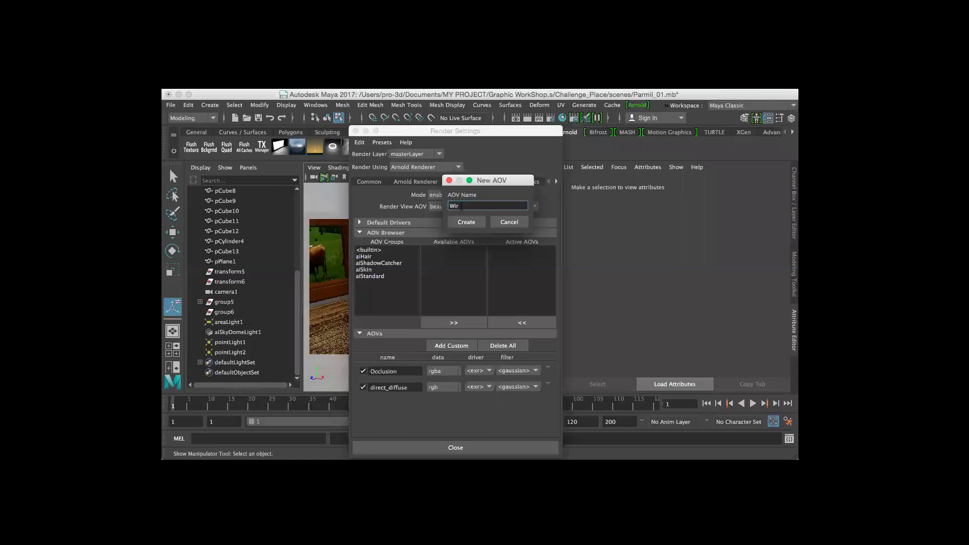
{"action": "type", "text": "Wirfram"}
{"action": "left_click", "coordinate": [467, 222]}
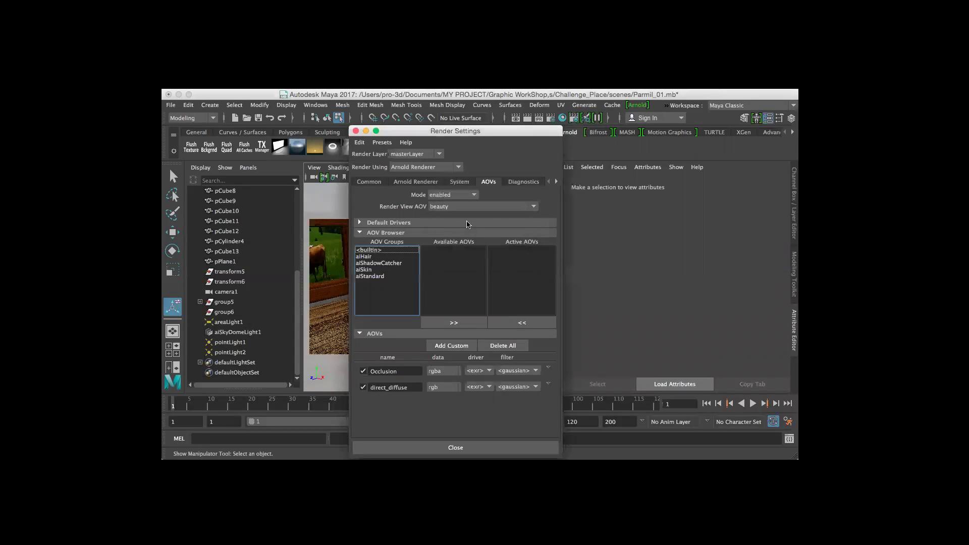
{"action": "left_click", "coordinate": [548, 383]}
{"action": "left_click", "coordinate": [559, 391]}
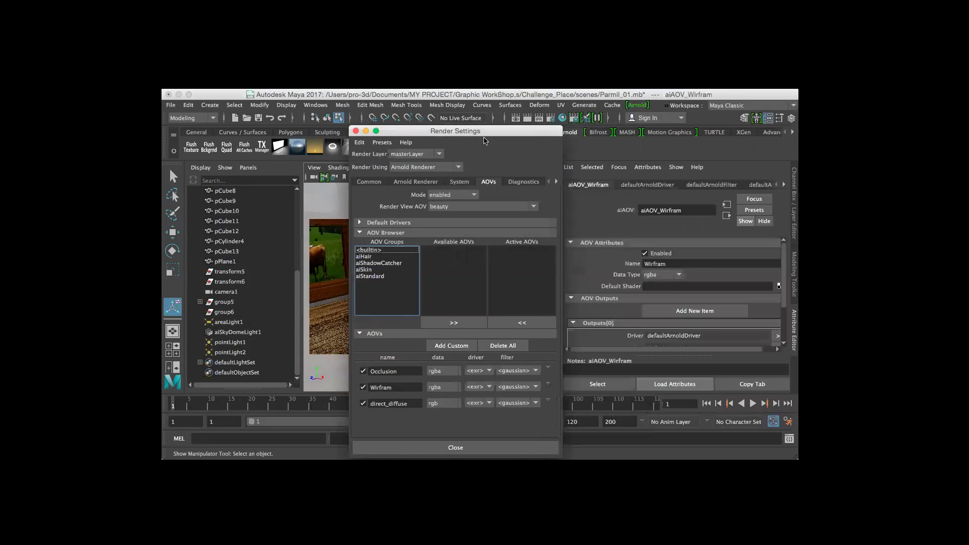
{"action": "left_click_drag", "start_coordinate": [476, 133], "coordinate": [402, 197]}
{"action": "left_click_drag", "start_coordinate": [372, 282], "coordinate": [365, 283]}
{"action": "left_click", "coordinate": [555, 119]}
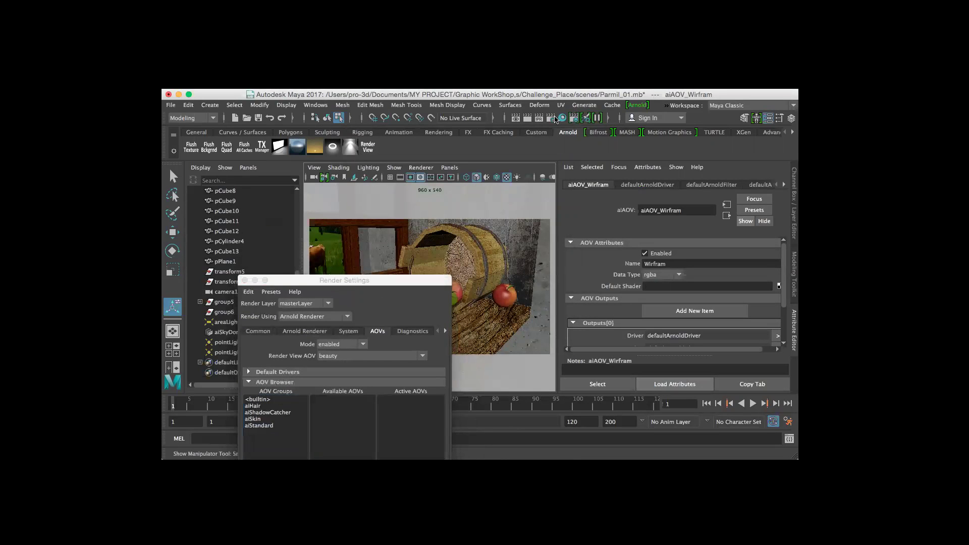
Step: Delete the old aiWireframe1 shader in Hypershade
{"action": "left_click", "coordinate": [562, 118]}
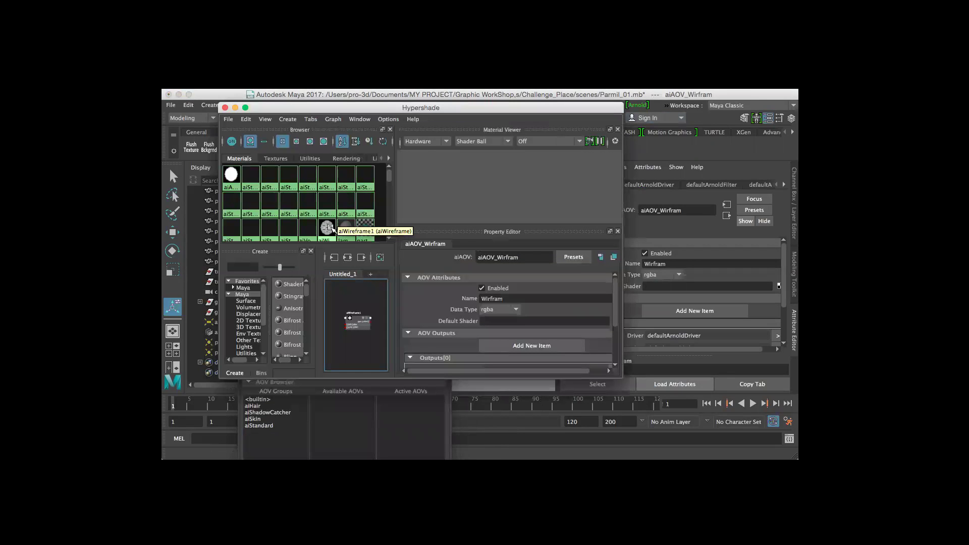
{"action": "left_click", "coordinate": [332, 228]}
{"action": "key", "text": "Delete"}
Step: Create a new aiWireframe shader (aiWireframe2) from the Arnold nodes list
{"action": "left_click_drag", "start_coordinate": [305, 290], "coordinate": [304, 301]}
{"action": "scroll", "coordinate": [262, 302], "scroll_direction": "down", "scroll_amount": 4}
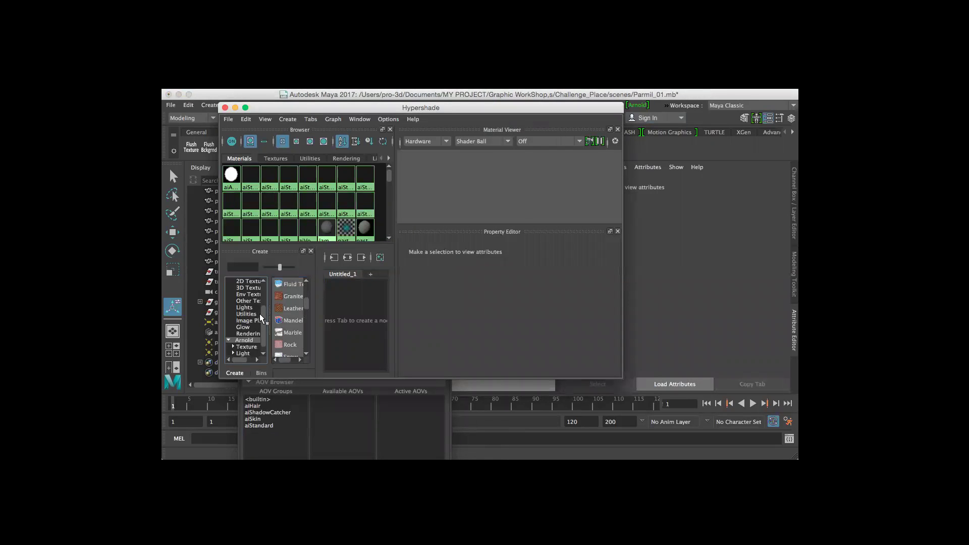
{"action": "left_click", "coordinate": [245, 334]}
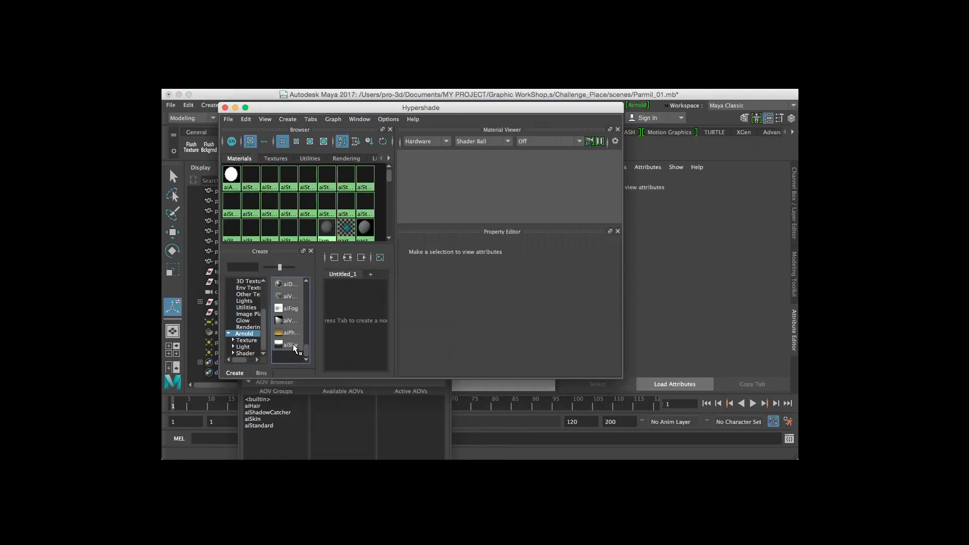
{"action": "left_click", "coordinate": [245, 353]}
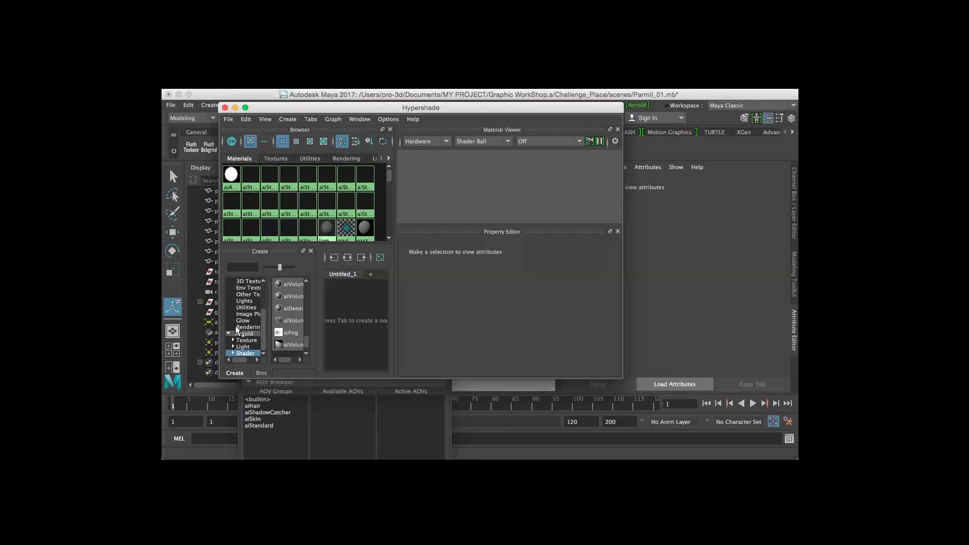
{"action": "left_click", "coordinate": [244, 334]}
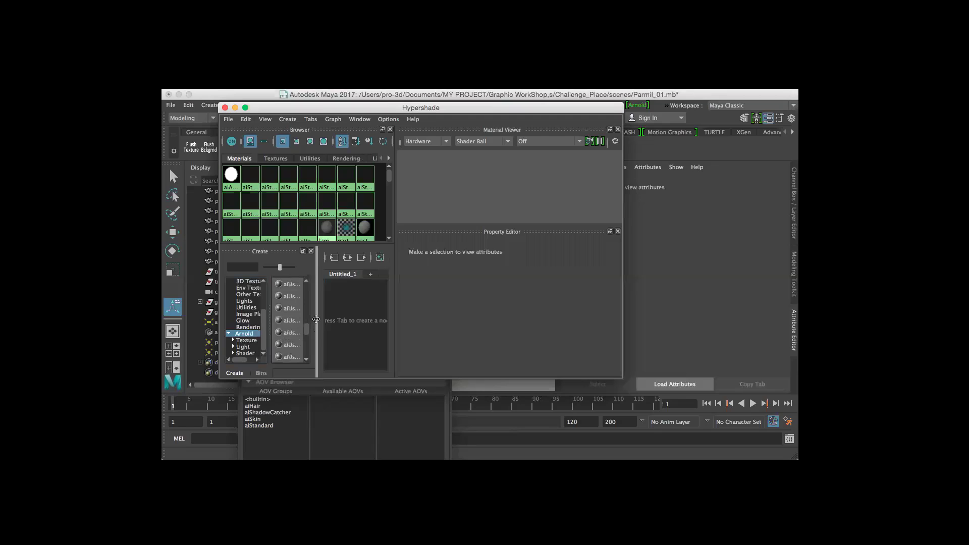
{"action": "left_click_drag", "start_coordinate": [308, 326], "coordinate": [307, 308]}
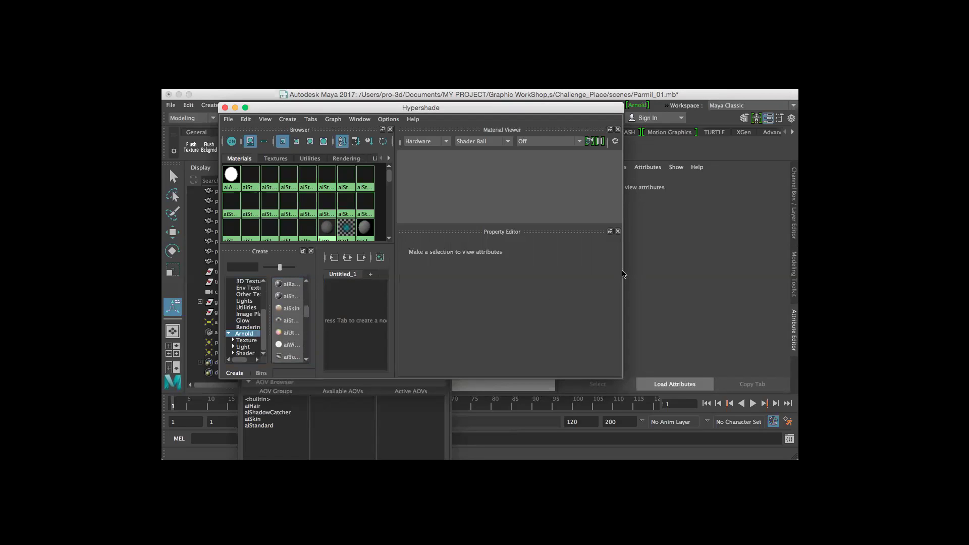
{"action": "left_click_drag", "start_coordinate": [621, 272], "coordinate": [791, 272]}
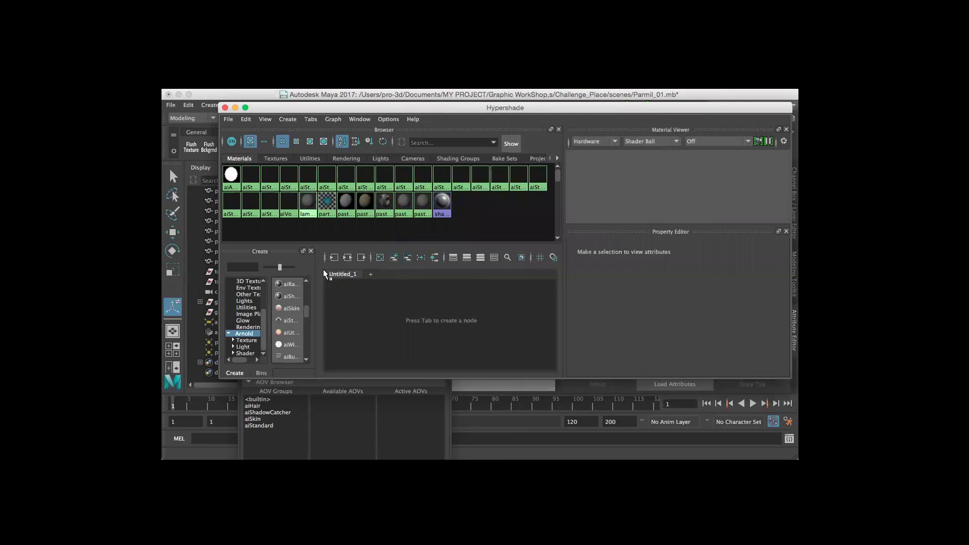
{"action": "left_click_drag", "start_coordinate": [316, 272], "coordinate": [456, 271]}
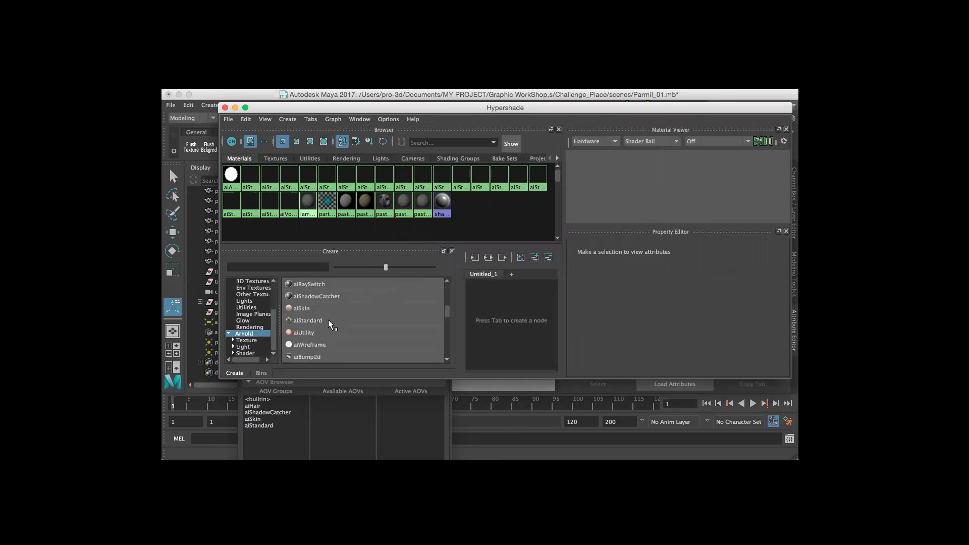
{"action": "left_click", "coordinate": [318, 345]}
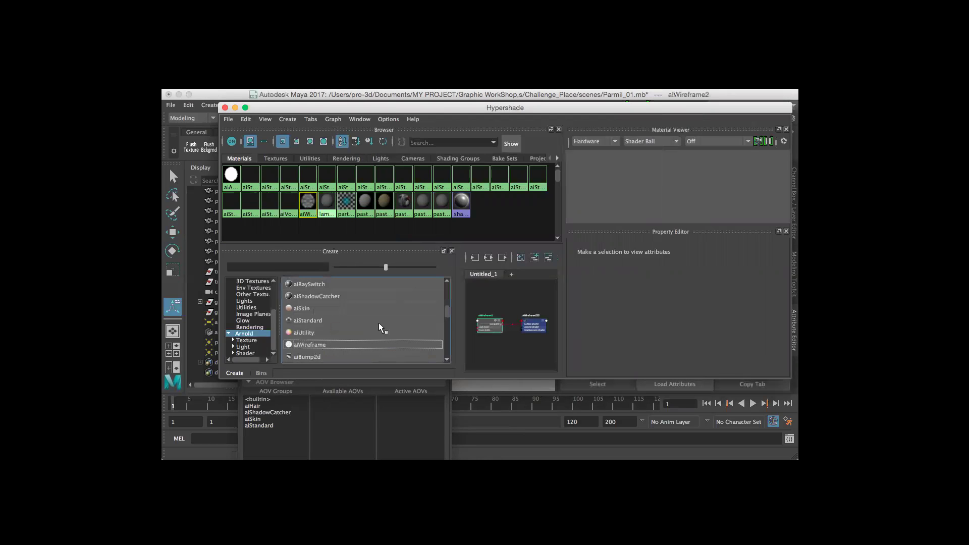
{"action": "left_click_drag", "start_coordinate": [536, 108], "coordinate": [281, 104]}
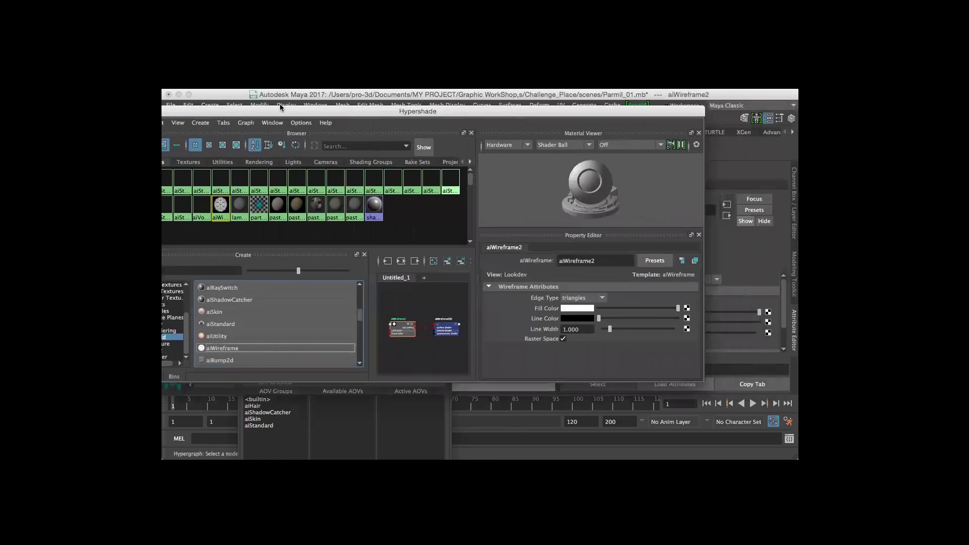
Step: Select the Wirfram AOV node from Render Settings, then close Render Settings
{"action": "left_click", "coordinate": [408, 407]}
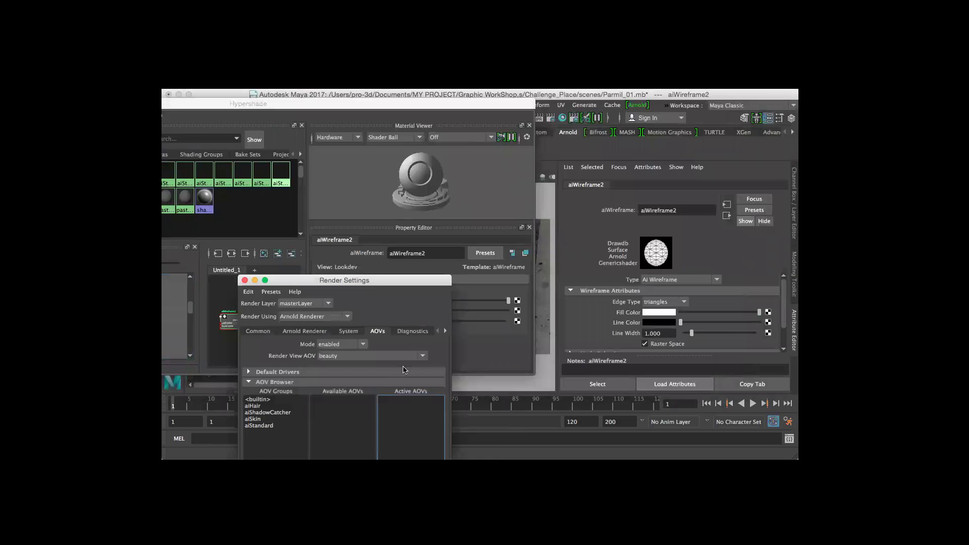
{"action": "left_click_drag", "start_coordinate": [407, 280], "coordinate": [406, 94]}
{"action": "left_click", "coordinate": [438, 348]}
{"action": "left_click", "coordinate": [477, 351]}
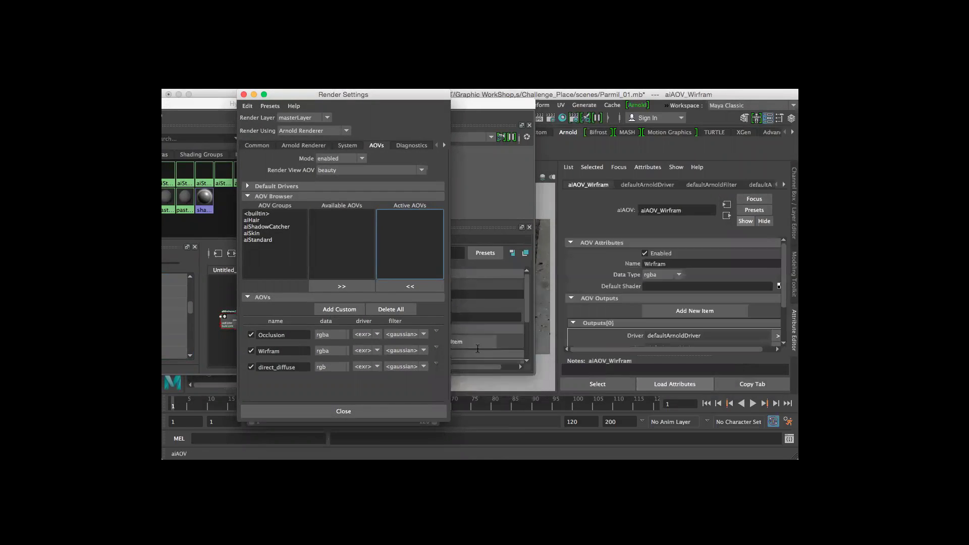
{"action": "left_click", "coordinate": [244, 95]}
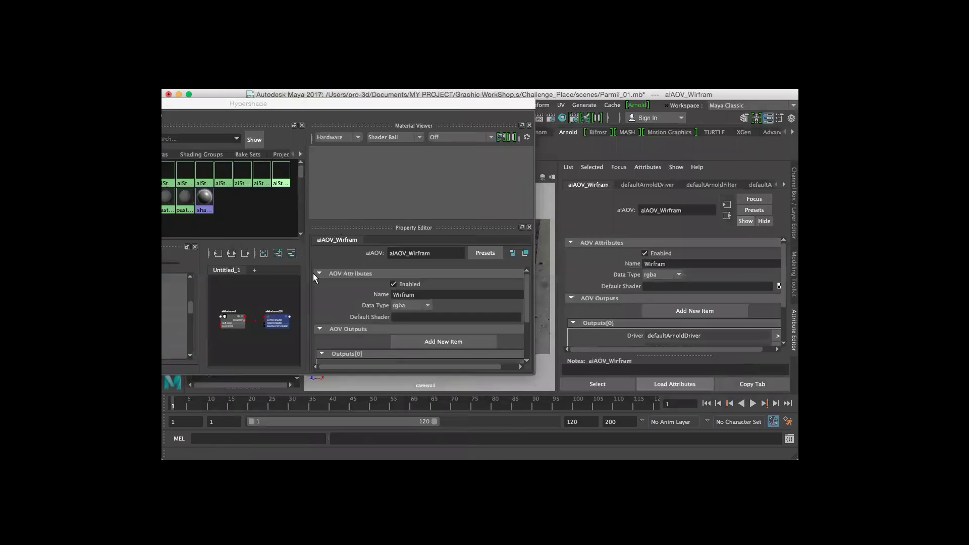
Step: Set the Wirfram AOV's Default Shader to aiWireframe2 and close Hypershade
{"action": "middle_click_drag", "start_coordinate": [232, 320], "coordinate": [677, 292]}
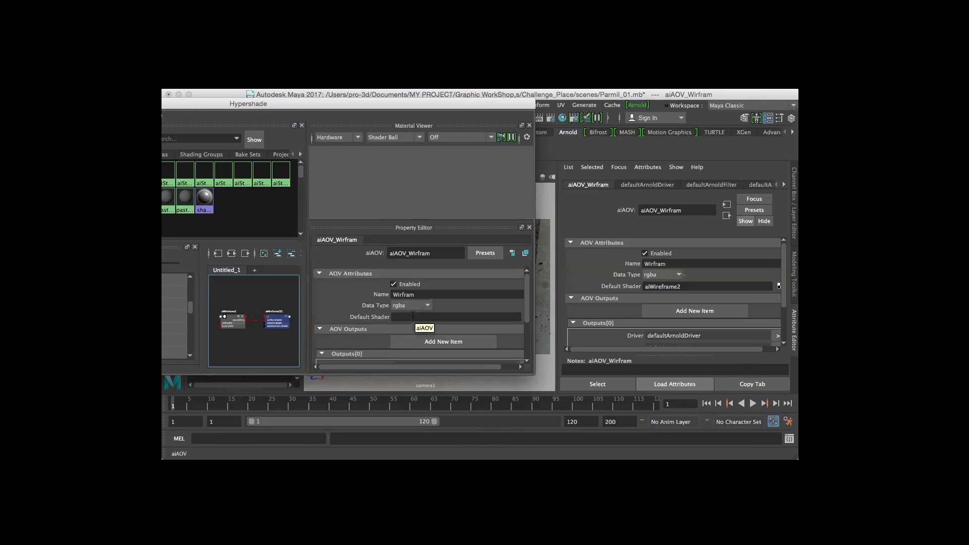
{"action": "left_click", "coordinate": [704, 287]}
{"action": "key", "text": "Return"}
{"action": "left_click_drag", "start_coordinate": [432, 107], "coordinate": [667, 143]}
{"action": "left_click", "coordinate": [584, 123]}
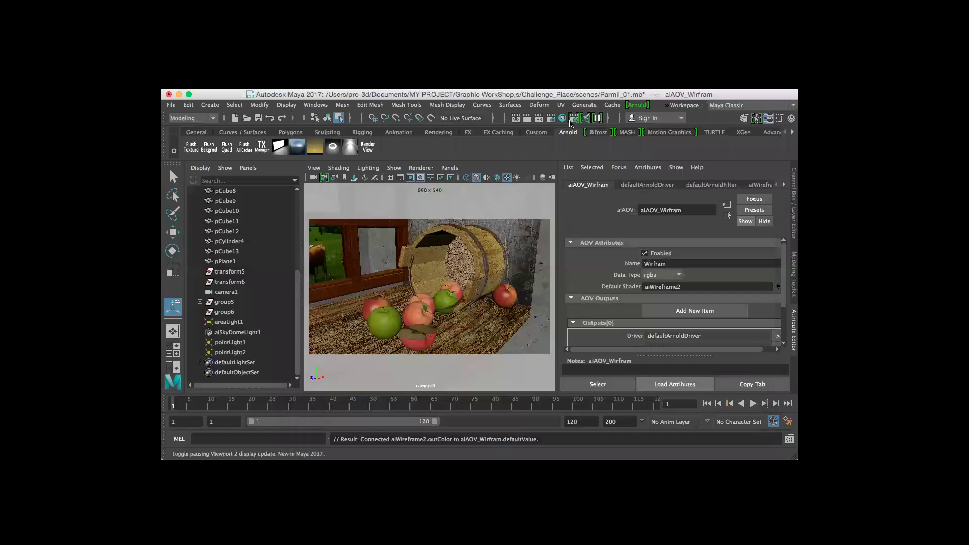
Step: Render the Wirfram AOV in Arnold RenderView, then close the view and save the scene
{"action": "left_click", "coordinate": [647, 118]}
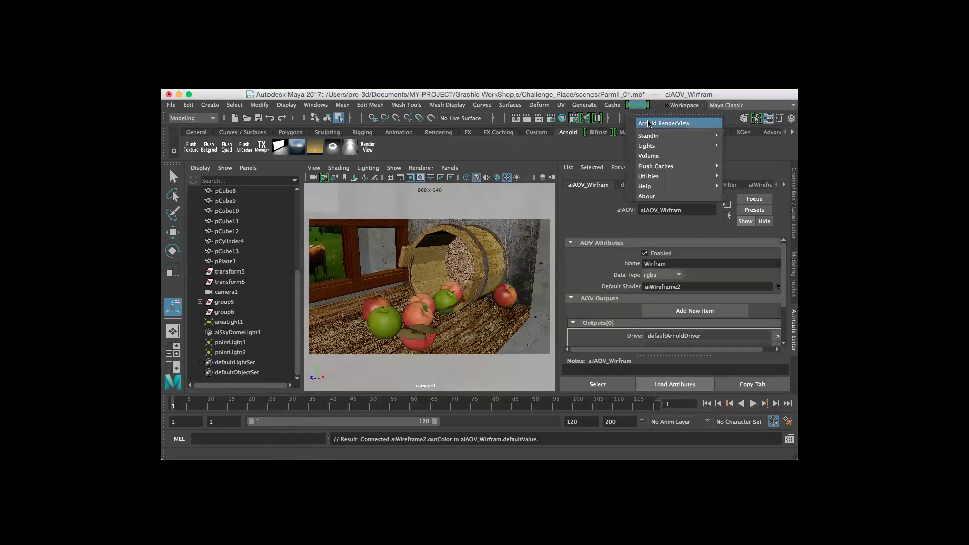
{"action": "left_click", "coordinate": [649, 123]}
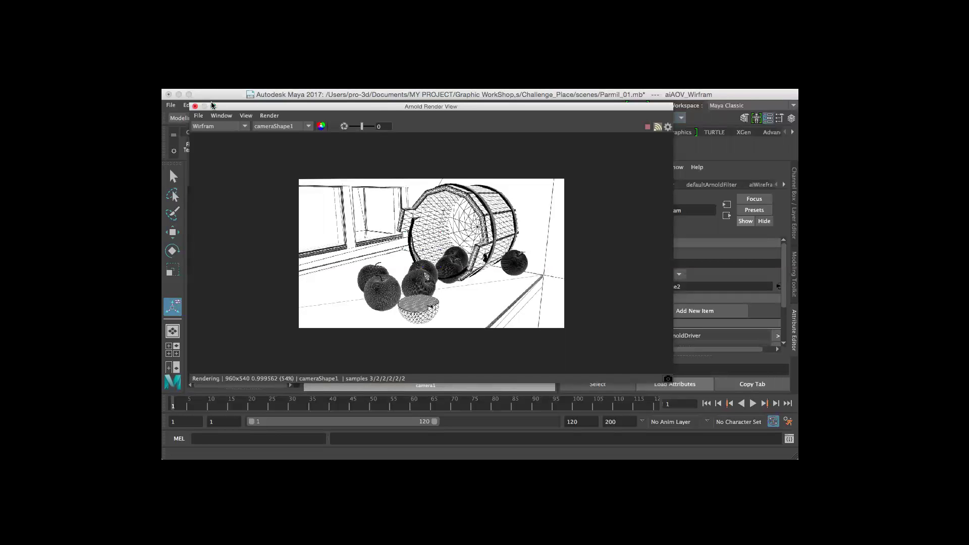
{"action": "left_click", "coordinate": [195, 106]}
{"action": "key", "text": "super+s"}
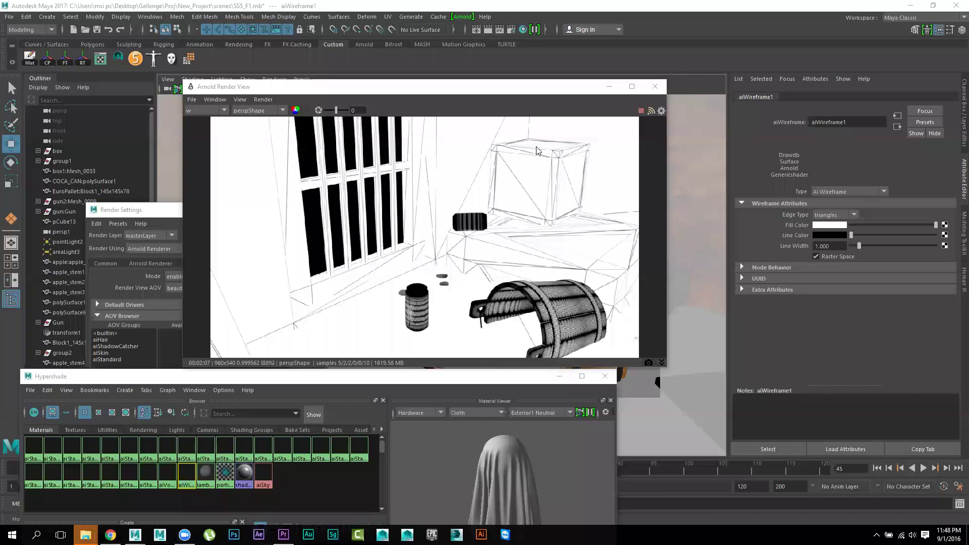
Step: Move the Arnold RenderView window aside to uncover the viewport and select the barrel
{"action": "left_click", "coordinate": [419, 89]}
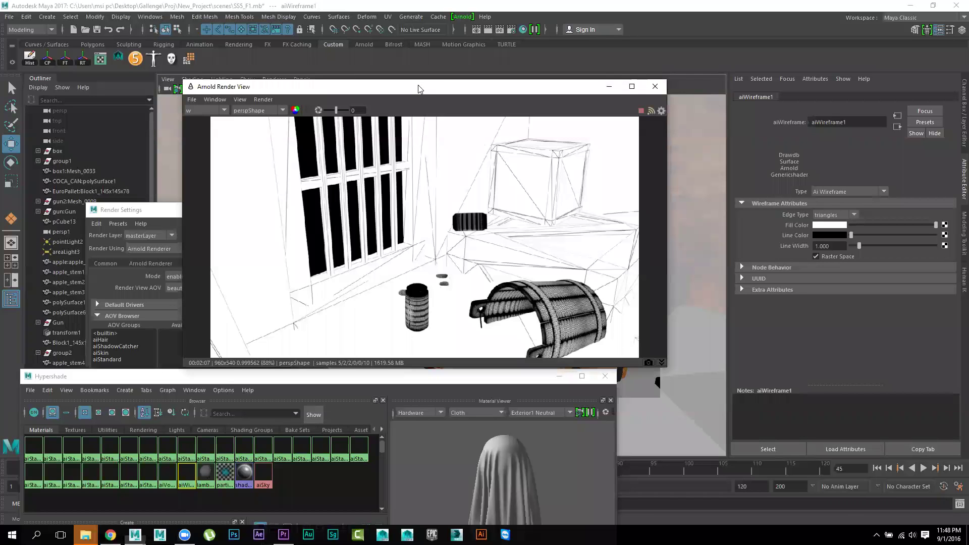
{"action": "left_click_drag", "start_coordinate": [419, 89], "coordinate": [419, 101]}
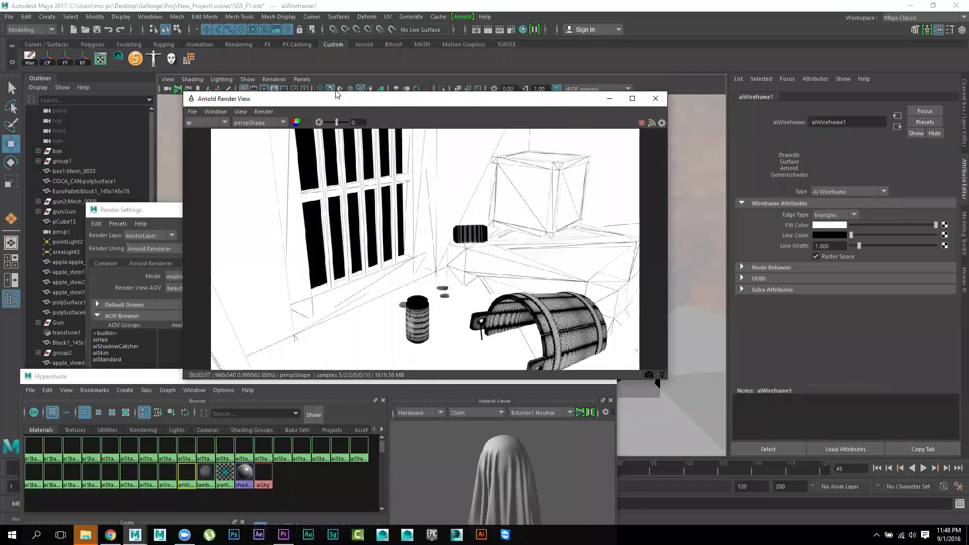
{"action": "left_click_drag", "start_coordinate": [562, 104], "coordinate": [336, 93]}
{"action": "left_click", "coordinate": [594, 352]}
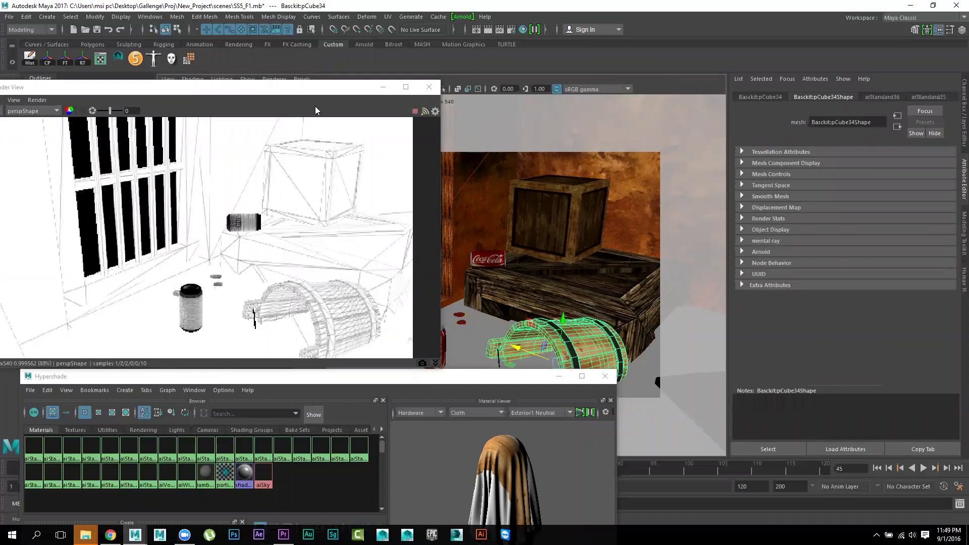
{"action": "mouse_move", "coordinate": [511, 90]}
{"action": "left_mouse_down"}
{"action": "mouse_move", "coordinate": [530, 94]}
{"action": "mouse_move", "coordinate": [510, 82]}
{"action": "left_mouse_up"}
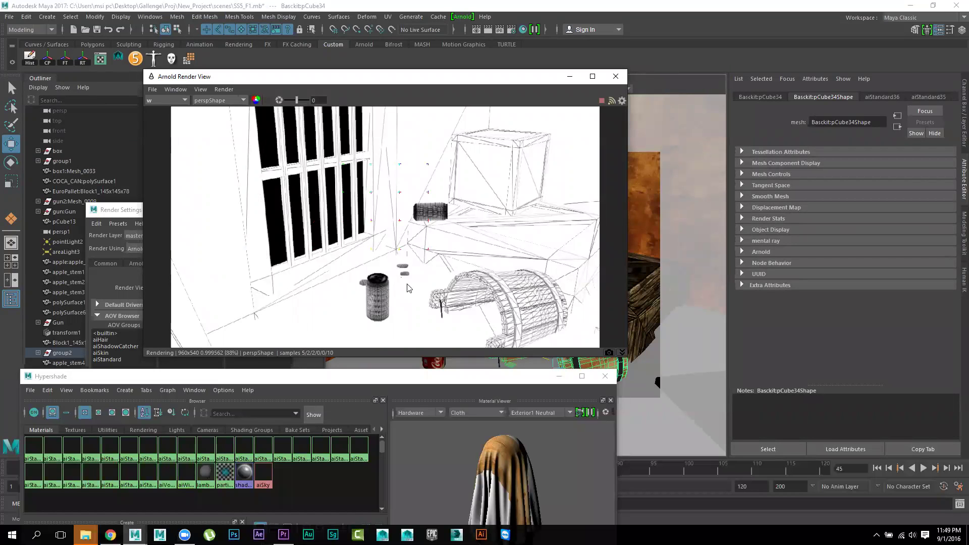
Step: Frame the selected barrel with F and dolly the perspective camera in close
{"action": "left_click", "coordinate": [380, 300]}
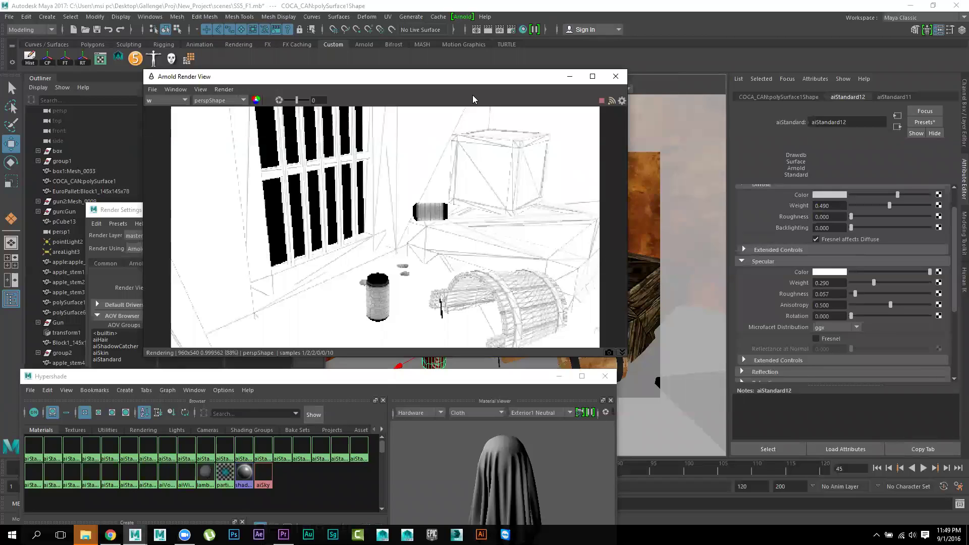
{"action": "left_click_drag", "start_coordinate": [470, 82], "coordinate": [280, 78]}
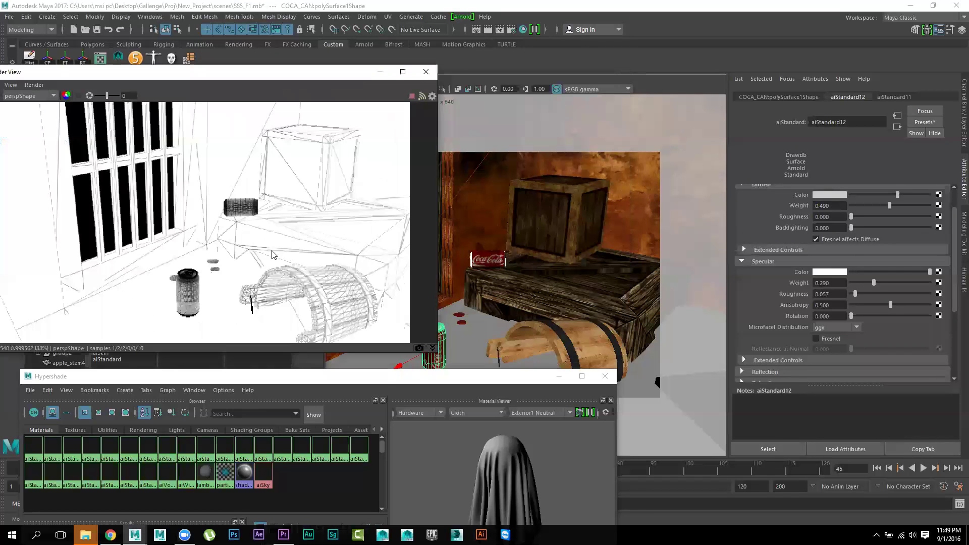
{"action": "left_click", "coordinate": [443, 353]}
{"action": "left_click", "coordinate": [549, 347]}
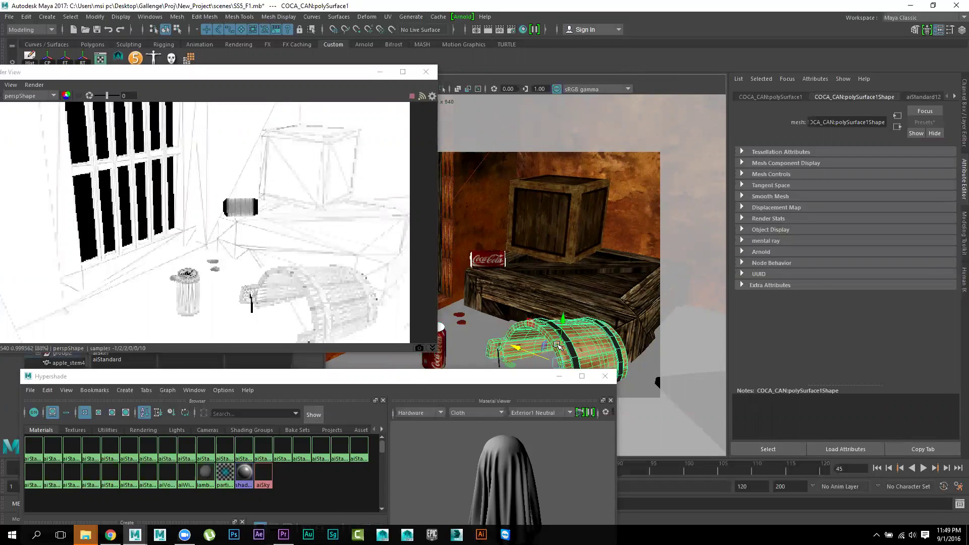
{"action": "key", "text": "f"}
{"action": "right_click_drag", "start_coordinate": [480, 242], "coordinate": [619, 299], "text": "alt"}
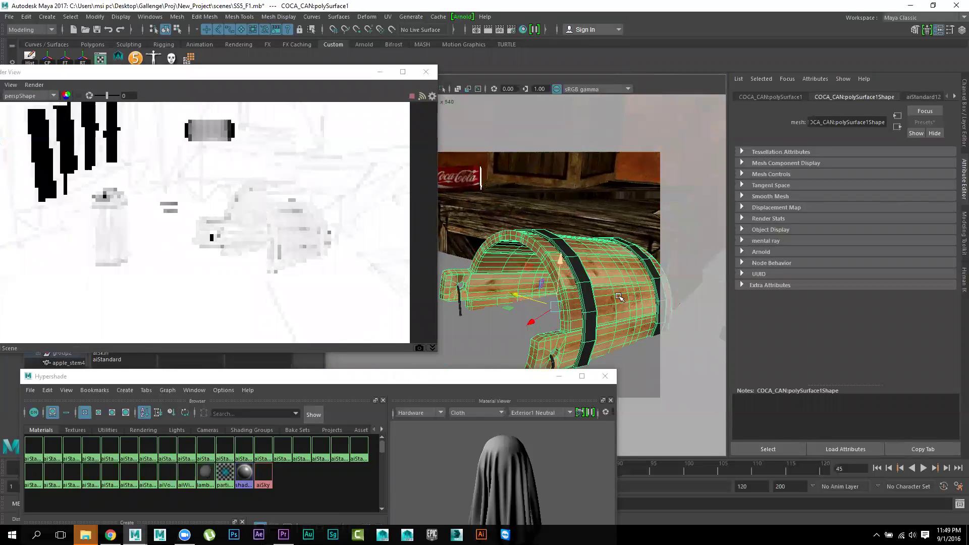
{"action": "right_click_drag", "start_coordinate": [567, 259], "coordinate": [669, 326], "text": "alt"}
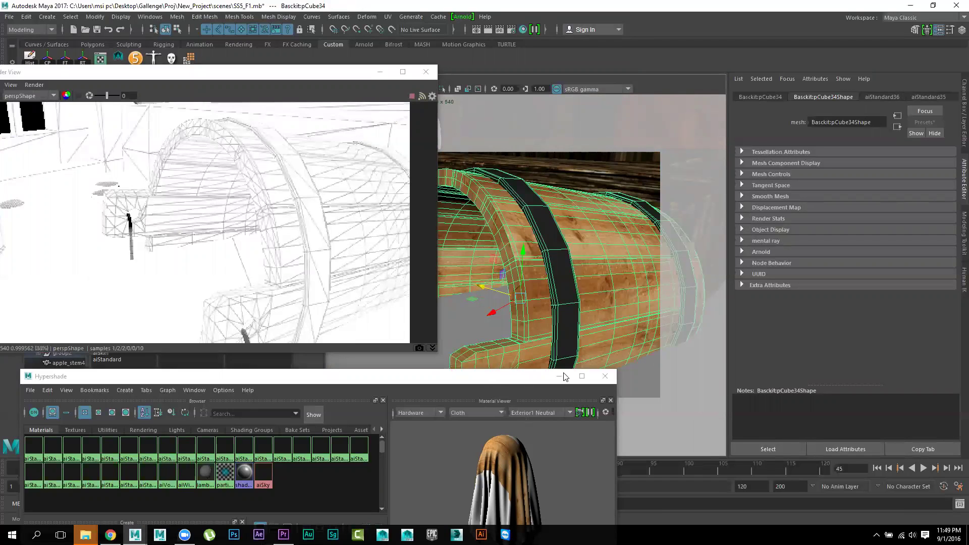
Step: Close Hypershade and set the w AOV's gaussian filter width to 5
{"action": "left_click", "coordinate": [604, 377]}
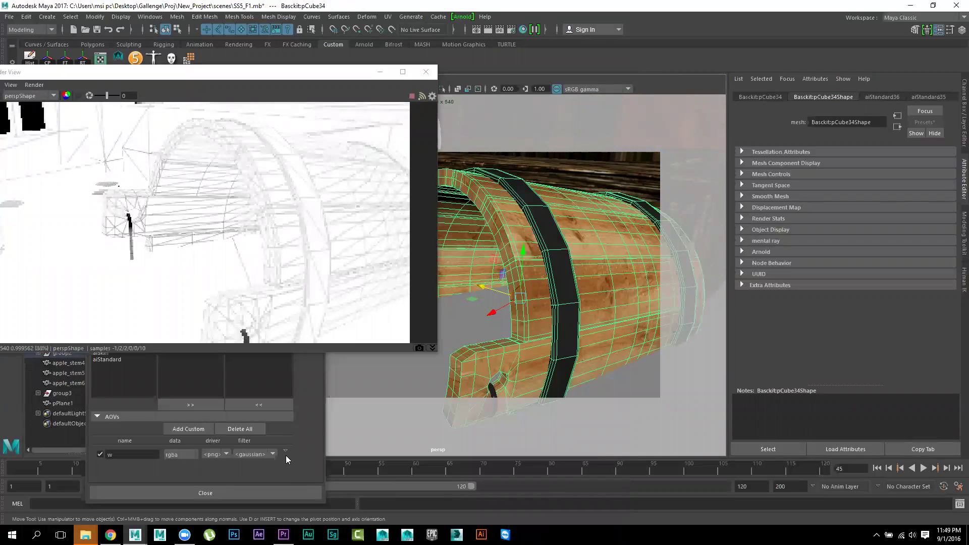
{"action": "left_click", "coordinate": [285, 451]}
{"action": "left_click", "coordinate": [304, 457]}
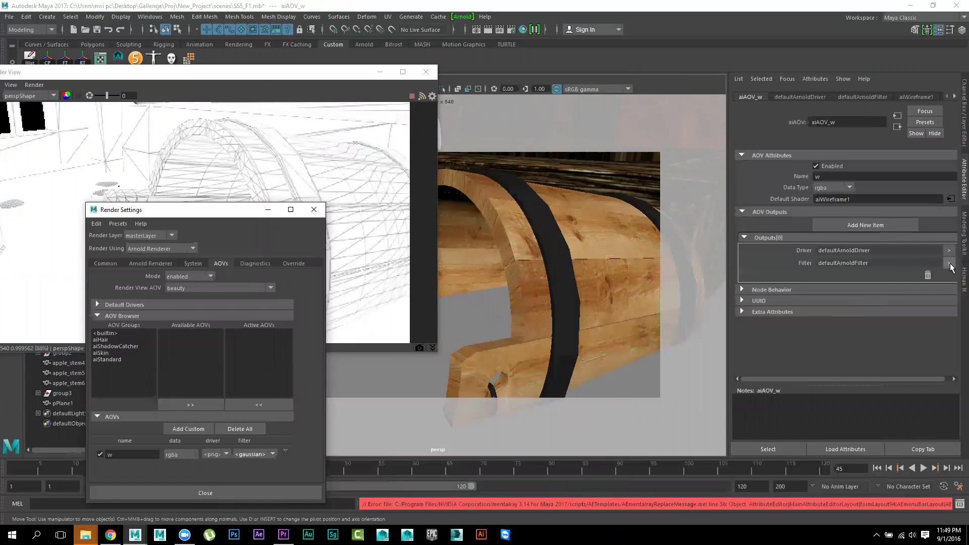
{"action": "left_click", "coordinate": [950, 265]}
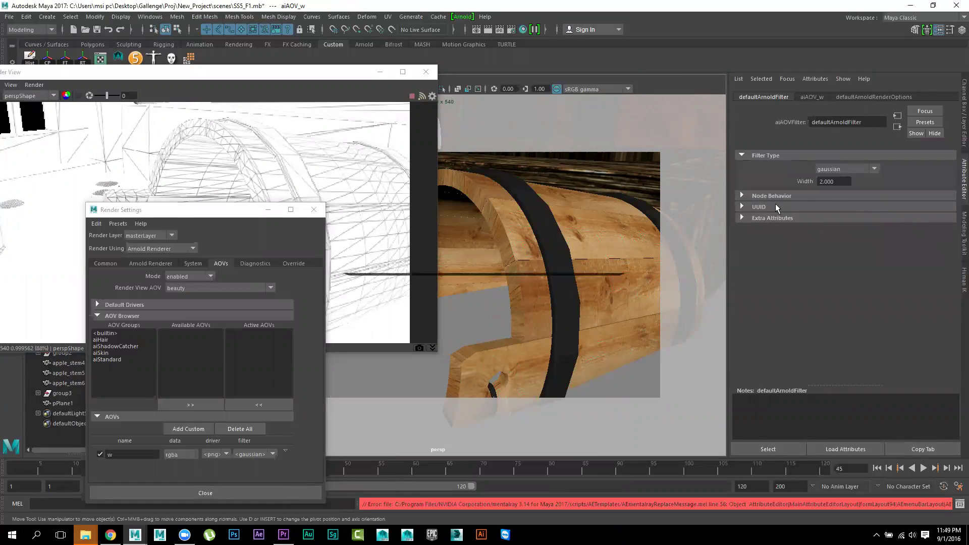
{"action": "left_click", "coordinate": [839, 182]}
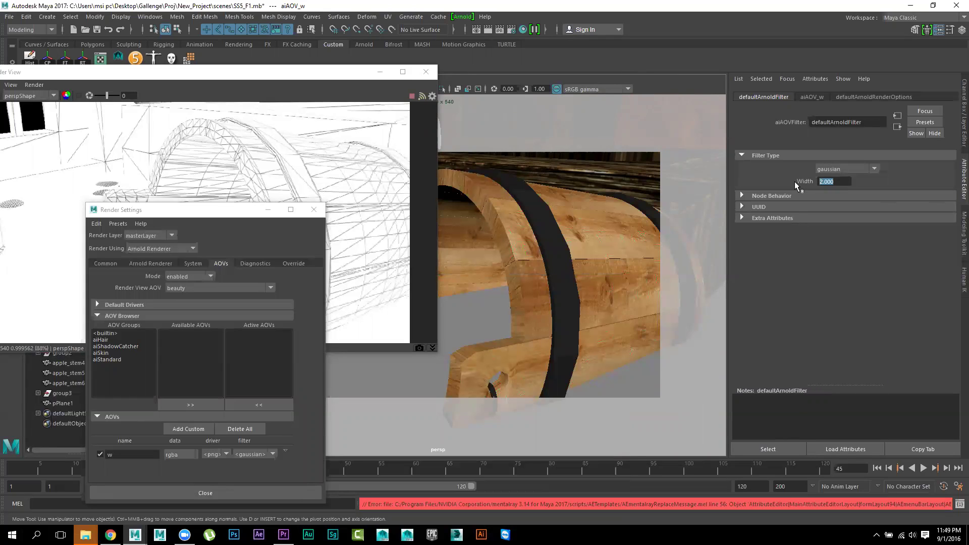
{"action": "type", "text": "5"}
{"action": "key", "text": "Return"}
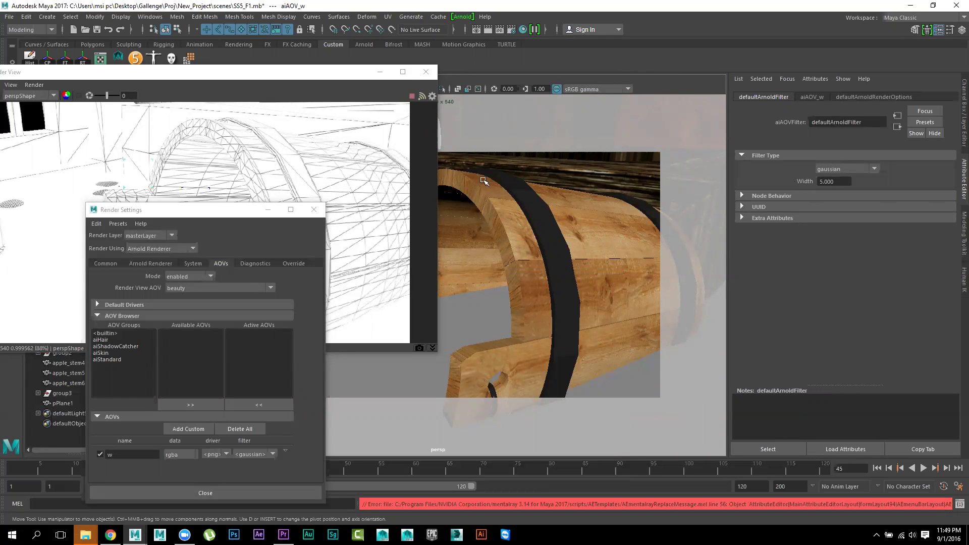
{"action": "left_click", "coordinate": [291, 75]}
{"action": "left_click_drag", "start_coordinate": [291, 76], "coordinate": [357, 80]}
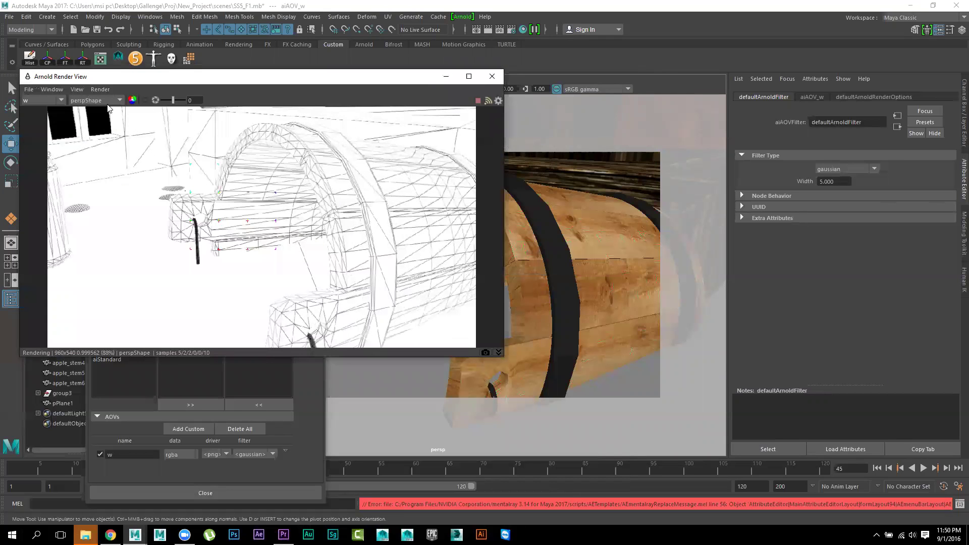
Step: Stop and re-render with the wider filter, then close and reopen Arnold RenderView
{"action": "left_click", "coordinate": [479, 101]}
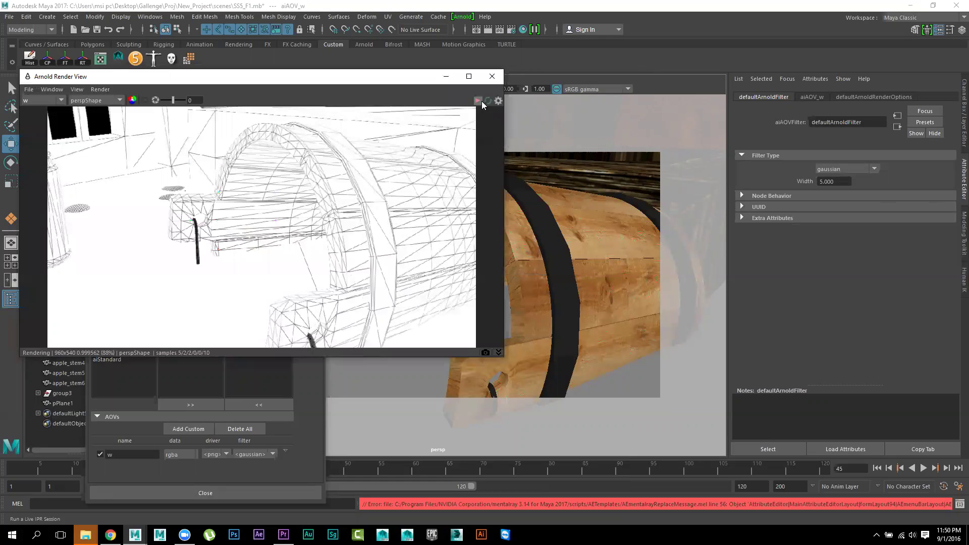
{"action": "left_click", "coordinate": [486, 102]}
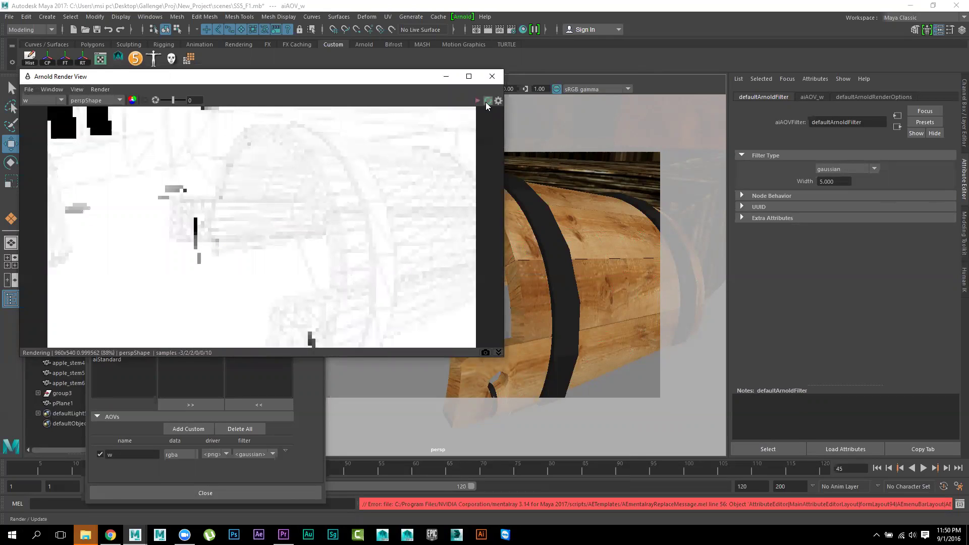
{"action": "left_click", "coordinate": [493, 76]}
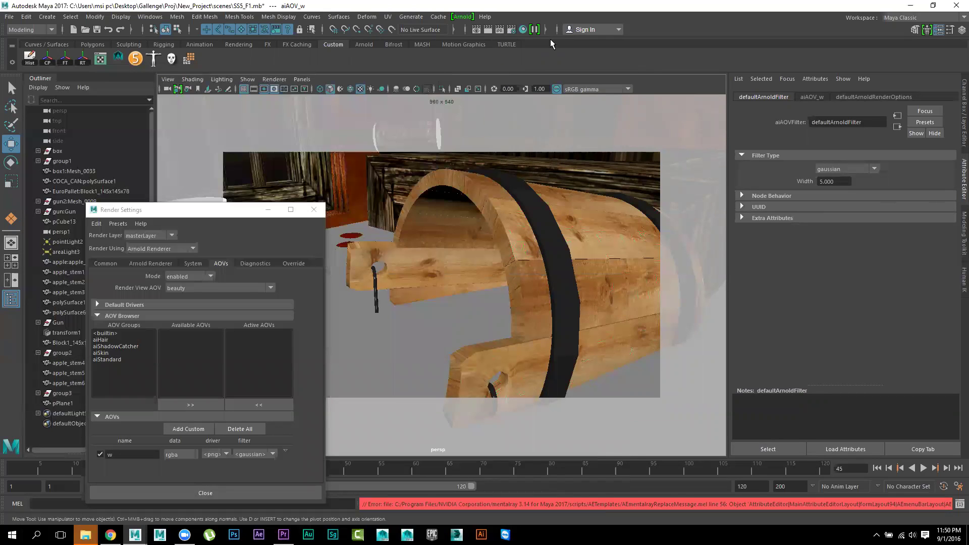
{"action": "left_click", "coordinate": [462, 16]}
{"action": "left_click", "coordinate": [482, 40]}
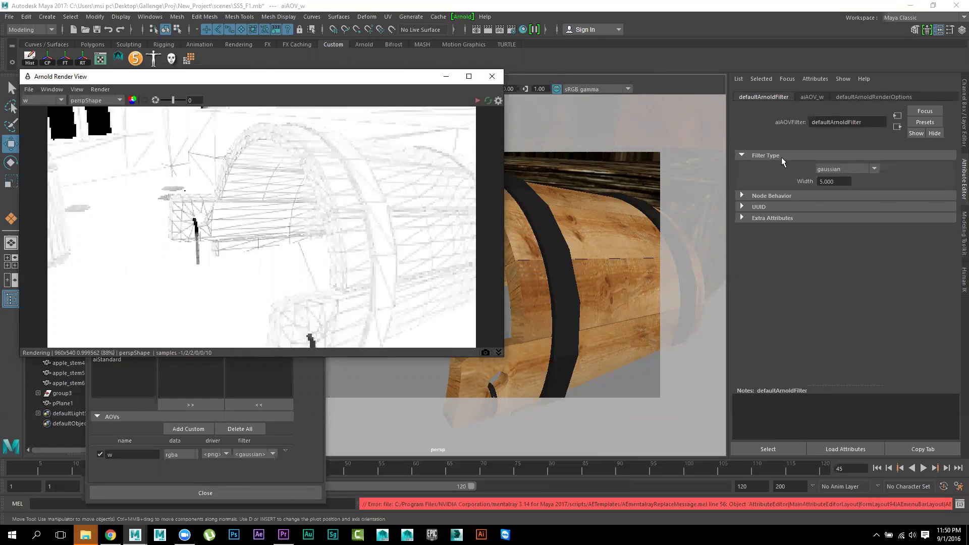
Step: Set the gaussian filter width to 1 and restart the IPR render
{"action": "left_click_drag", "start_coordinate": [838, 181], "coordinate": [776, 181]}
{"action": "type", "text": "1"}
{"action": "key", "text": "Return"}
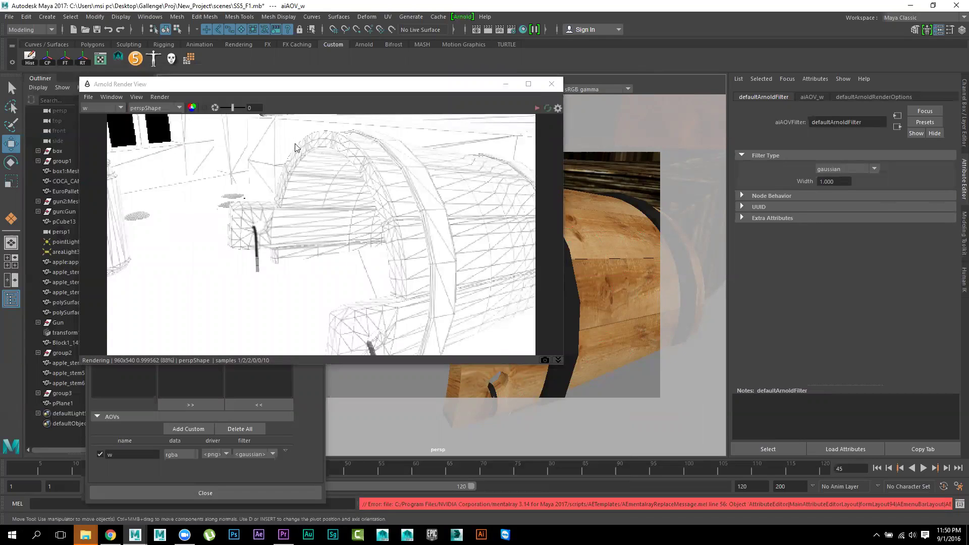
{"action": "left_click", "coordinate": [537, 107]}
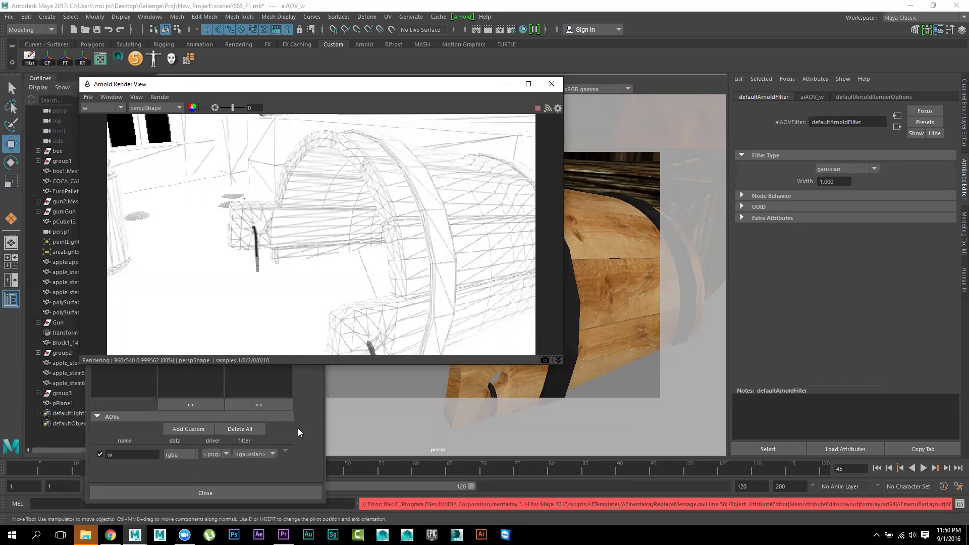
Step: Choose Select AOV Node from the w AOV row's menu to show its attributes
{"action": "left_click", "coordinate": [284, 451]}
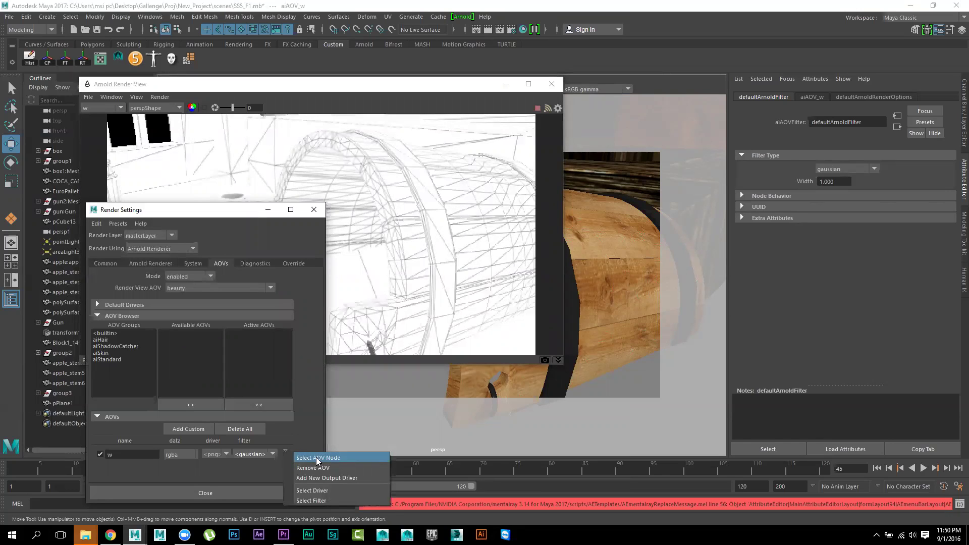
{"action": "left_click", "coordinate": [316, 458]}
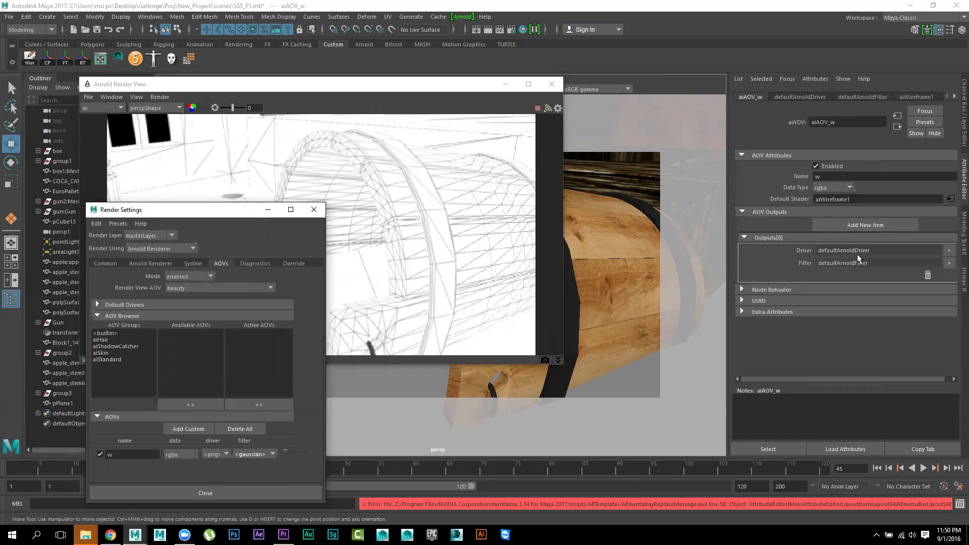
Step: Open aiWireframe1, set line width 5, turn off Raster Space, then lower width to about 2.17
{"action": "left_click", "coordinate": [951, 200]}
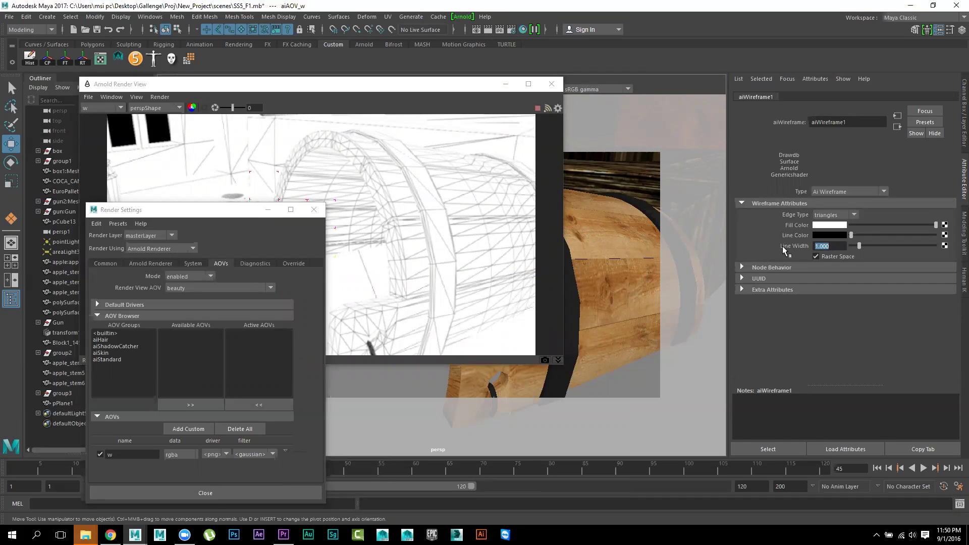
{"action": "type", "text": "5"}
{"action": "key", "text": "Return"}
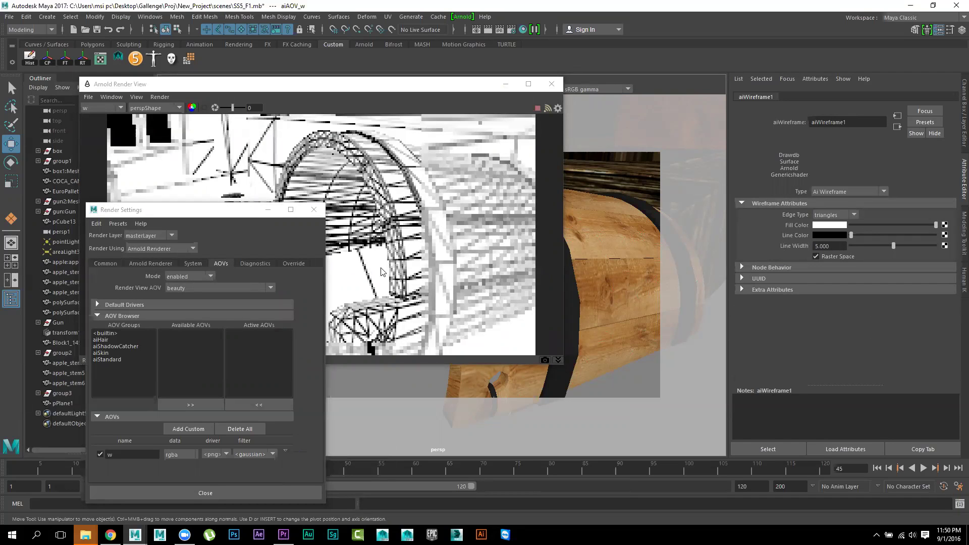
{"action": "left_click_drag", "start_coordinate": [225, 217], "coordinate": [187, 253]}
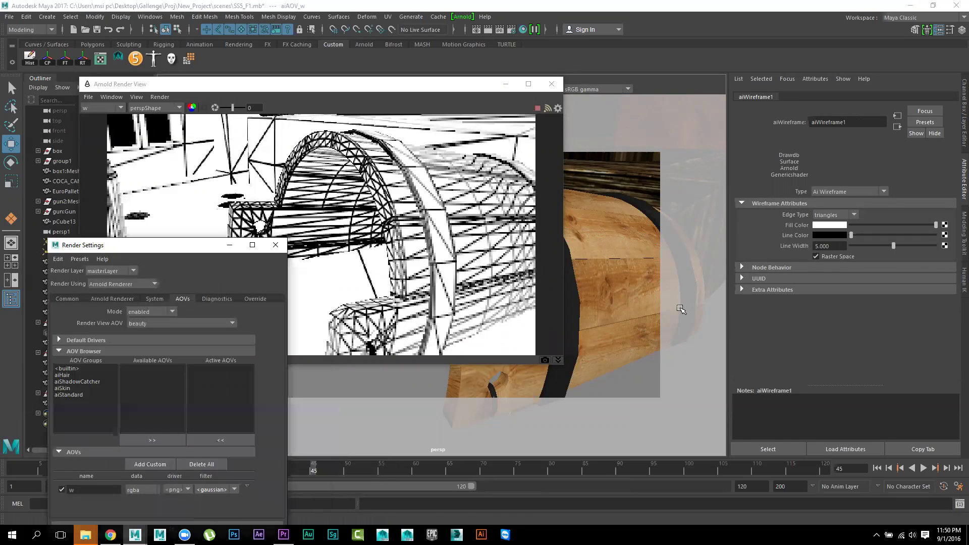
{"action": "left_click", "coordinate": [826, 255]}
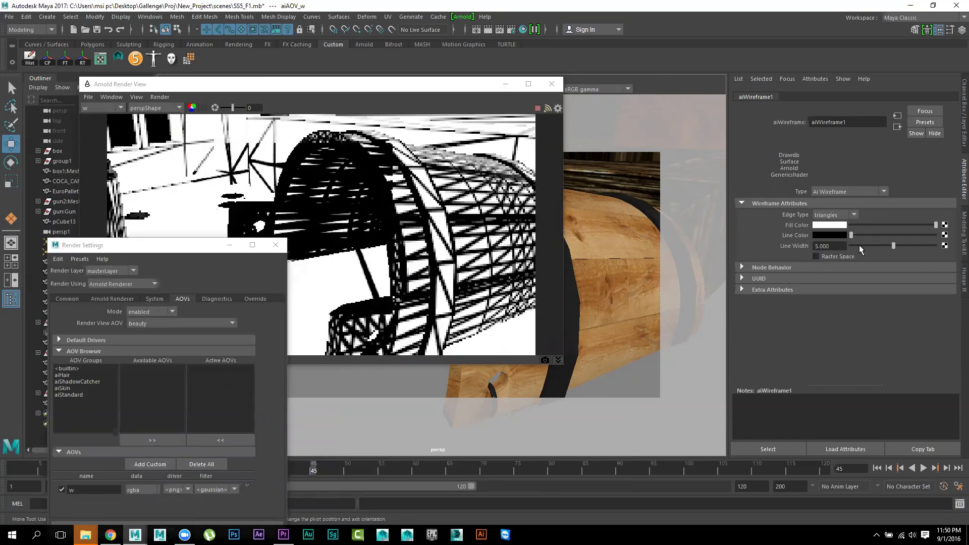
{"action": "left_click_drag", "start_coordinate": [893, 246], "coordinate": [868, 247]}
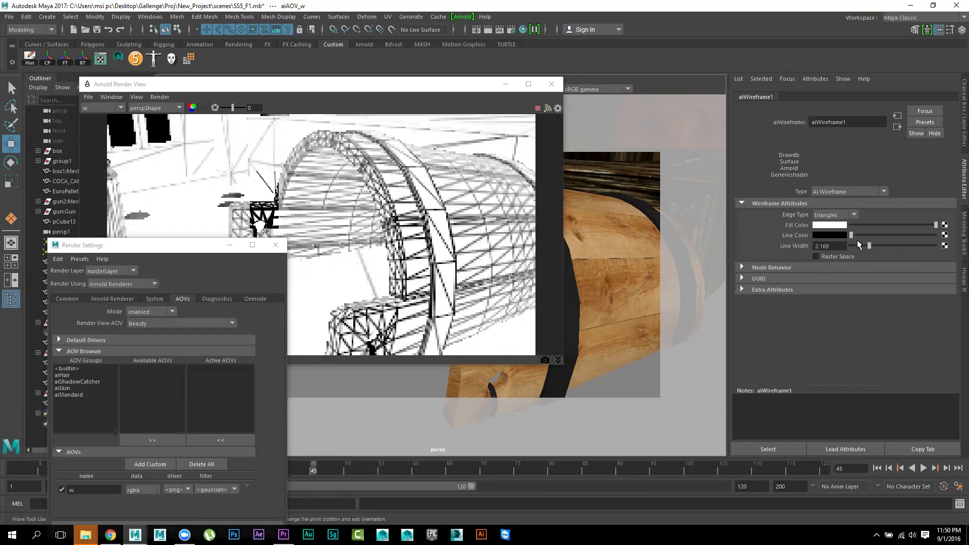
Step: Set aiWireframe1 edge type to polygons, line colour to blue, and line width to 0.663
{"action": "left_click", "coordinate": [832, 236]}
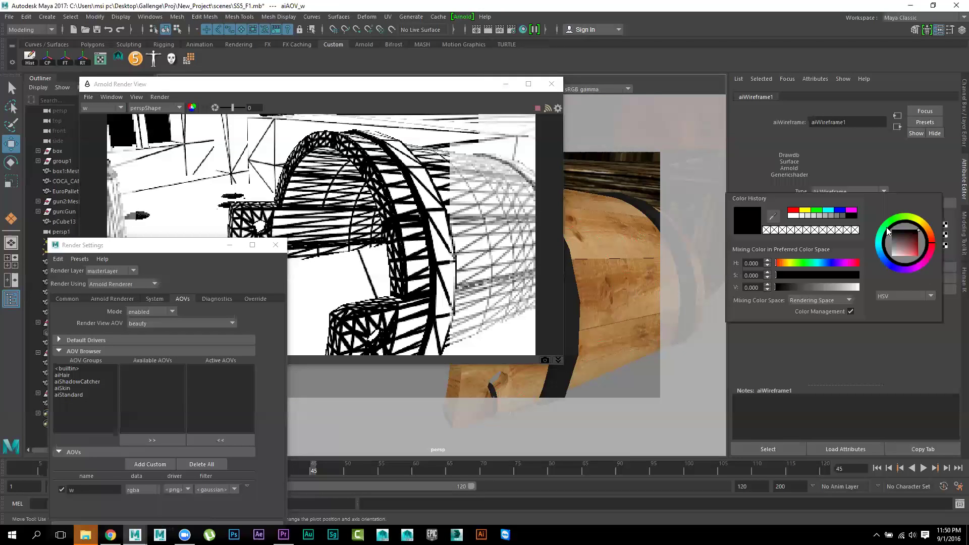
{"action": "left_click_drag", "start_coordinate": [900, 242], "coordinate": [932, 262]}
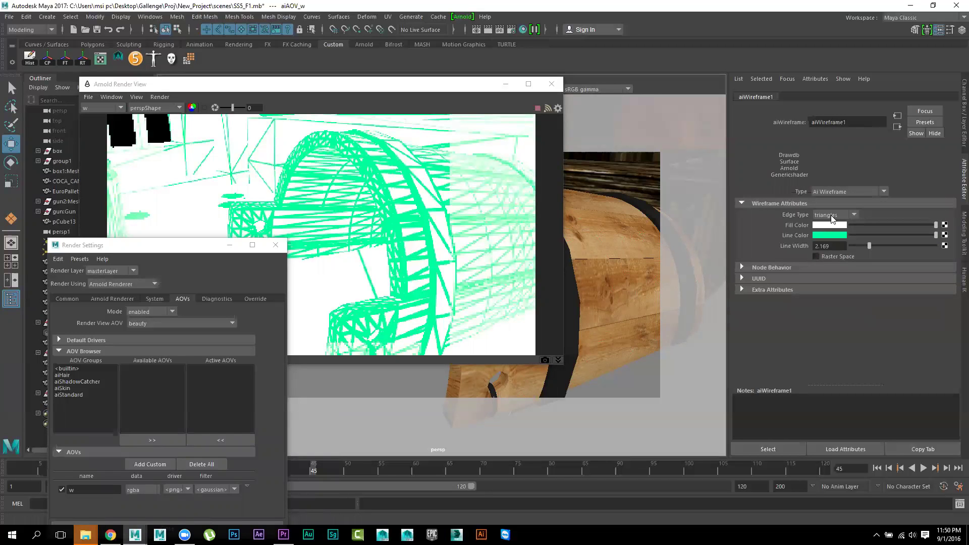
{"action": "left_click", "coordinate": [831, 215]}
{"action": "left_click", "coordinate": [835, 233]}
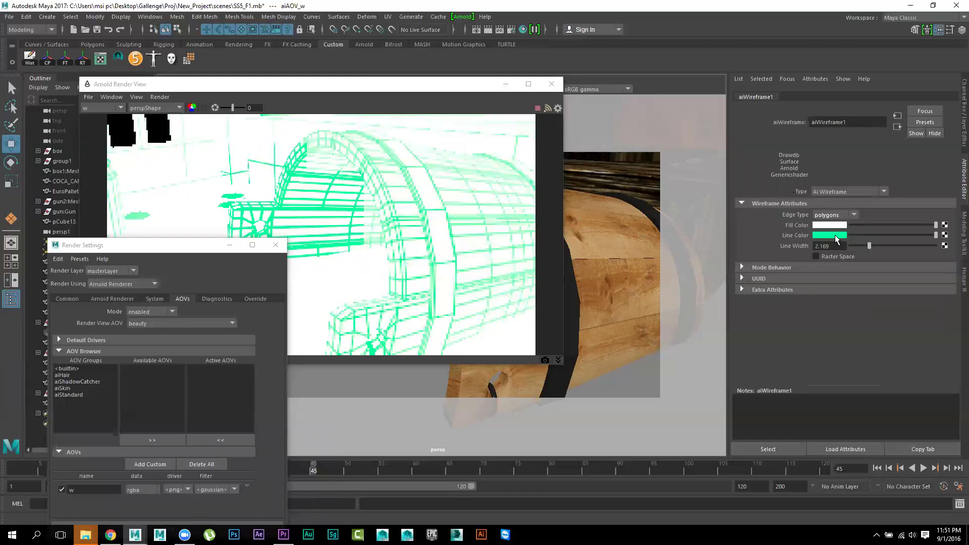
{"action": "left_click_drag", "start_coordinate": [870, 246], "coordinate": [857, 246]}
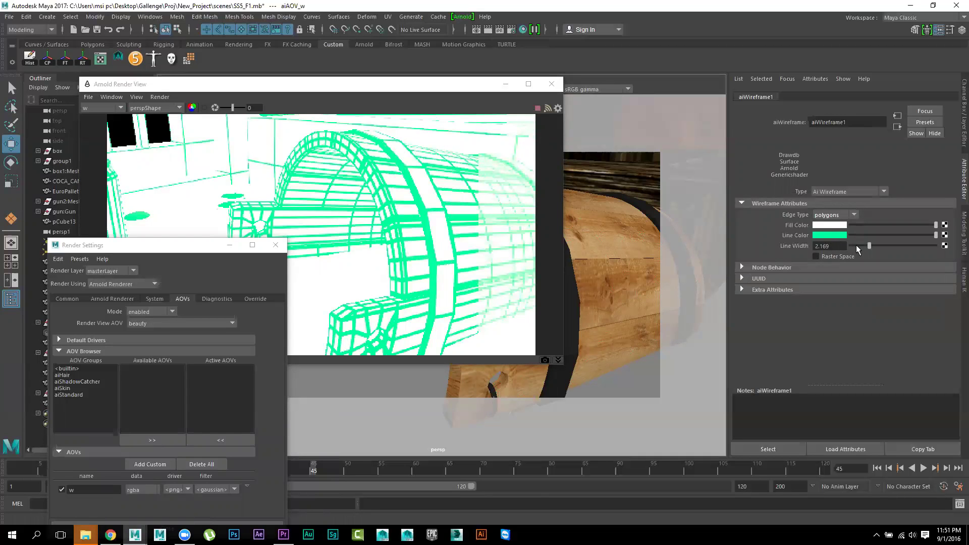
{"action": "left_click", "coordinate": [837, 236]}
{"action": "left_click_drag", "start_coordinate": [891, 255], "coordinate": [894, 268]}
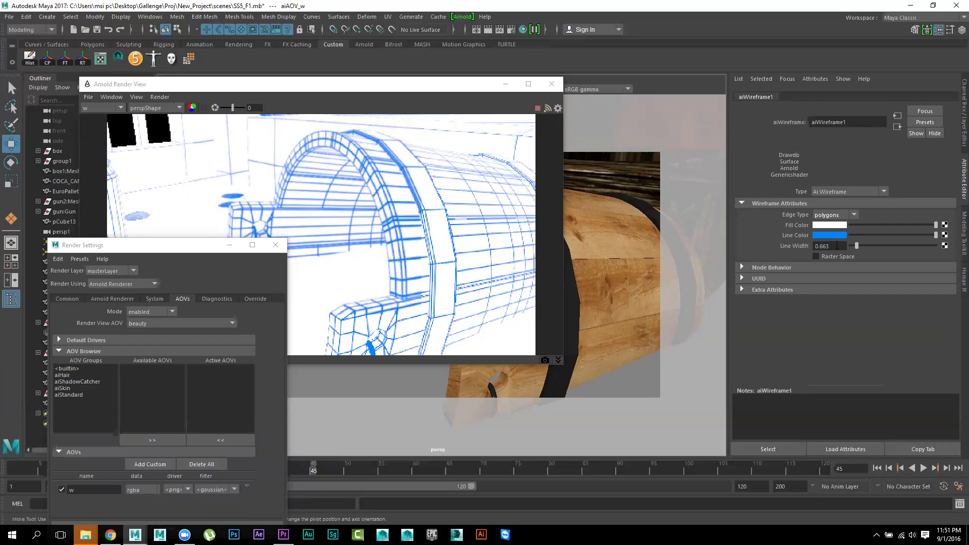
Step: Set aiWireframe1 line width to 0.3 and edge type to patches, then select the barrel
{"action": "left_click_drag", "start_coordinate": [804, 244], "coordinate": [822, 245]}
{"action": "type", "text": "3"}
{"action": "key", "text": "Return"}
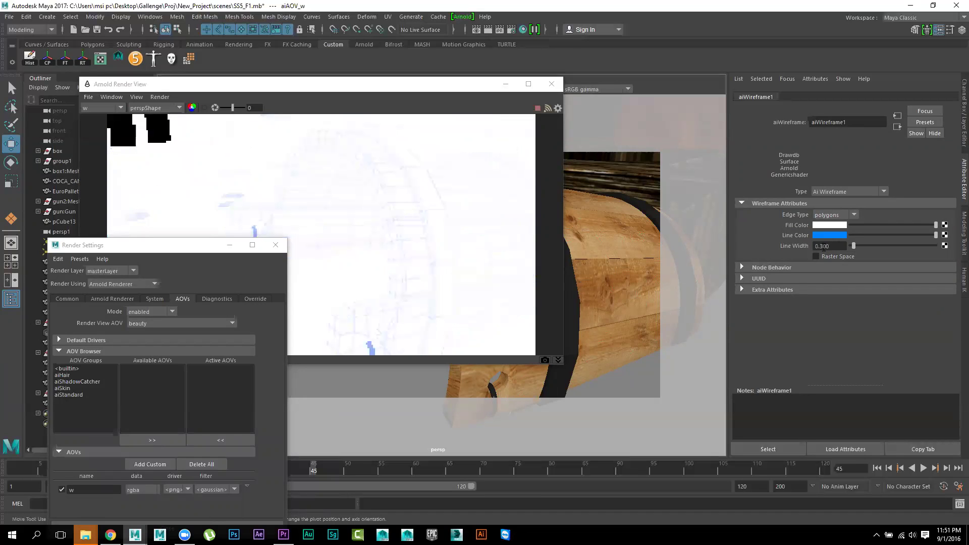
{"action": "left_click", "coordinate": [834, 224]}
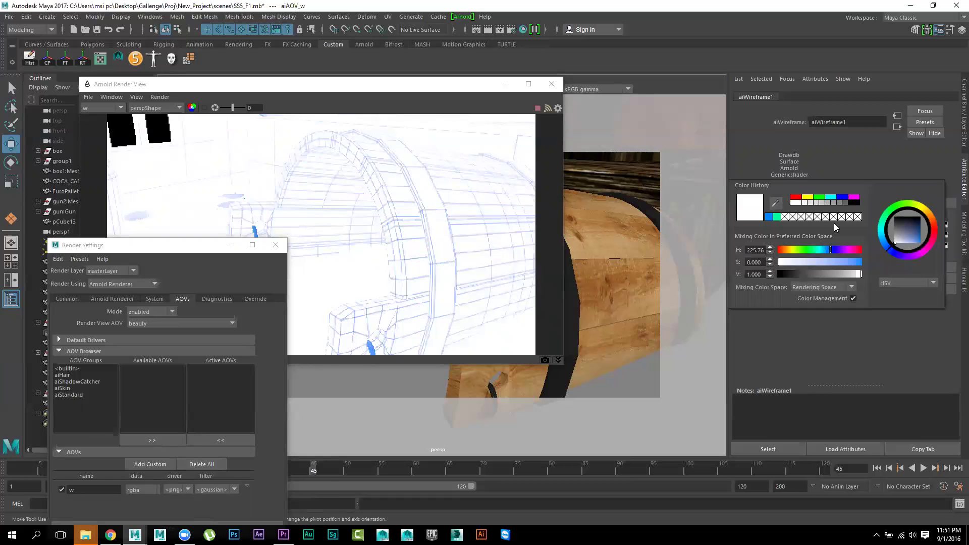
{"action": "left_click", "coordinate": [834, 215]}
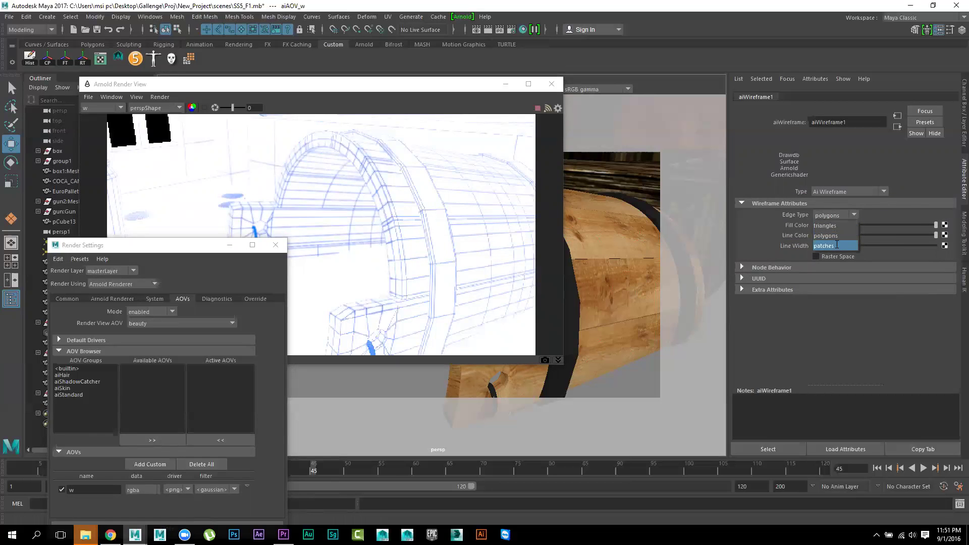
{"action": "left_click", "coordinate": [836, 245]}
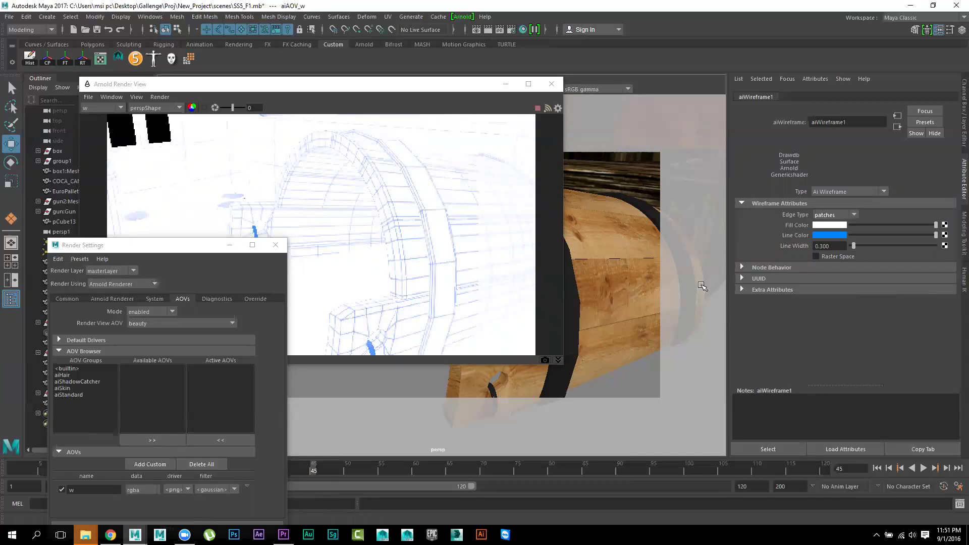
{"action": "left_click", "coordinate": [631, 269]}
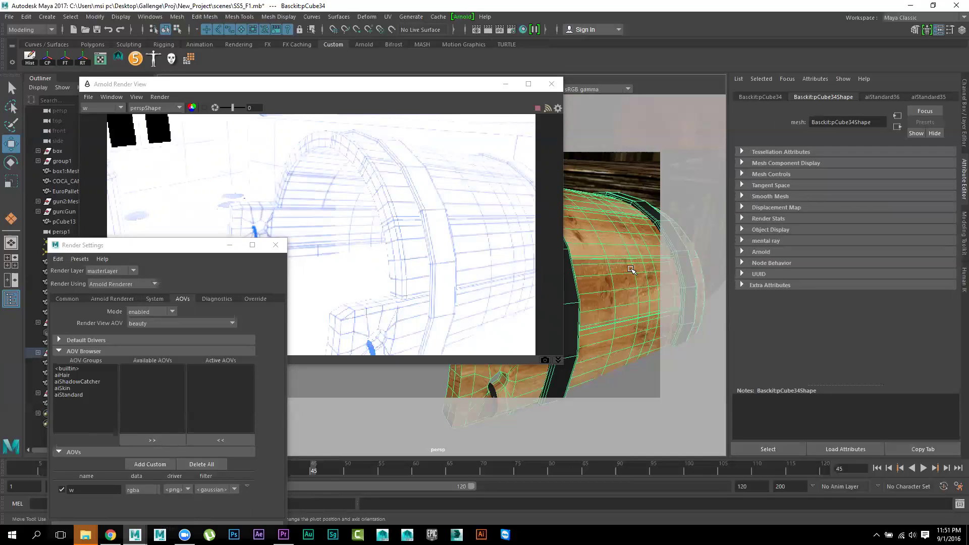
Step: Turn on smooth mesh preview for the barrel and select the w AOV node in Render Settings
{"action": "key", "text": "3"}
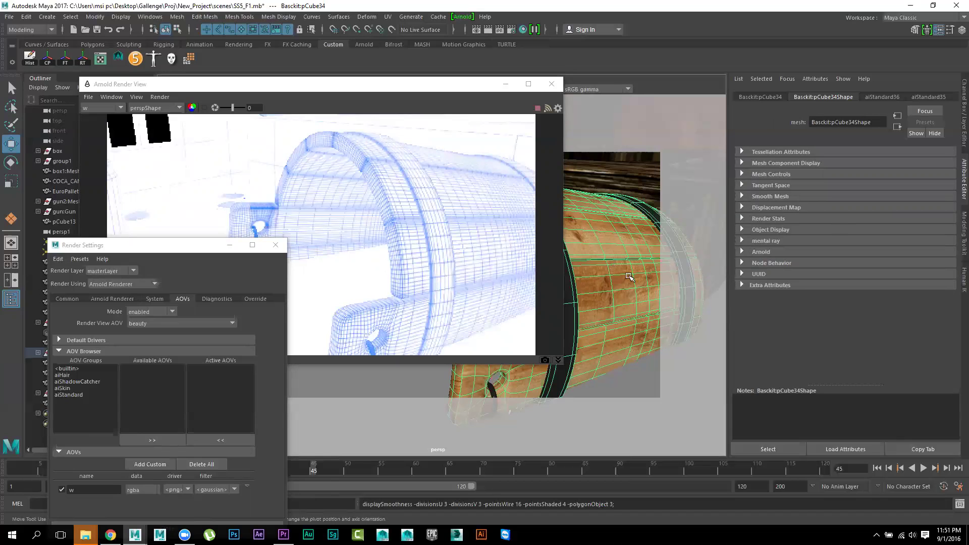
{"action": "left_click", "coordinate": [247, 487]}
{"action": "left_click", "coordinate": [258, 496]}
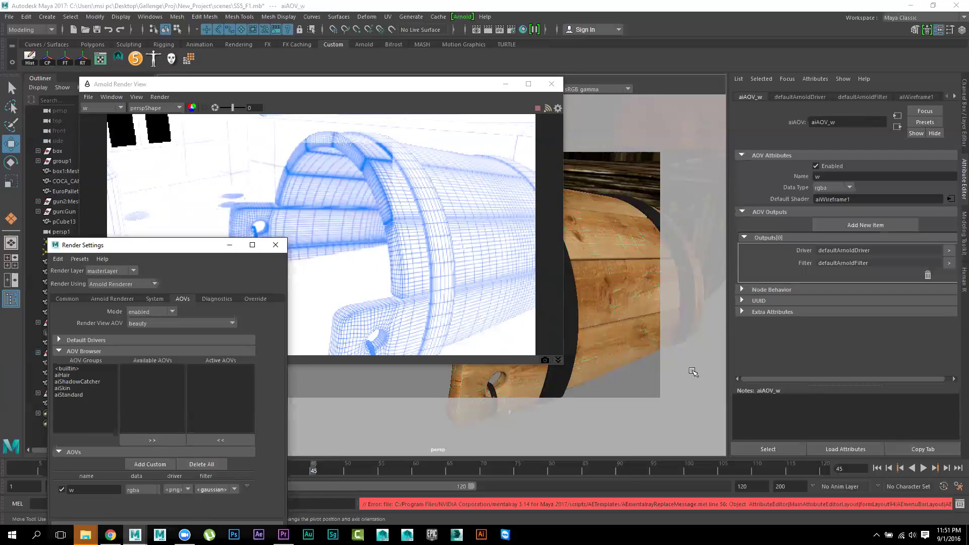
Step: Open aiWireframe1 from Default Shader and switch its edge type to polygons, then back to patches
{"action": "left_click", "coordinate": [951, 200]}
{"action": "left_click", "coordinate": [852, 216]}
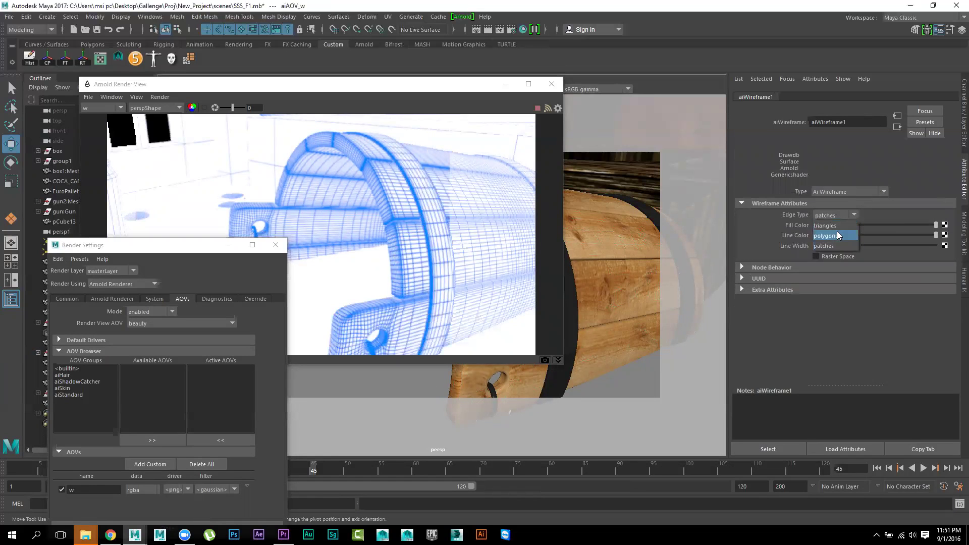
{"action": "left_click", "coordinate": [837, 234]}
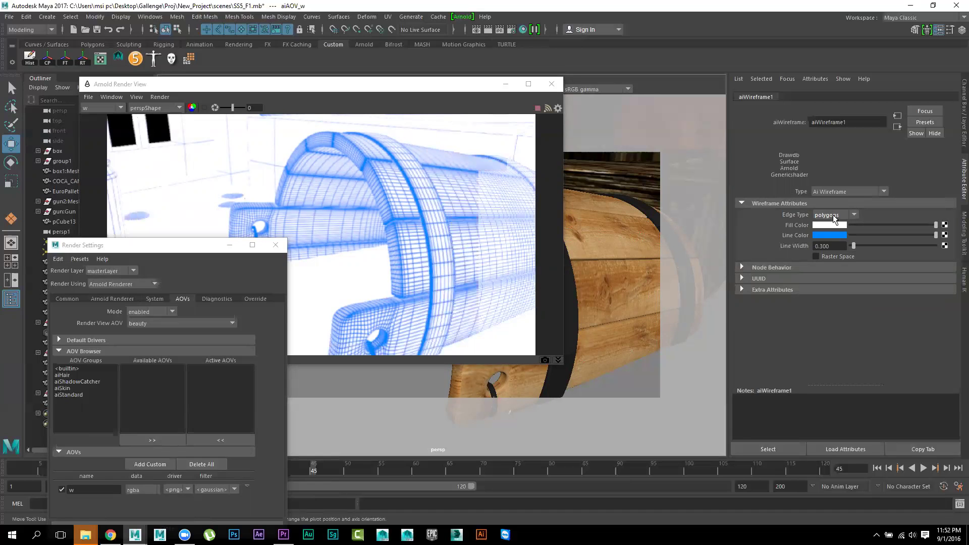
{"action": "left_click", "coordinate": [834, 215]}
{"action": "left_click", "coordinate": [824, 246]}
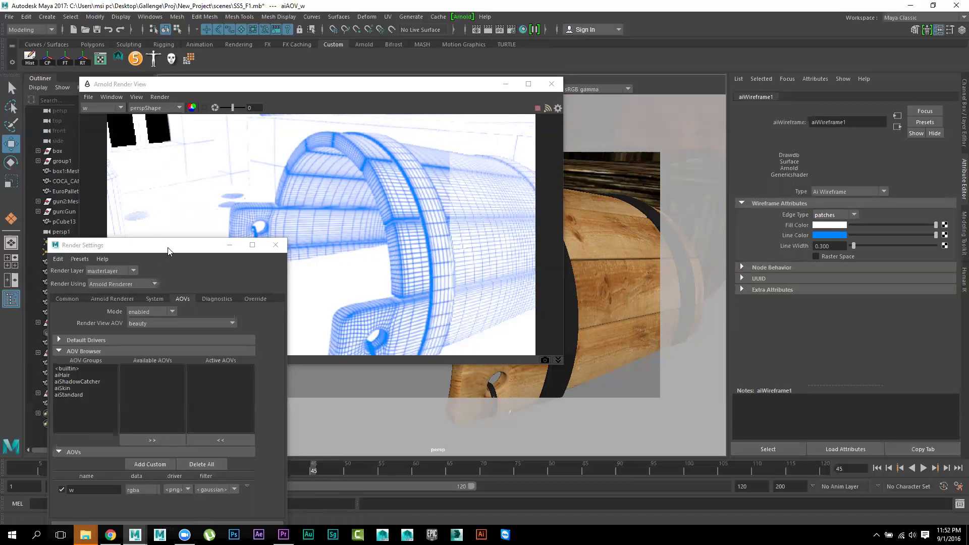
Step: Save the current render settings as a preset named t1
{"action": "left_click_drag", "start_coordinate": [169, 245], "coordinate": [367, 66]}
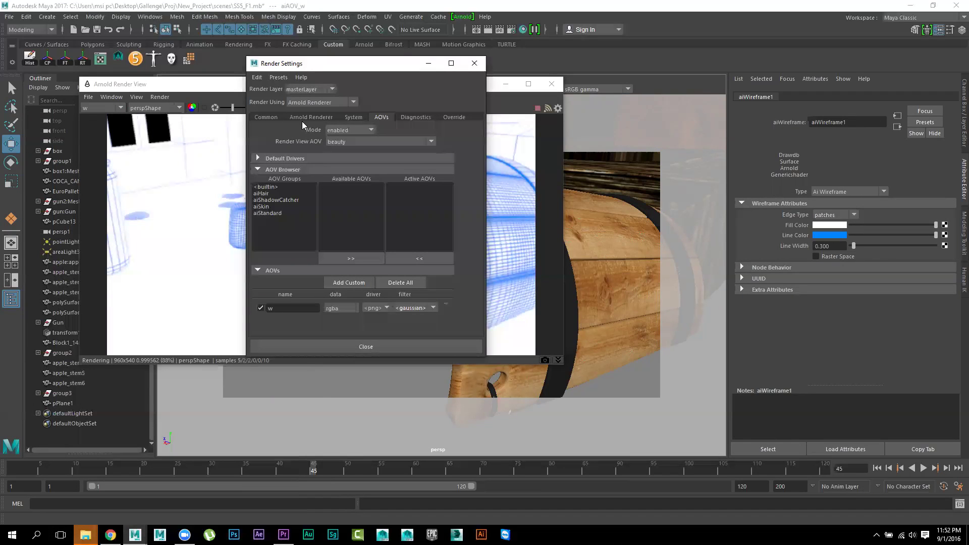
{"action": "left_click", "coordinate": [278, 78]}
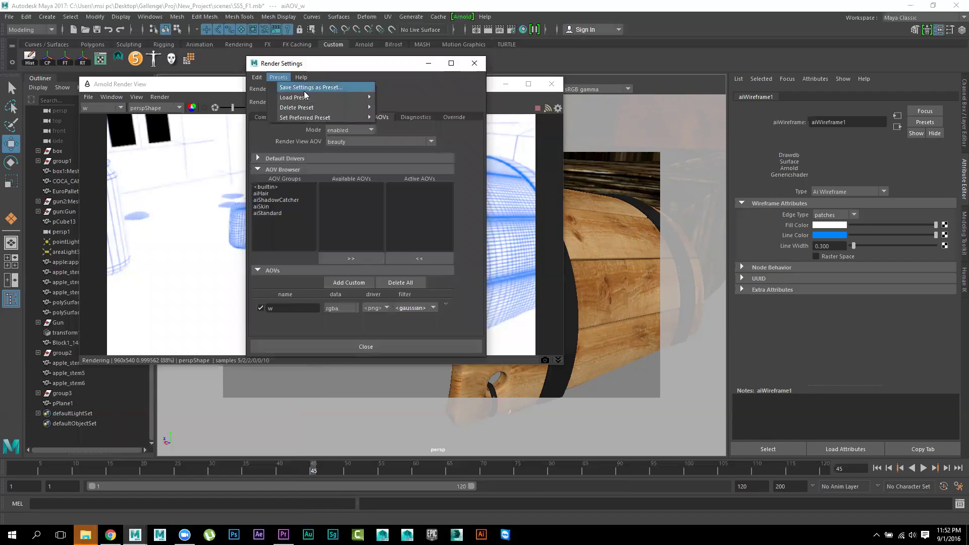
{"action": "left_click", "coordinate": [330, 88]}
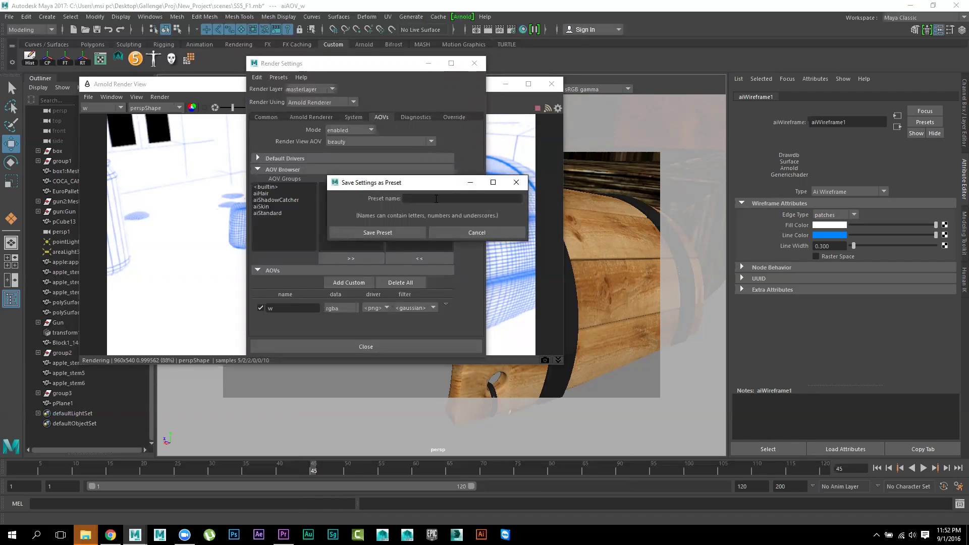
{"action": "type", "text": "t1"}
{"action": "left_click", "coordinate": [394, 232]}
Step: Load the Default Settings render preset
{"action": "left_click", "coordinate": [279, 77]}
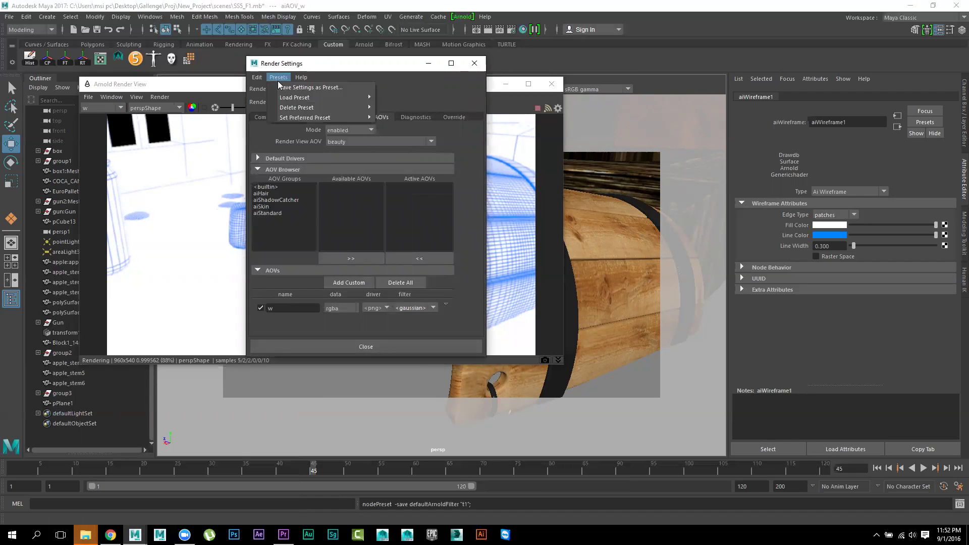
{"action": "mouse_move", "coordinate": [348, 102]}
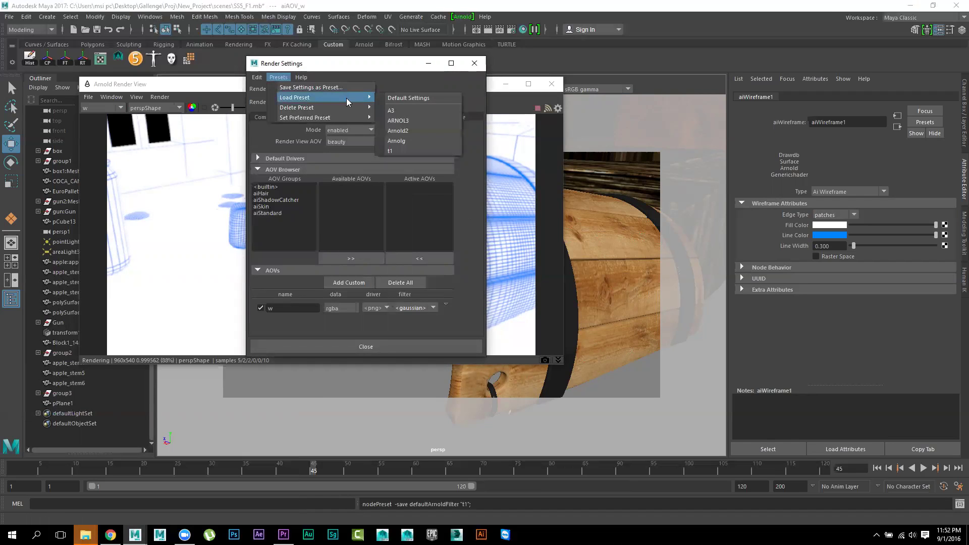
{"action": "left_click", "coordinate": [396, 99]}
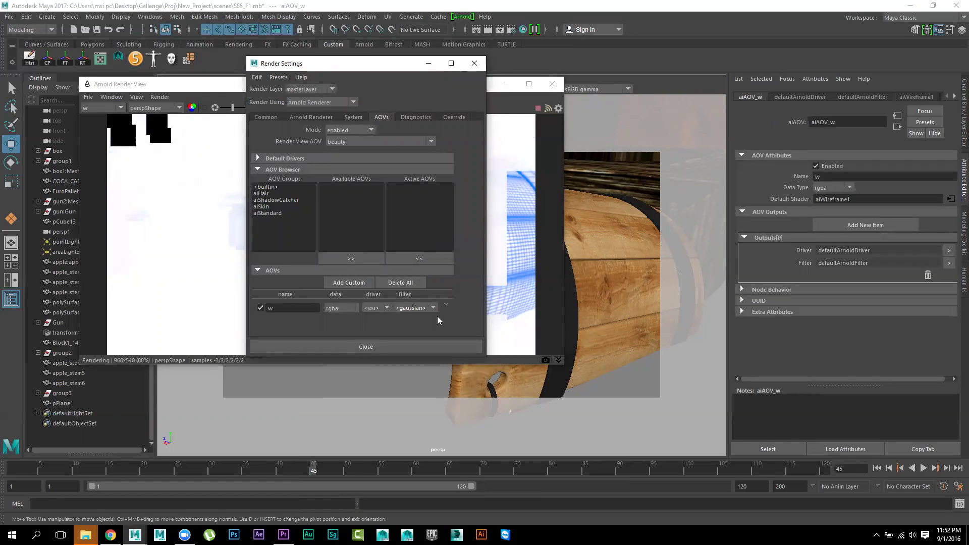
Step: Remove the custom w AOV from the AOV list
{"action": "left_click", "coordinate": [446, 304]}
{"action": "left_click", "coordinate": [445, 305]}
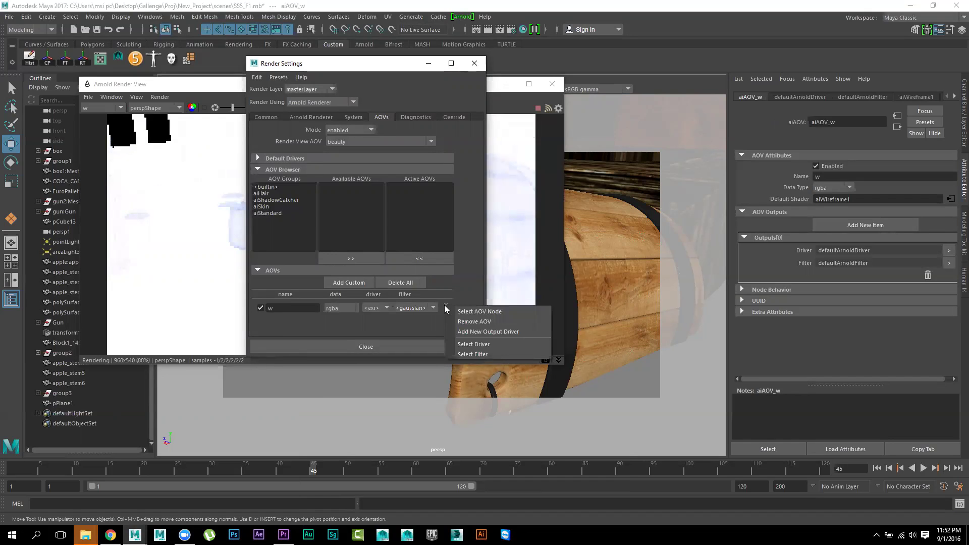
{"action": "left_click", "coordinate": [463, 321]}
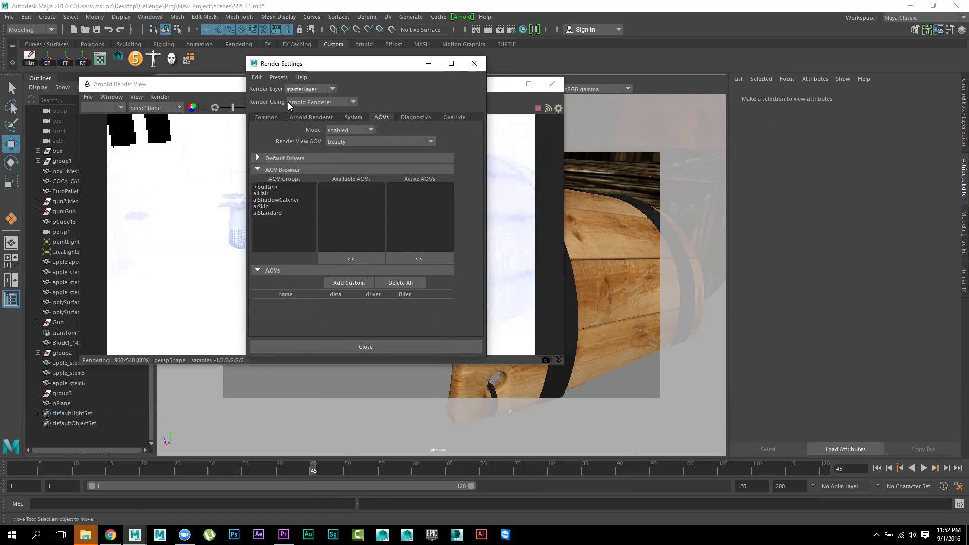
Step: Load the t1 render settings preset
{"action": "left_click", "coordinate": [278, 78]}
{"action": "mouse_move", "coordinate": [354, 98]}
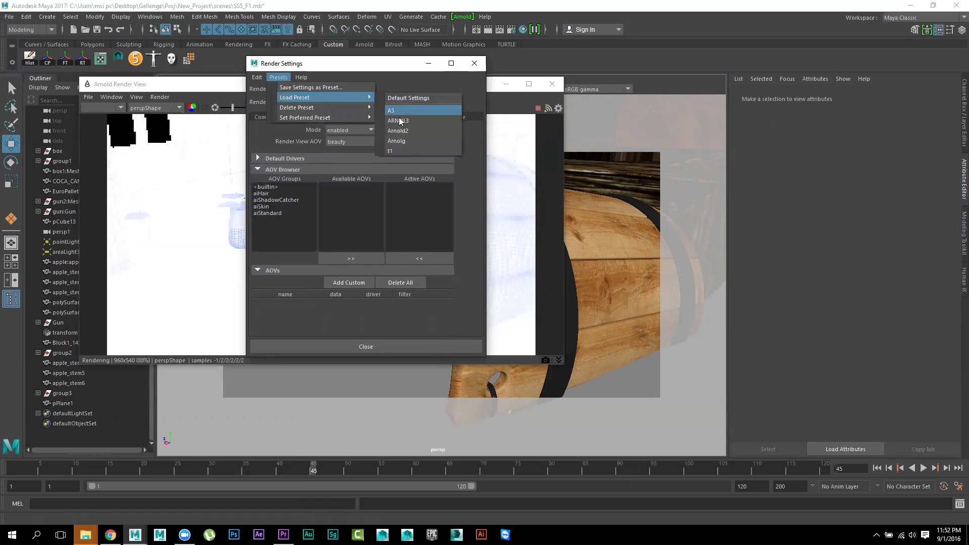
{"action": "left_click", "coordinate": [400, 149]}
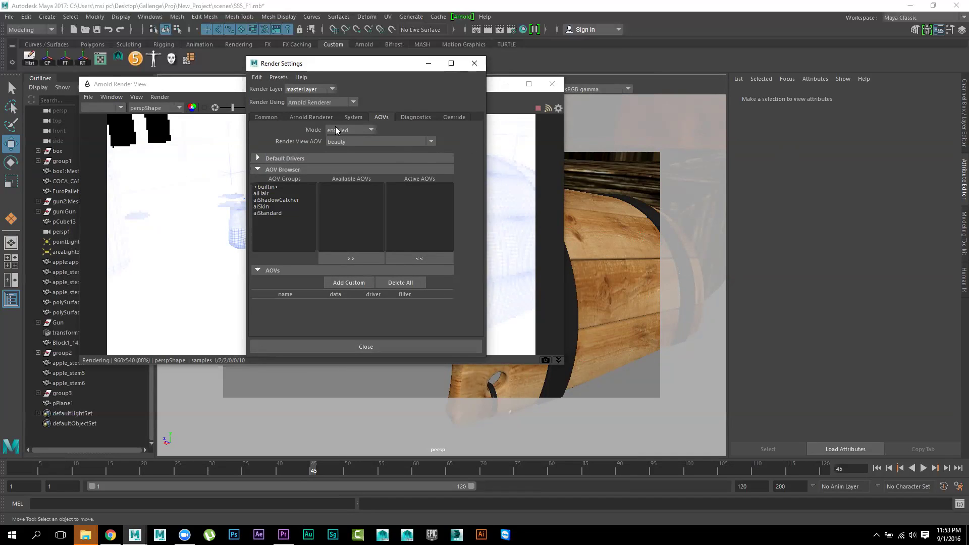
Step: Make t1 the preferred render preset and check that it is set
{"action": "left_click", "coordinate": [279, 78]}
{"action": "mouse_move", "coordinate": [316, 119]}
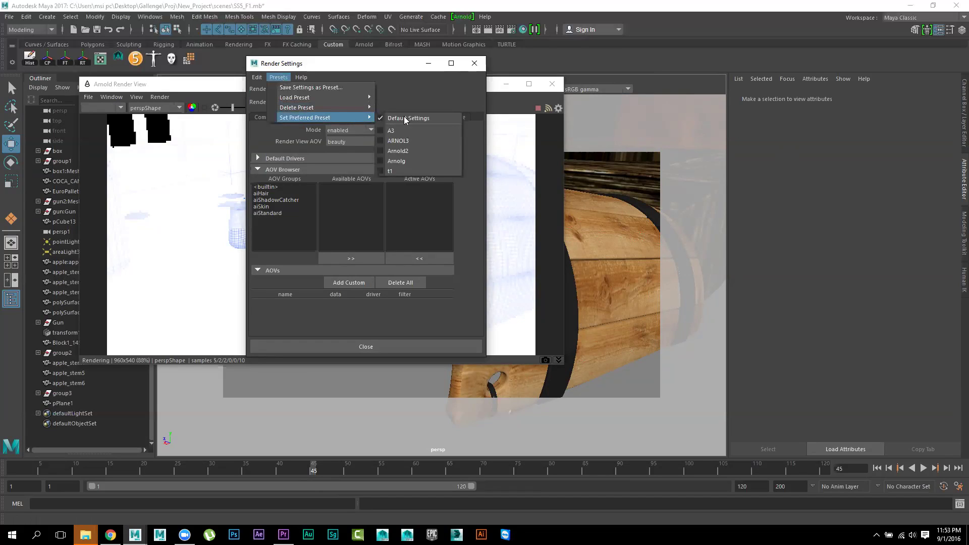
{"action": "left_click", "coordinate": [401, 169]}
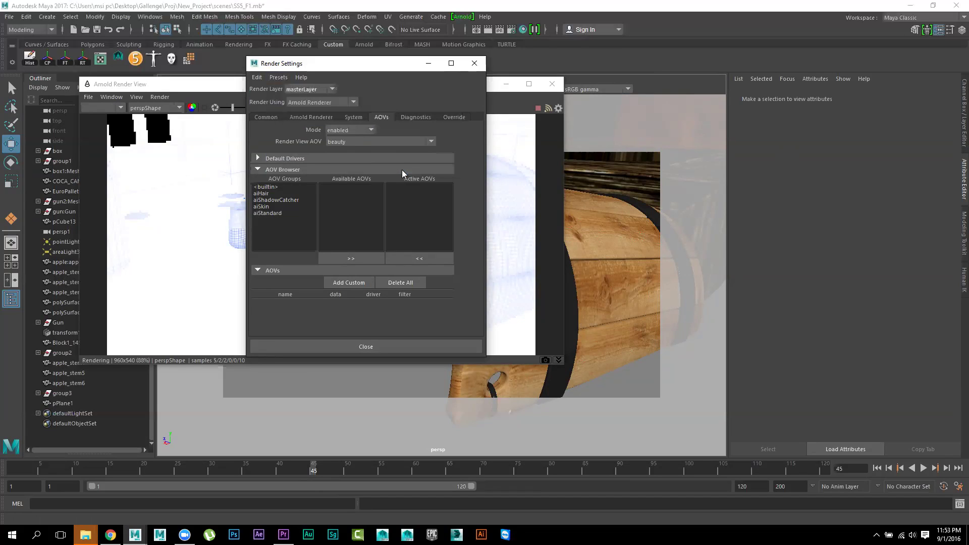
{"action": "left_click", "coordinate": [279, 78]}
{"action": "mouse_move", "coordinate": [313, 117]}
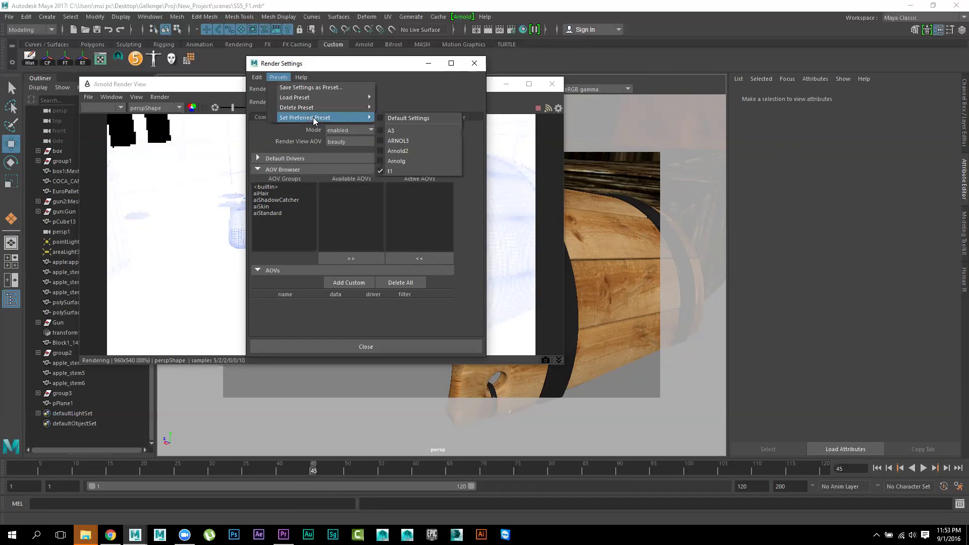
{"action": "left_click", "coordinate": [473, 198]}
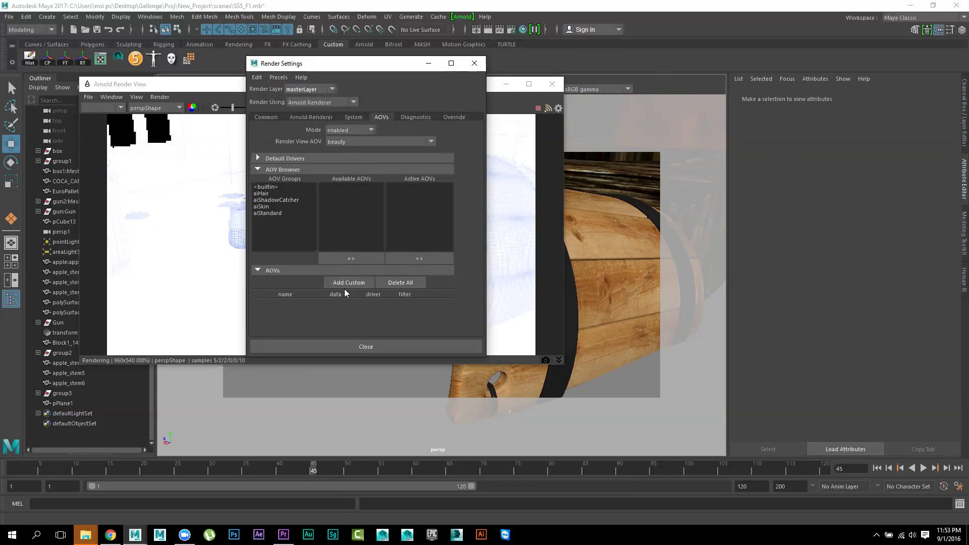
Step: Look through the Diagnostics and Override tabs, returning to the AOVs tab
{"action": "left_click", "coordinate": [410, 117]}
{"action": "left_click", "coordinate": [383, 118]}
{"action": "left_click", "coordinate": [448, 118]}
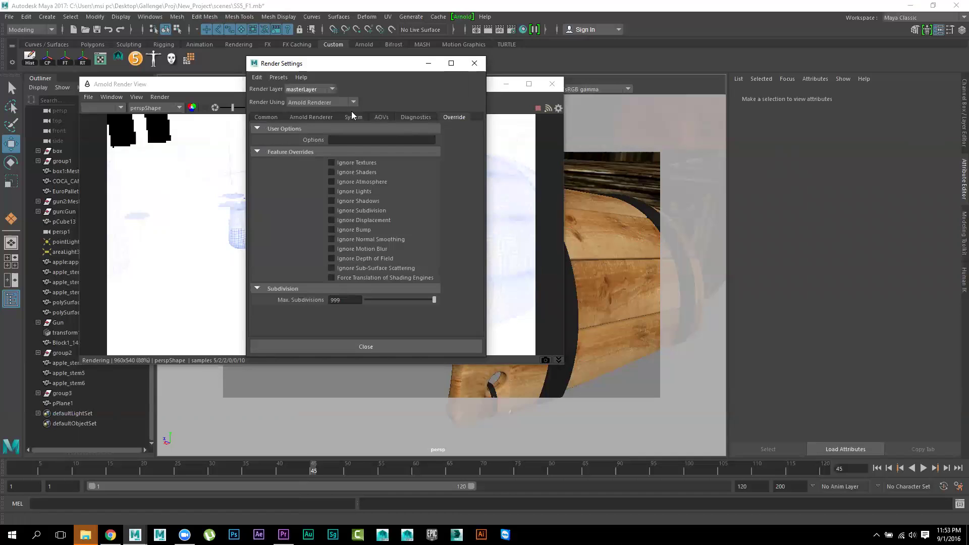
{"action": "left_click", "coordinate": [381, 117]}
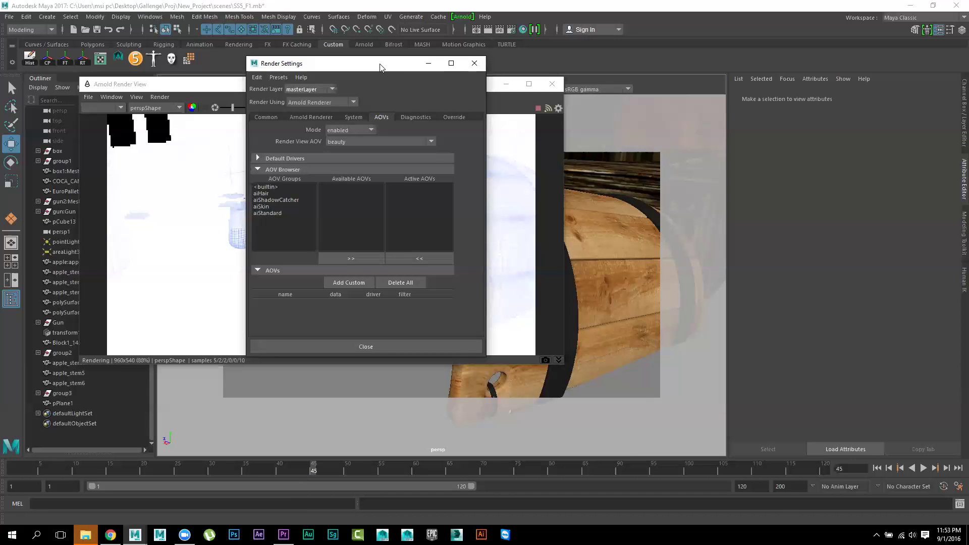
Step: Move Render Settings aside and show the Beauty pass in the Arnold Render View
{"action": "left_click_drag", "start_coordinate": [380, 68], "coordinate": [679, 231]}
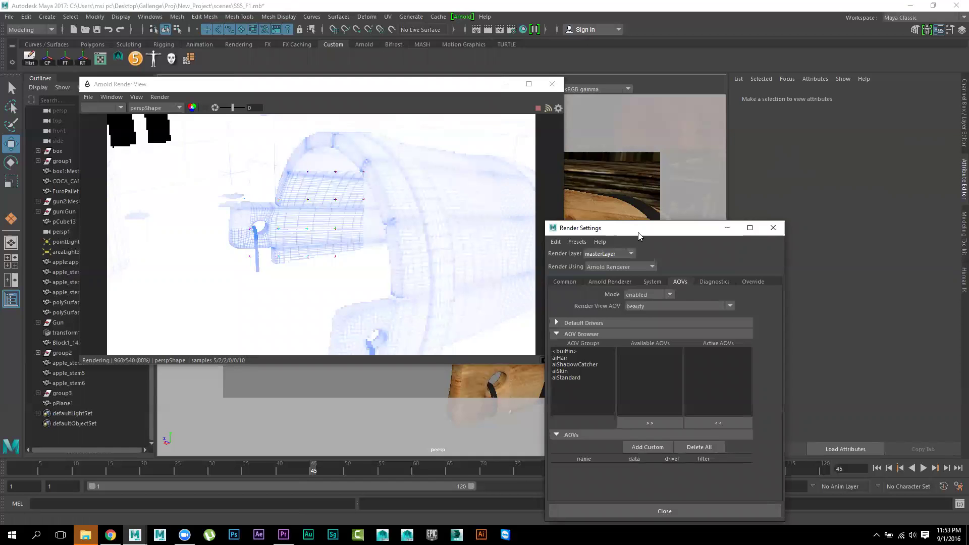
{"action": "left_click_drag", "start_coordinate": [638, 233], "coordinate": [120, 223]}
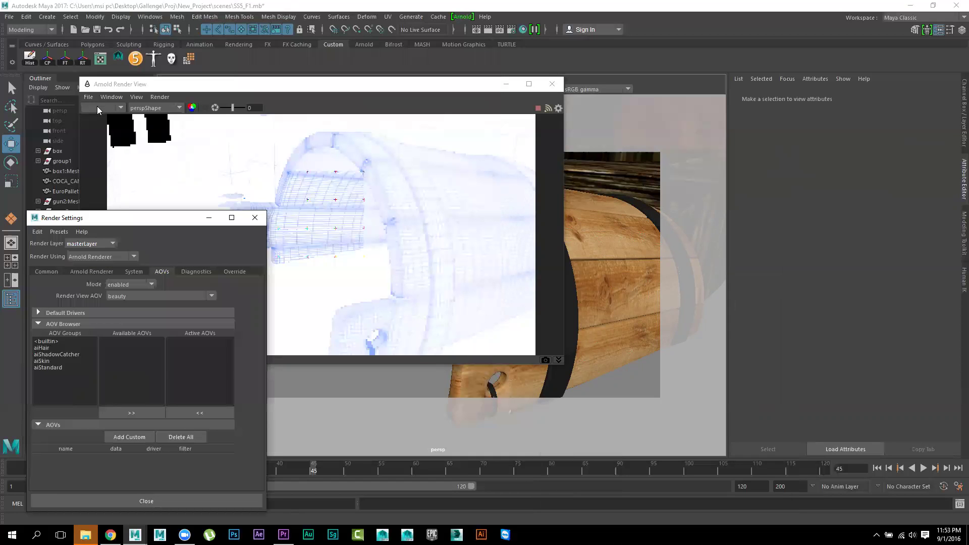
{"action": "left_click", "coordinate": [99, 107]}
{"action": "left_click", "coordinate": [98, 117]}
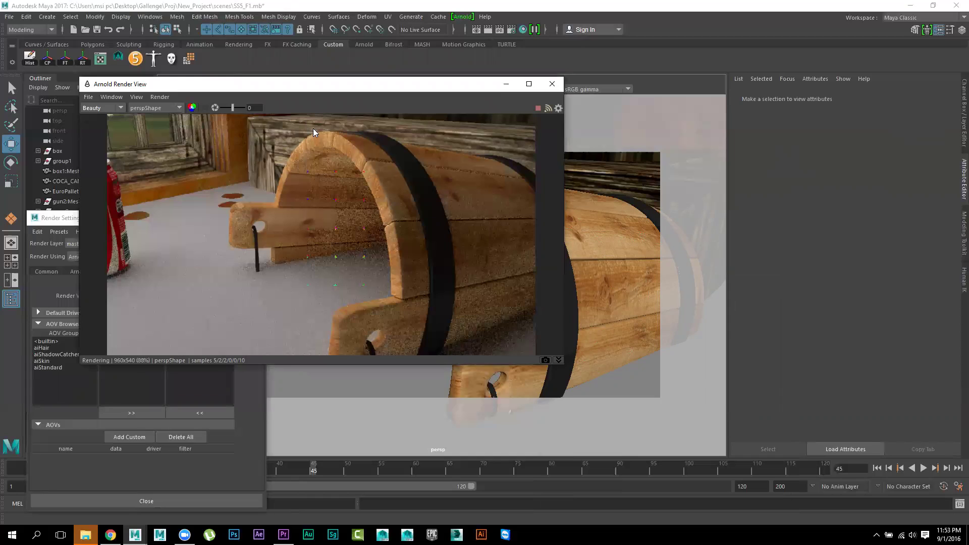